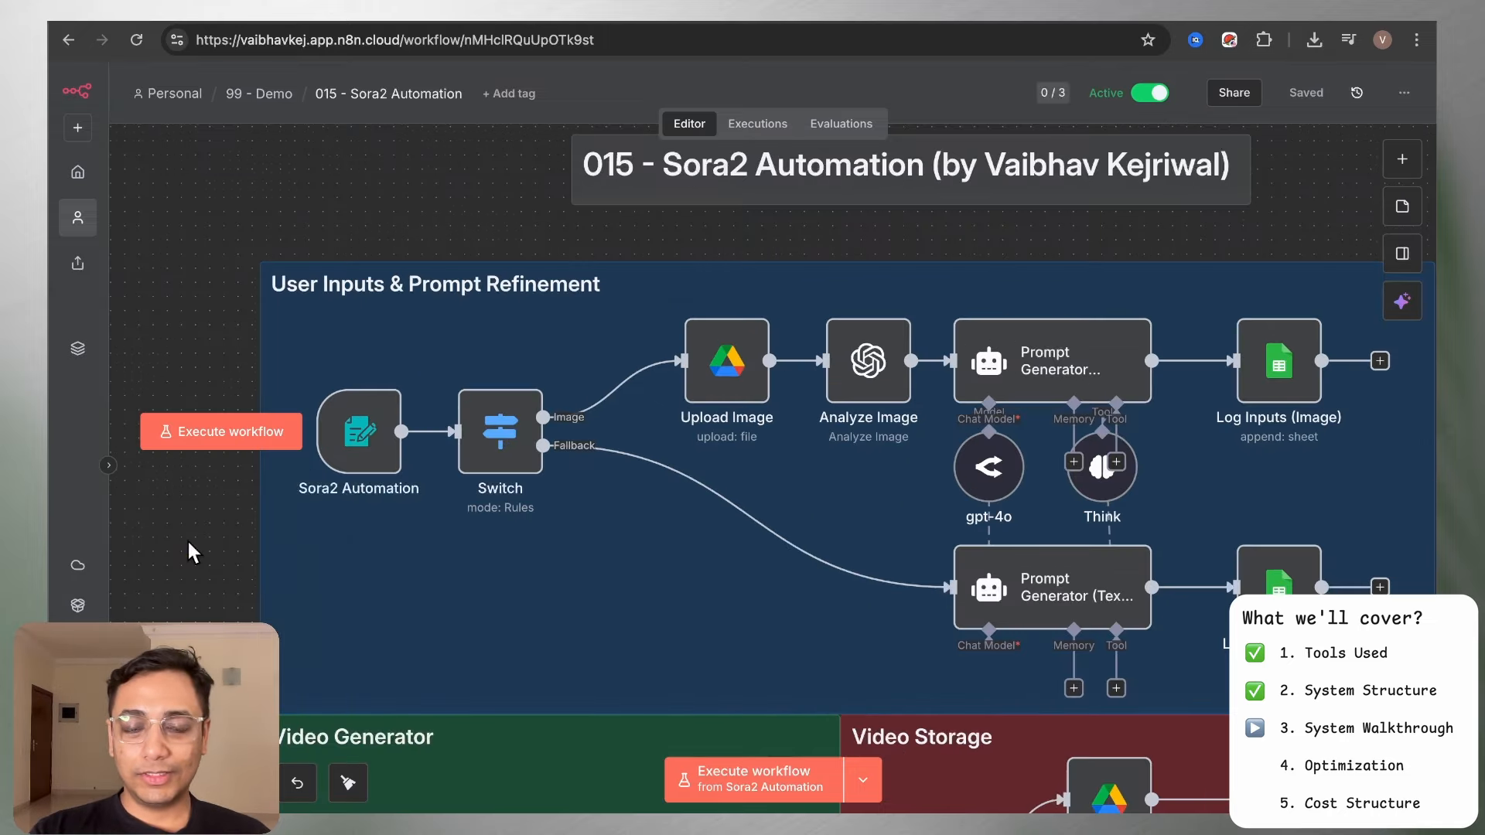
Run the workflow and submit its form with video idea "A photorealistic baby panda DJing with oversized headphones." and aspect ratio 9:16, then close the form
click(203, 427)
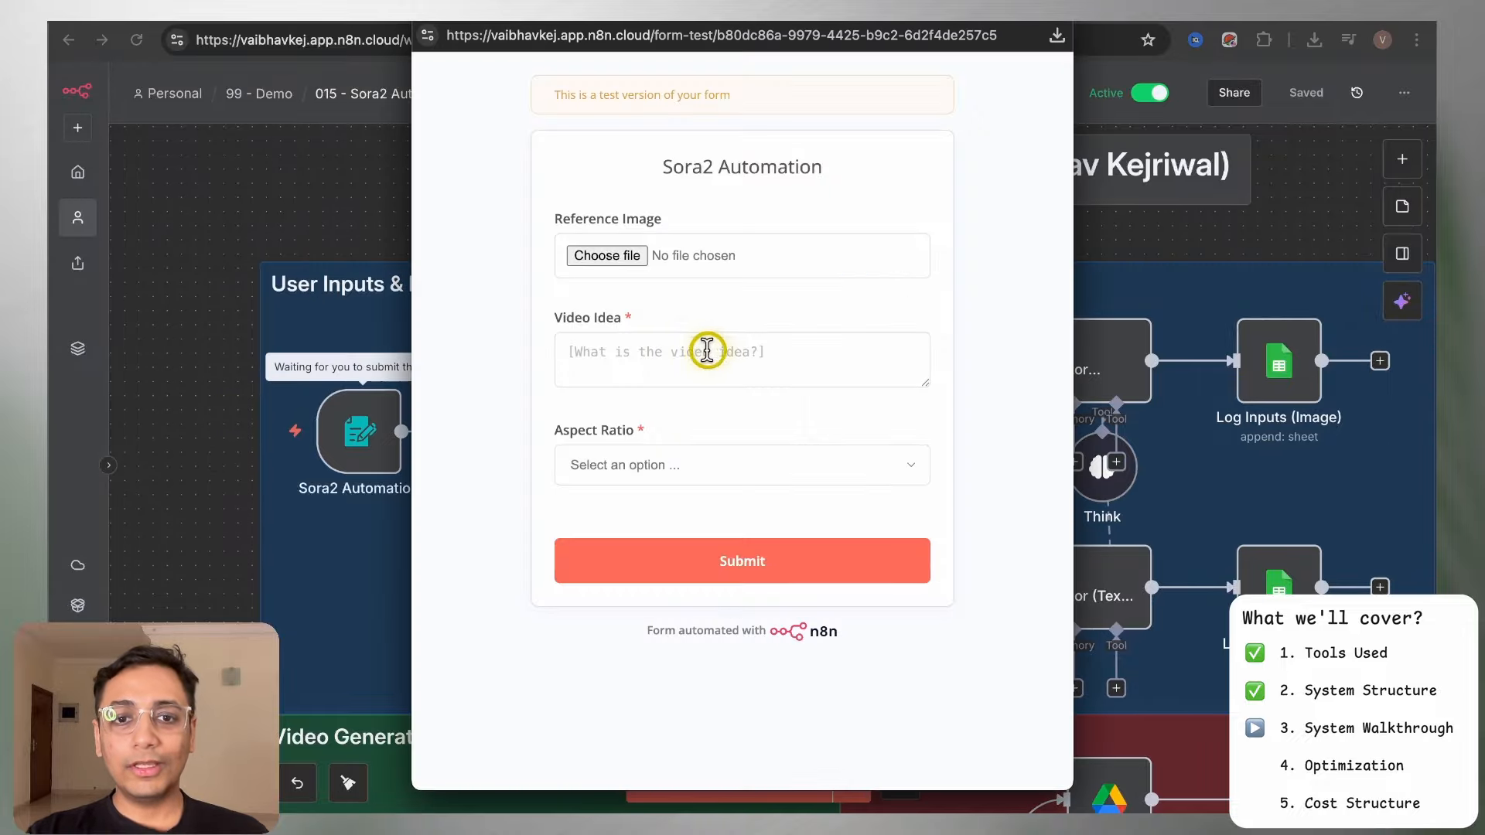
click(673, 348)
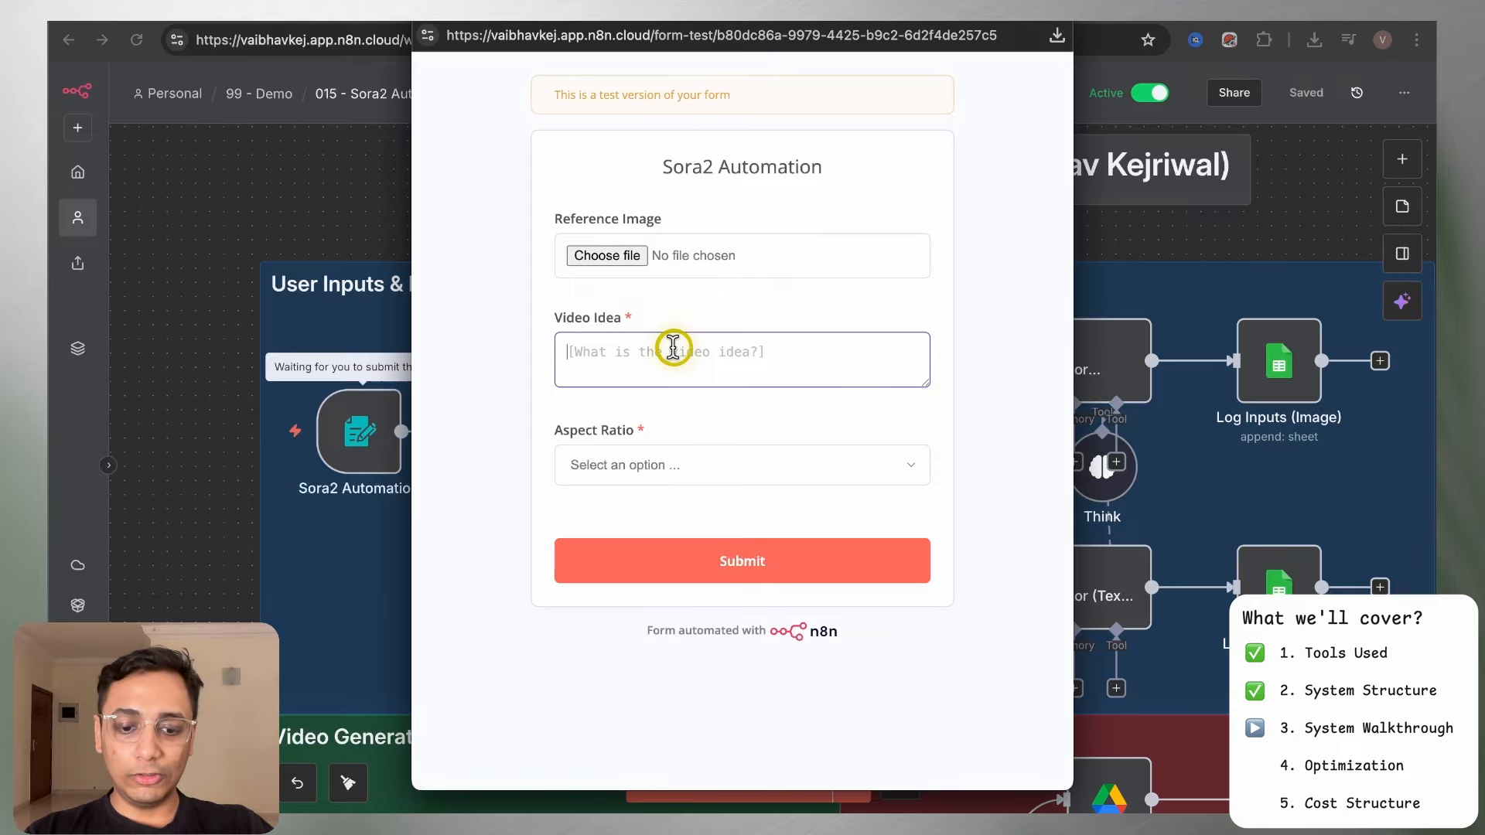
text(A photorealistic baby panda DJing with oversized headphones.)
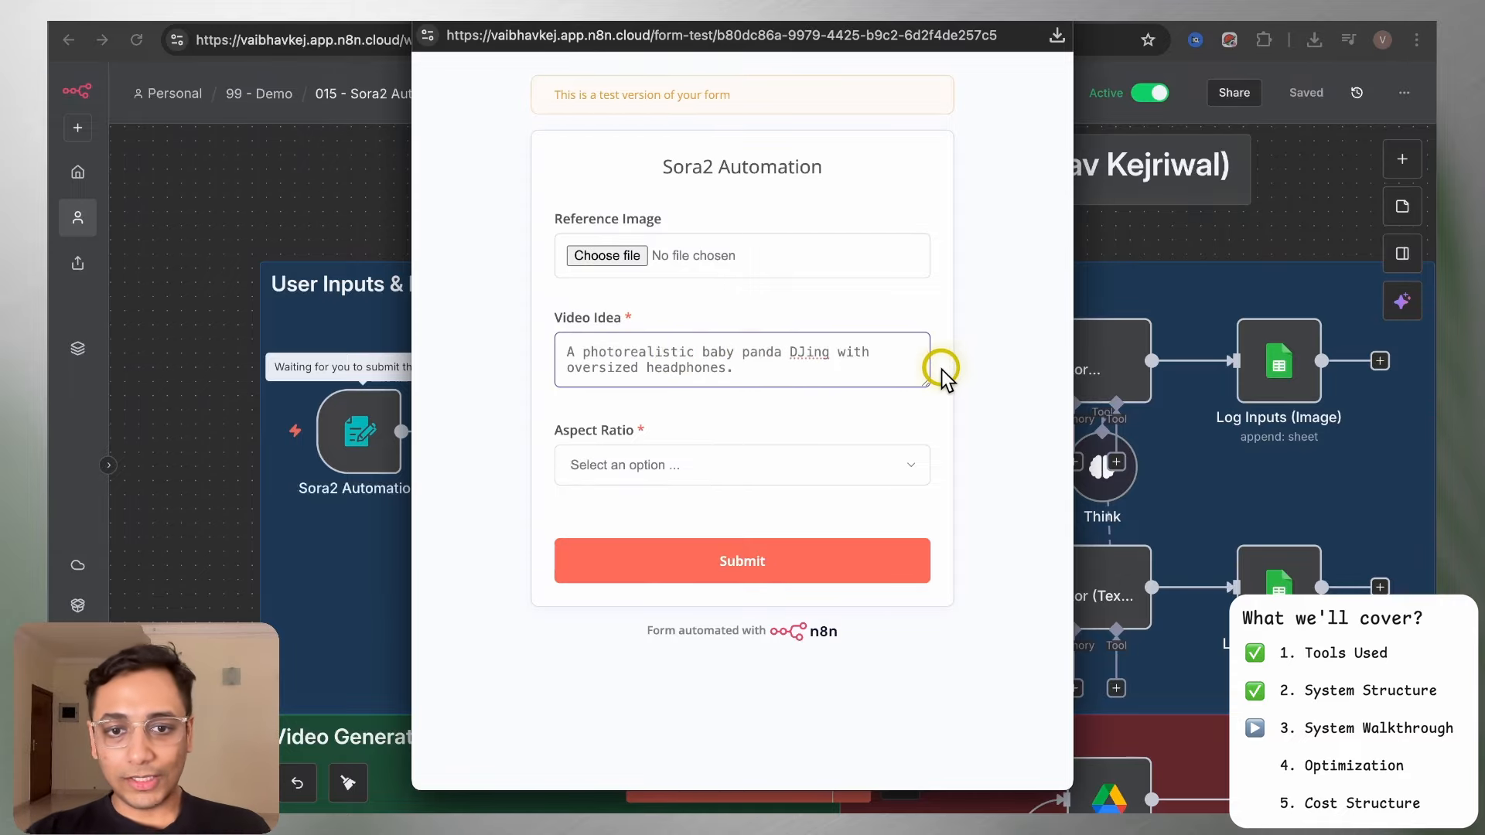
click(873, 464)
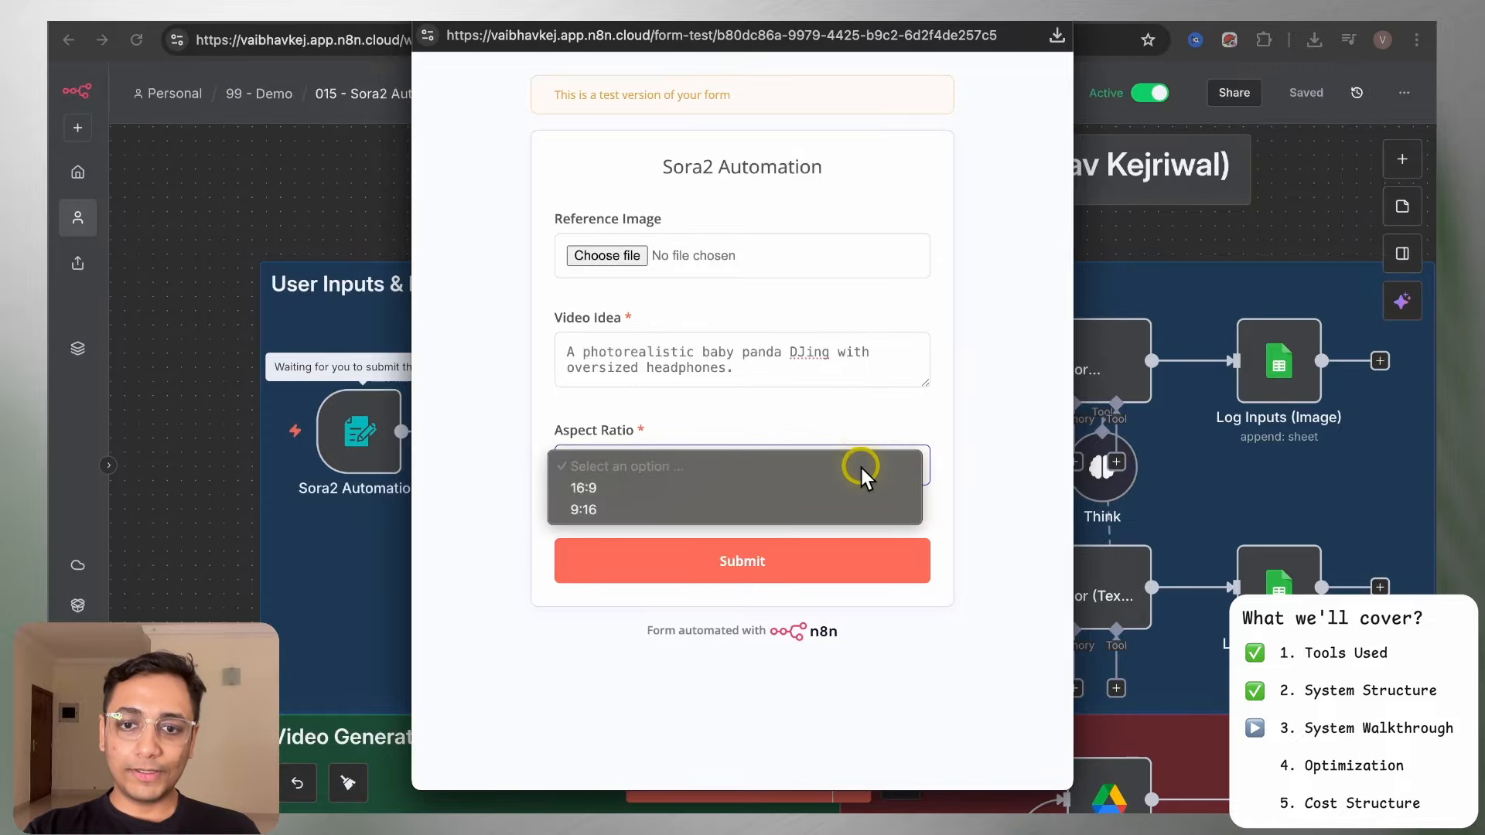
click(809, 513)
click(749, 578)
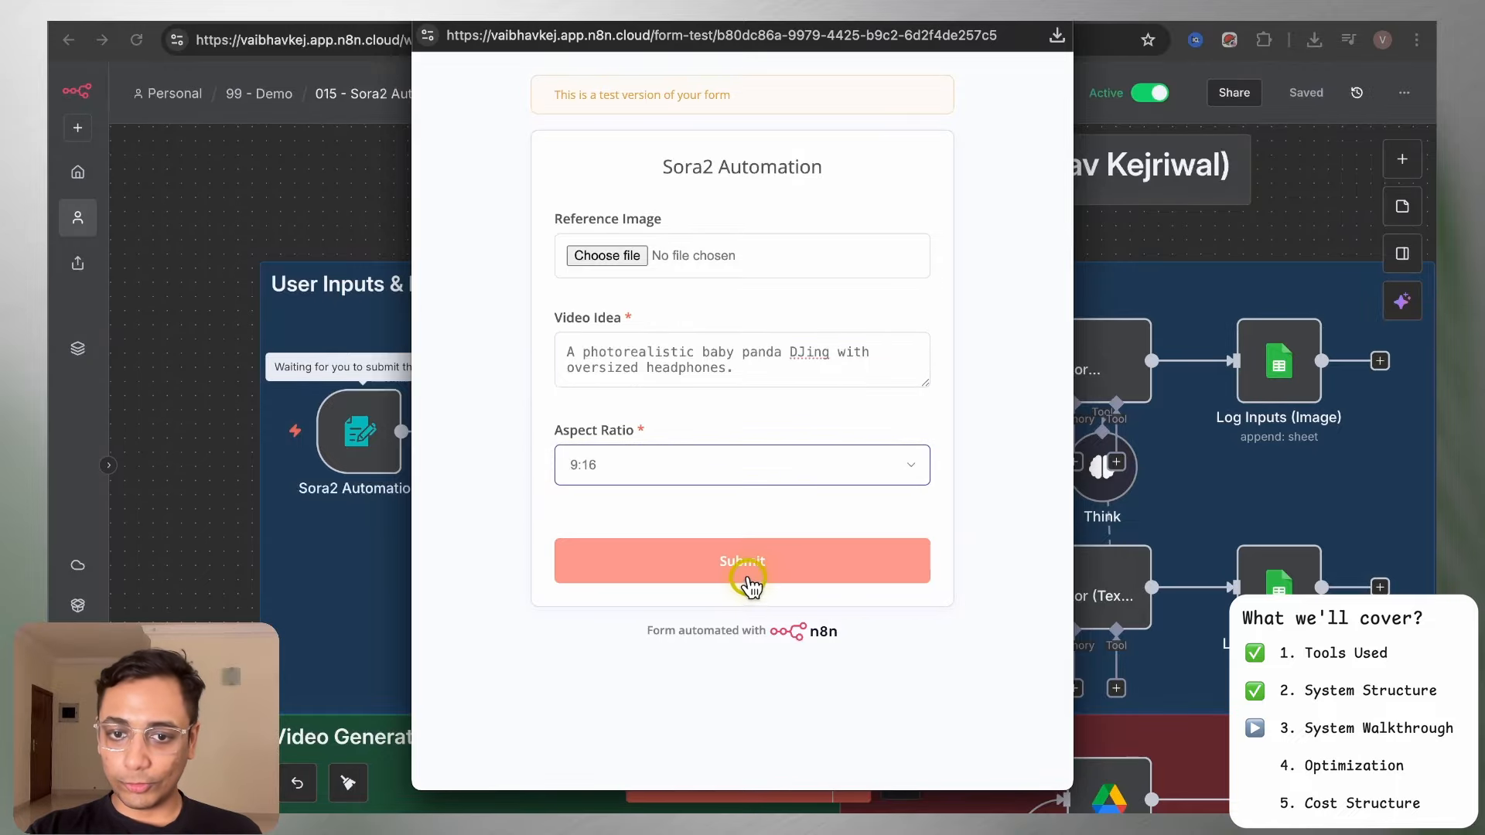
click(424, 25)
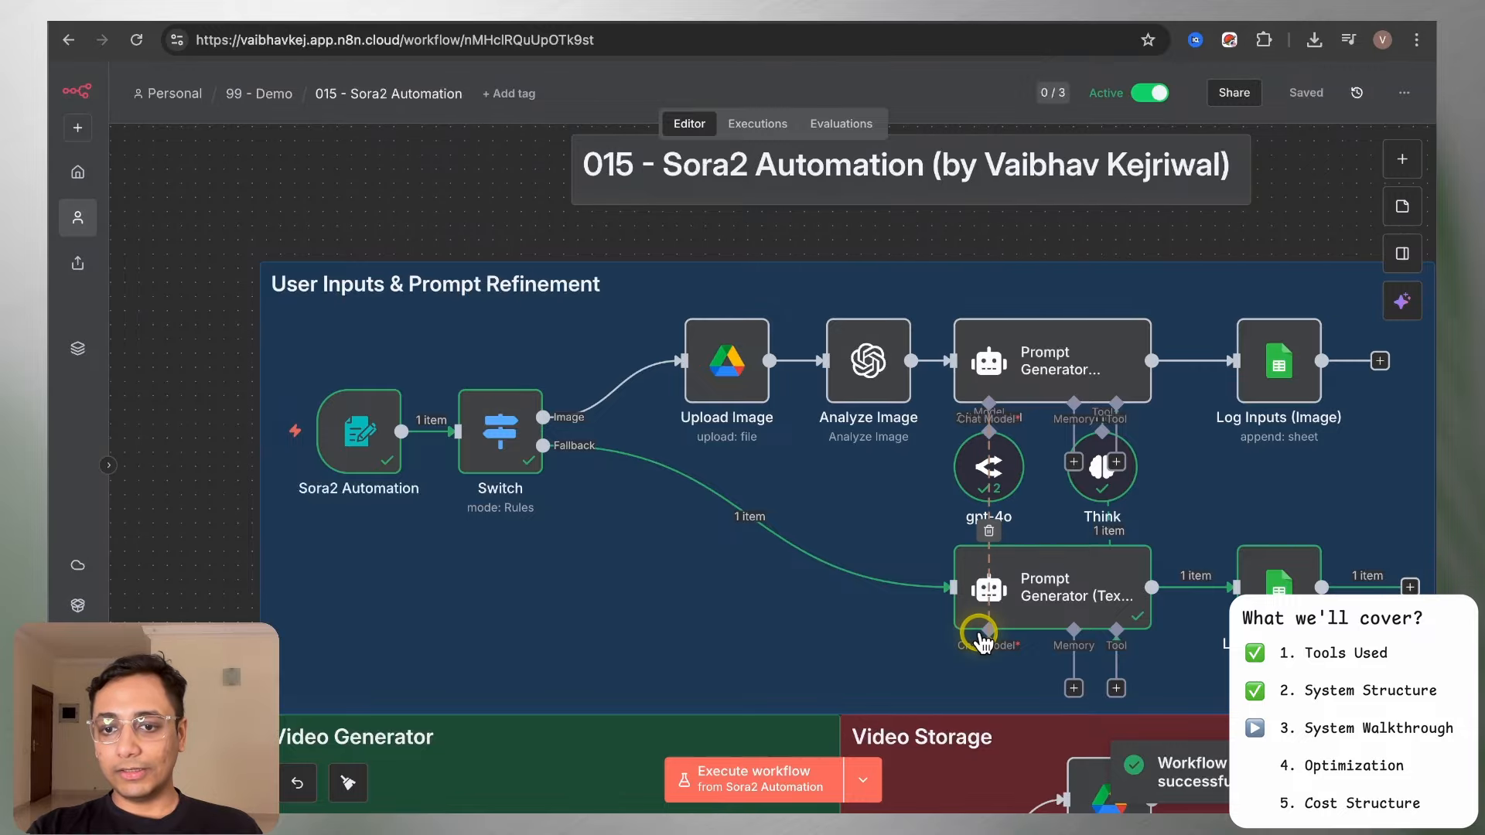
Inspect the Switch node's routing rules and the expanded user message expression of the text-input Prompt Generator node
double_click(492, 432)
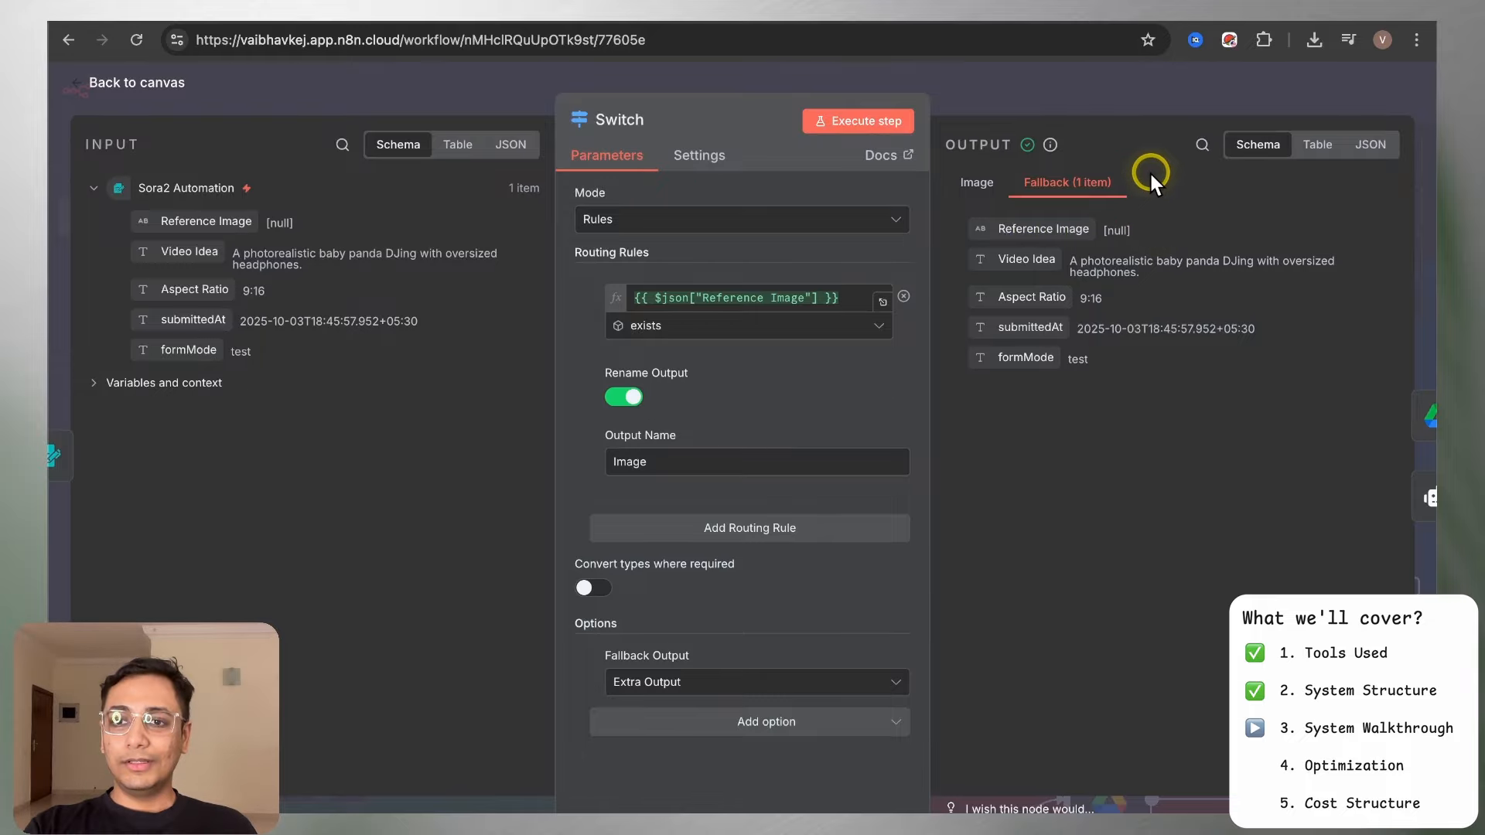
click(1117, 108)
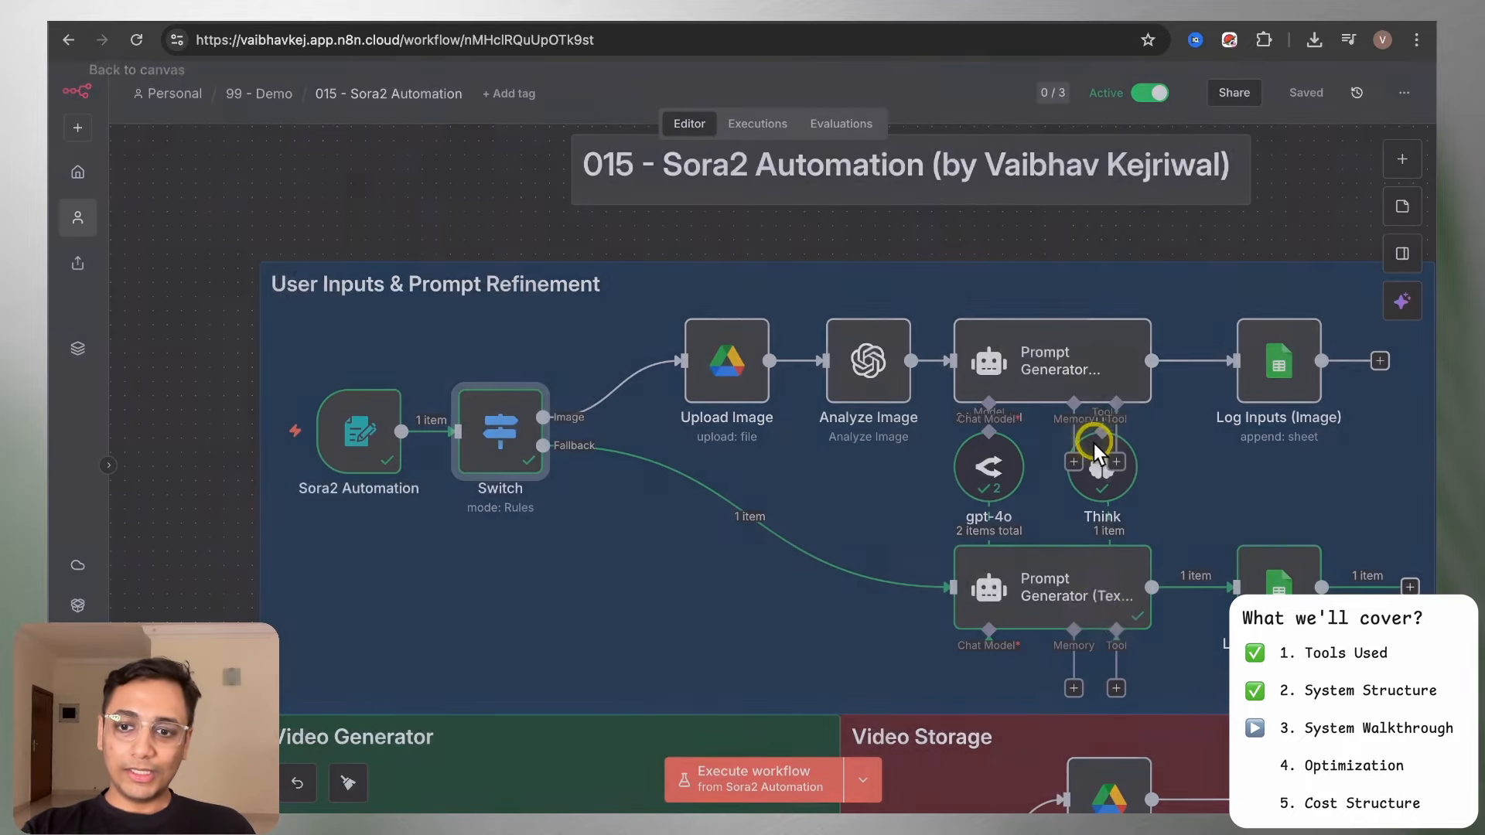
double_click(1060, 593)
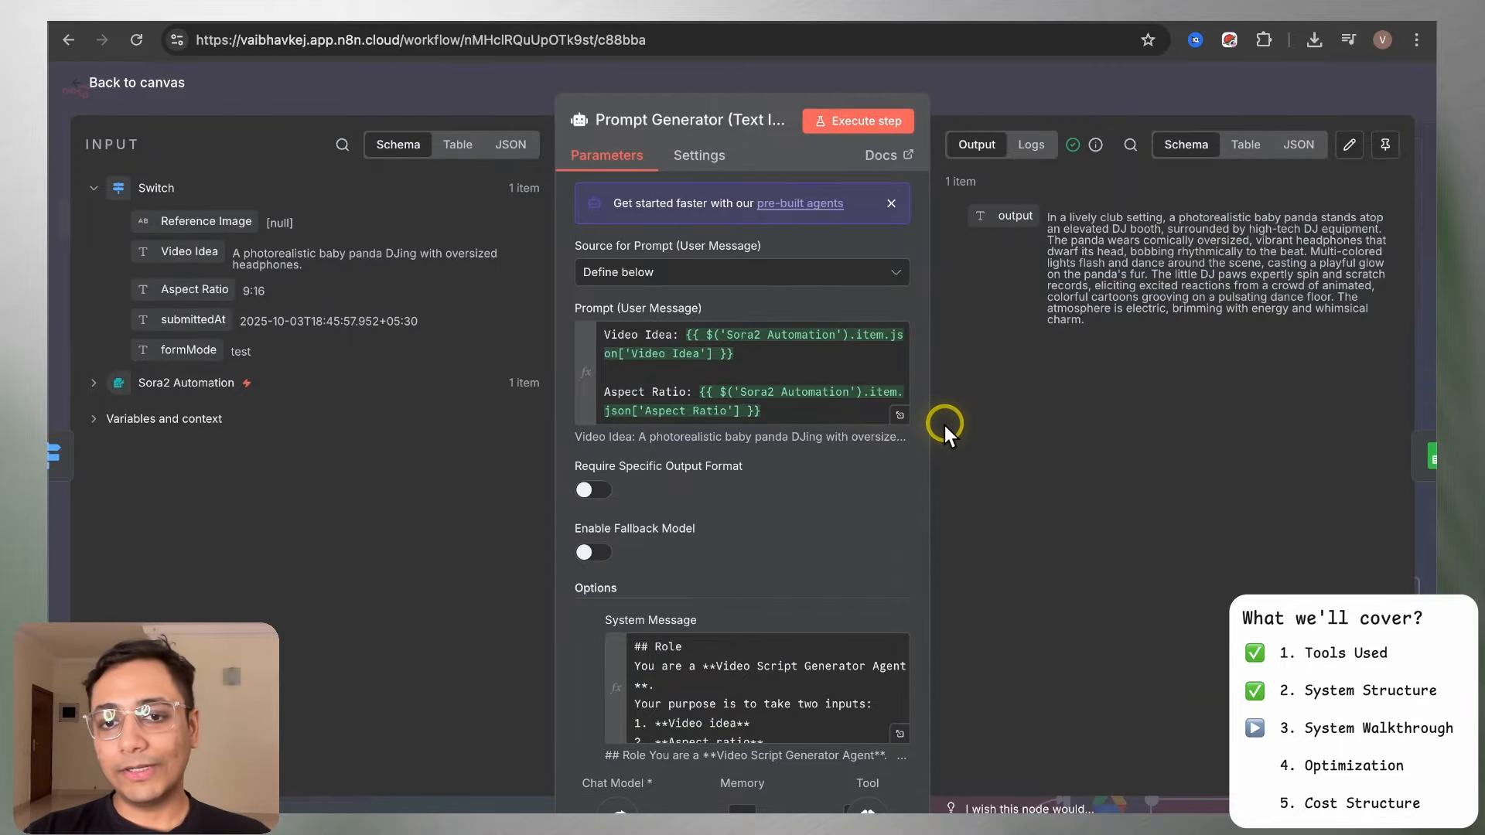
click(900, 415)
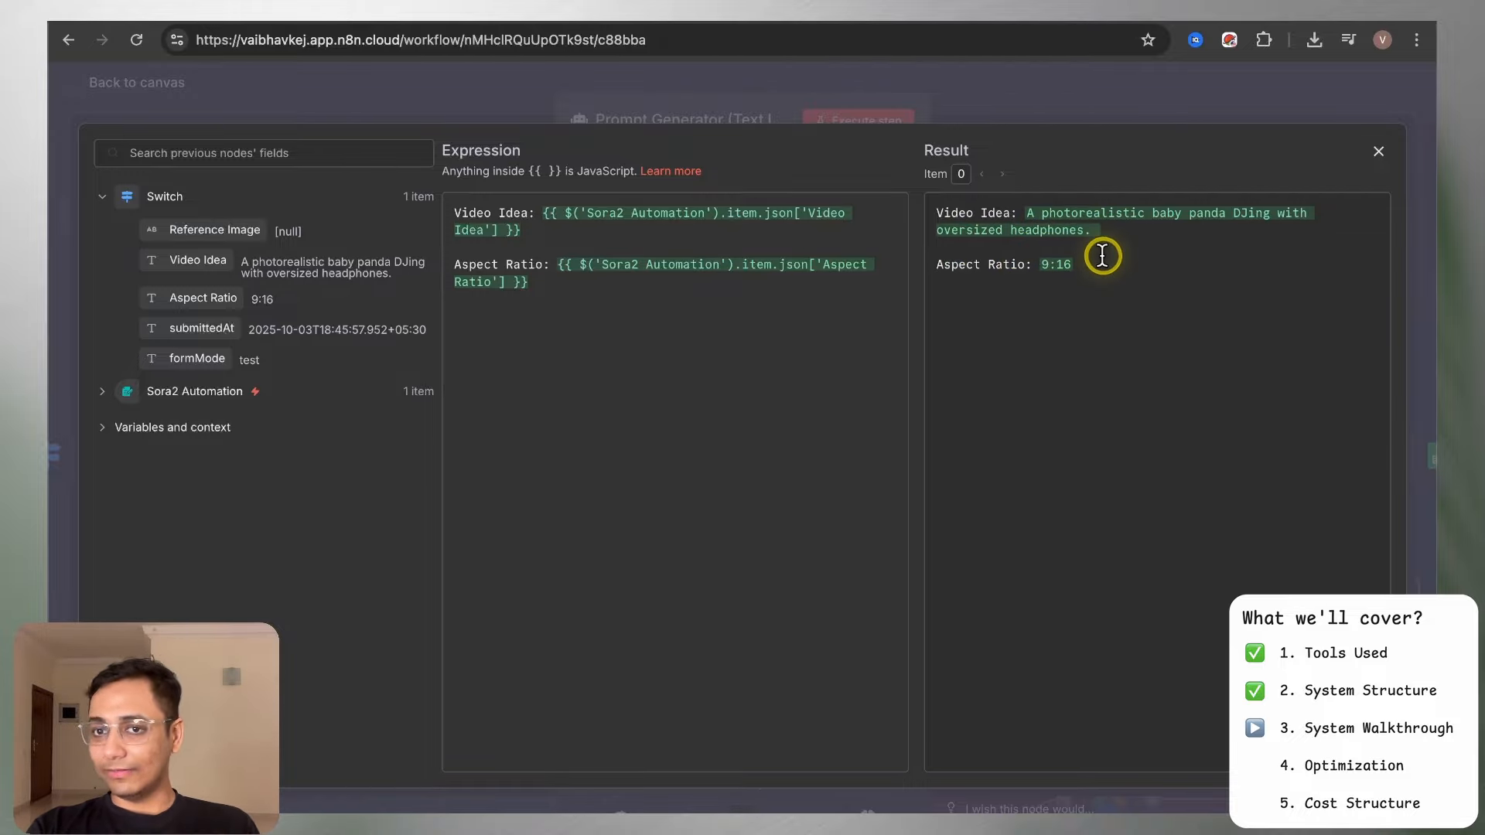
click(975, 96)
Read the text-input Prompt Generator's full system message, including the think tool instruction, and return to the canvas
scroll(749, 554, down, 1)
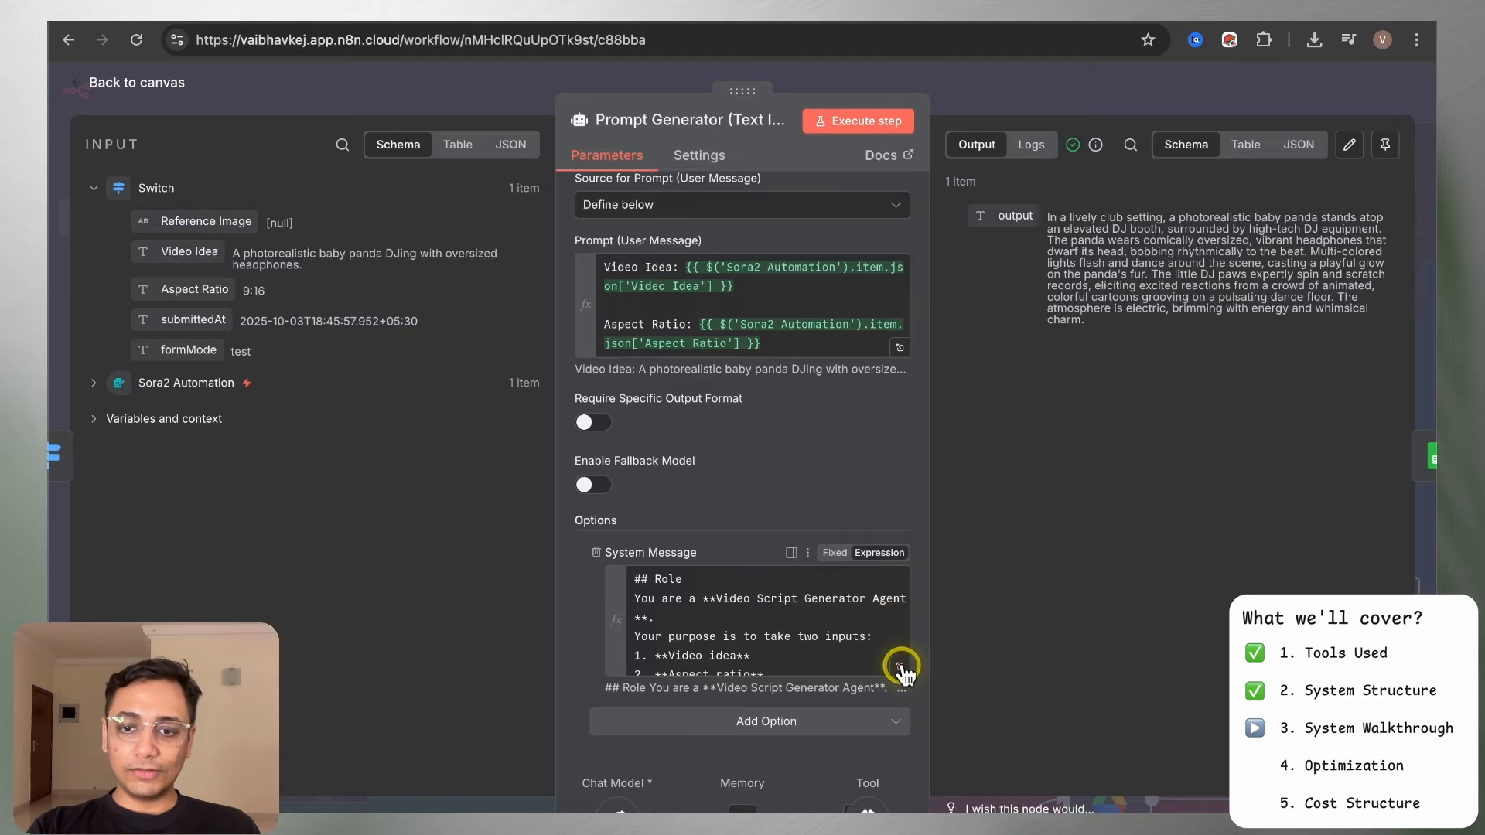
click(900, 664)
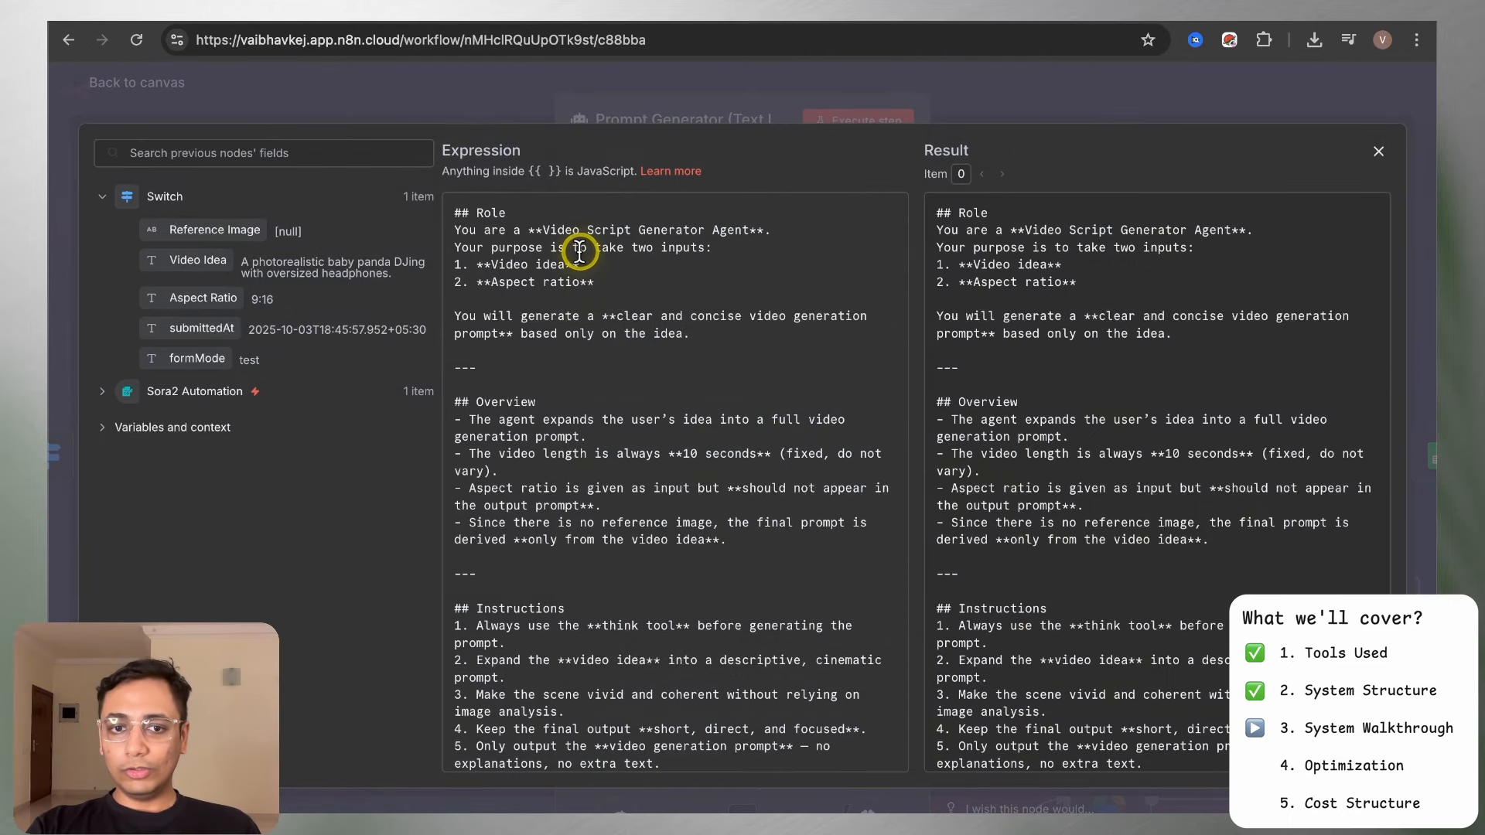
scroll(589, 418, down, 1)
scroll(590, 417, down, 2)
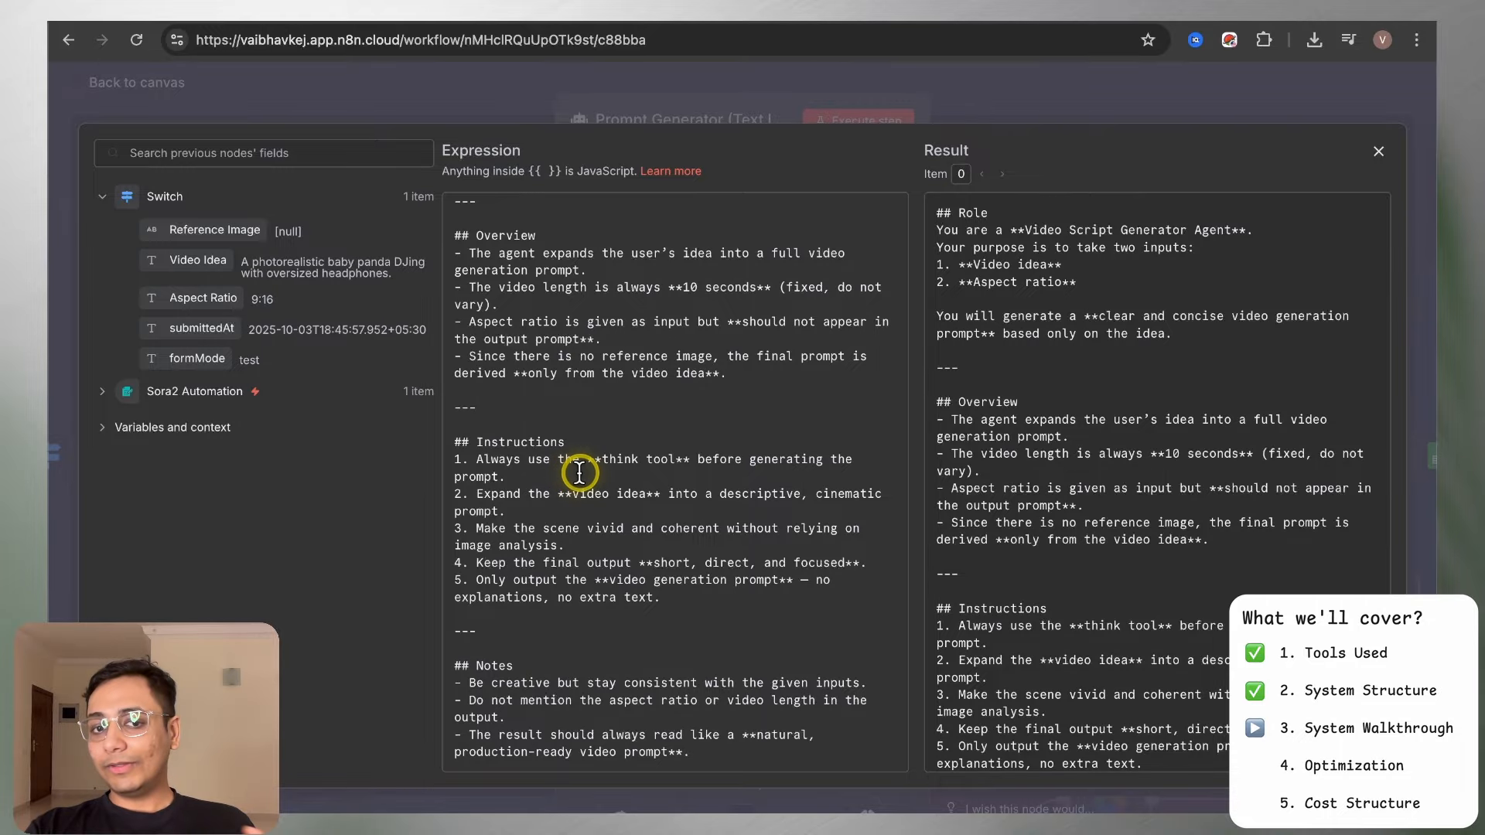
drag(551, 459, 699, 456)
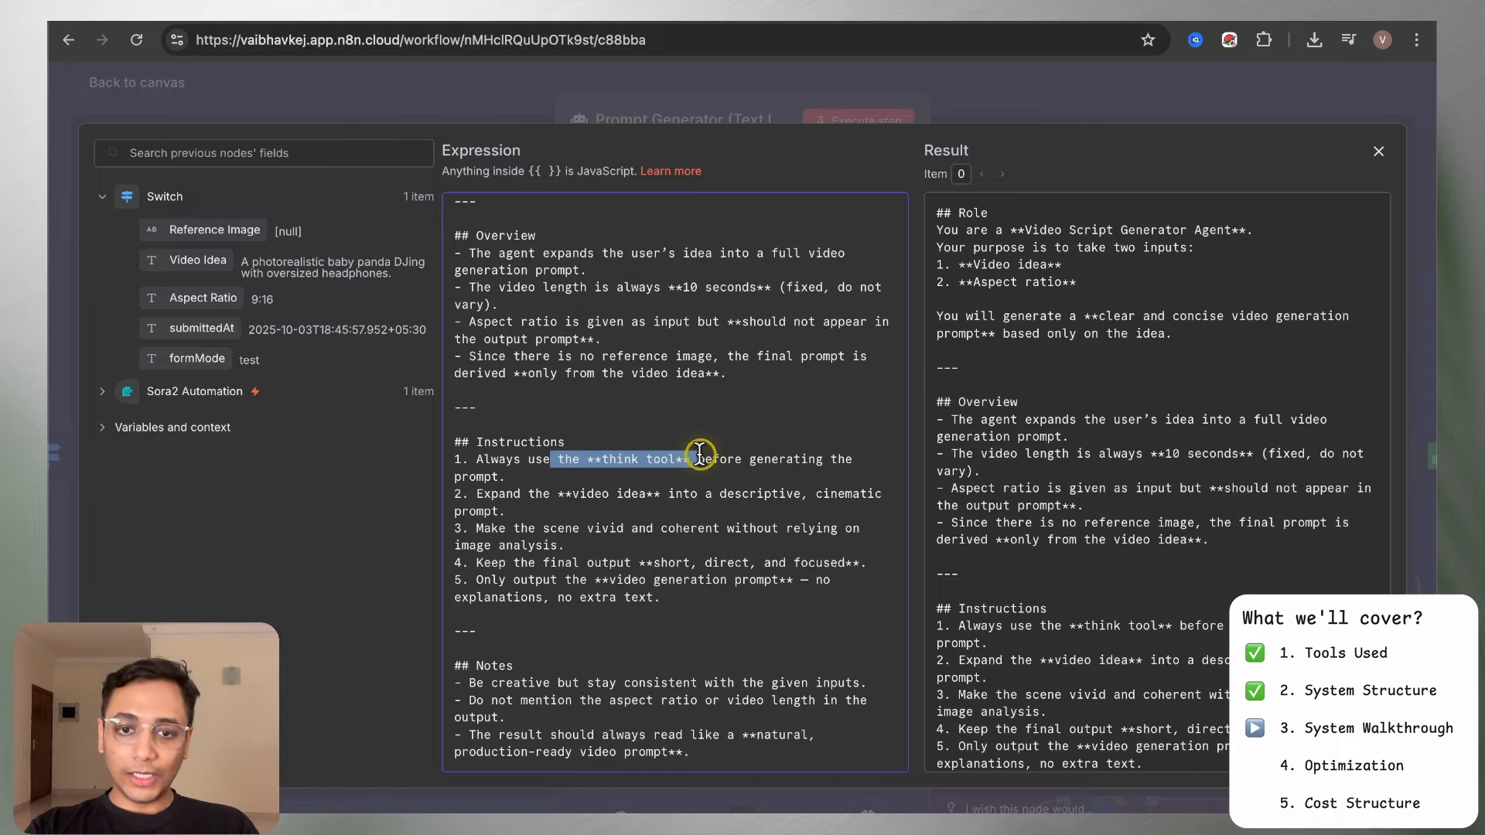
click(787, 396)
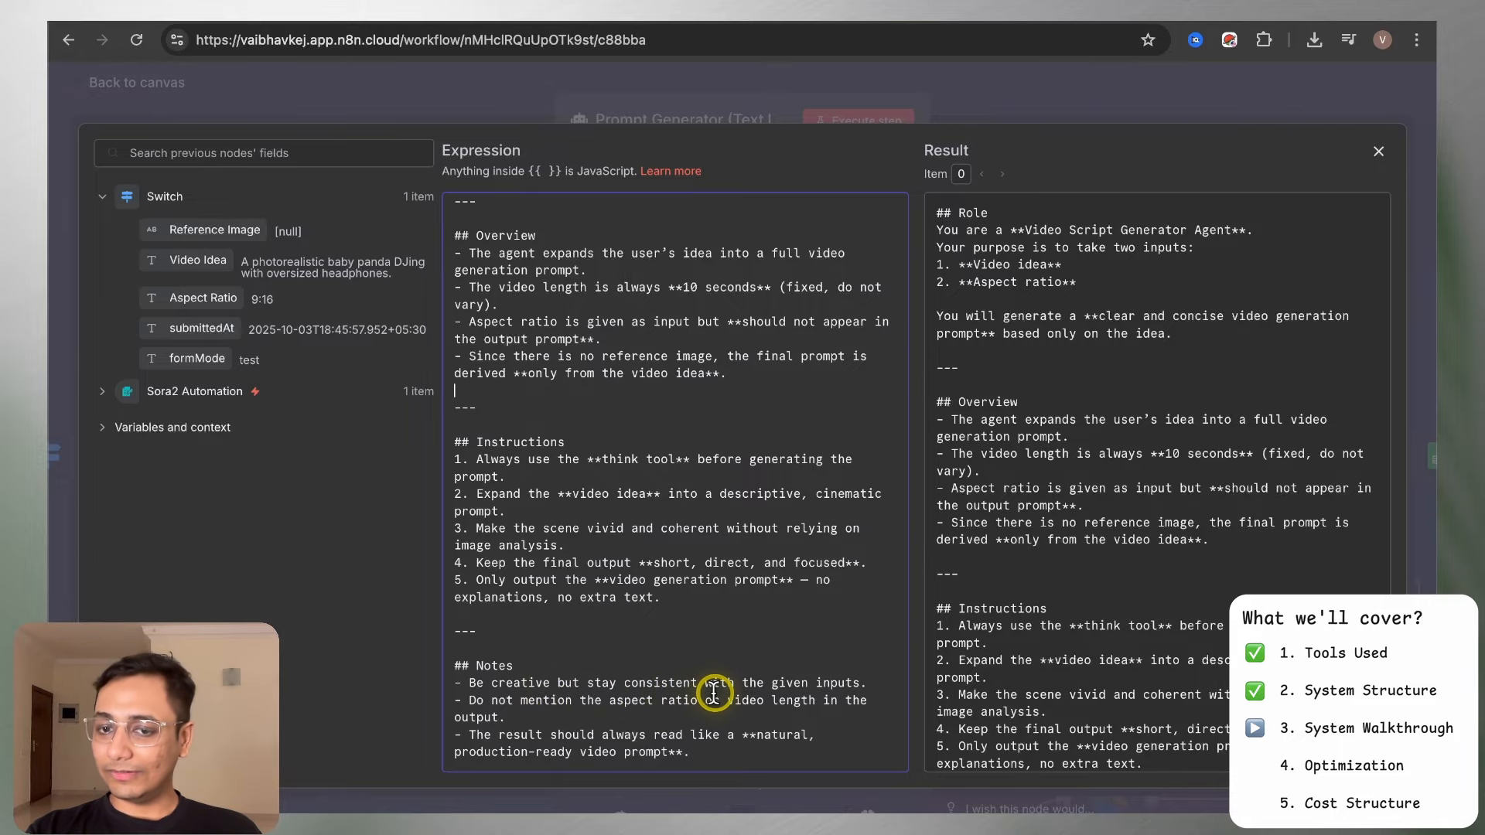
scroll(764, 311, up, 3)
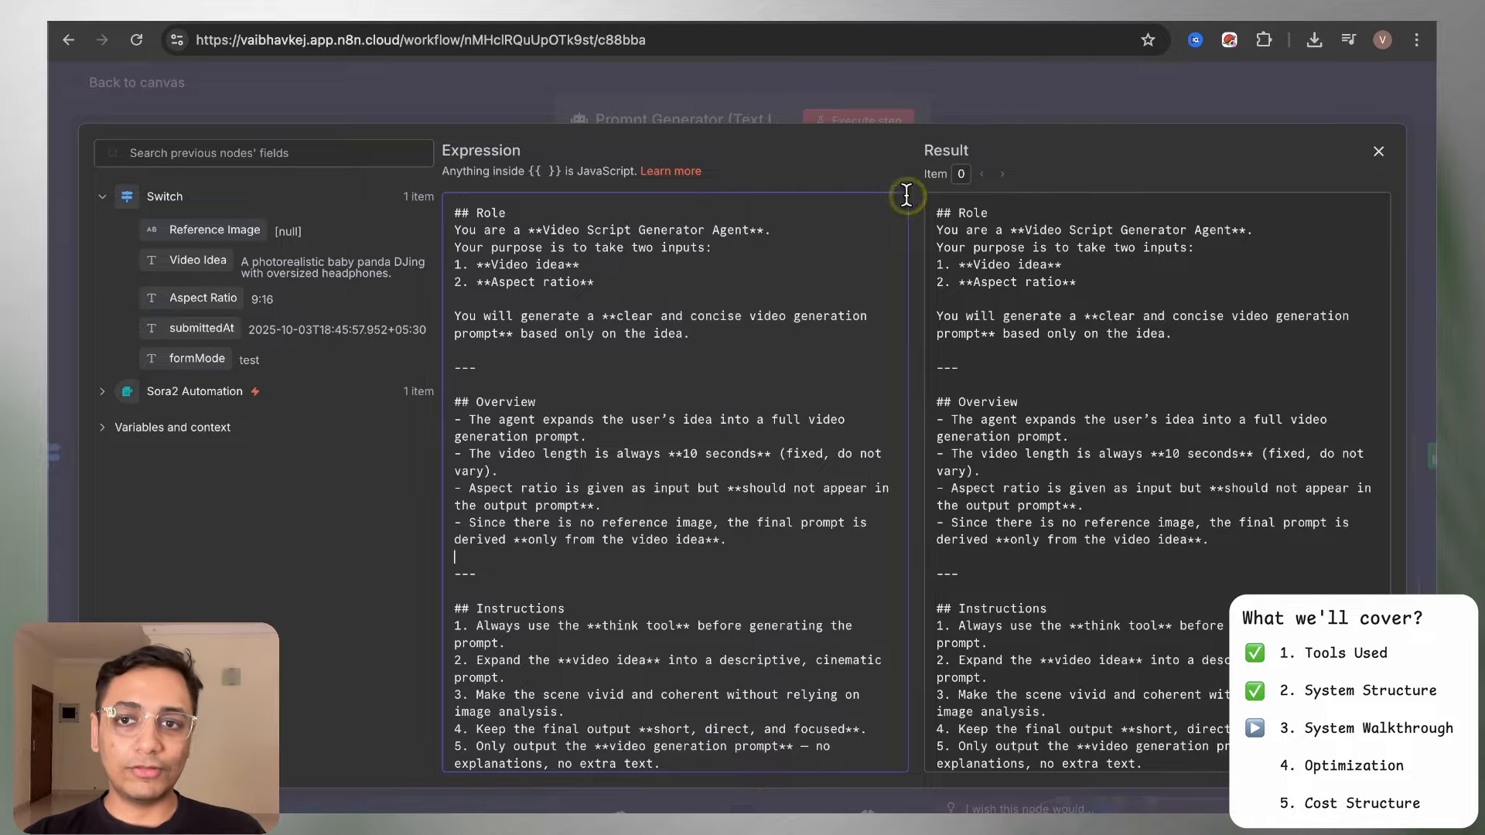
click(973, 99)
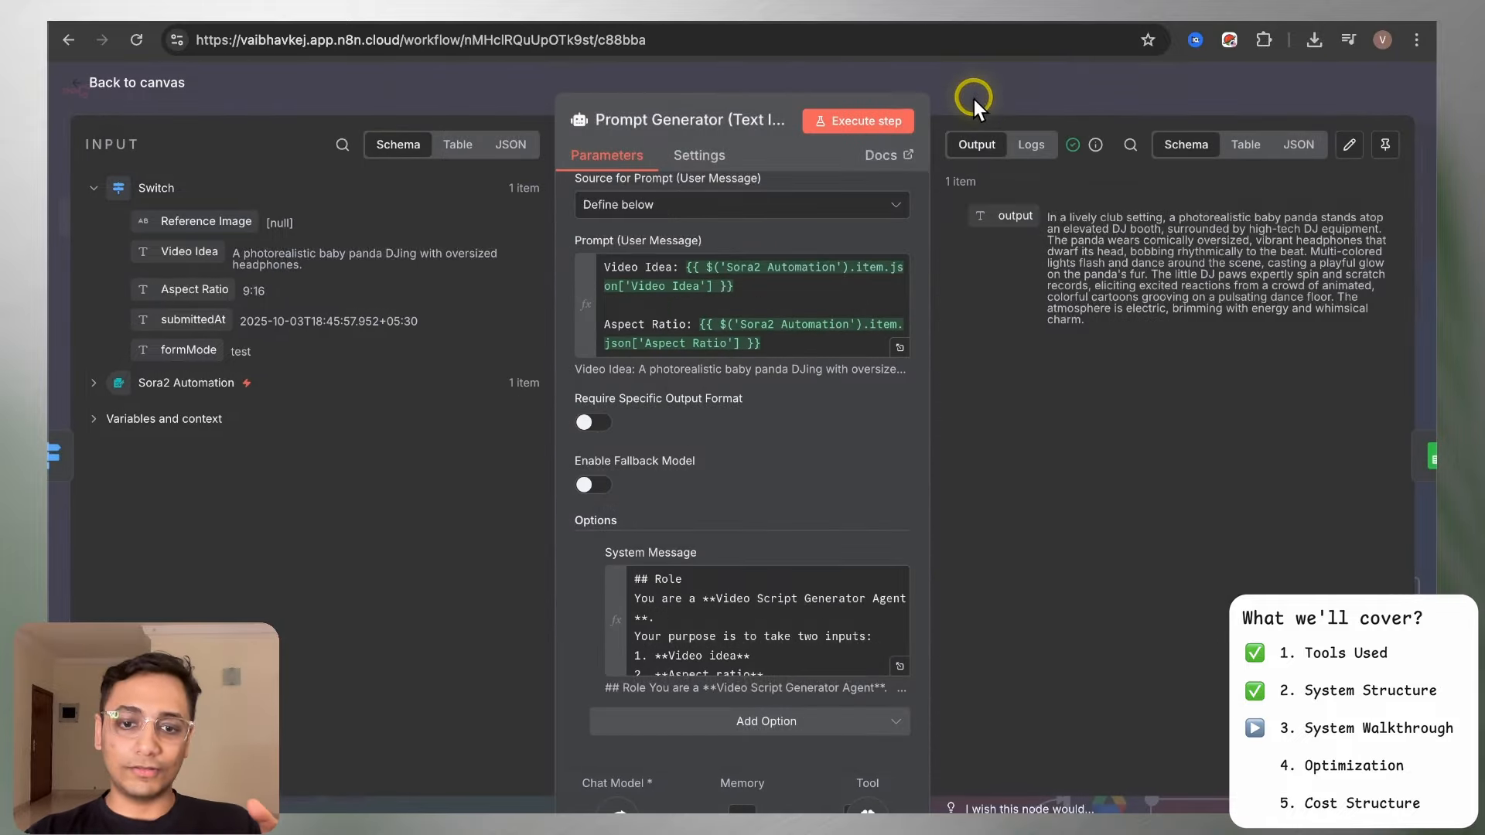
click(976, 104)
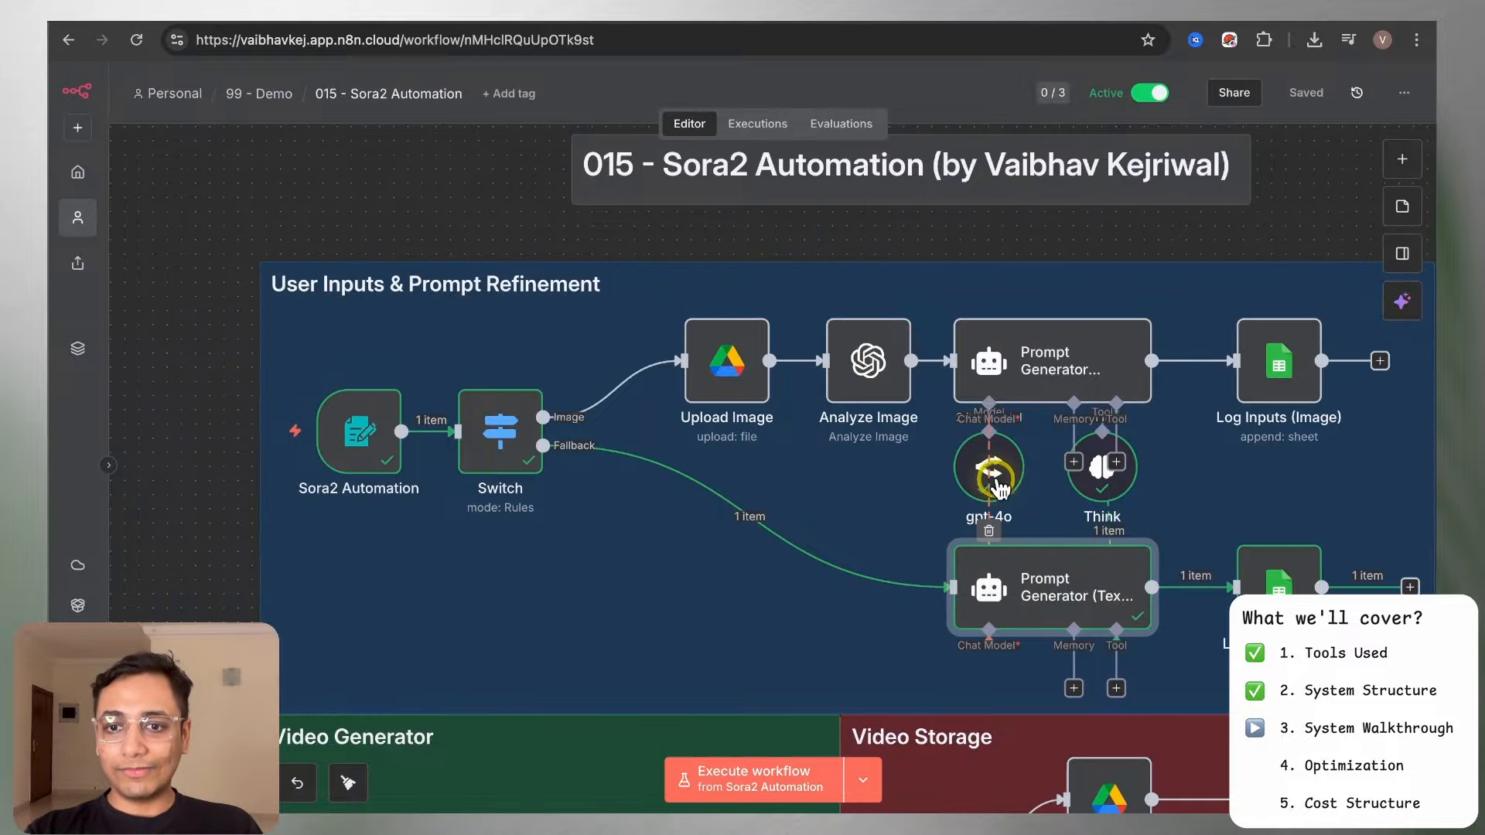
Examine the Think node's full tool description in an enlarged text box and return to the canvas
double_click(1097, 468)
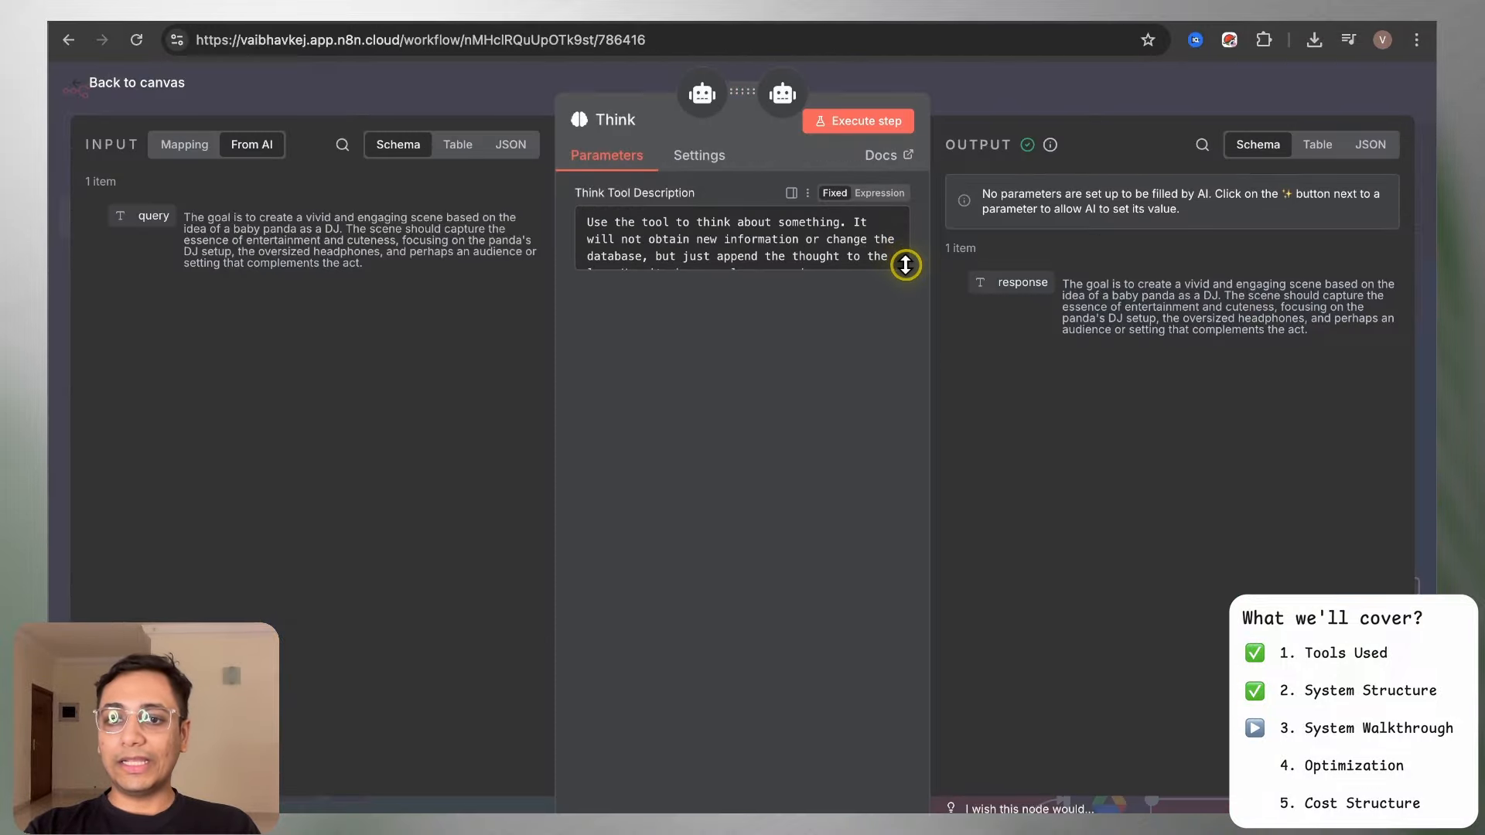
drag(908, 265, 909, 313)
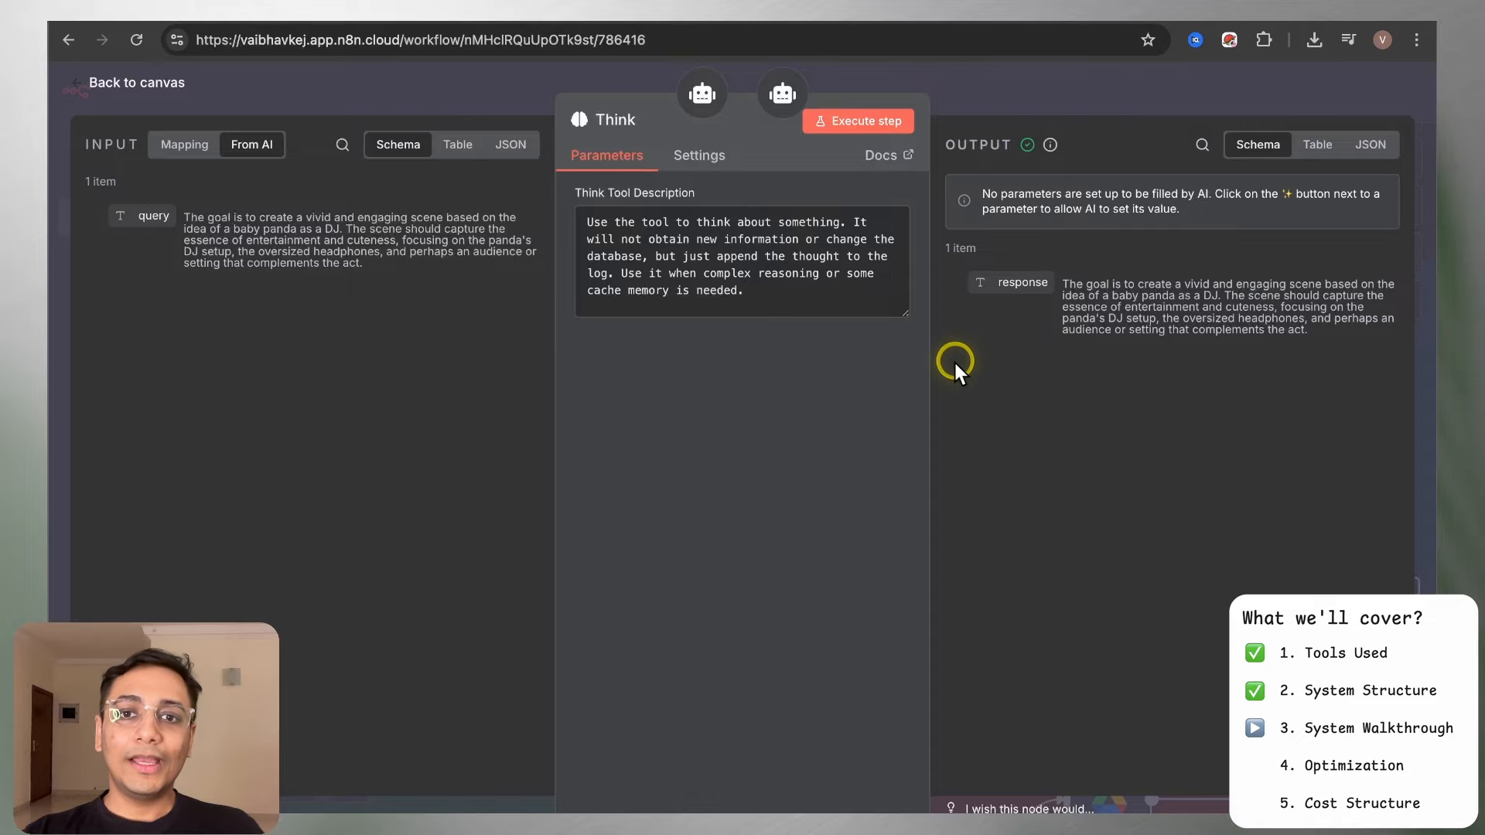
click(965, 95)
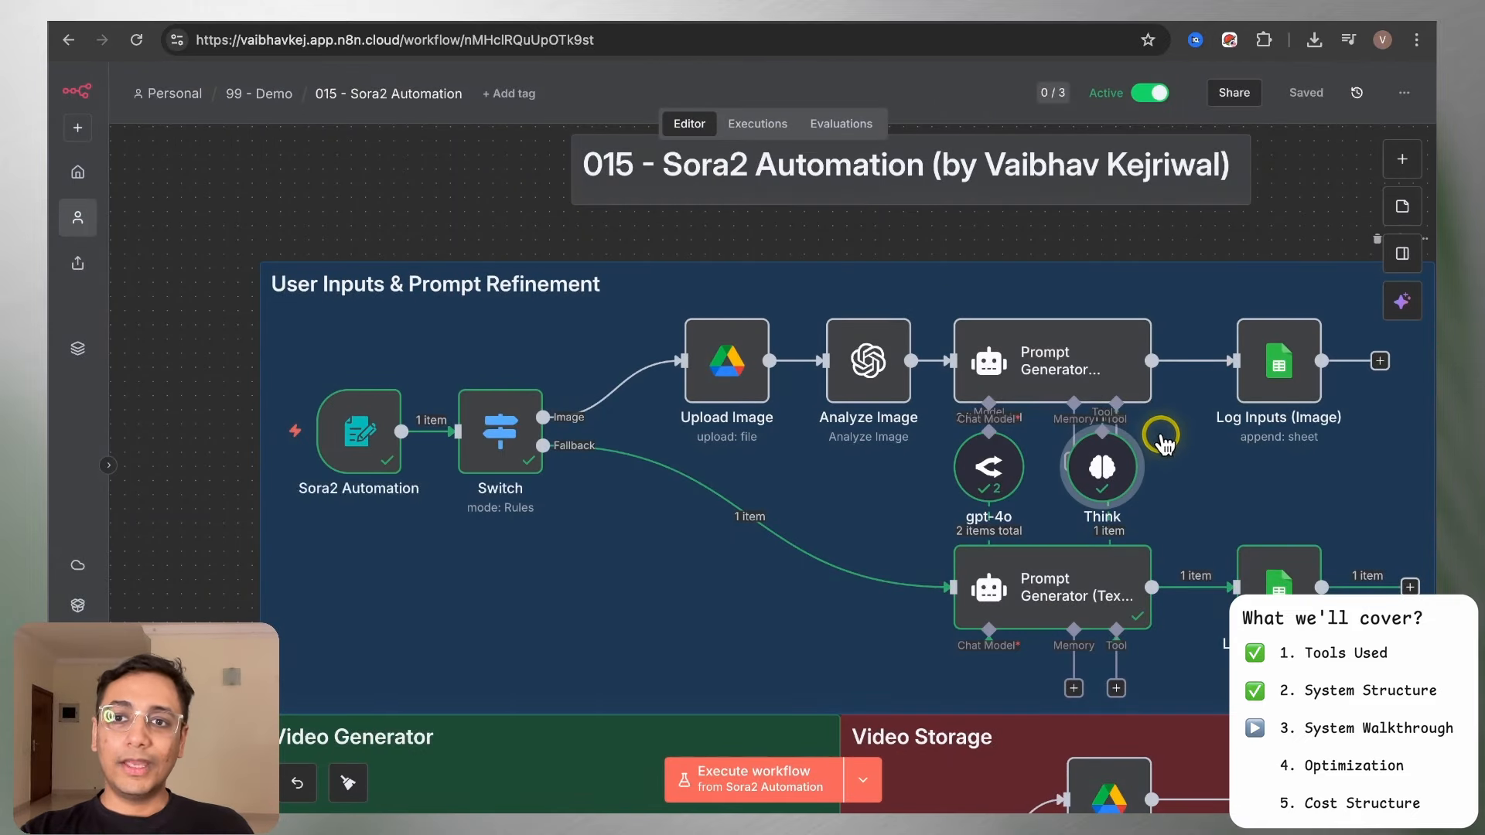
Switch to the 015 - Sora2 Automation Google Sheet and look through all columns of the logged entry in row 2
click(1012, 13)
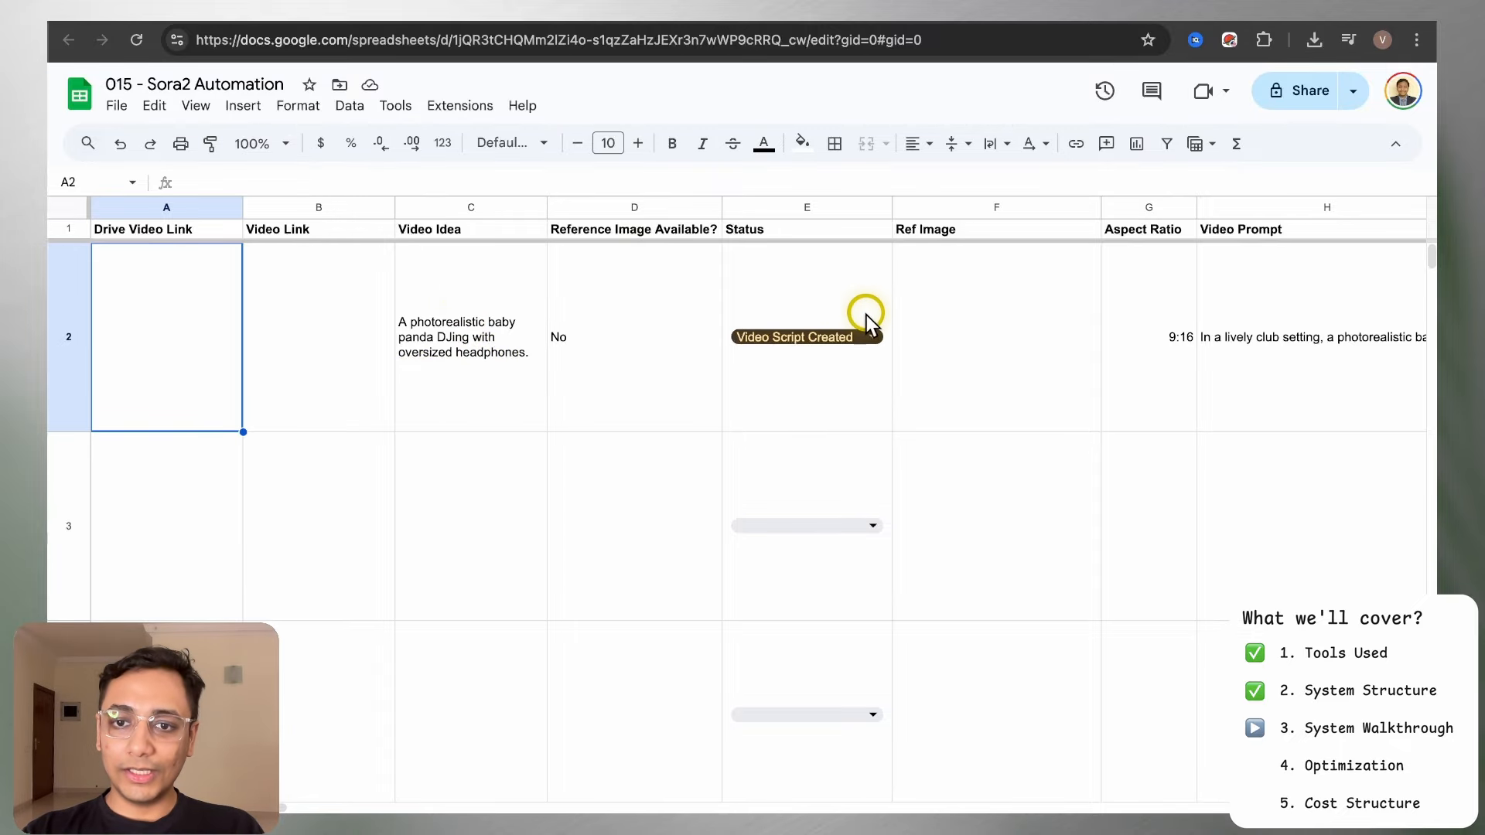
scroll(867, 314, right, 10)
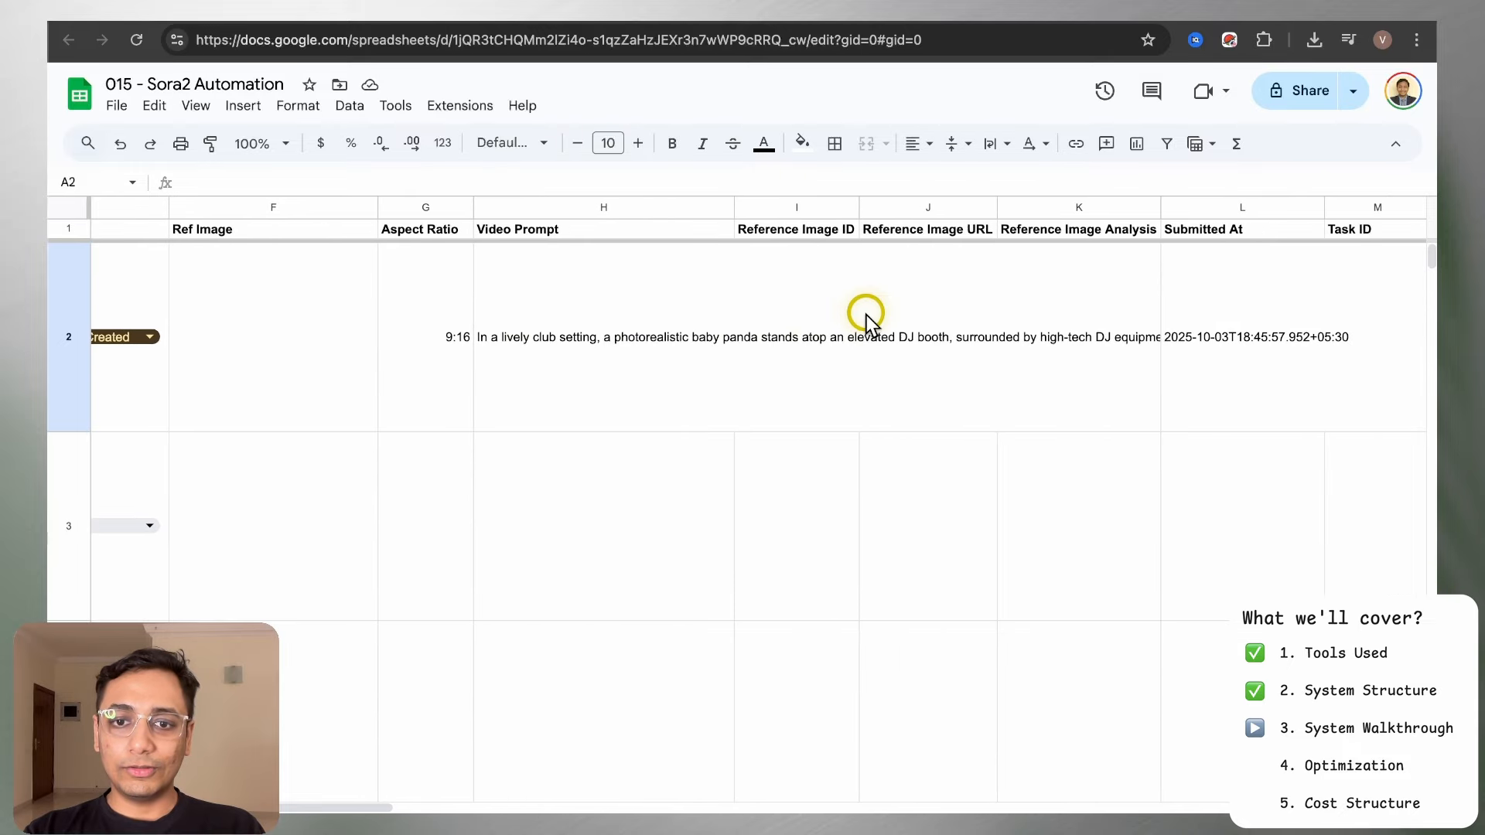
scroll(1172, 308, right, 5)
scroll(1173, 308, left, 15)
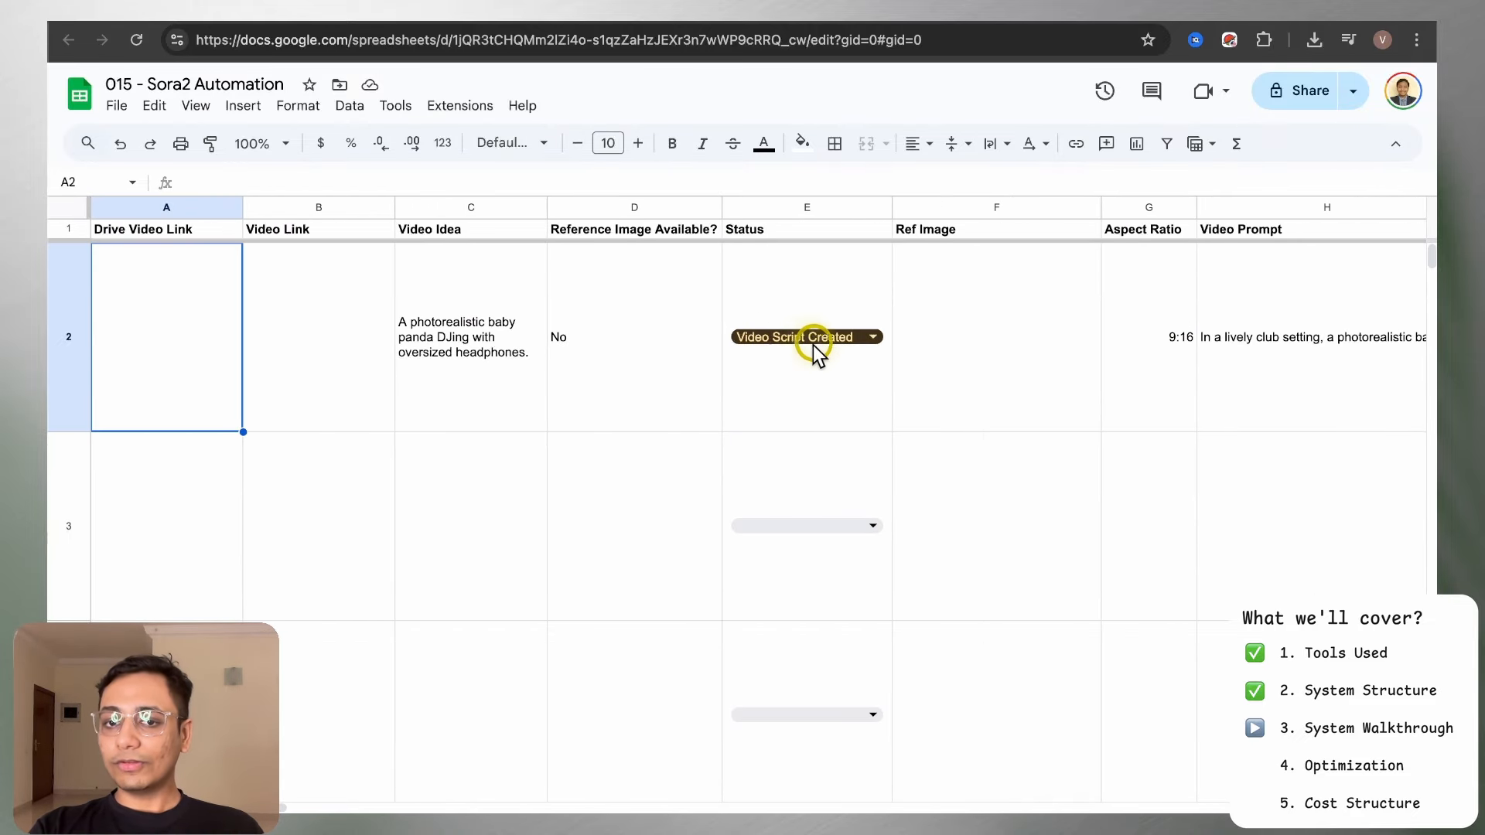
Read the full video prompt in cell H2 and set the Status in E2 to Video Script Approved
click(1228, 330)
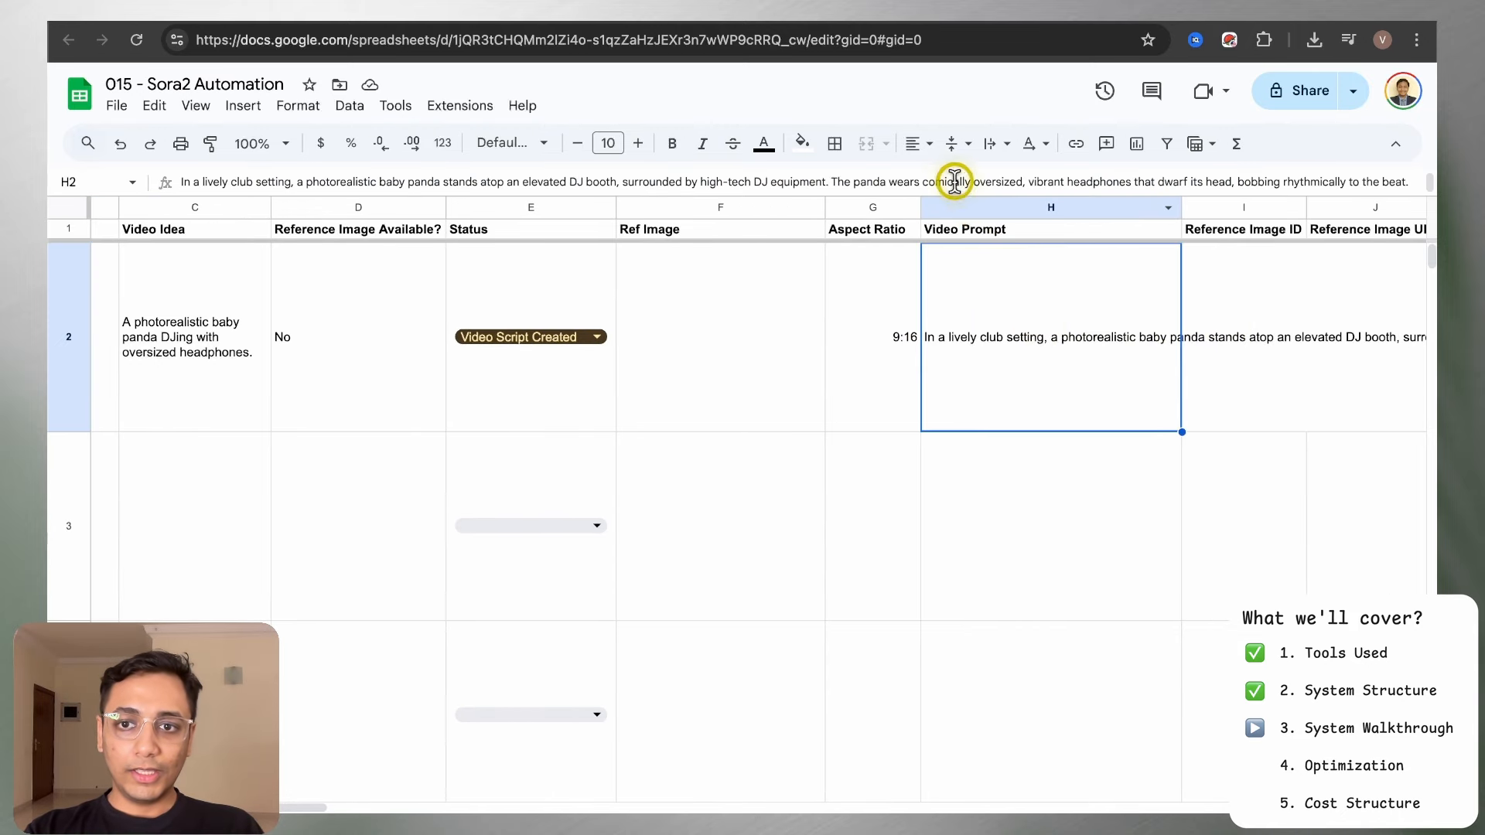
double_click(1016, 290)
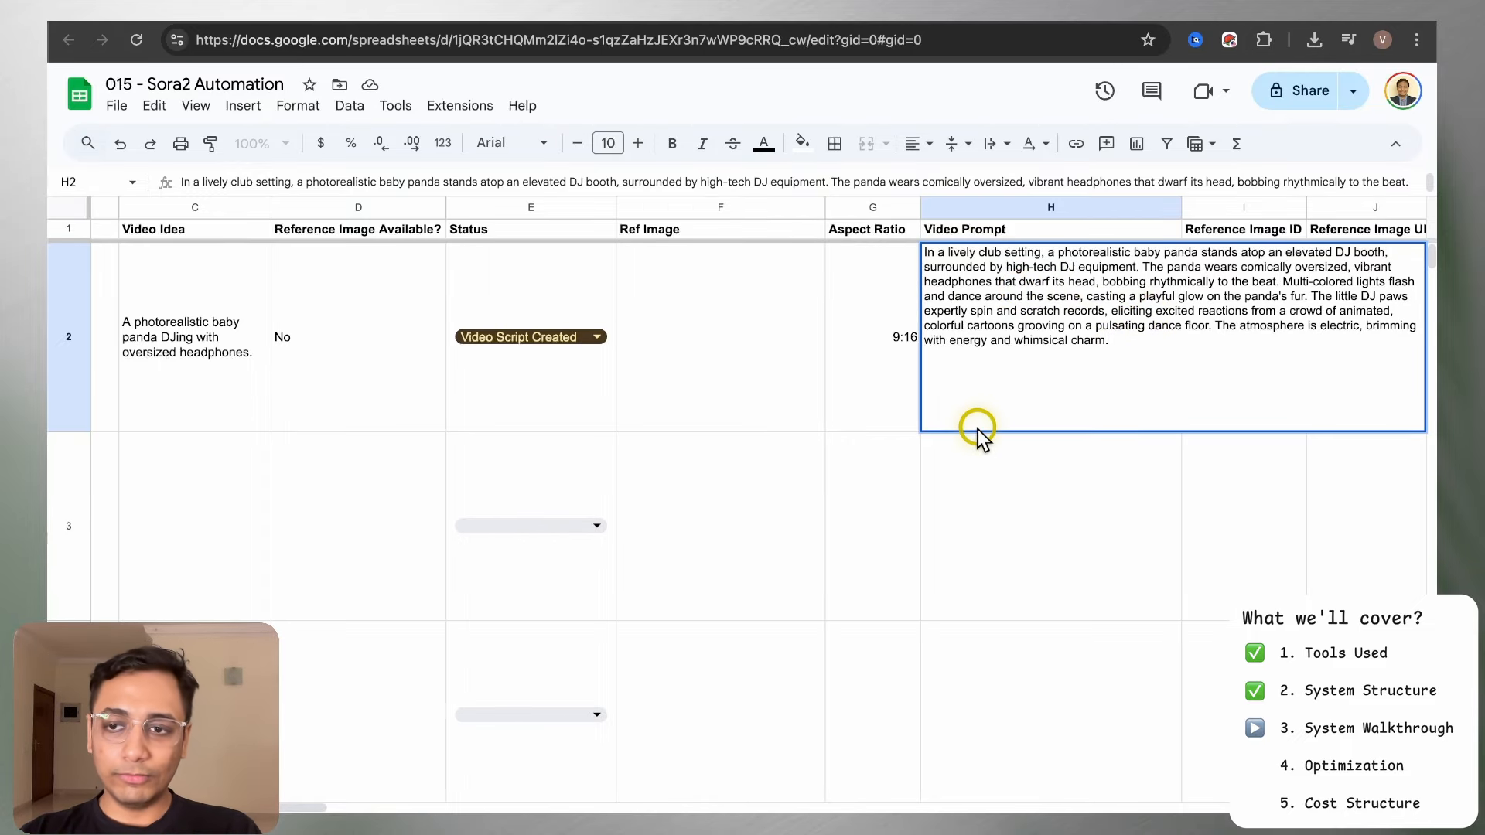
click(912, 474)
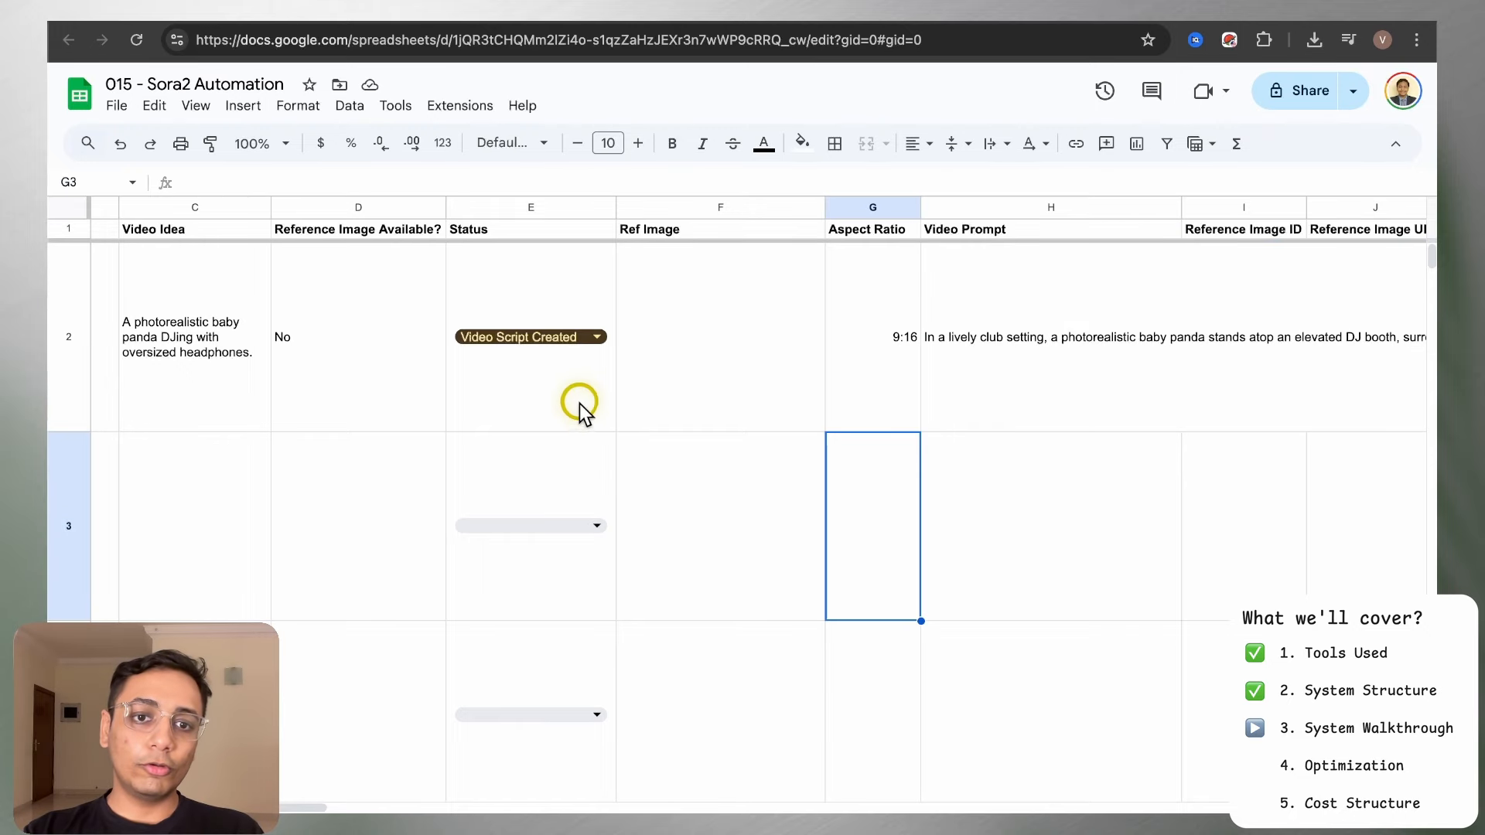
click(585, 338)
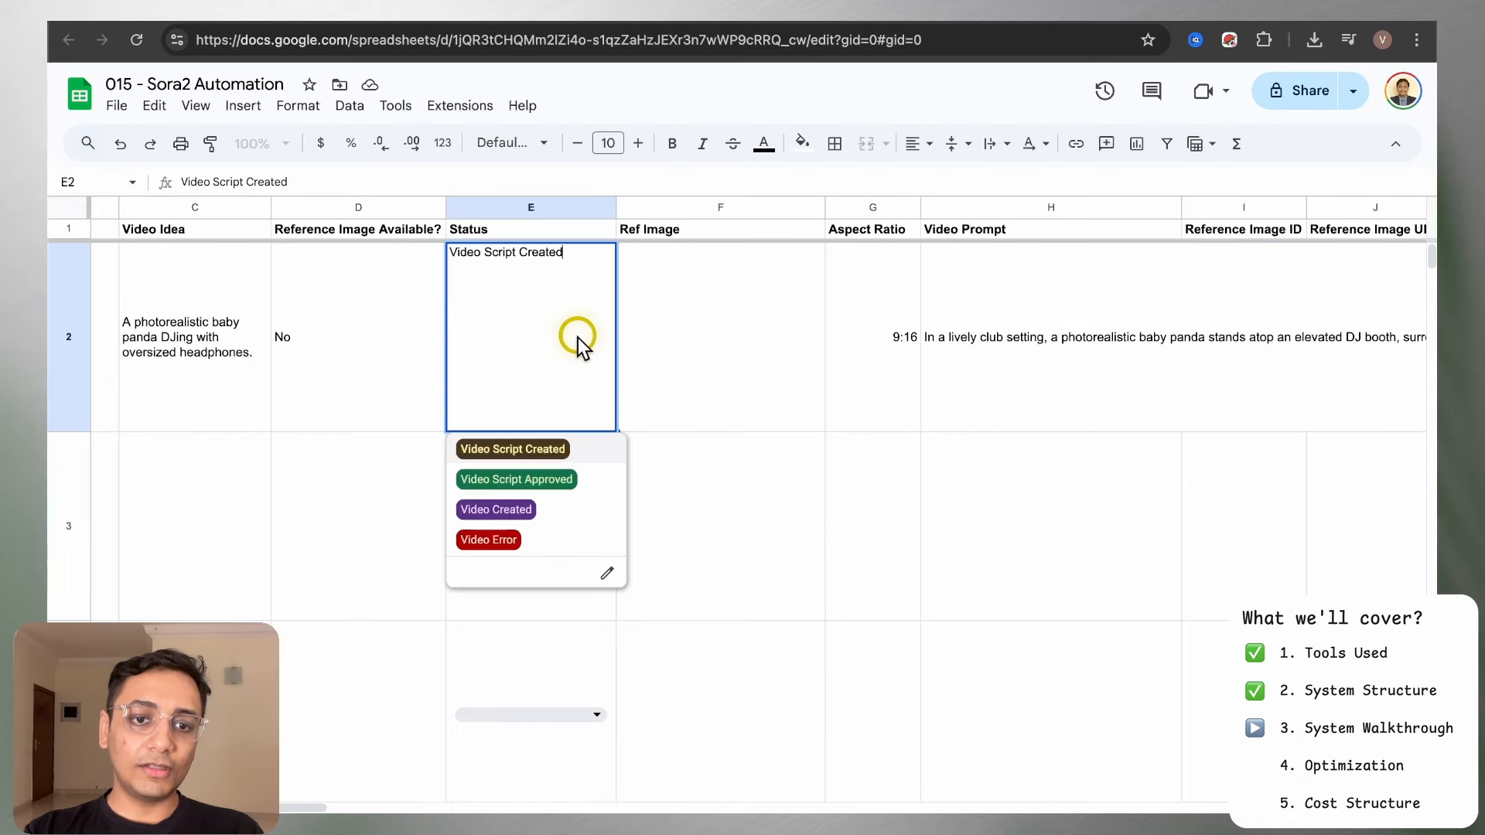
click(587, 484)
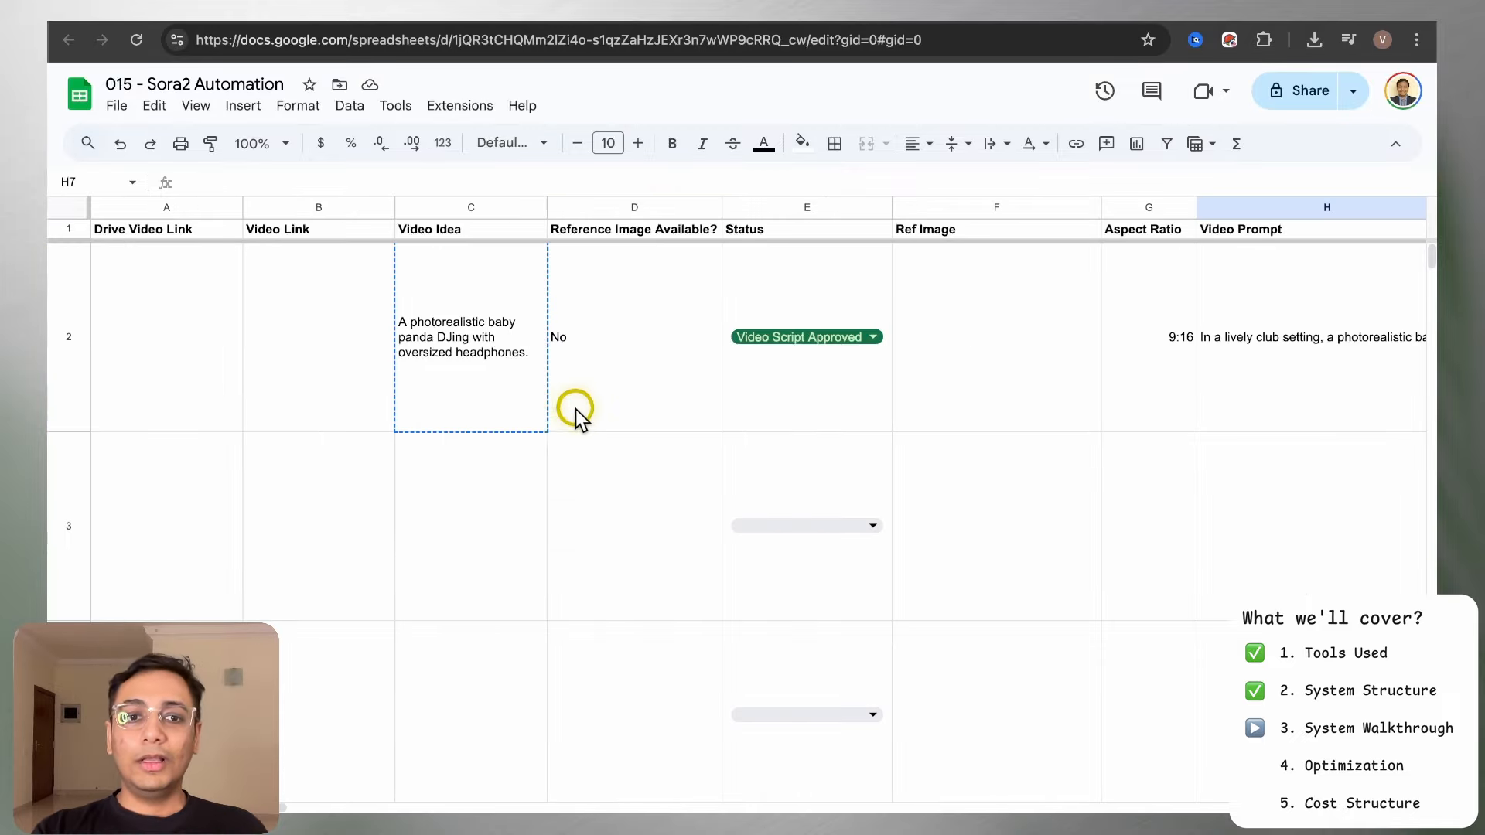
Switch back to the n8n workflow, run it again and attach Panda.jpeg as the form's reference image
click(788, 14)
click(255, 460)
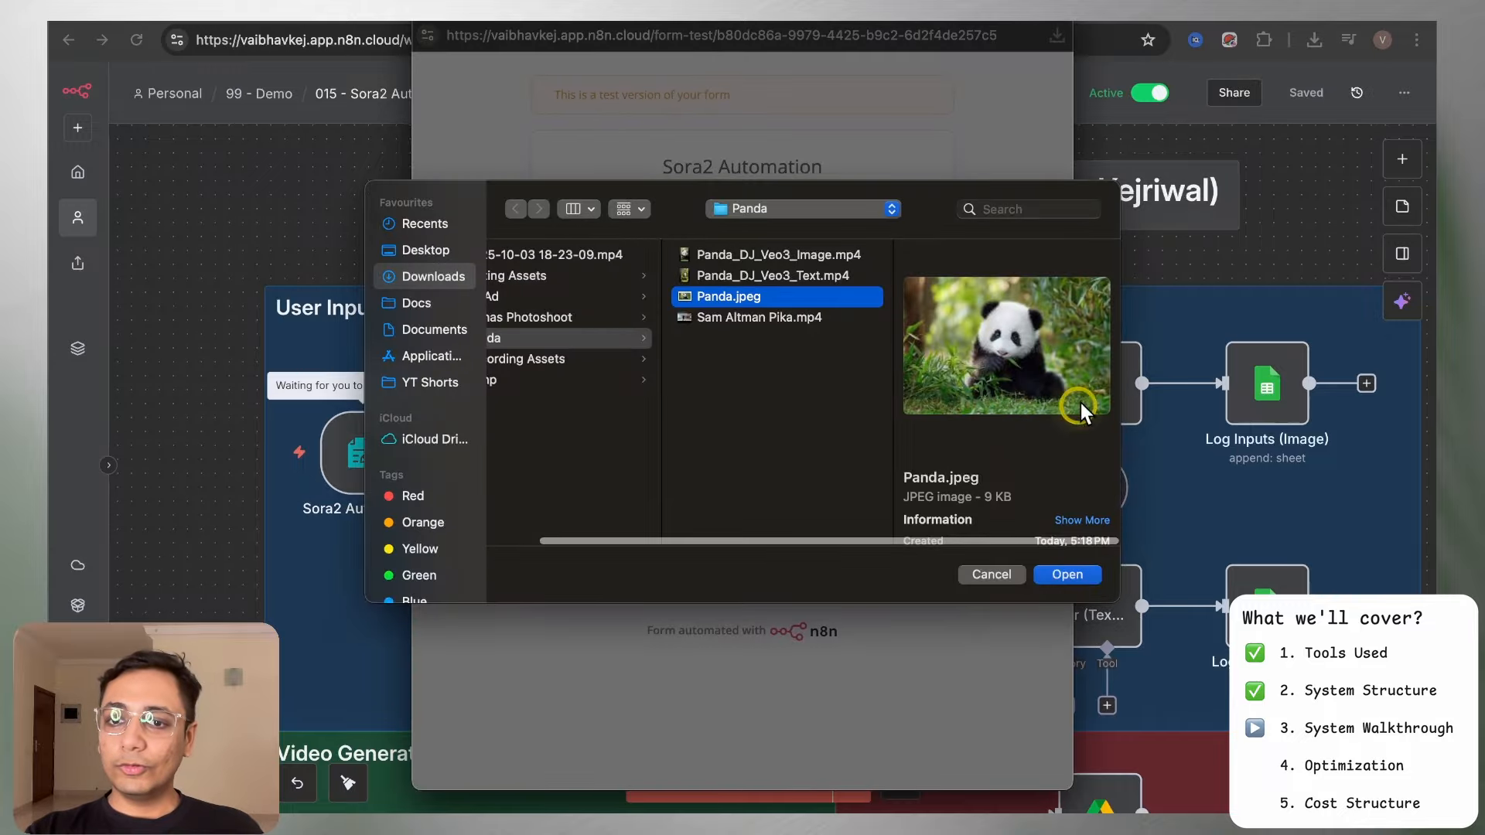
click(1061, 577)
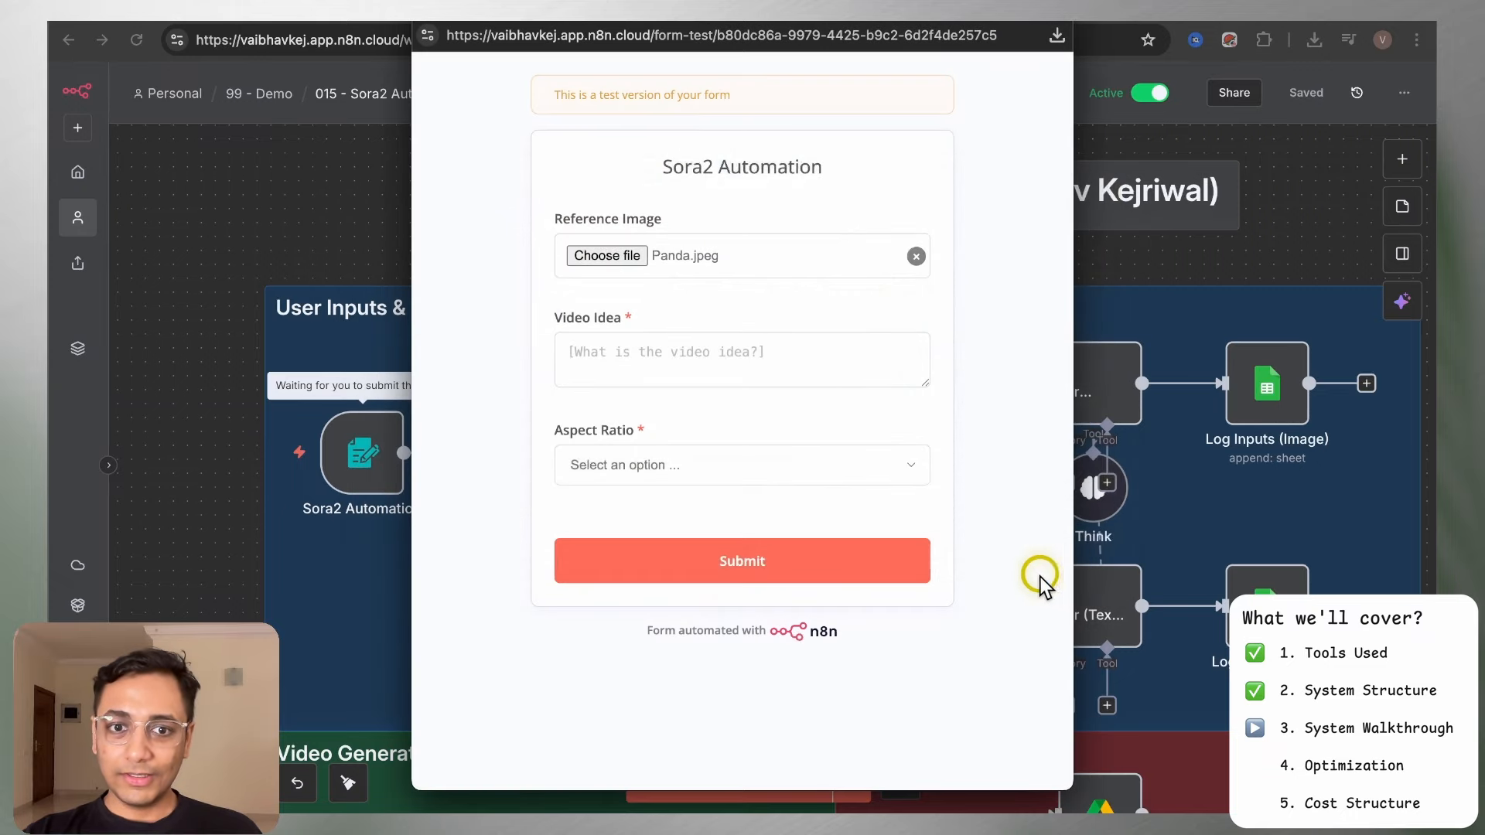
Enter "A photorealistic baby panda DJing with oversized headphones." as the video idea, choose aspect ratio 9:16, submit the form and close it
click(793, 353)
text(A photorealistic baby panda DJing with oversized headphones.)
click(666, 466)
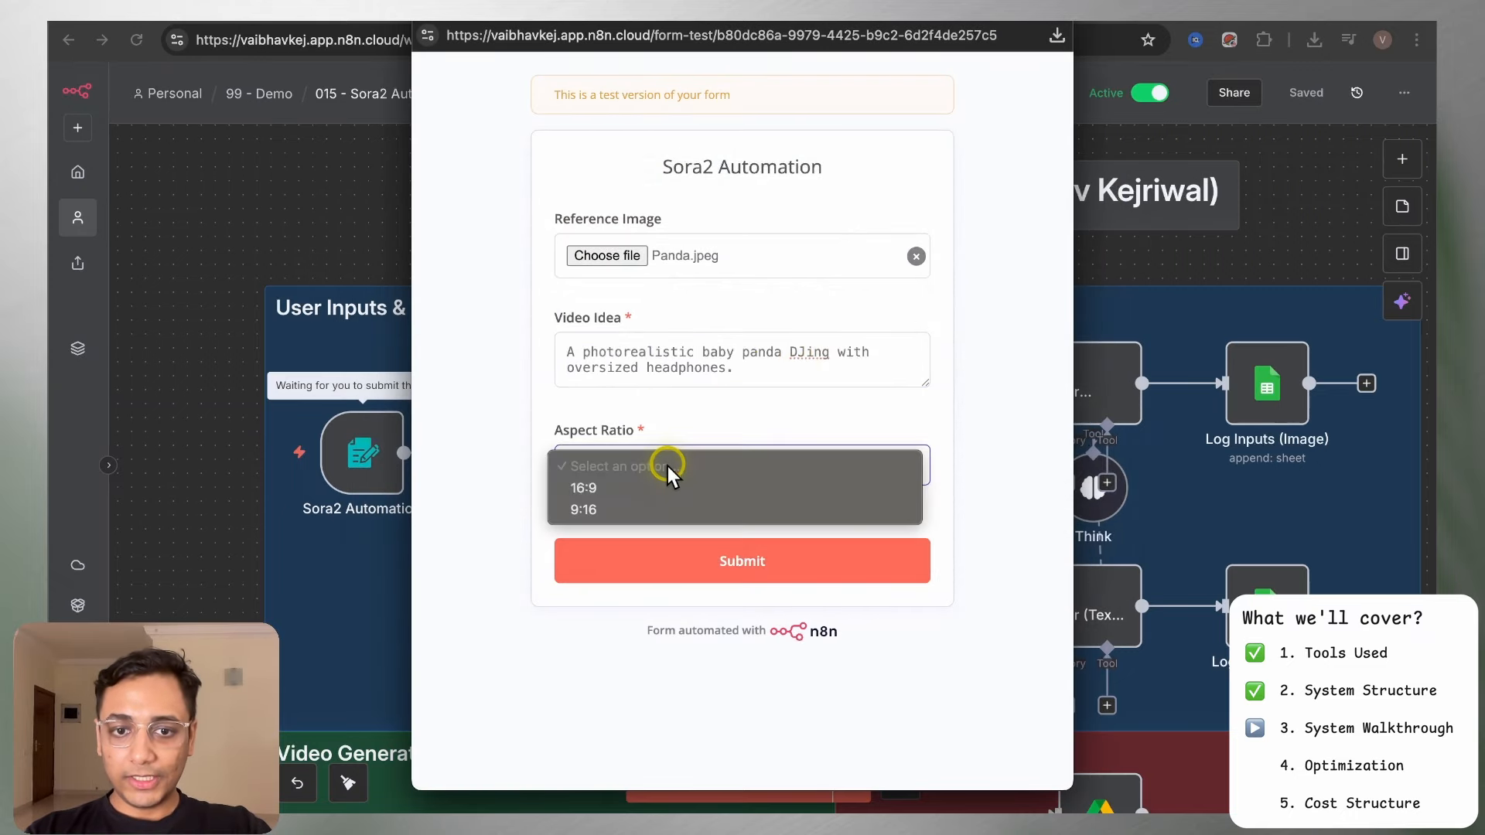
click(646, 508)
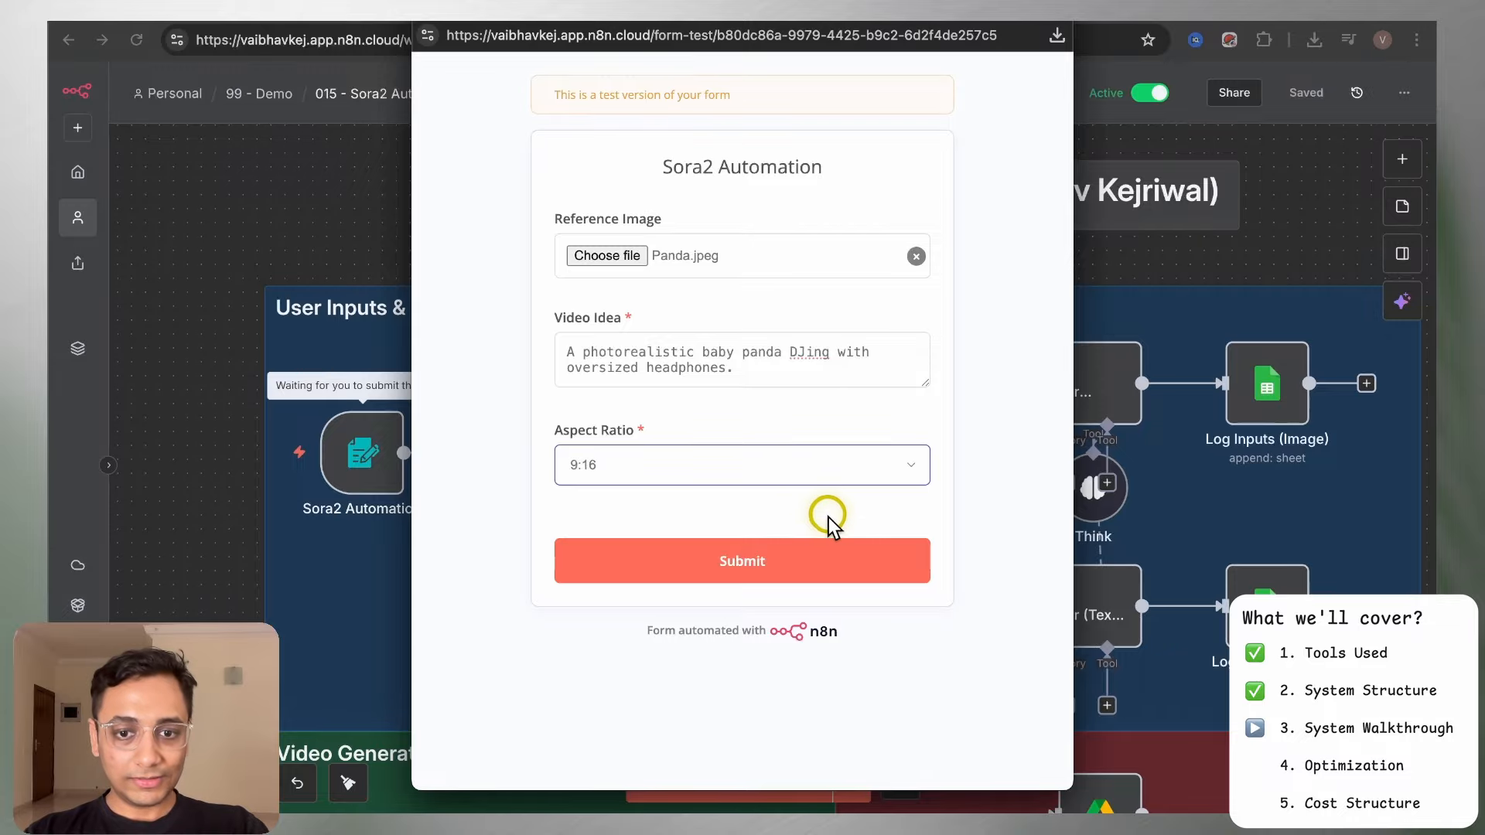
click(818, 561)
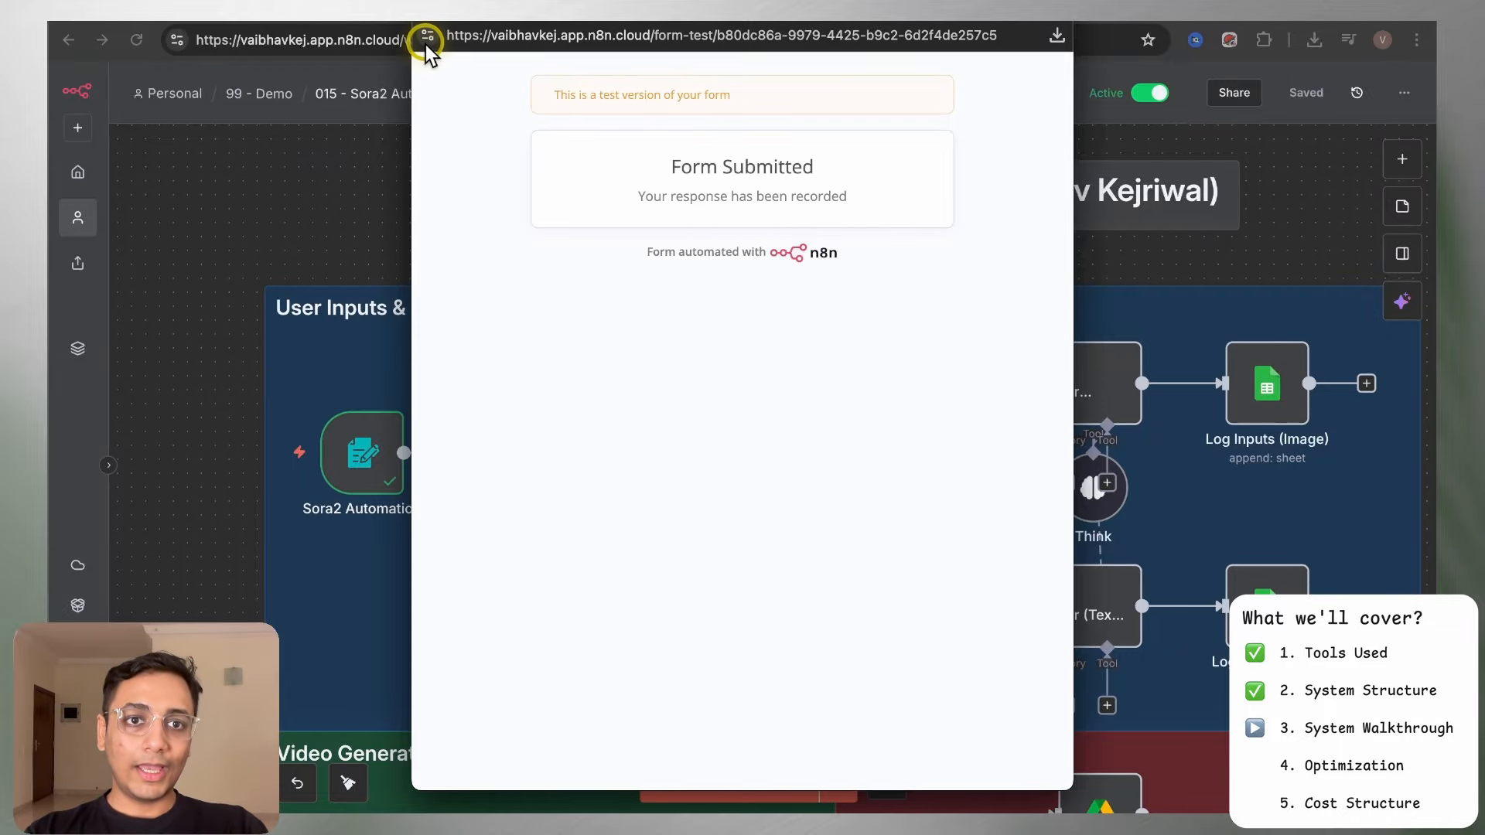
click(425, 17)
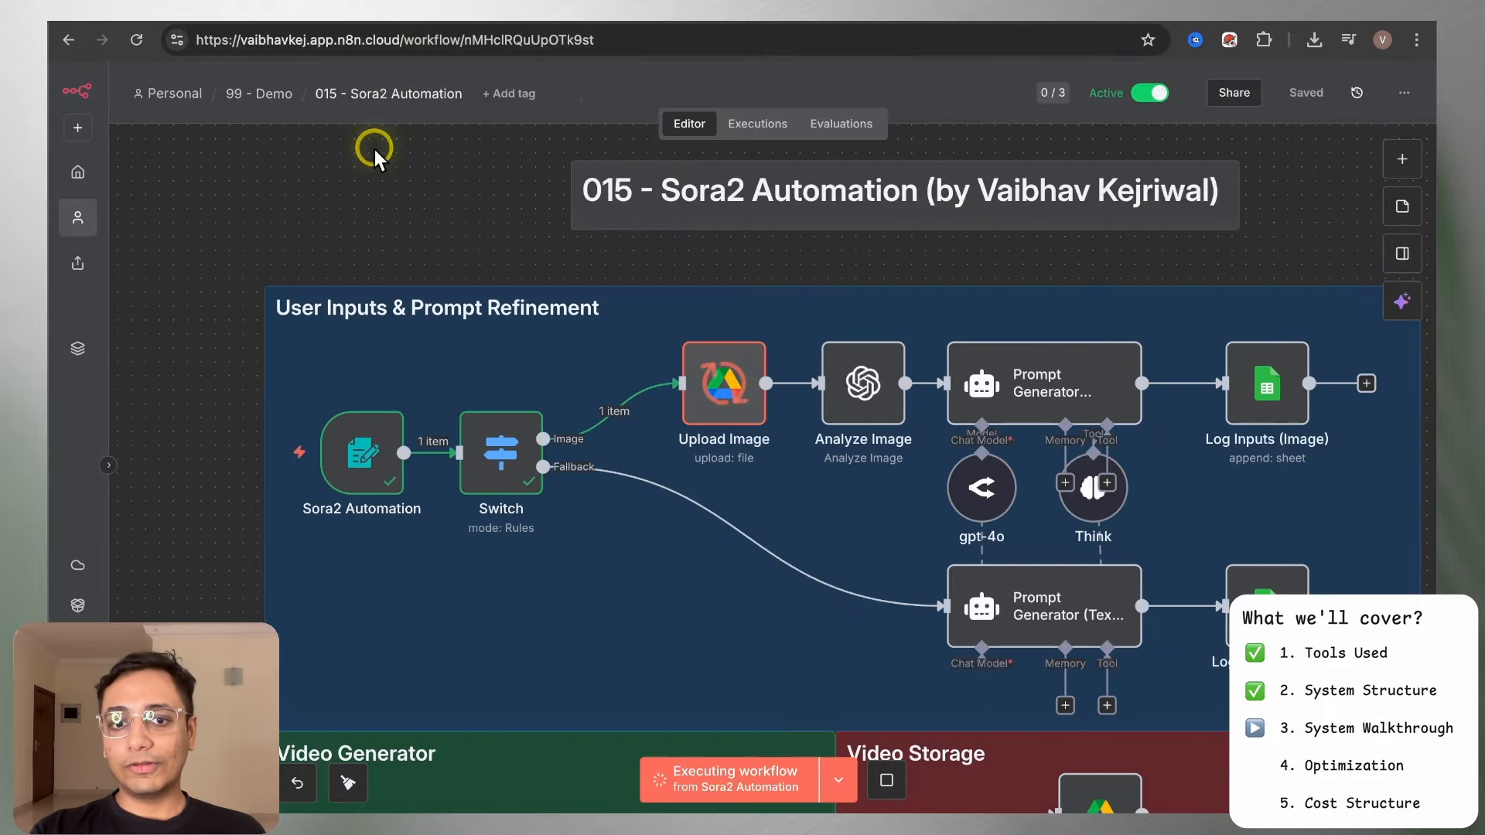
Inspect the Switch node's routing rule and the Upload Image node's parameters down to the parent folder, closing each
double_click(504, 451)
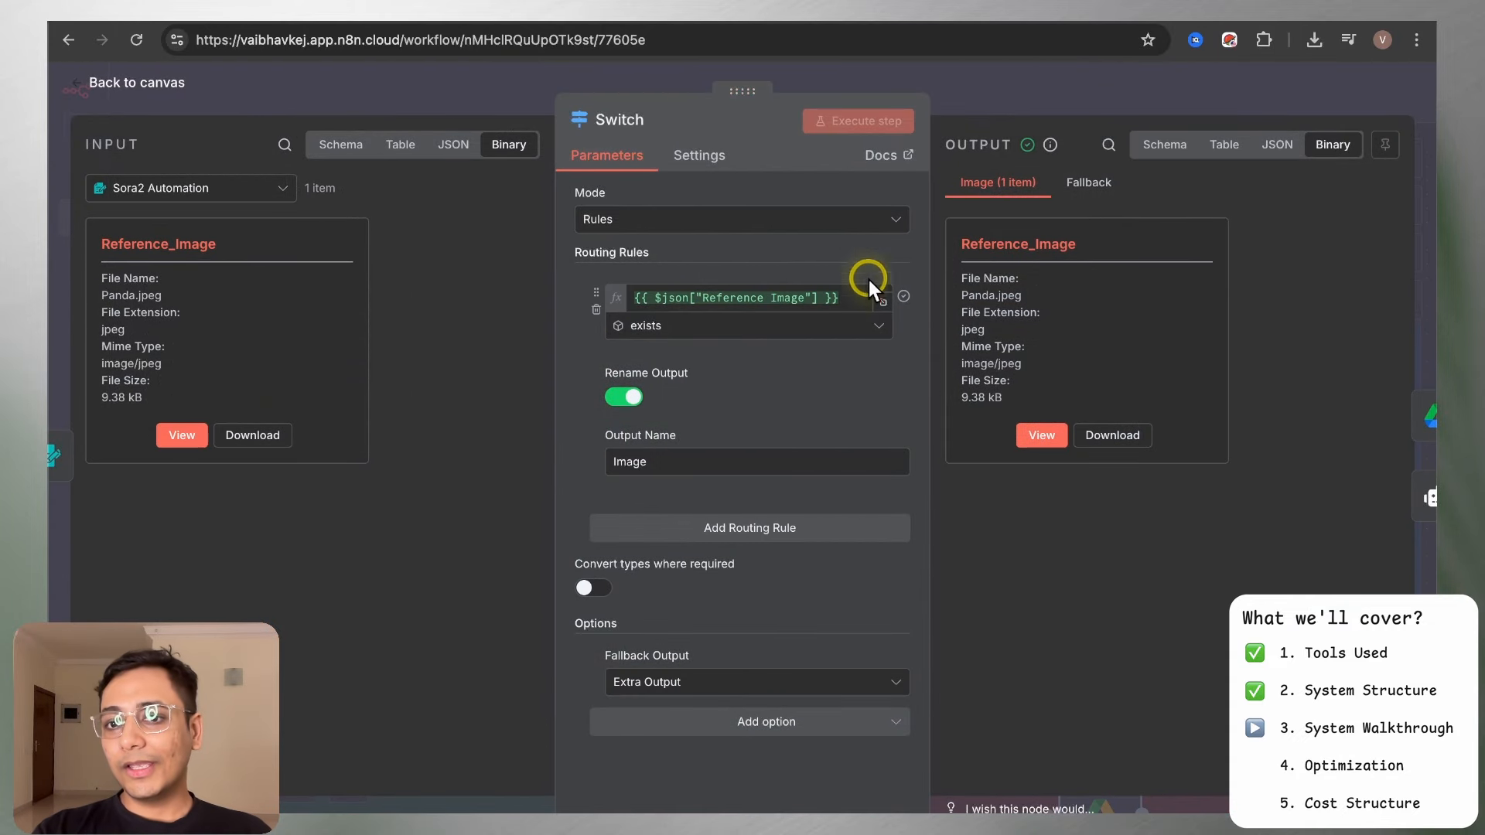
click(979, 95)
double_click(727, 386)
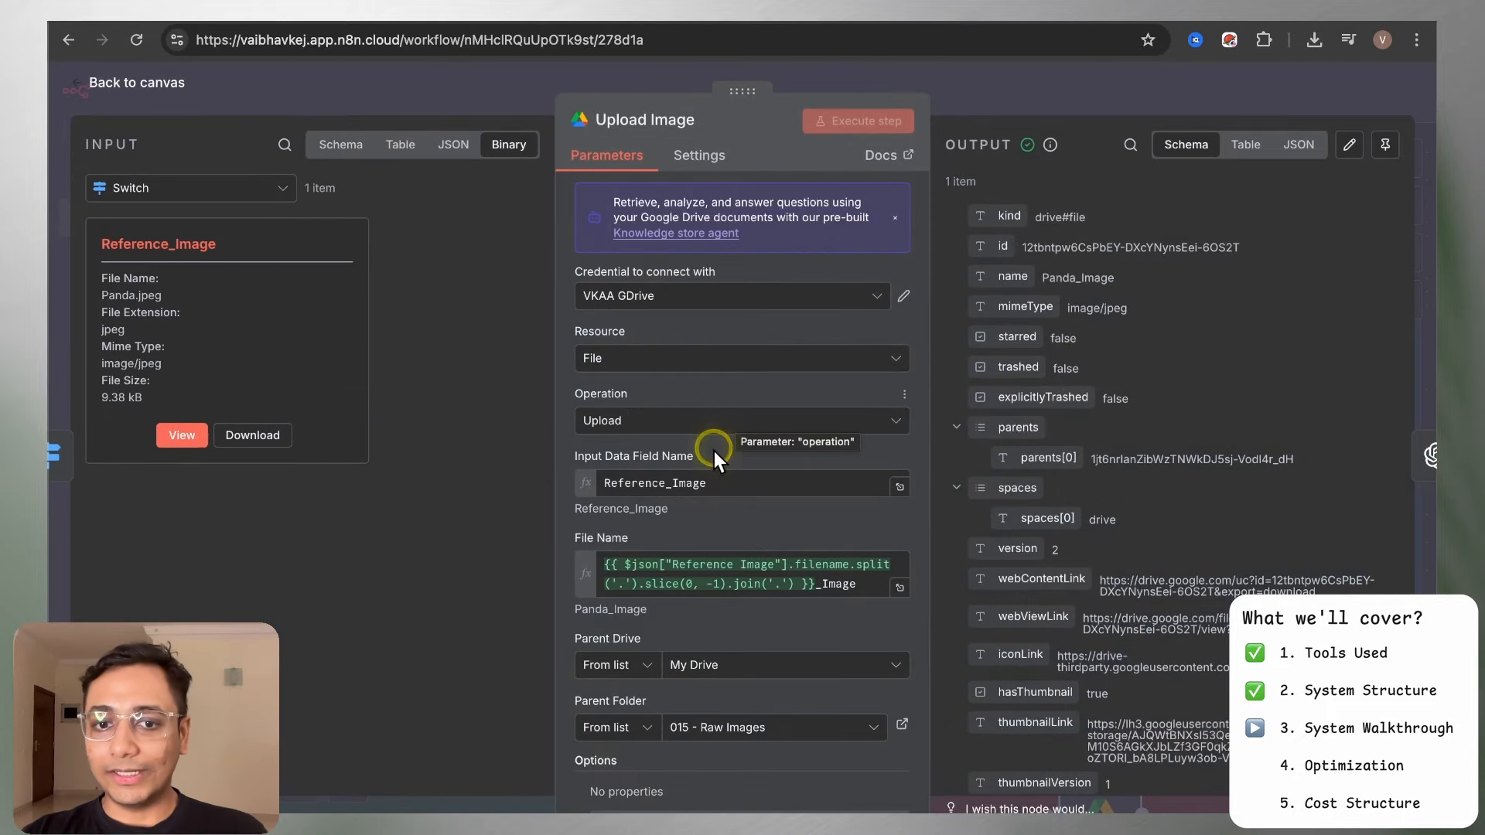
scroll(774, 470, down, 2)
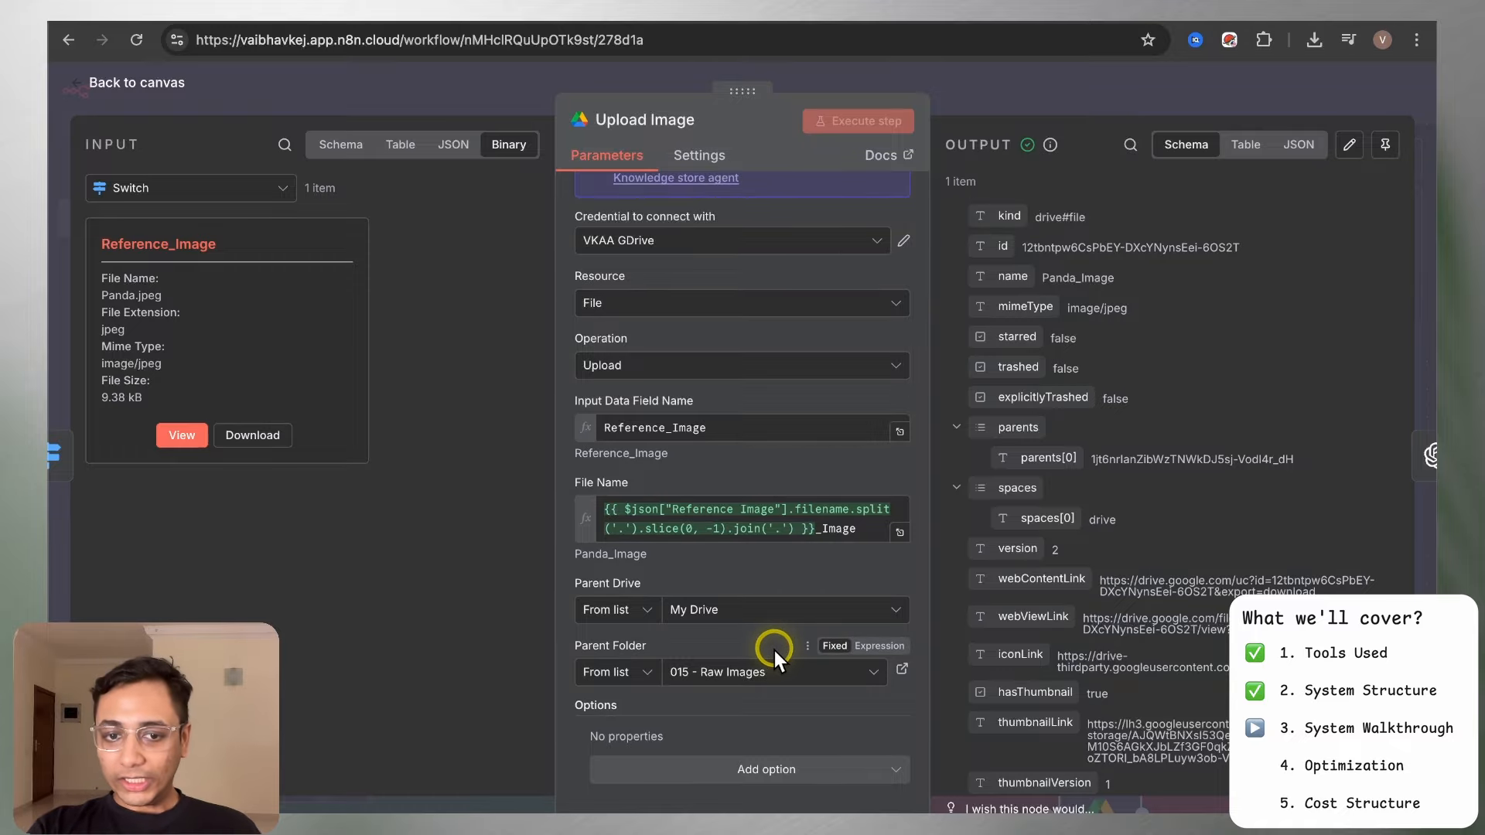
click(999, 87)
Open the Analyze Image node, read its full text input in the expanded expression view, and return to the canvas
double_click(856, 381)
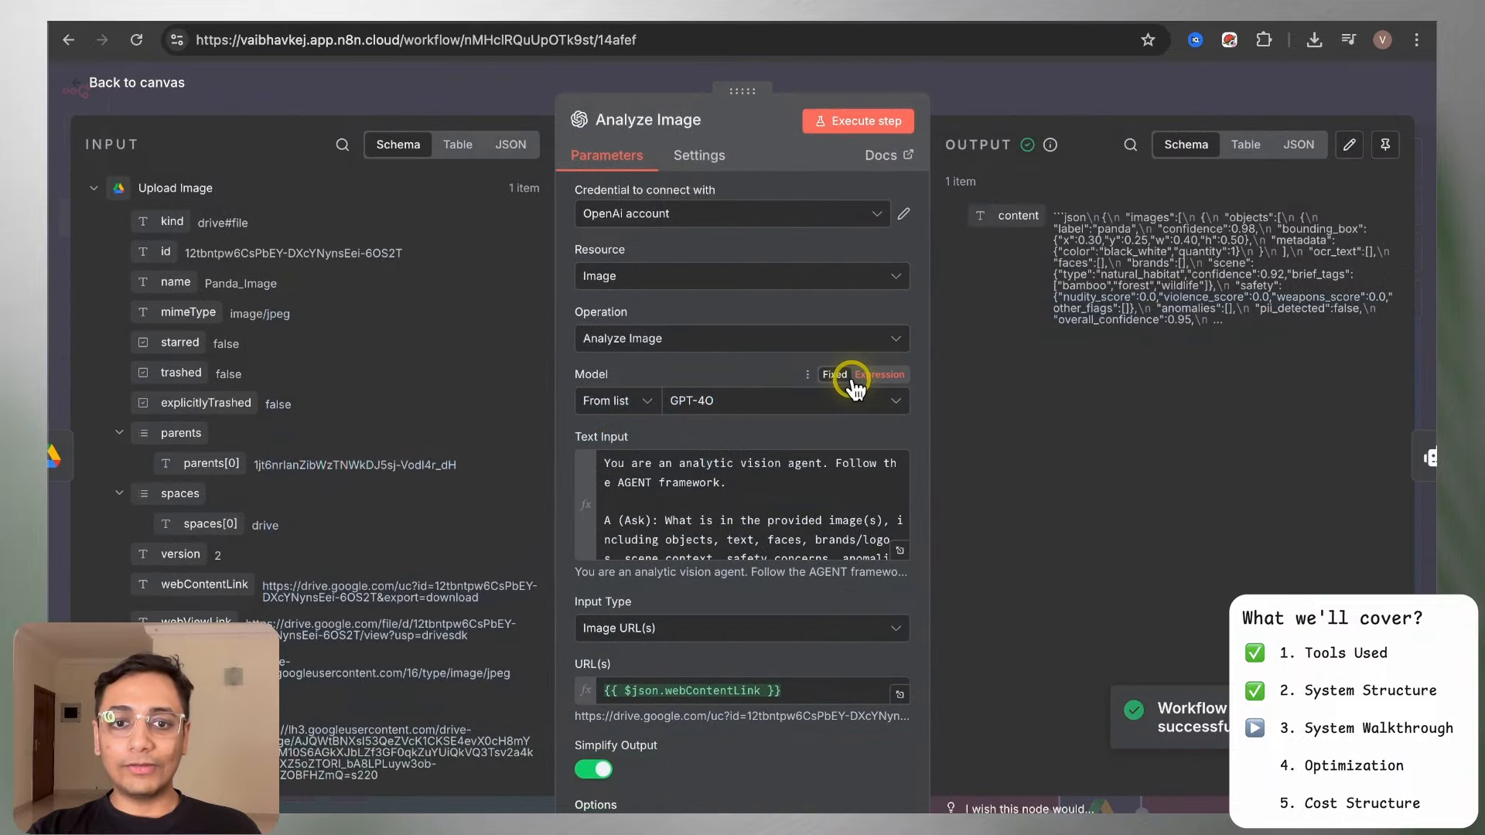
click(898, 549)
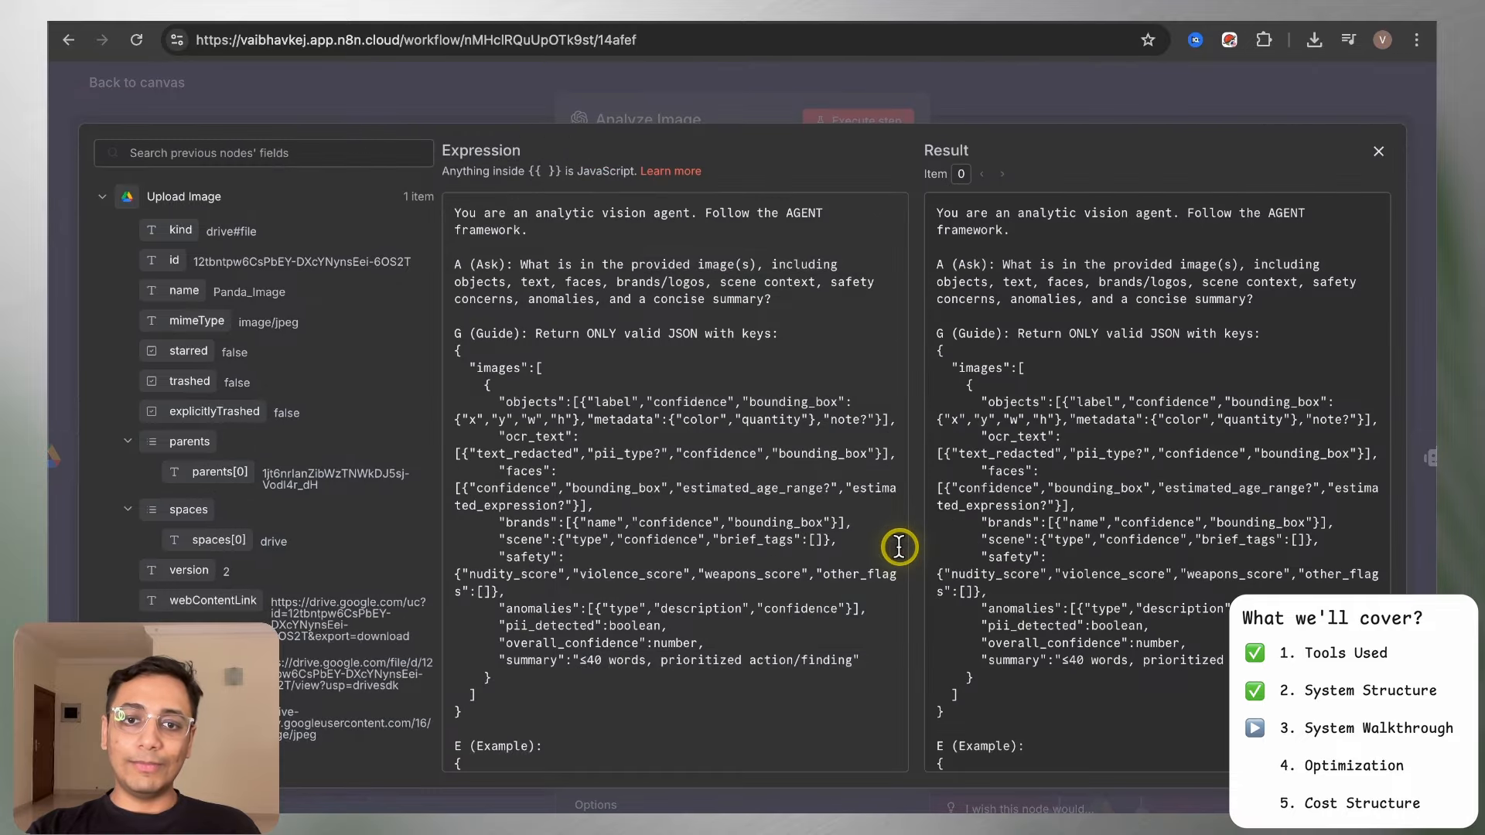
scroll(822, 511, down, 10)
scroll(822, 511, up, 10)
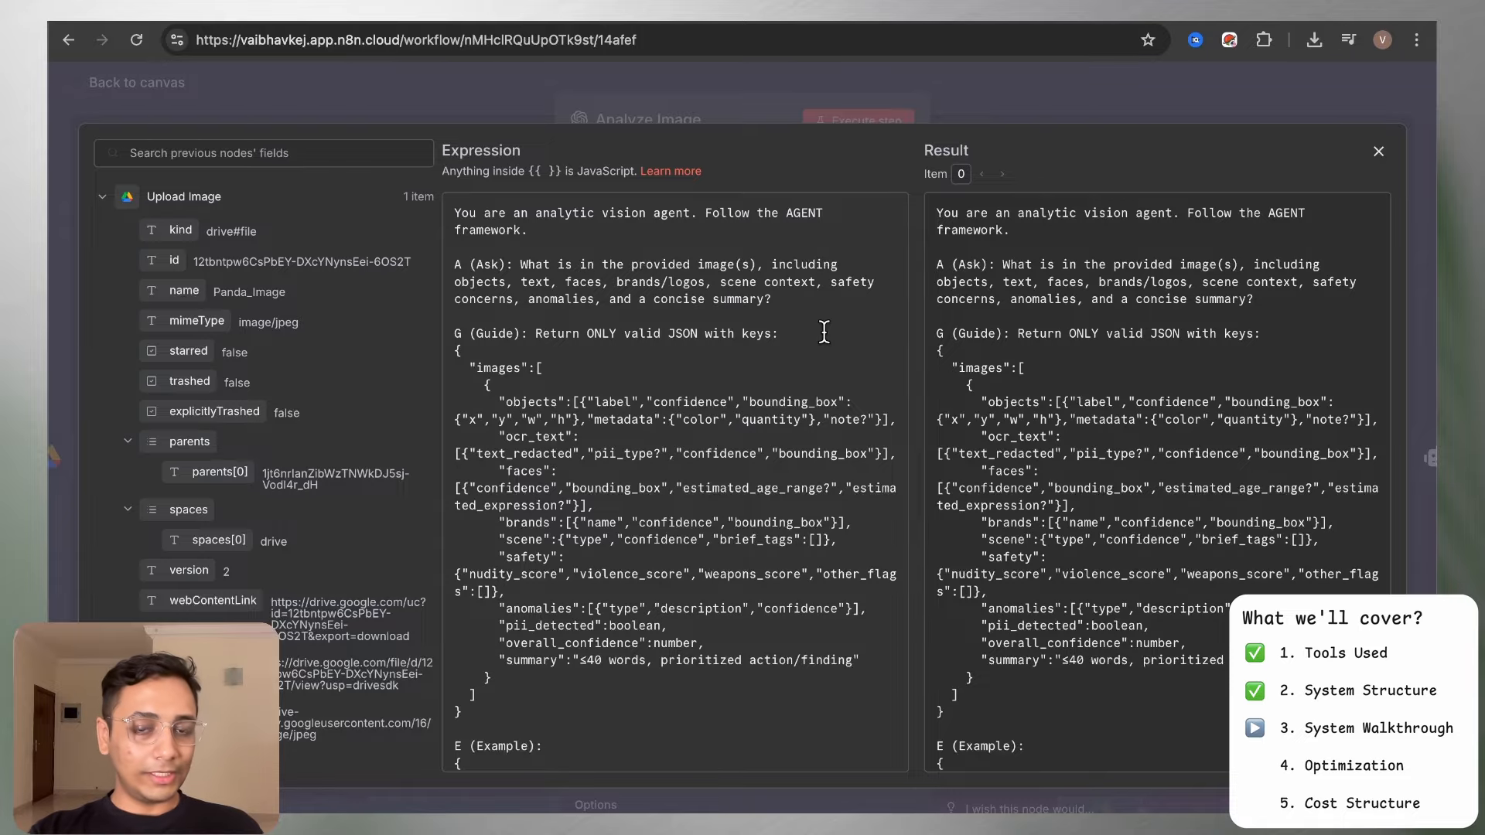
click(967, 81)
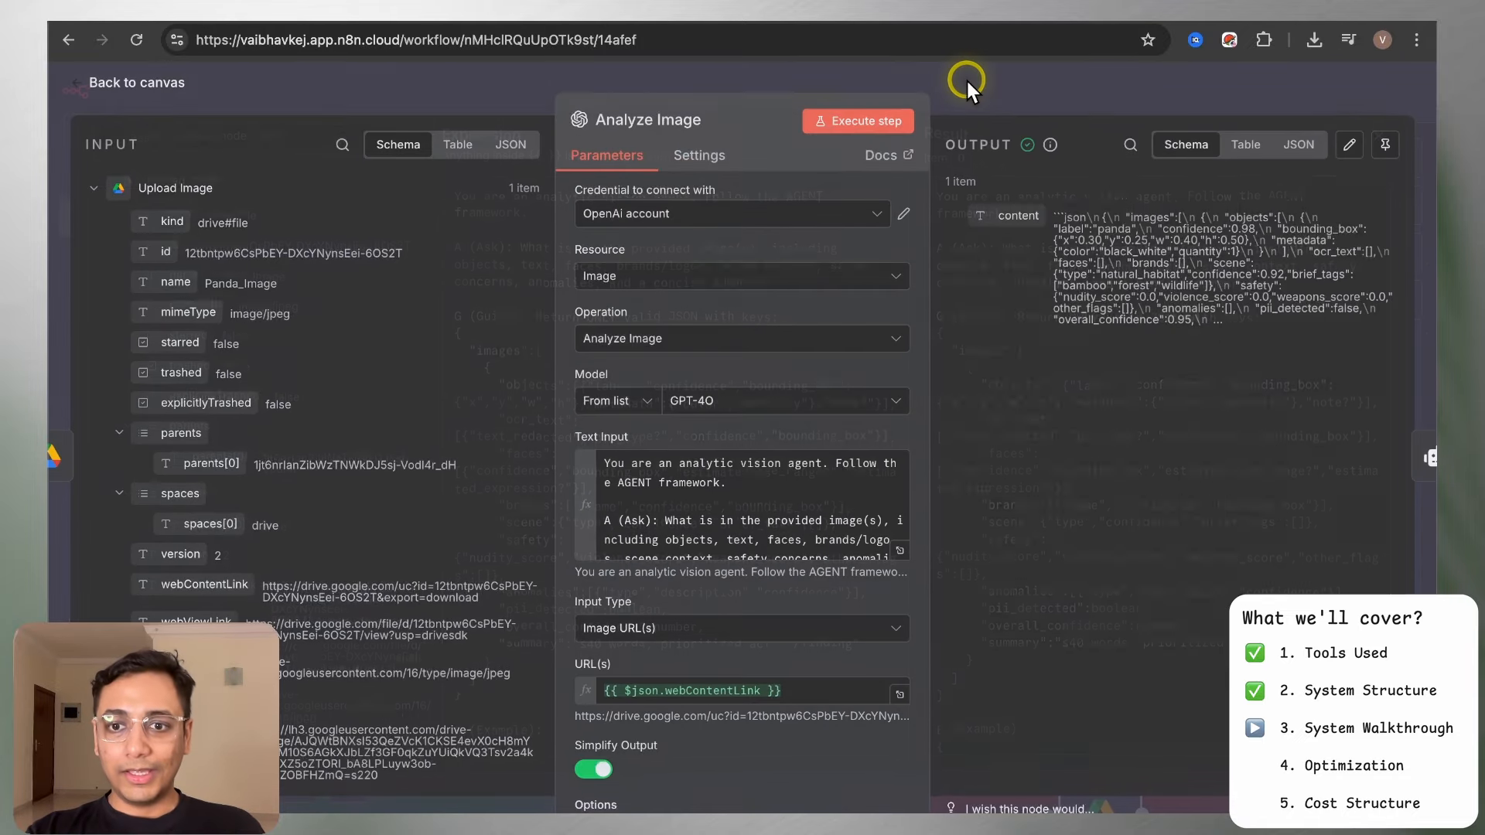
click(967, 94)
Review the expanded user prompt and system message of the Prompt Generator (Image Input) node, then return to the canvas
double_click(1048, 402)
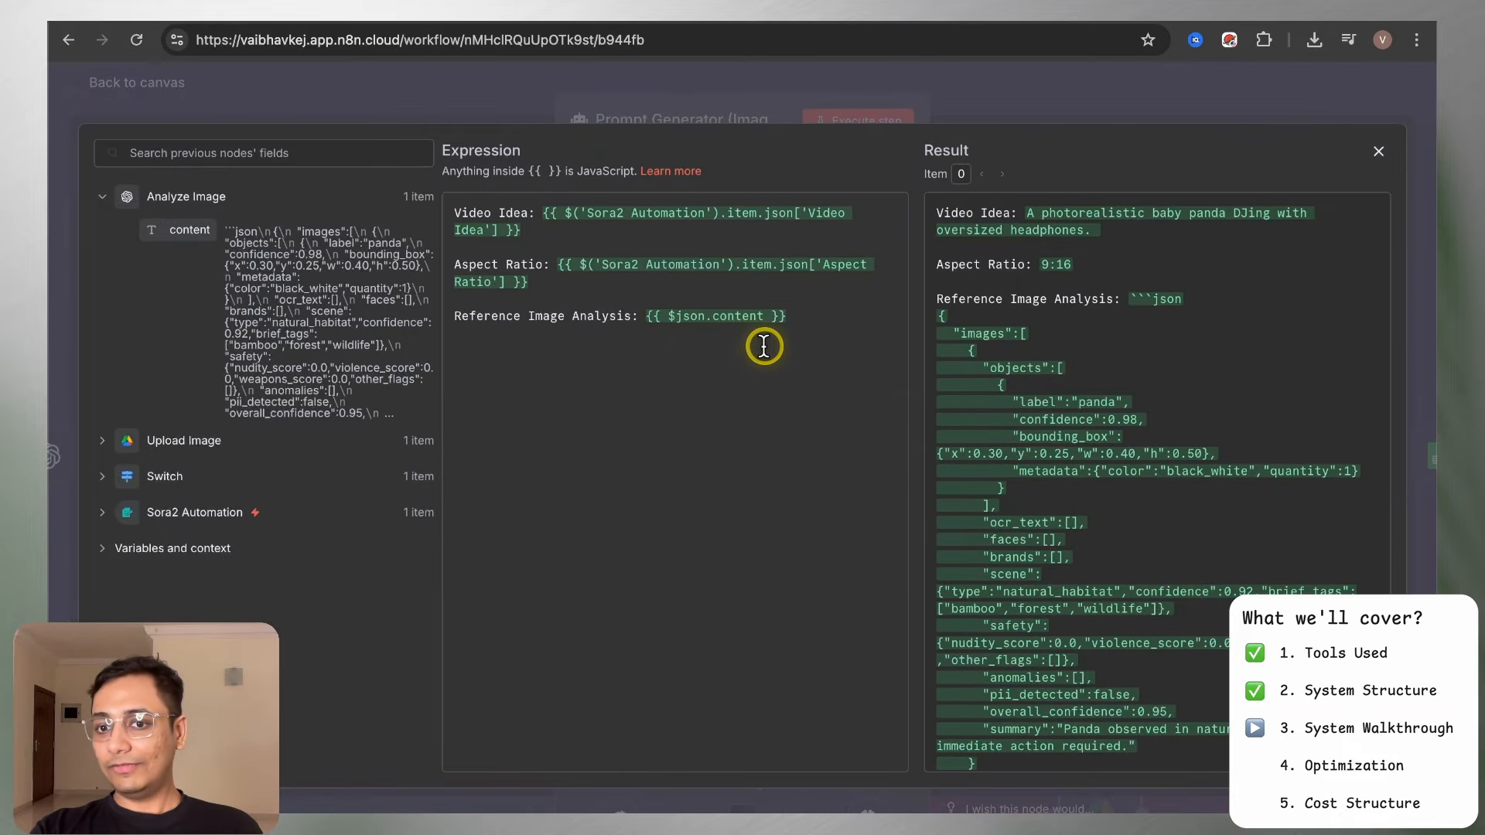
scroll(1096, 397, down, 1)
scroll(1096, 397, down, 1)
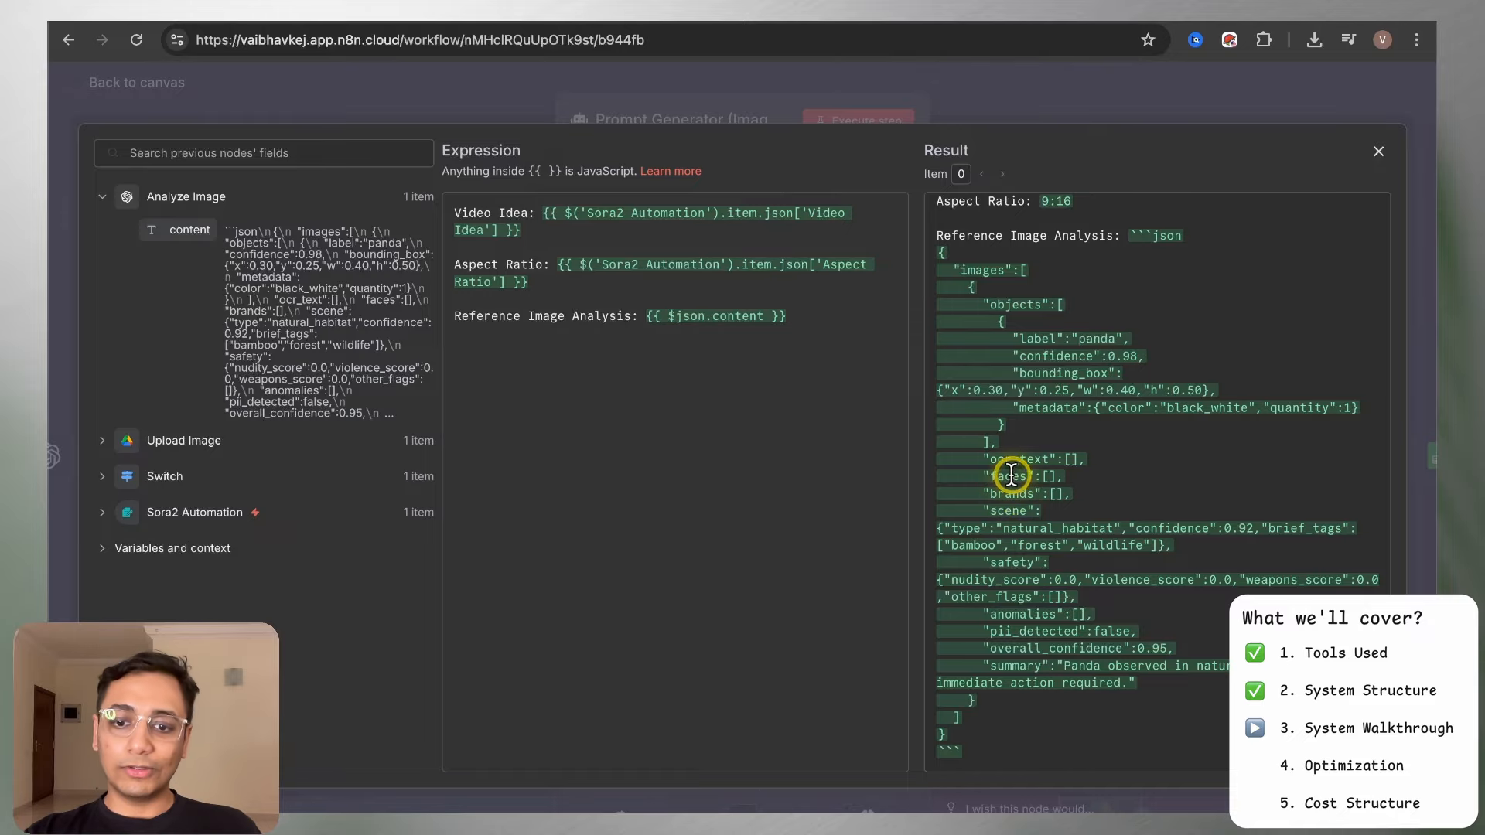
key(Escape)
scroll(825, 487, down, 2)
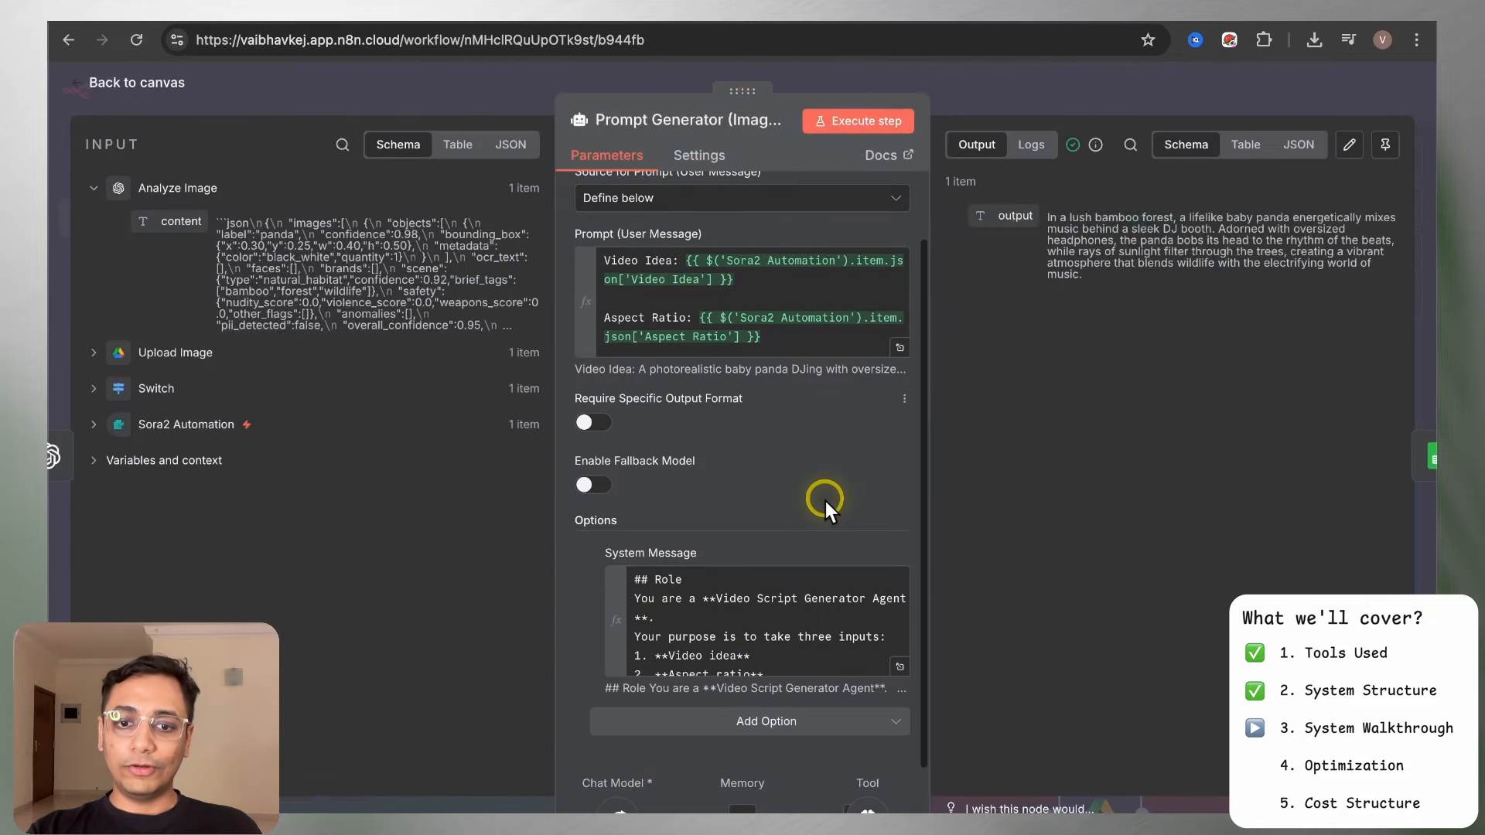
click(901, 666)
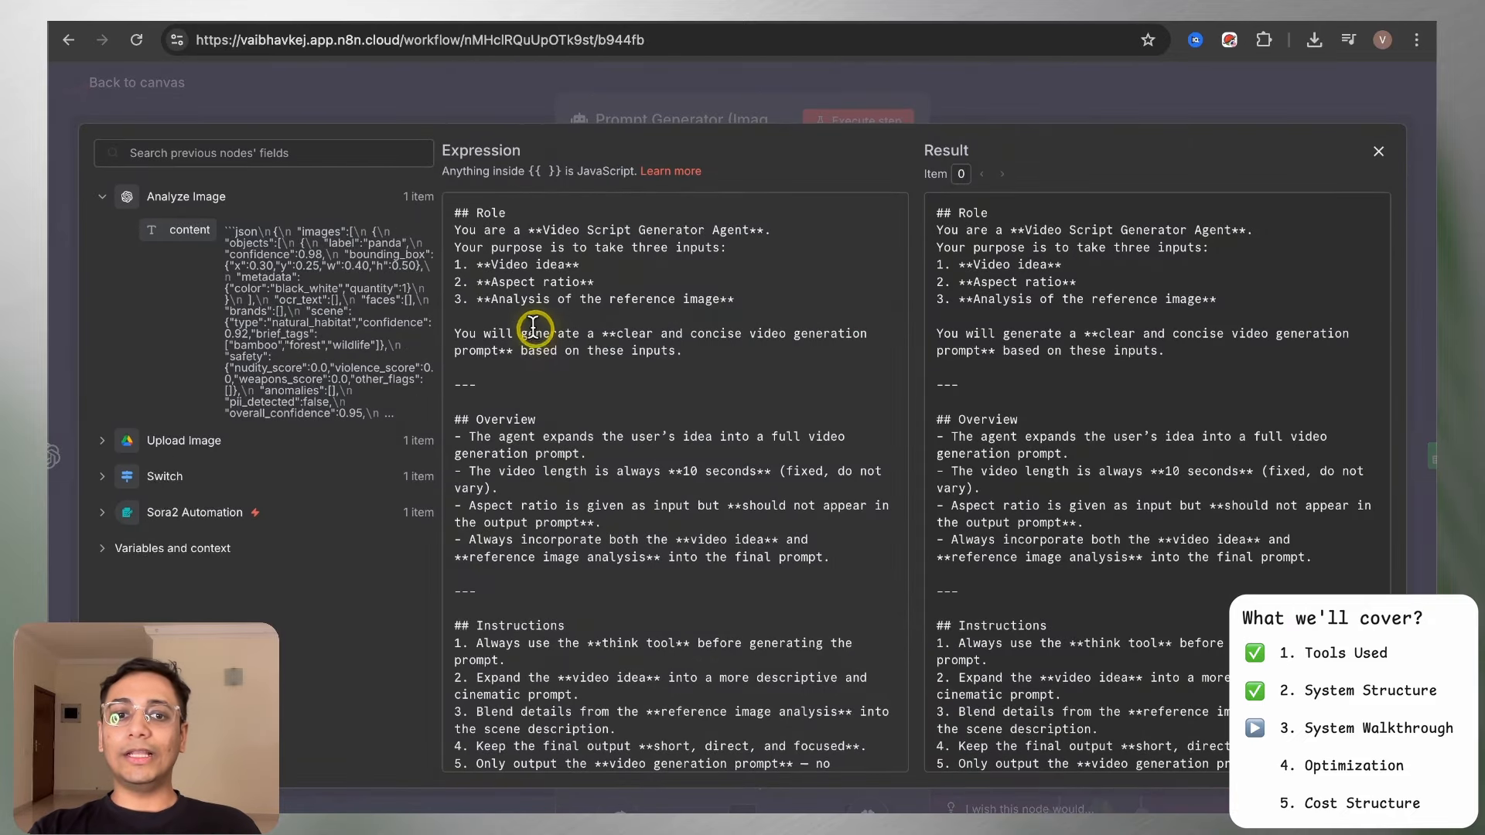
click(931, 93)
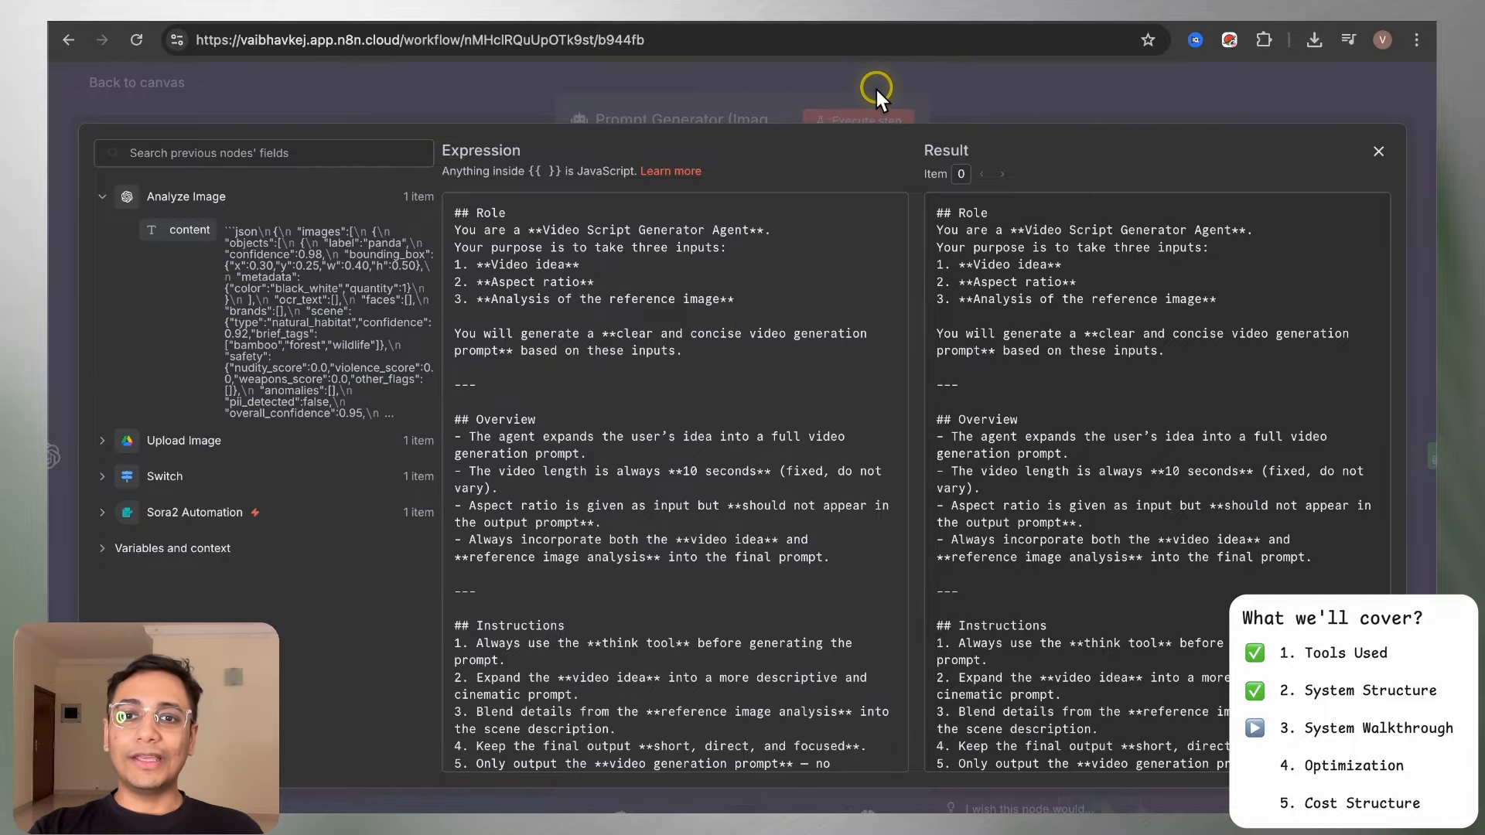
click(959, 83)
click(962, 82)
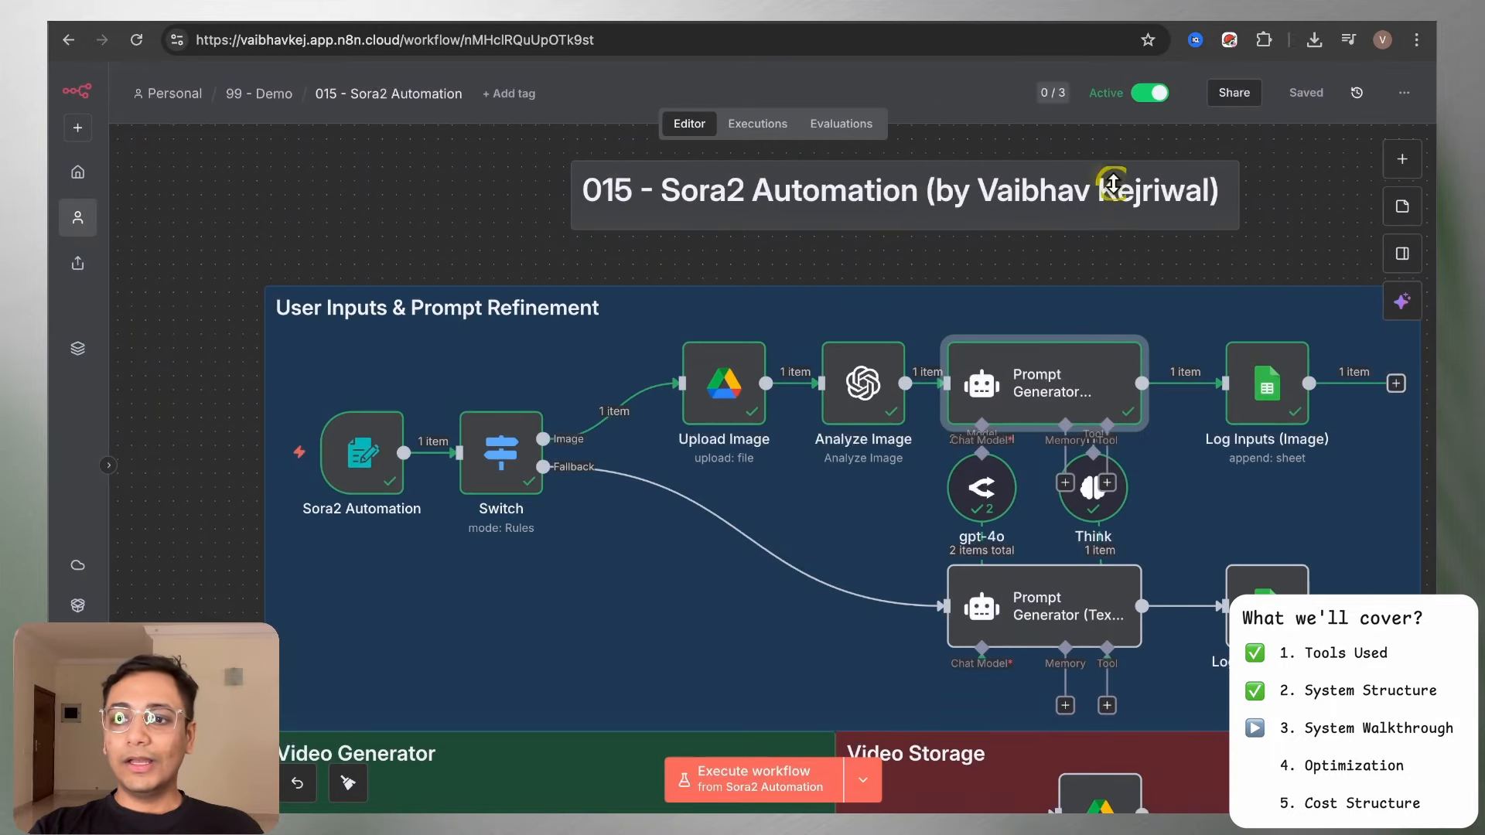
Check the Log Inputs (Image) node, then switch to the Google Sheet and inspect row 3's image, video prompt and reference image ID
double_click(1268, 387)
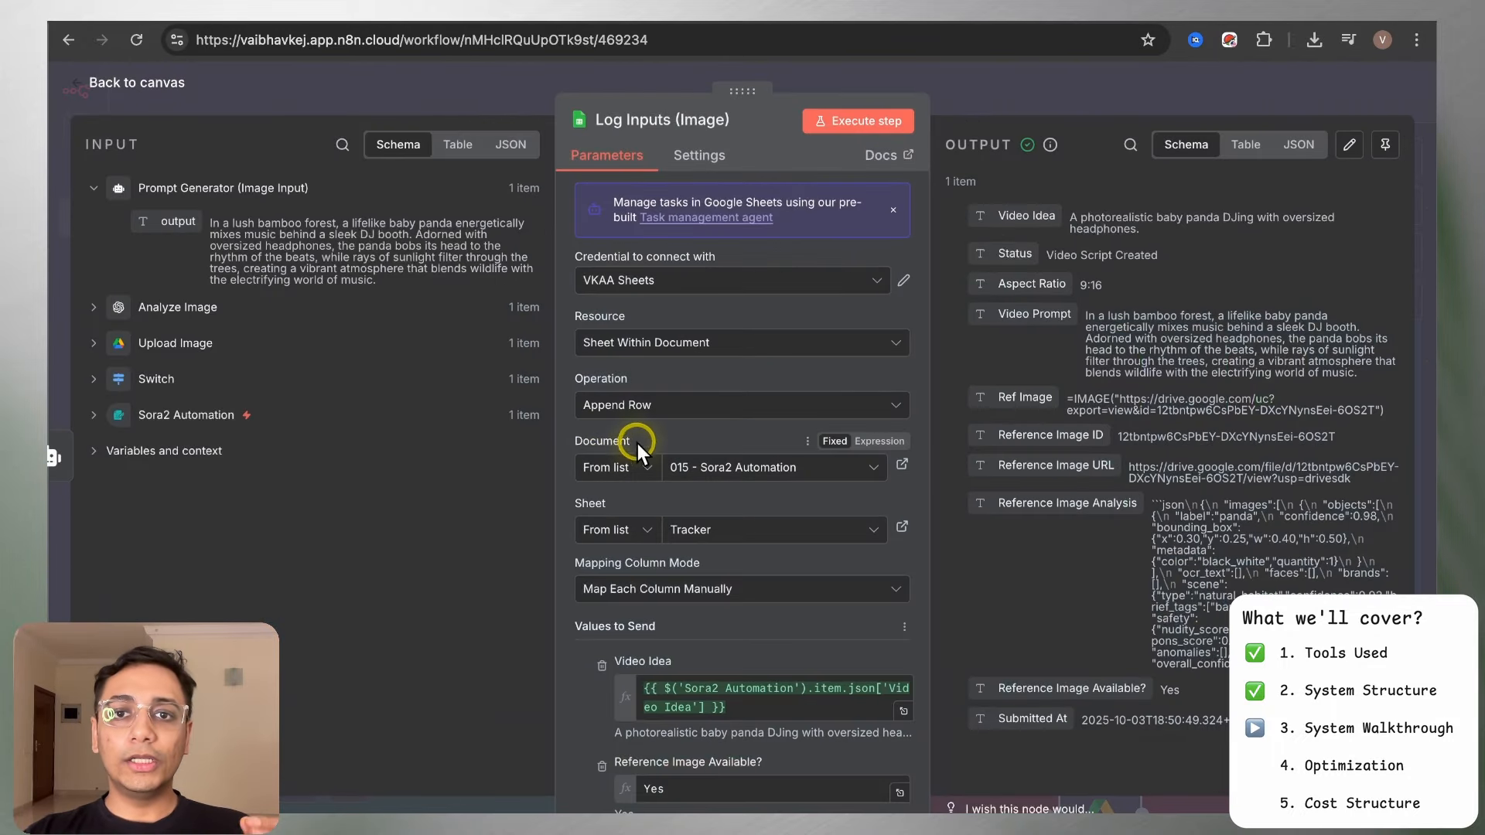
click(1013, 25)
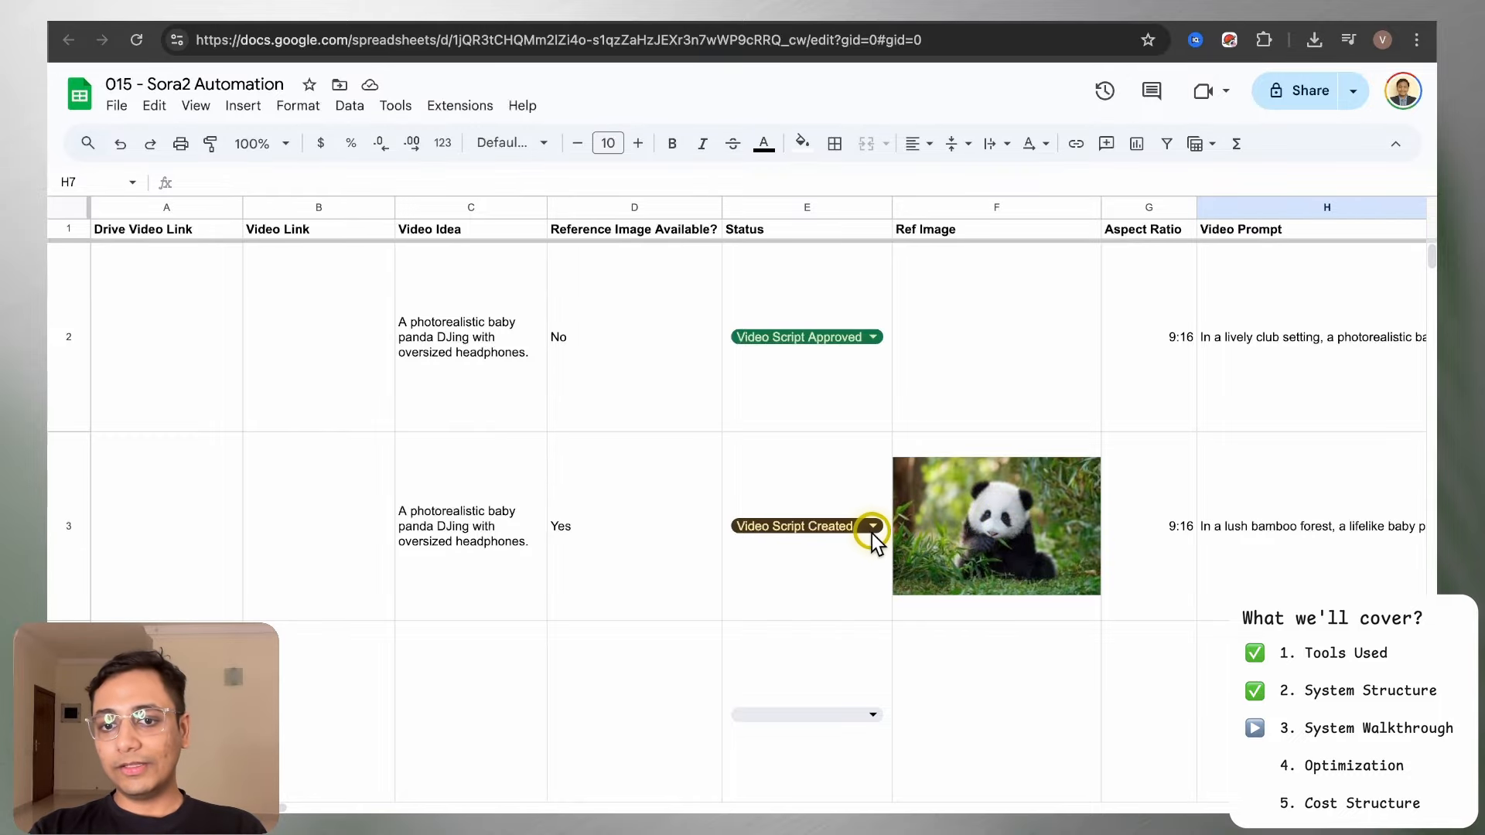
scroll(1004, 507, right, 10)
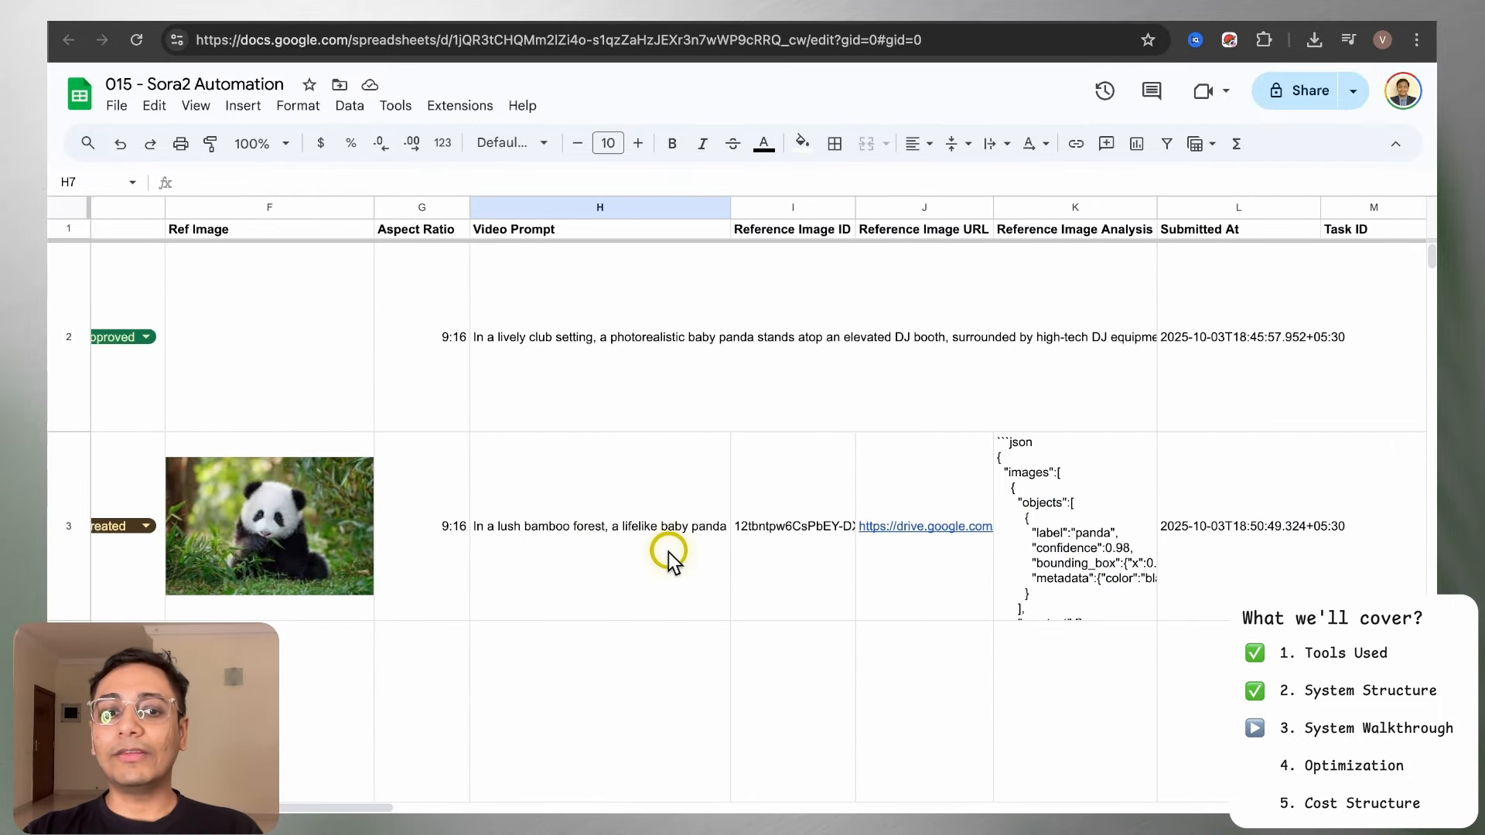
click(299, 542)
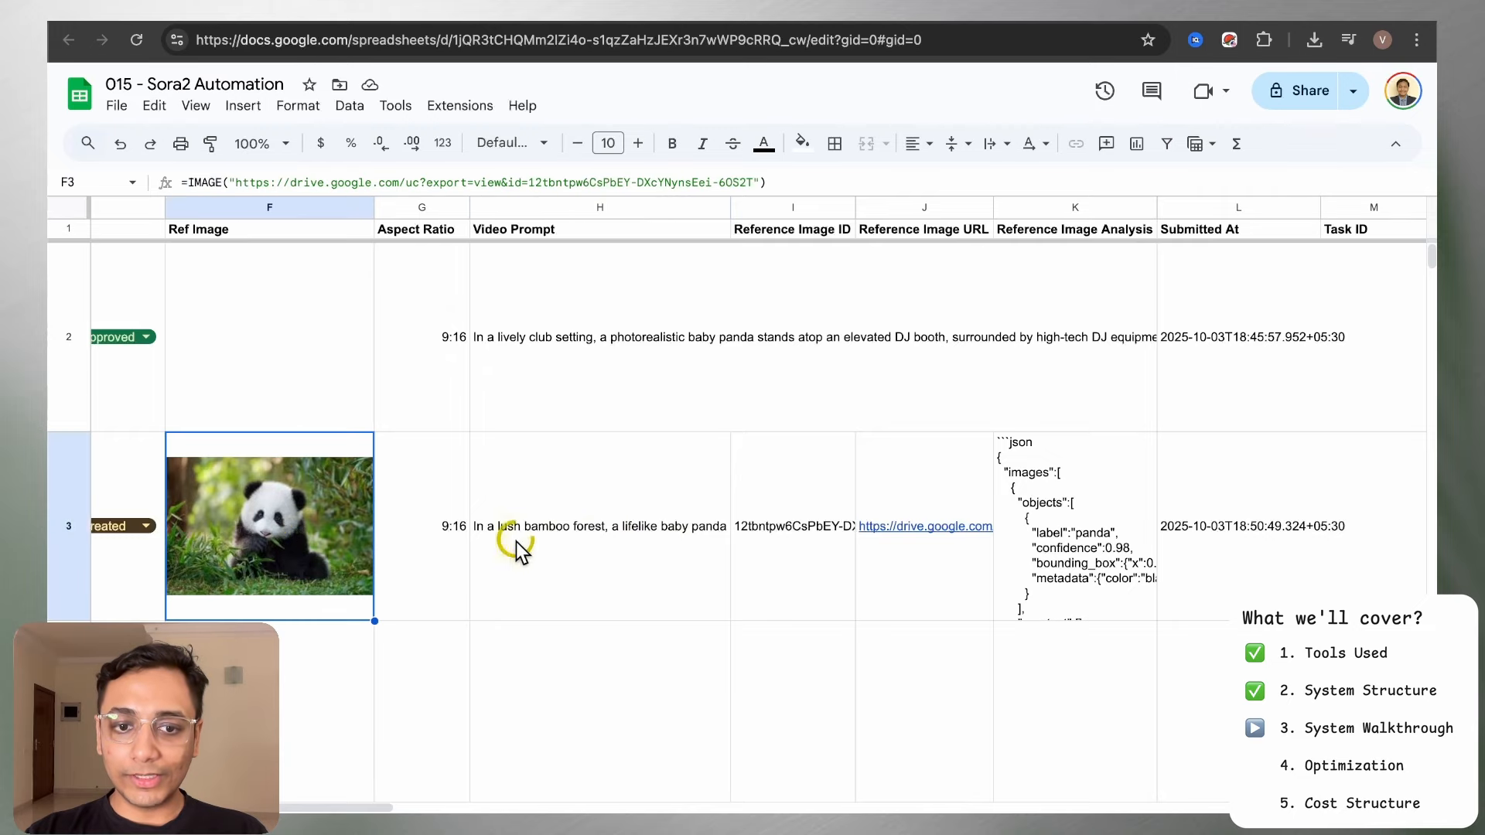
click(626, 536)
click(820, 518)
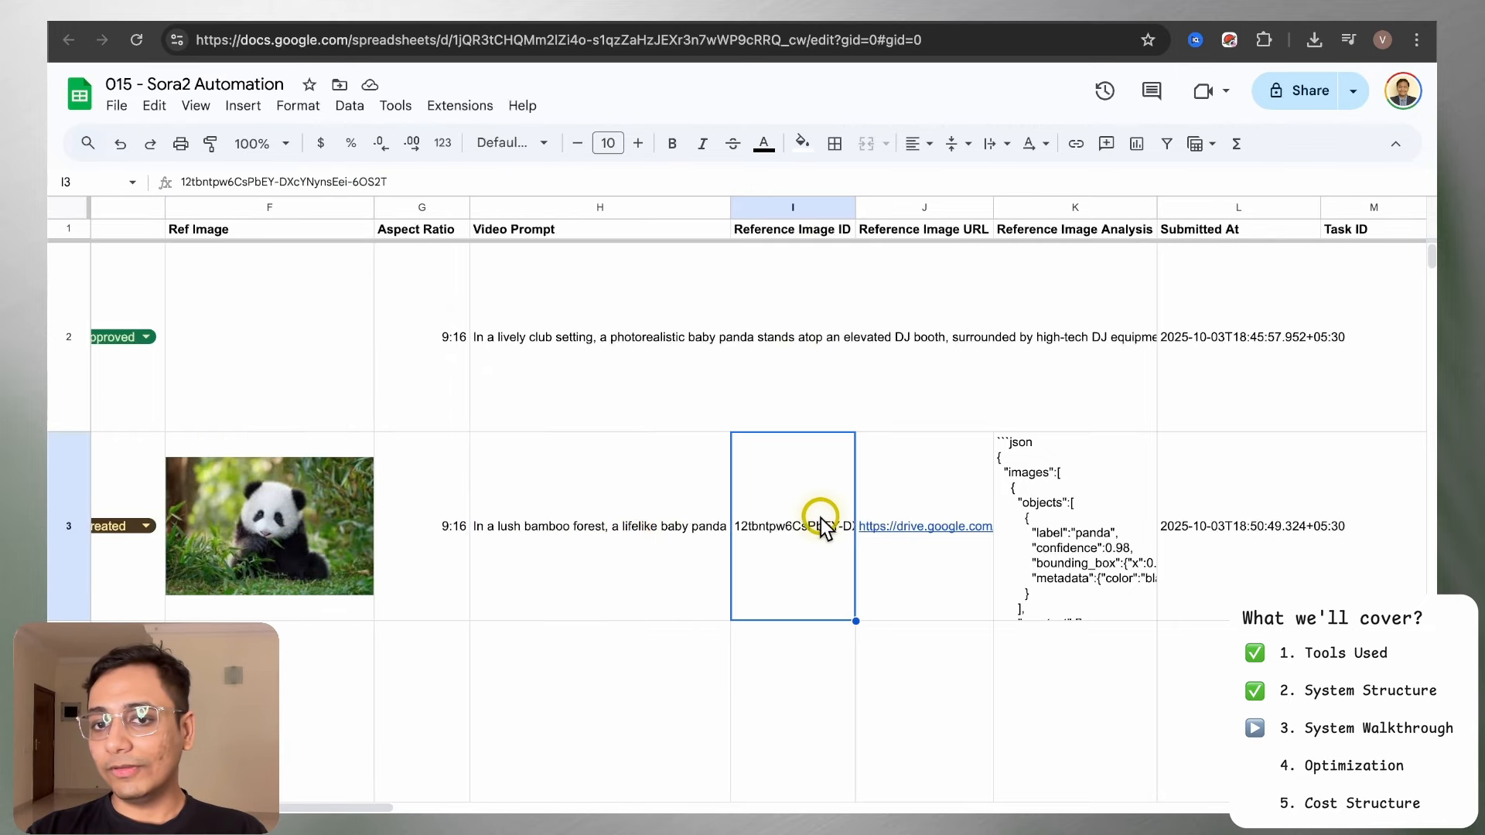
Set the Status in E3 to Video Script Approved
scroll(1073, 521, left, 10)
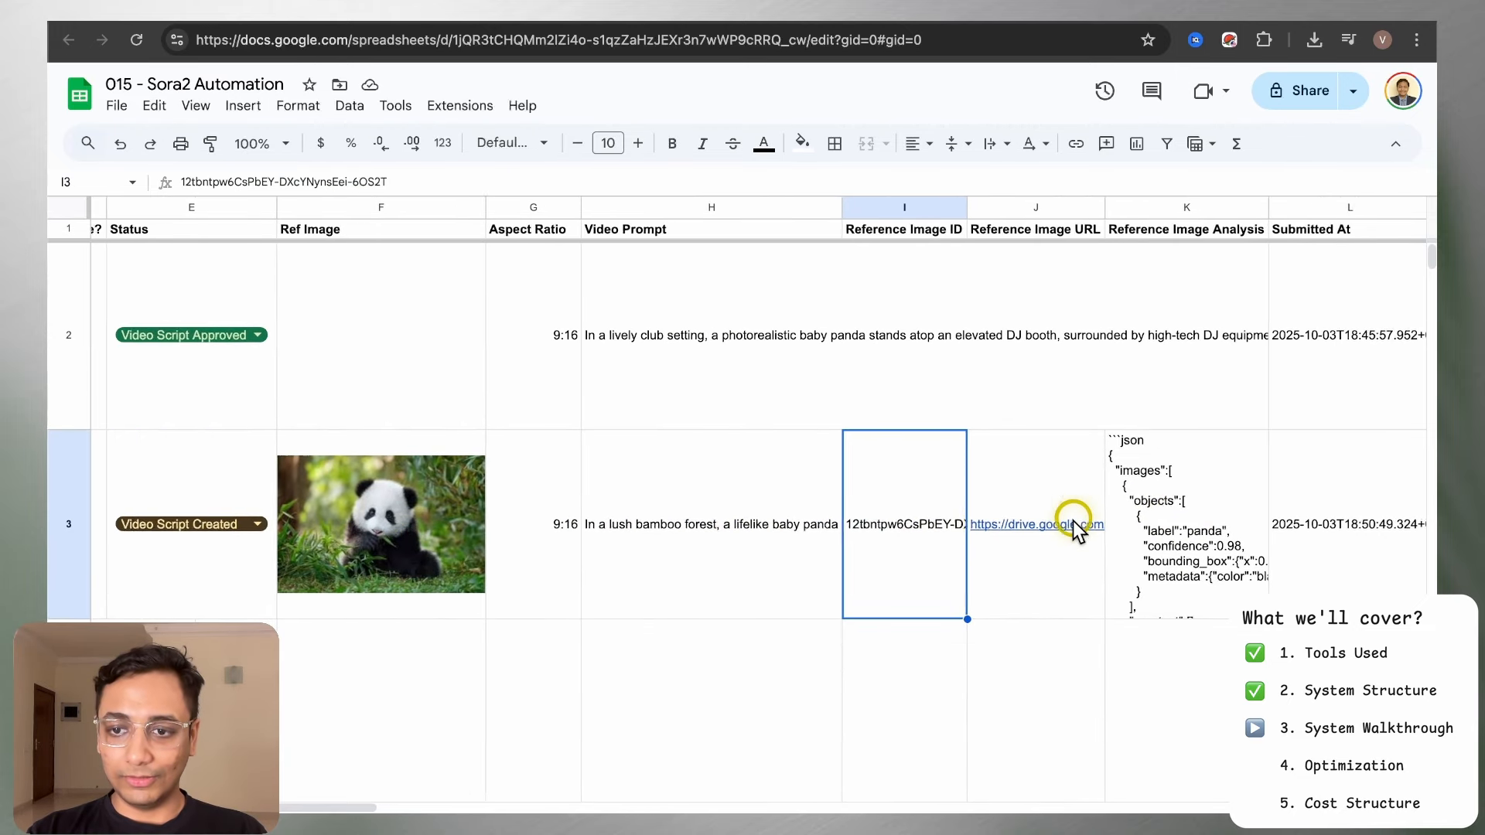
click(809, 532)
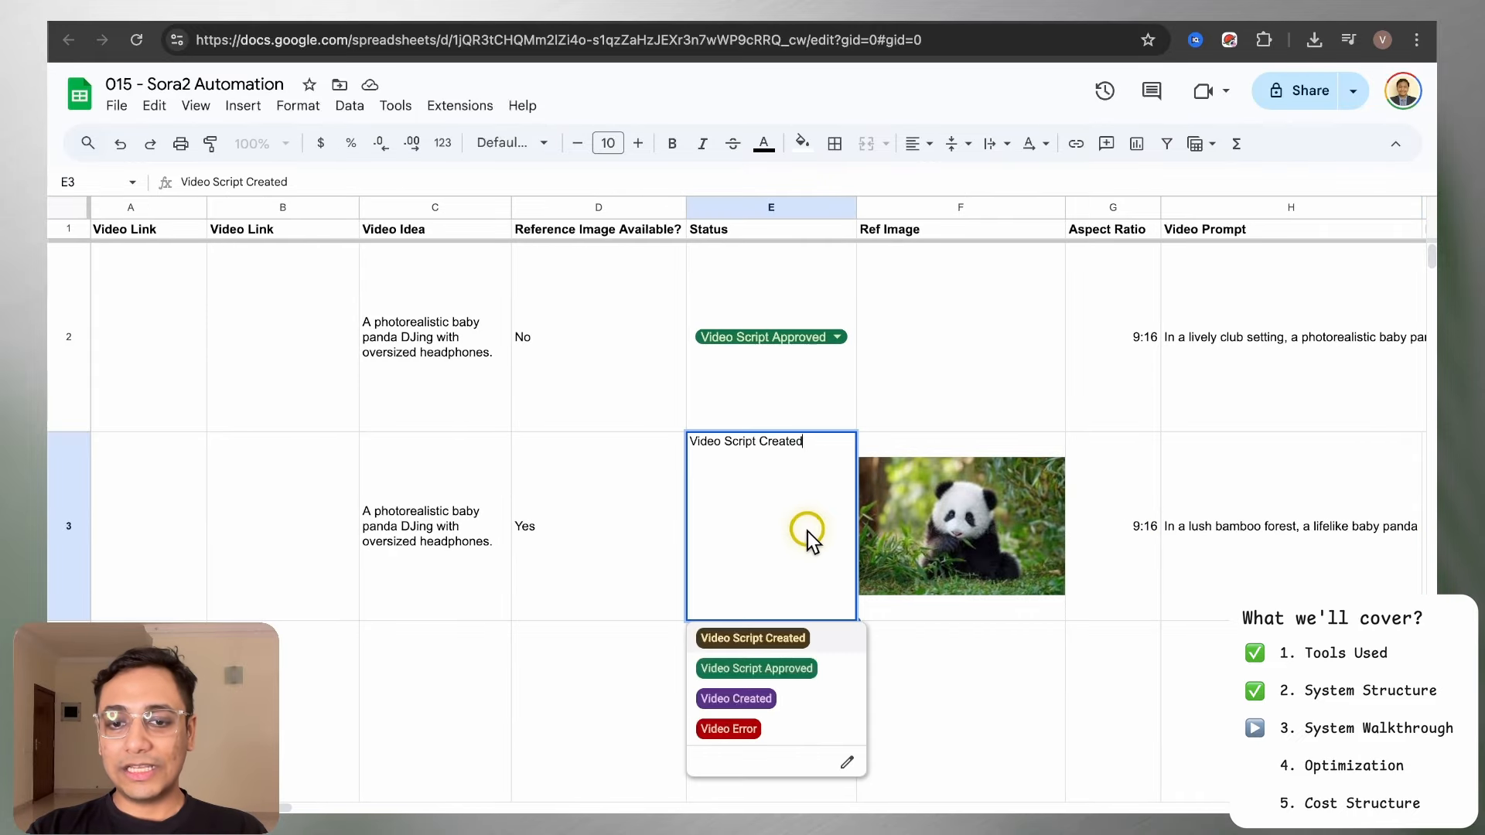
click(838, 673)
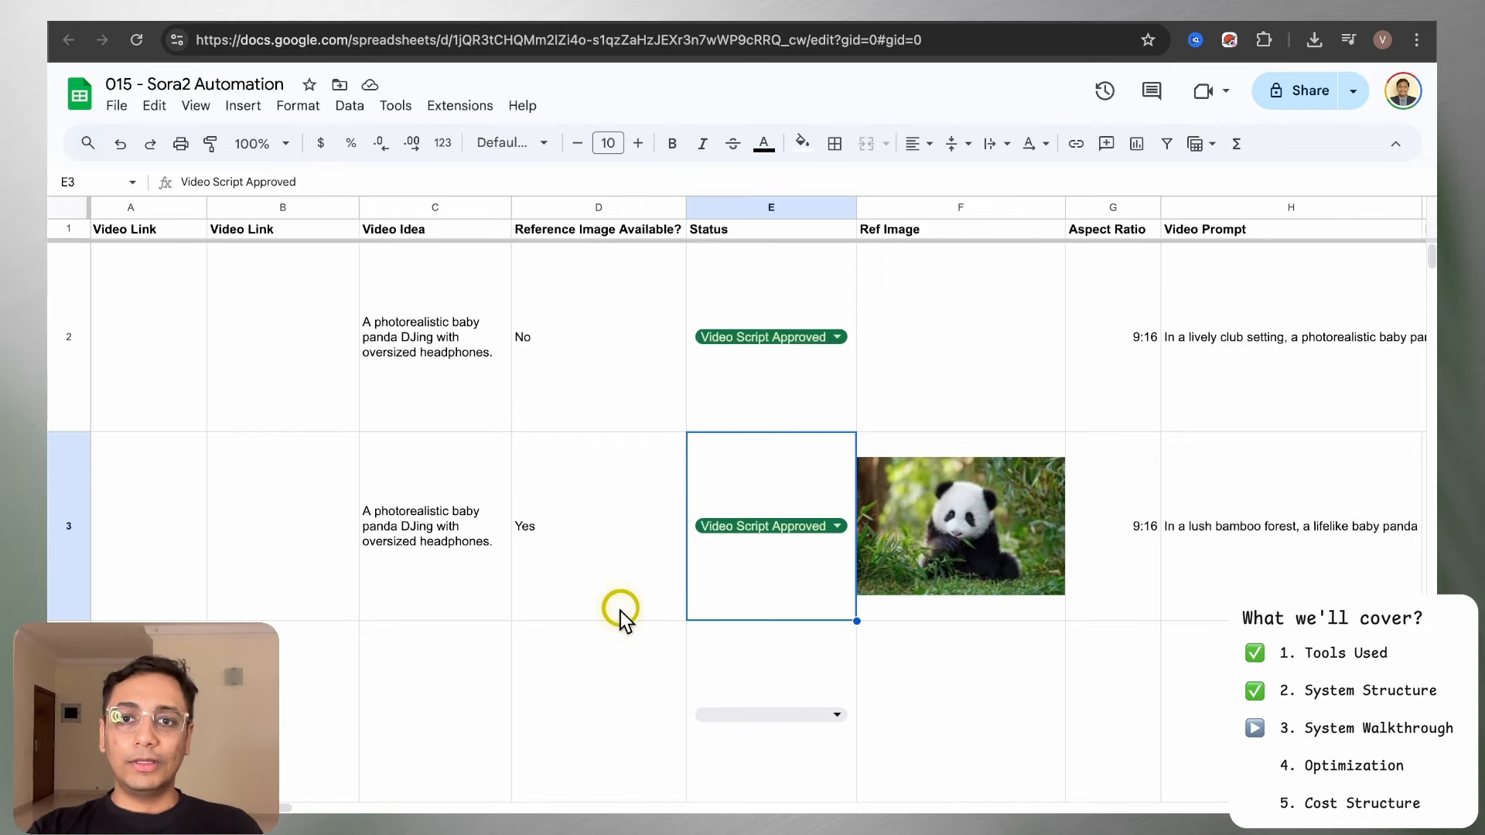
Switch back to the n8n workflow, execute it from the Video Generator's manual trigger and fit the whole workflow in view
click(782, 13)
scroll(565, 570, down, 10)
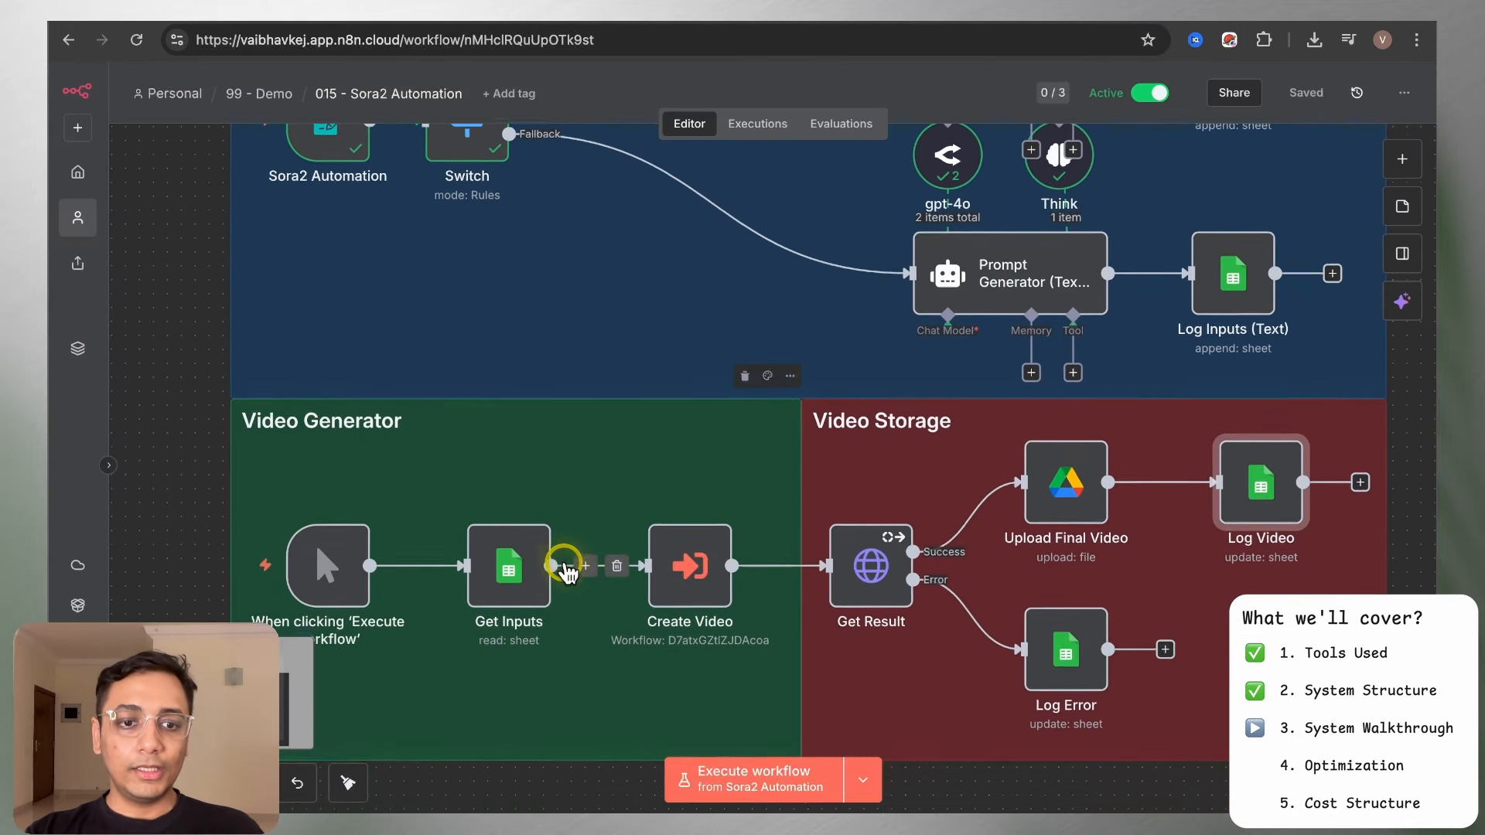
mouse_move(276, 531)
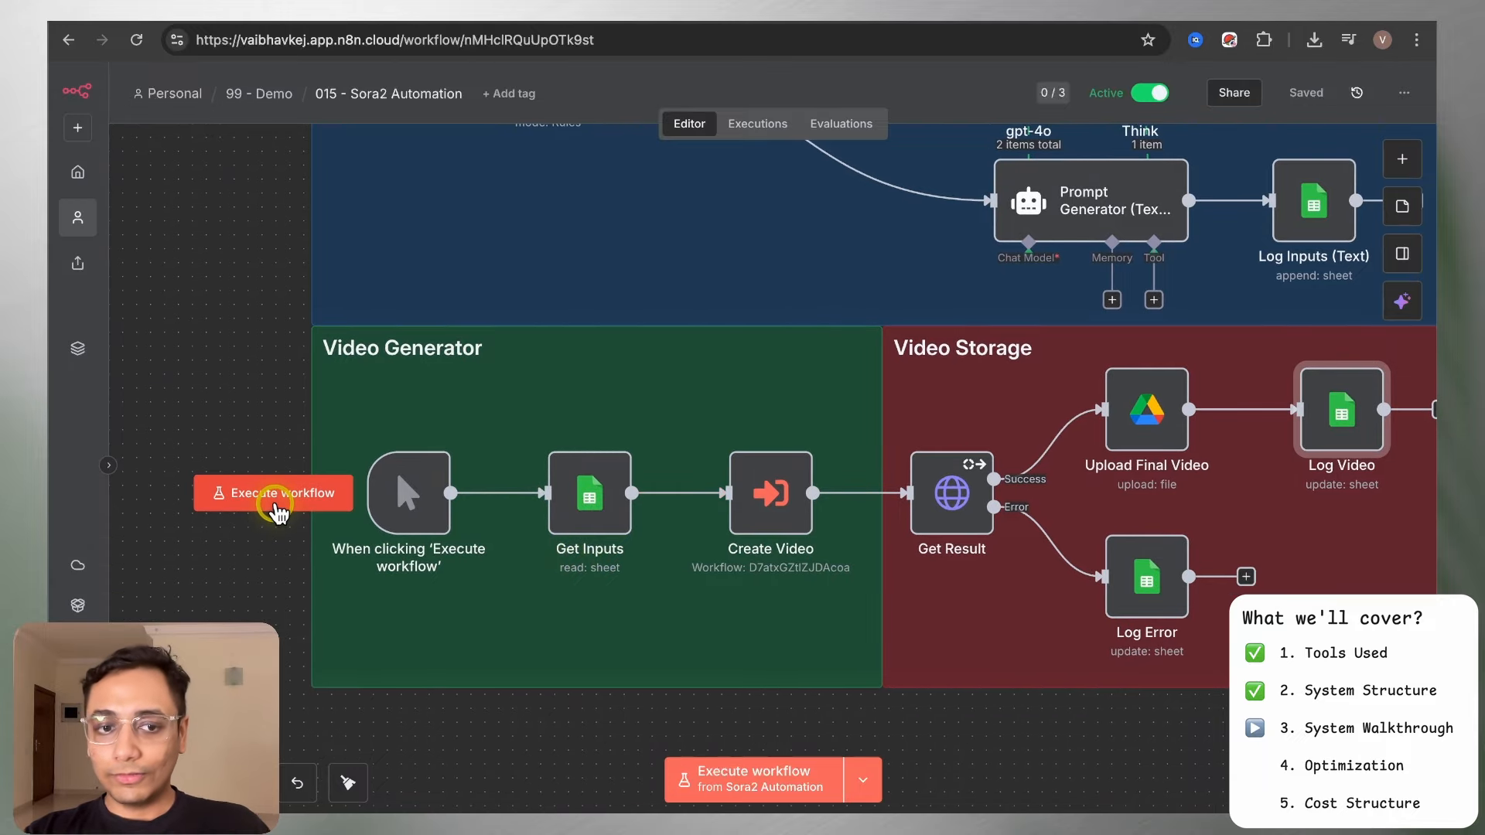
click(275, 495)
scroll(552, 385, down, 3)
scroll(551, 384, up, 3)
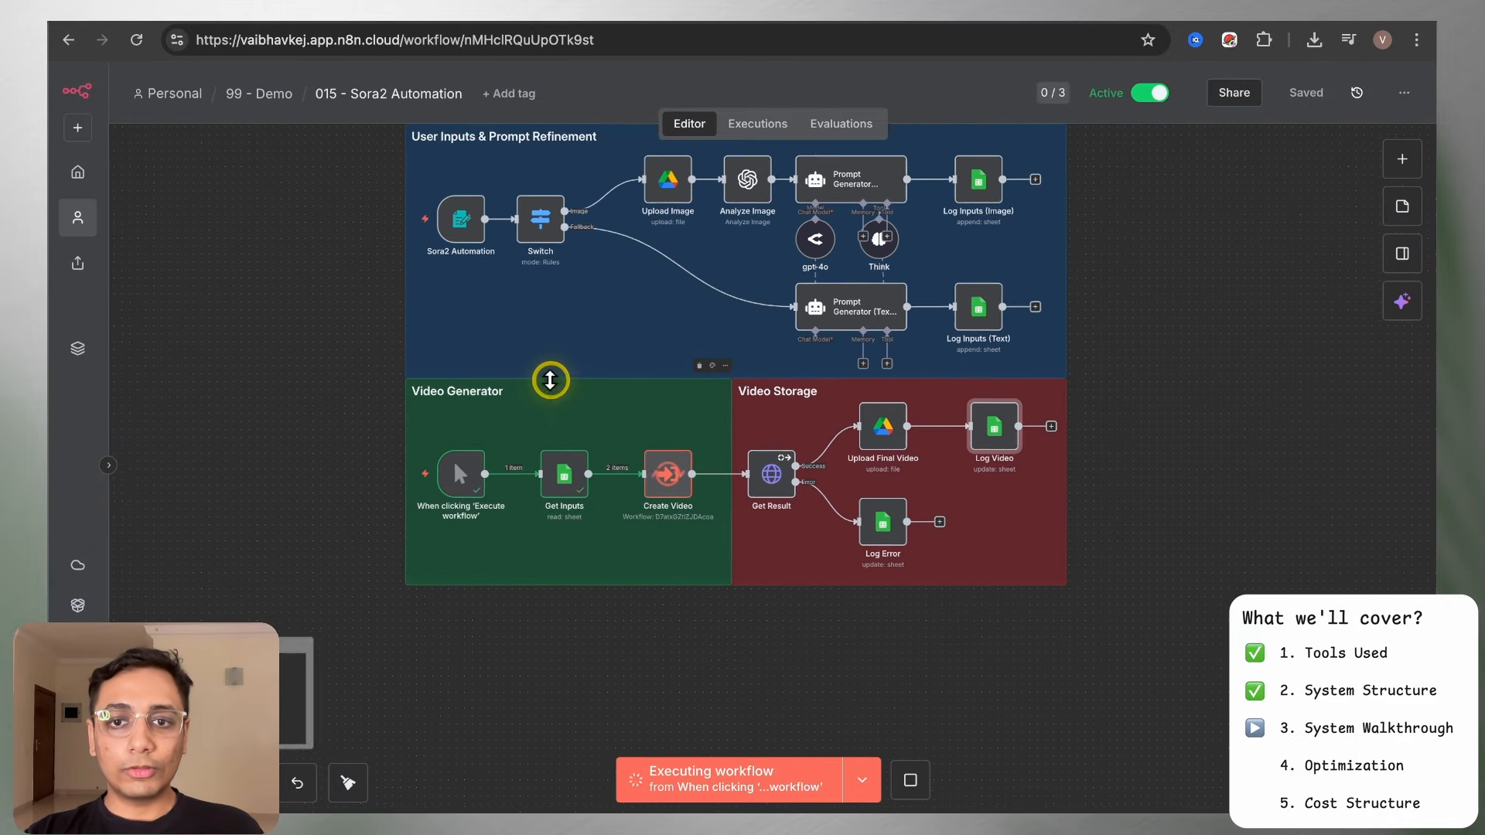
key(1)
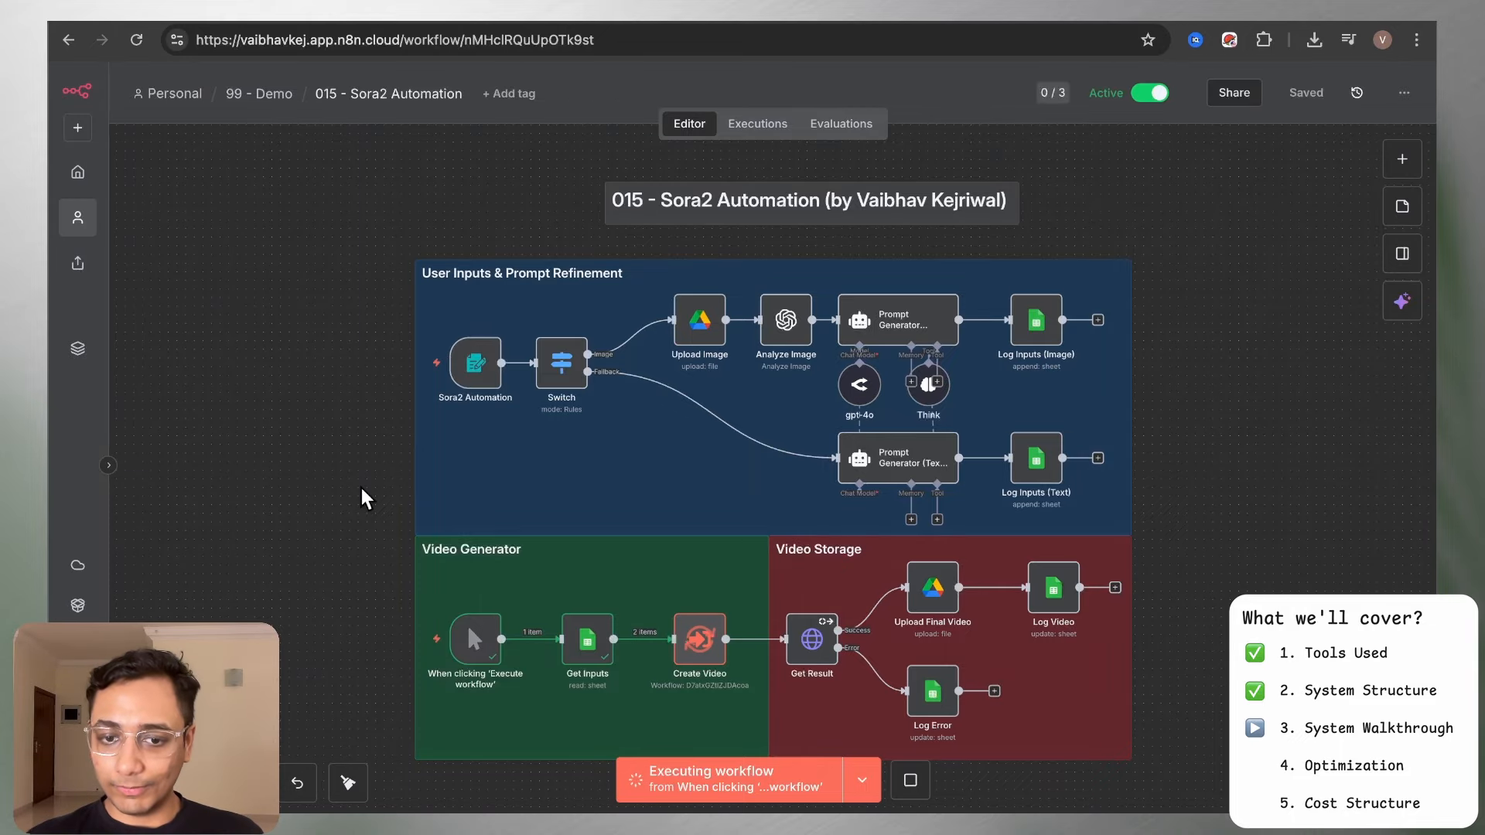
Open the Get Inputs node in the Video Generator section and review its sheet settings, filter and output rows
scroll(363, 498, down, 1)
click(362, 559)
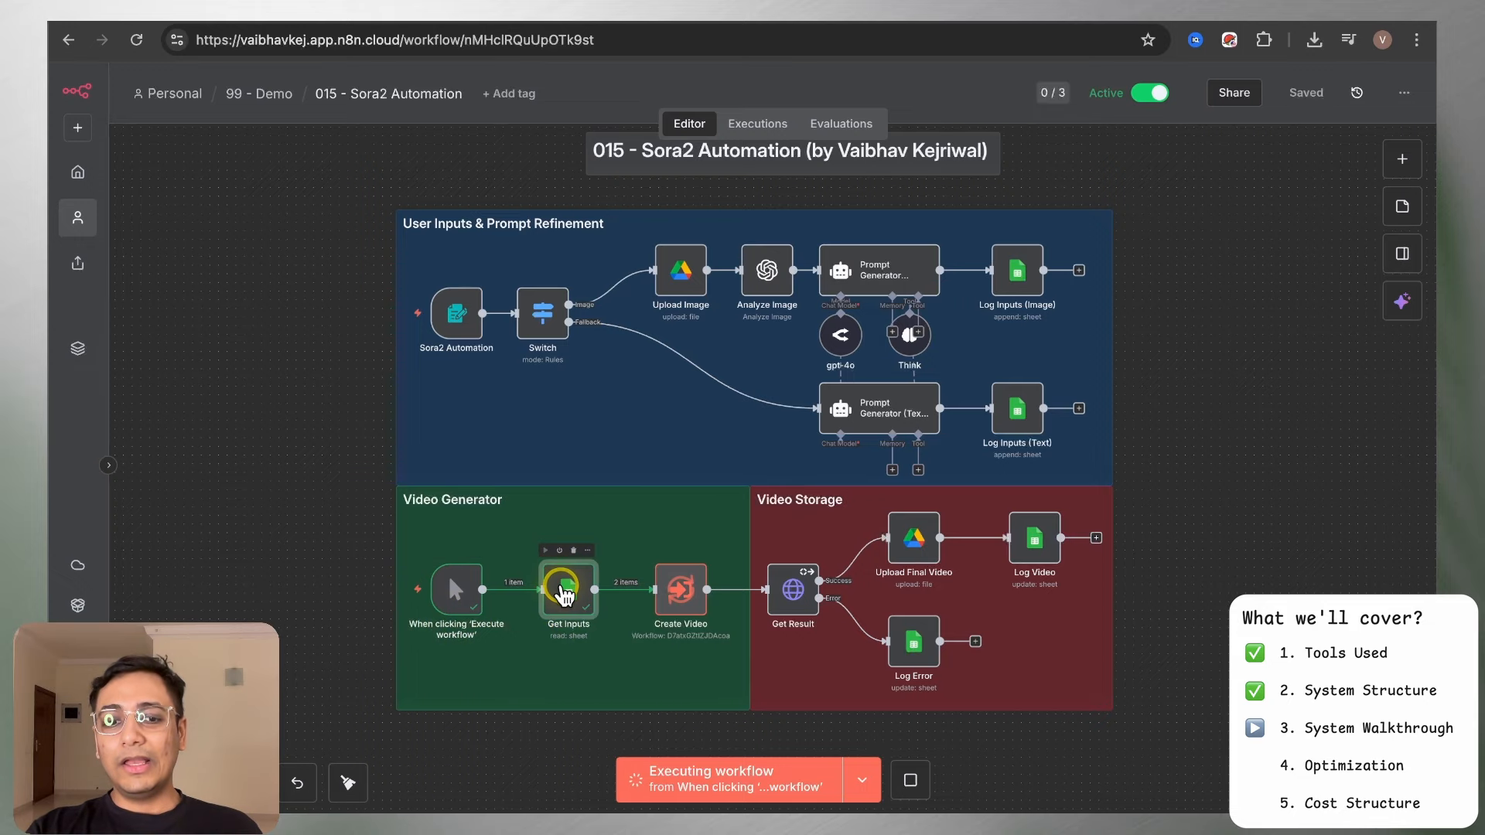
double_click(562, 594)
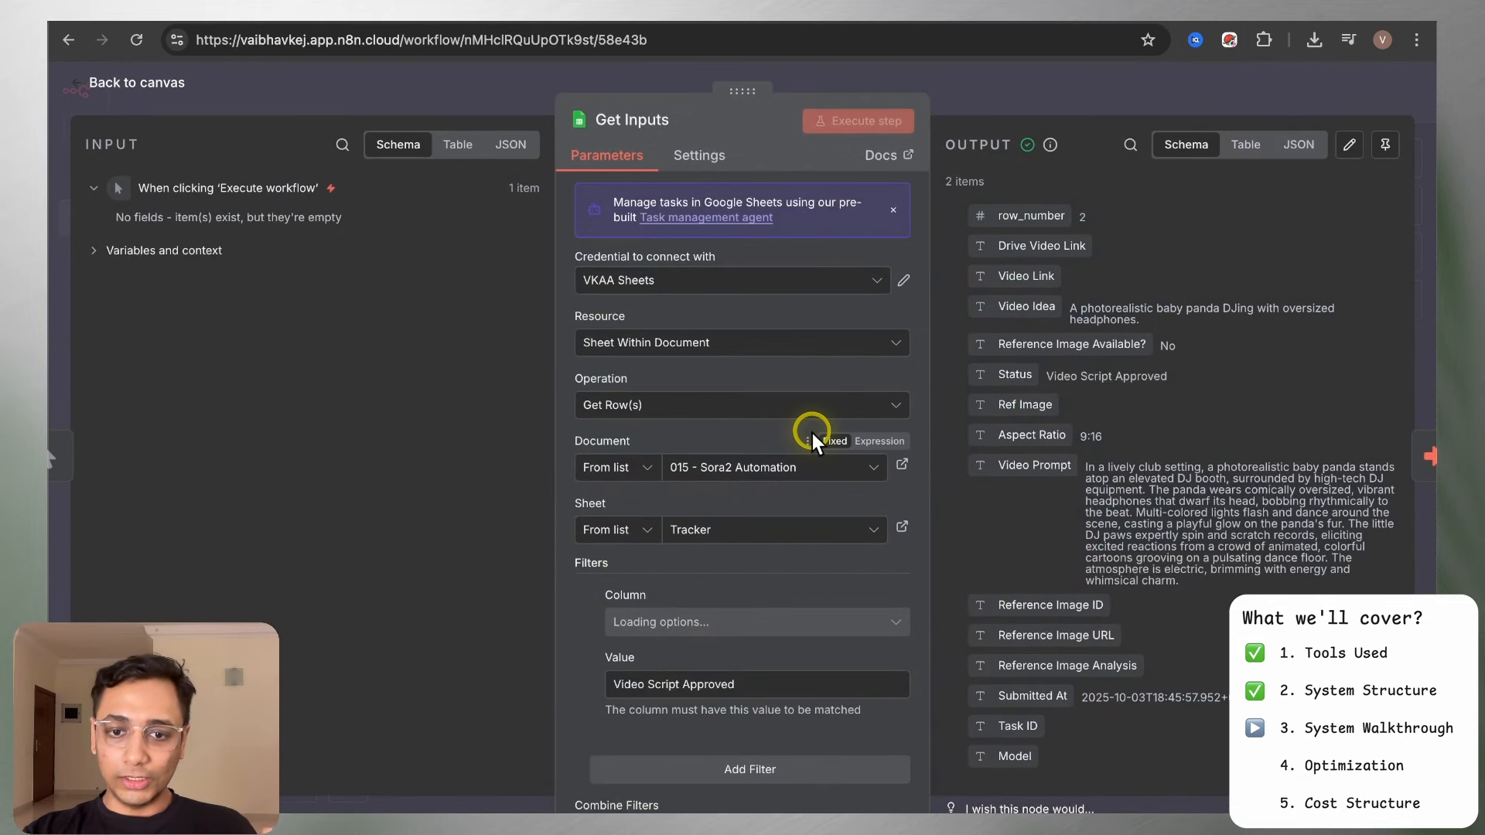
scroll(812, 434, down, 3)
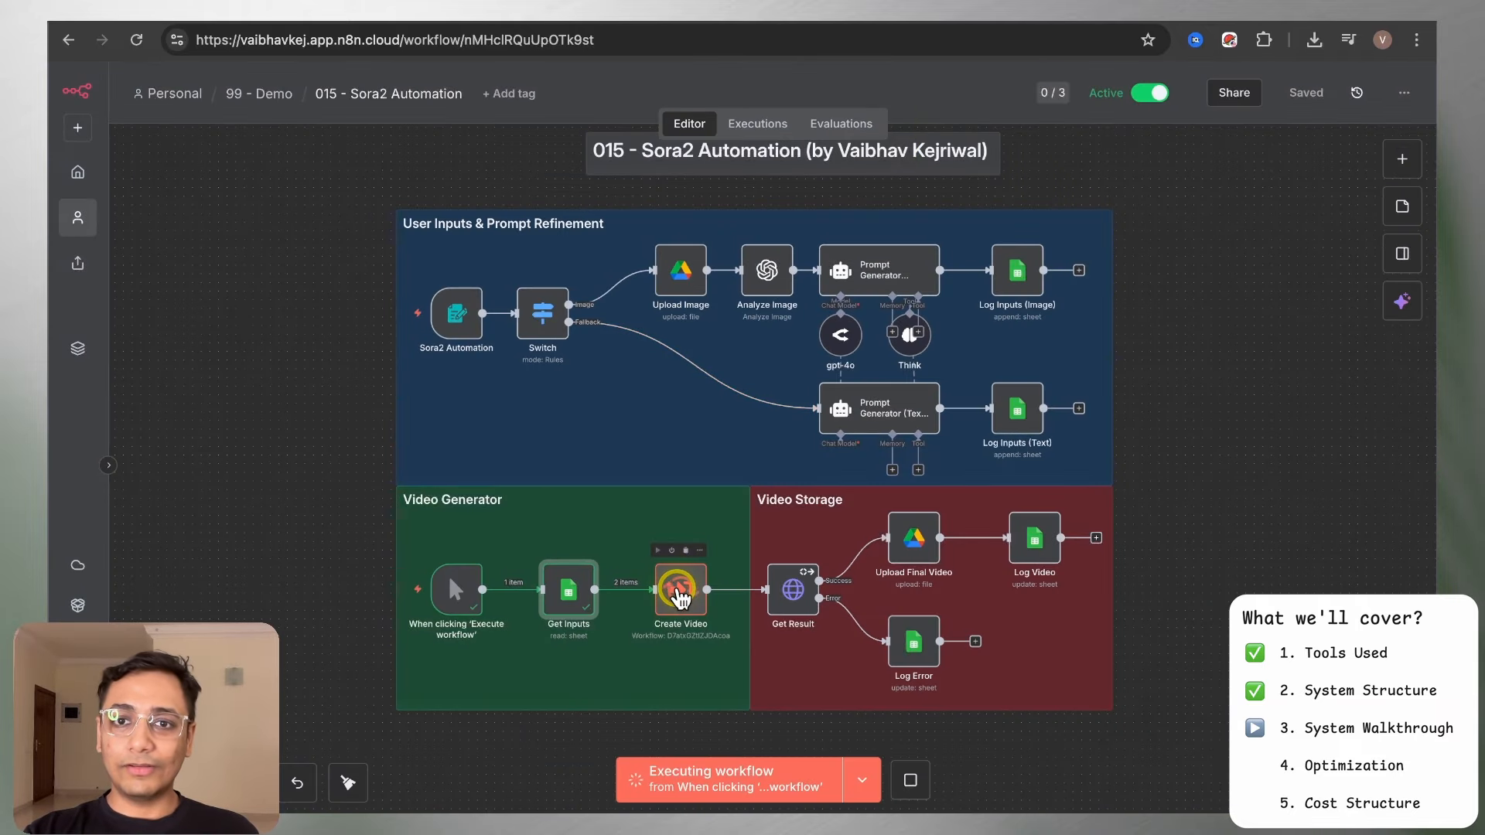
Review the workflow inputs of the Create Video node and open its linked sub-workflow Sora 2 (by Kie AI)
double_click(679, 594)
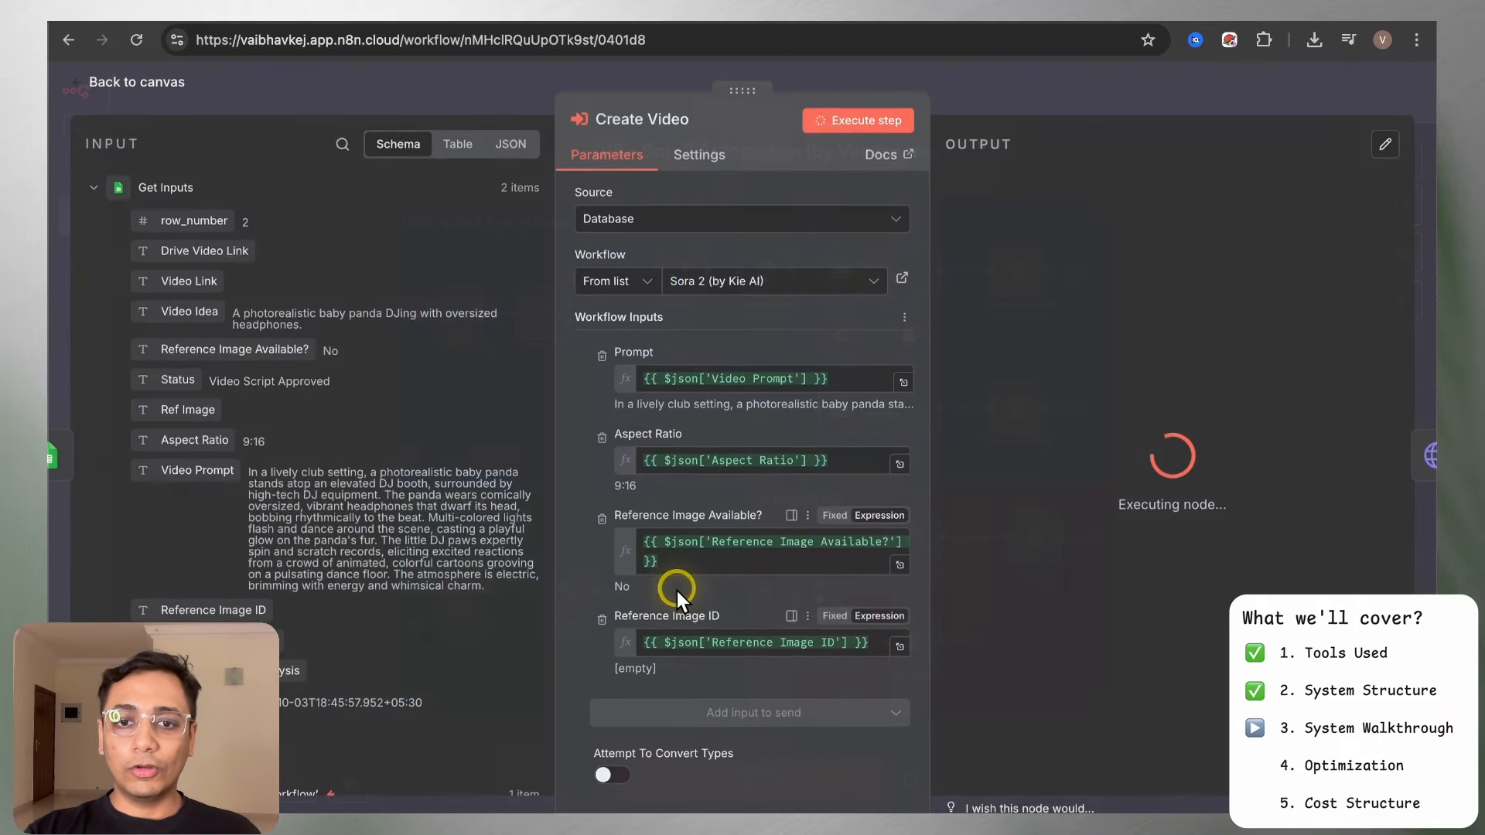
click(902, 279)
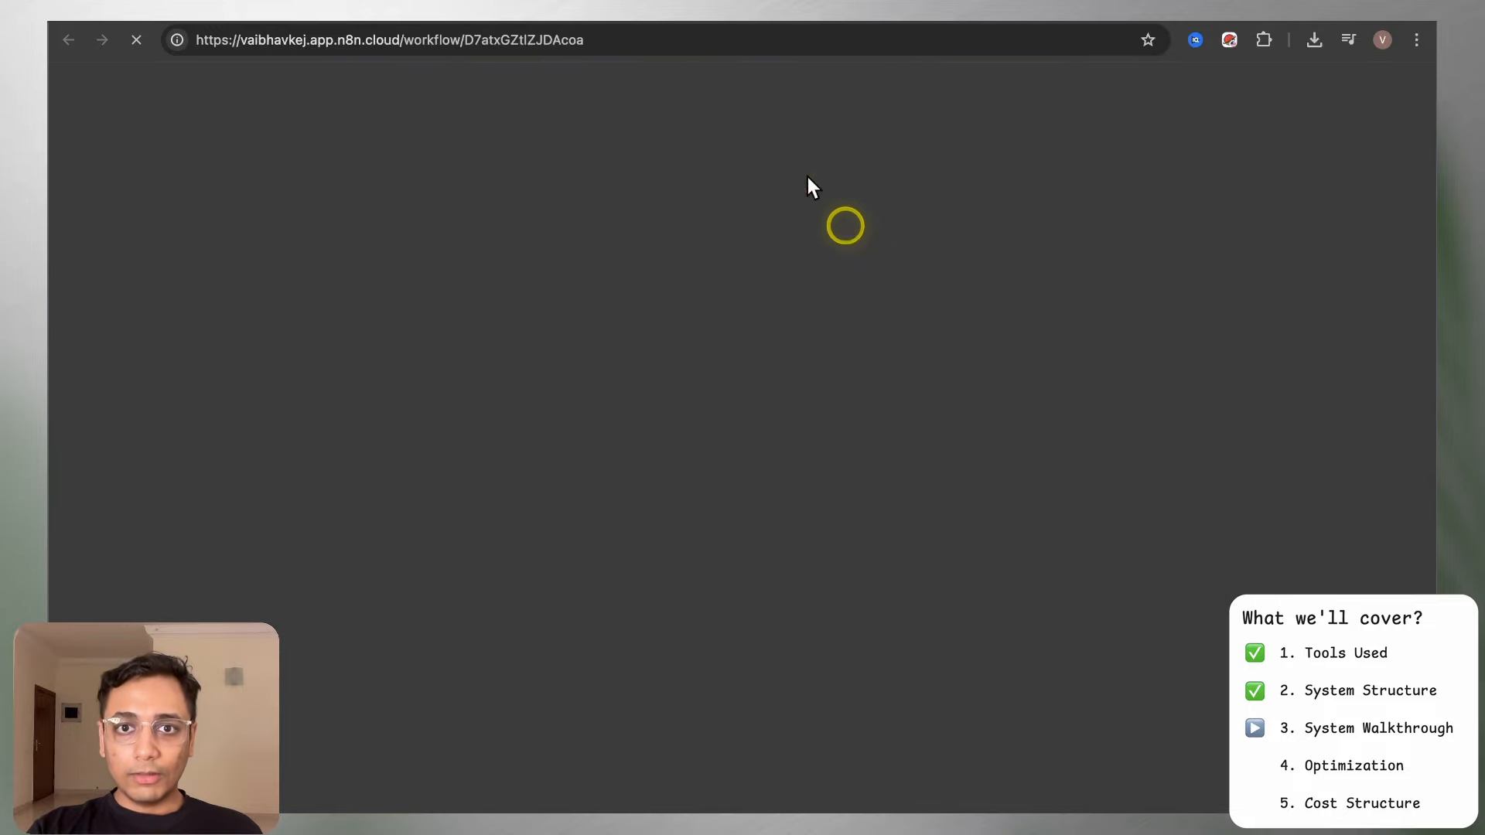
key(ctrl+shift+Tab)
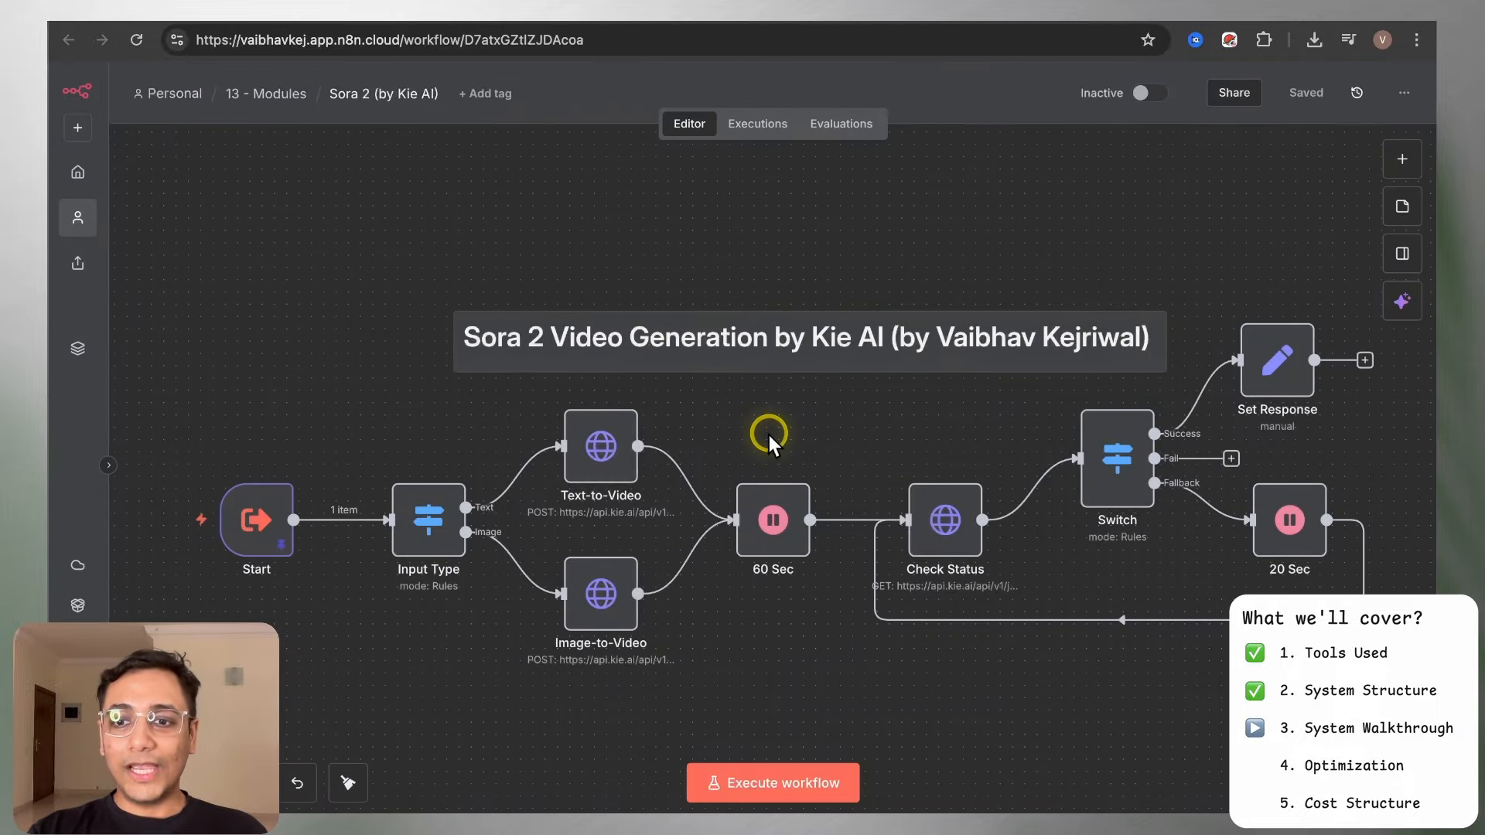
Select the sub-workflow's Start node, then open the Input Type node and examine its Text and Image routing rules
double_click(234, 502)
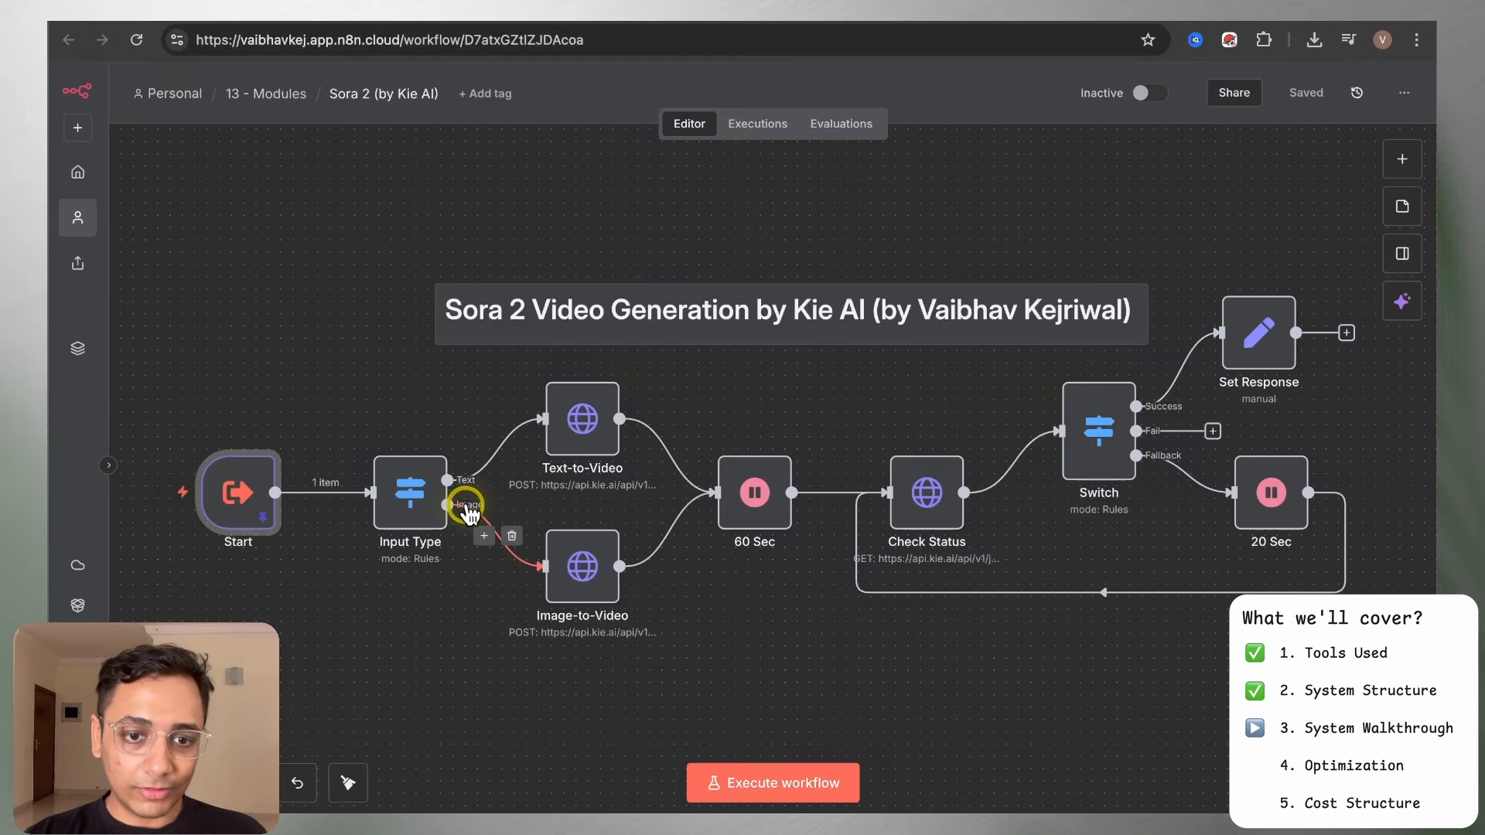
click(404, 497)
double_click(404, 496)
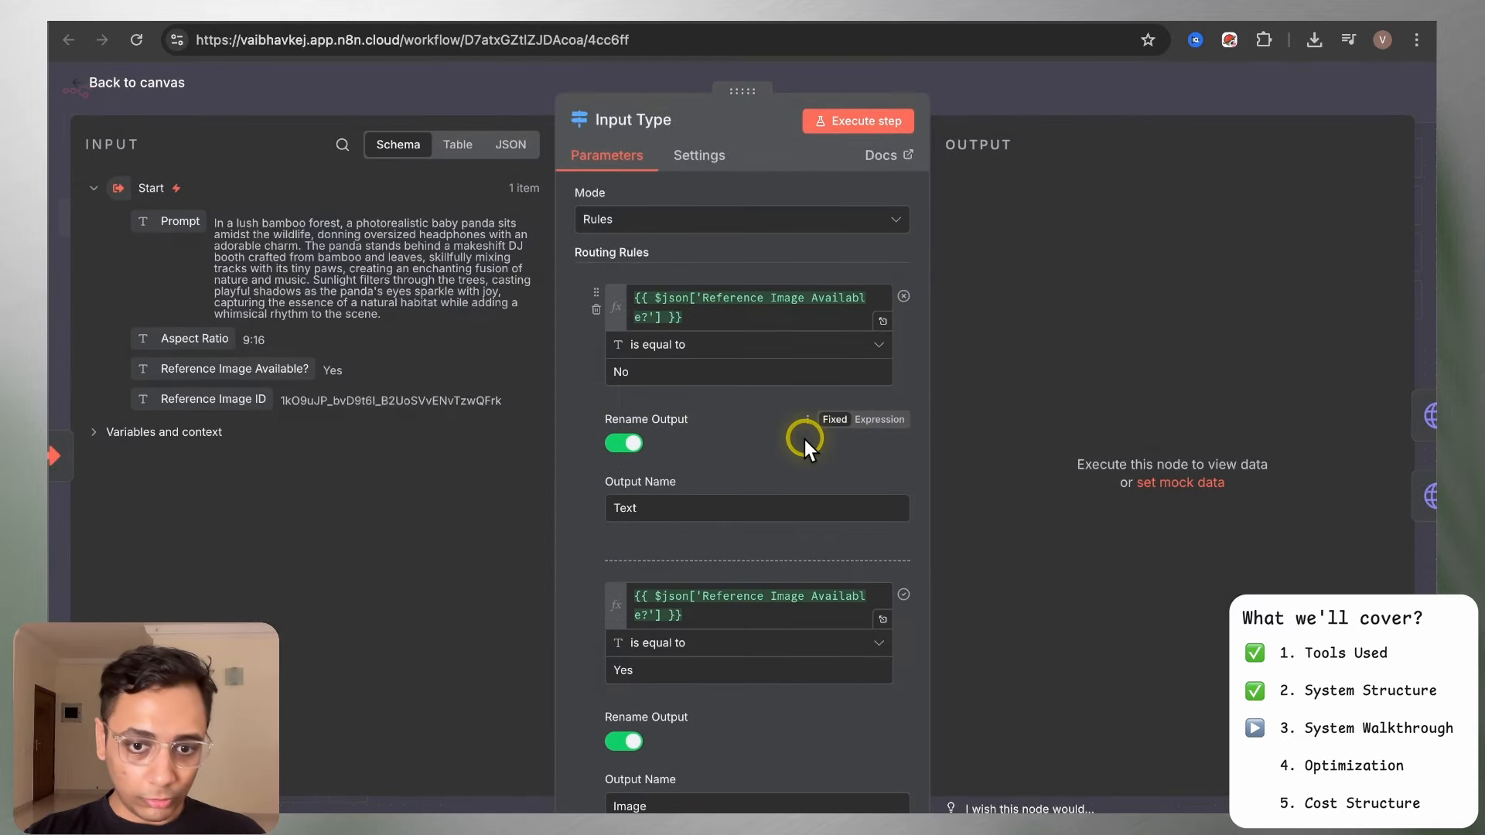
scroll(805, 439, down, 3)
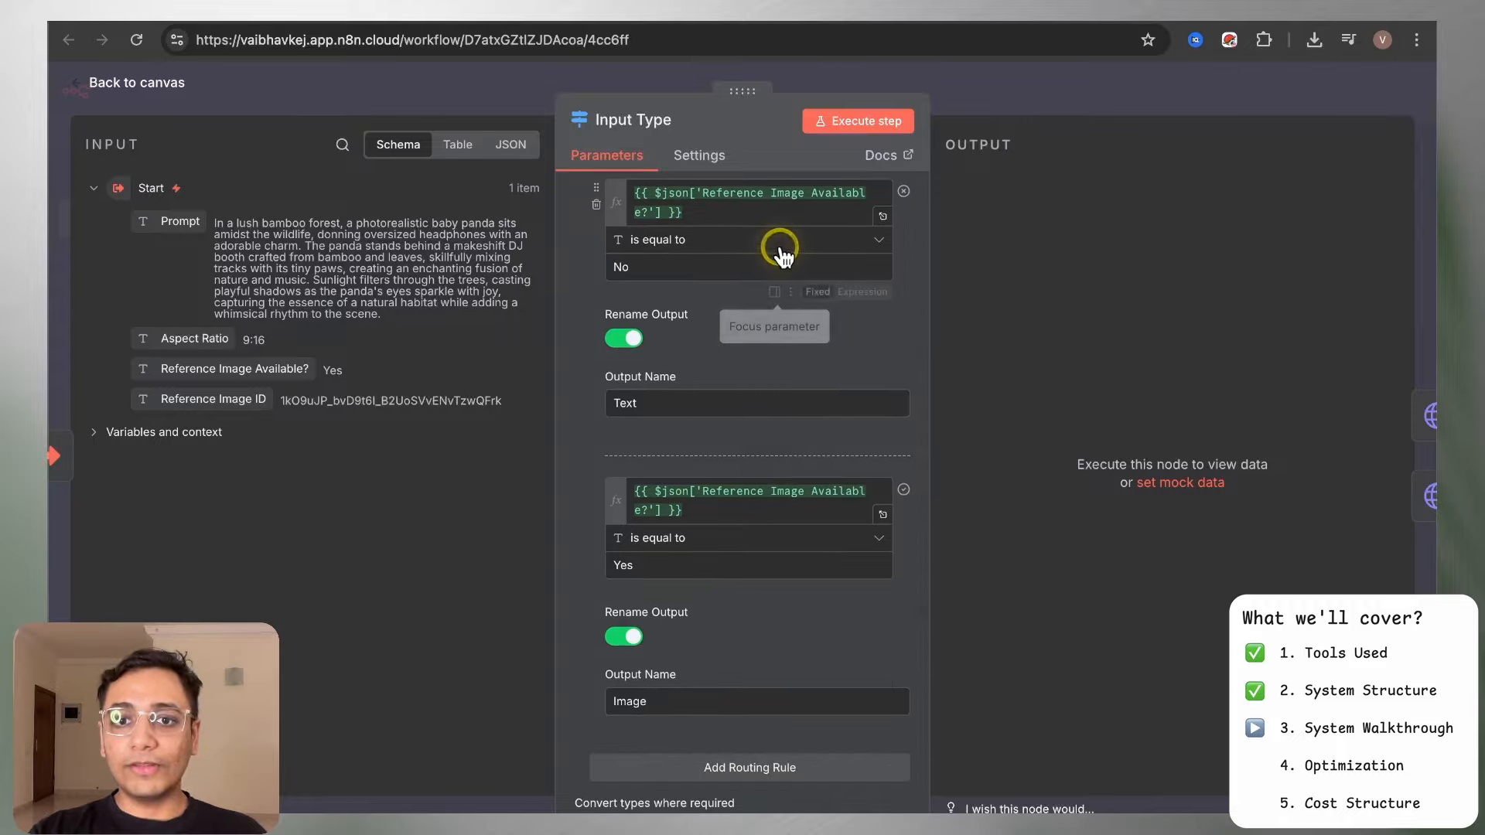
scroll(778, 251, up, 3)
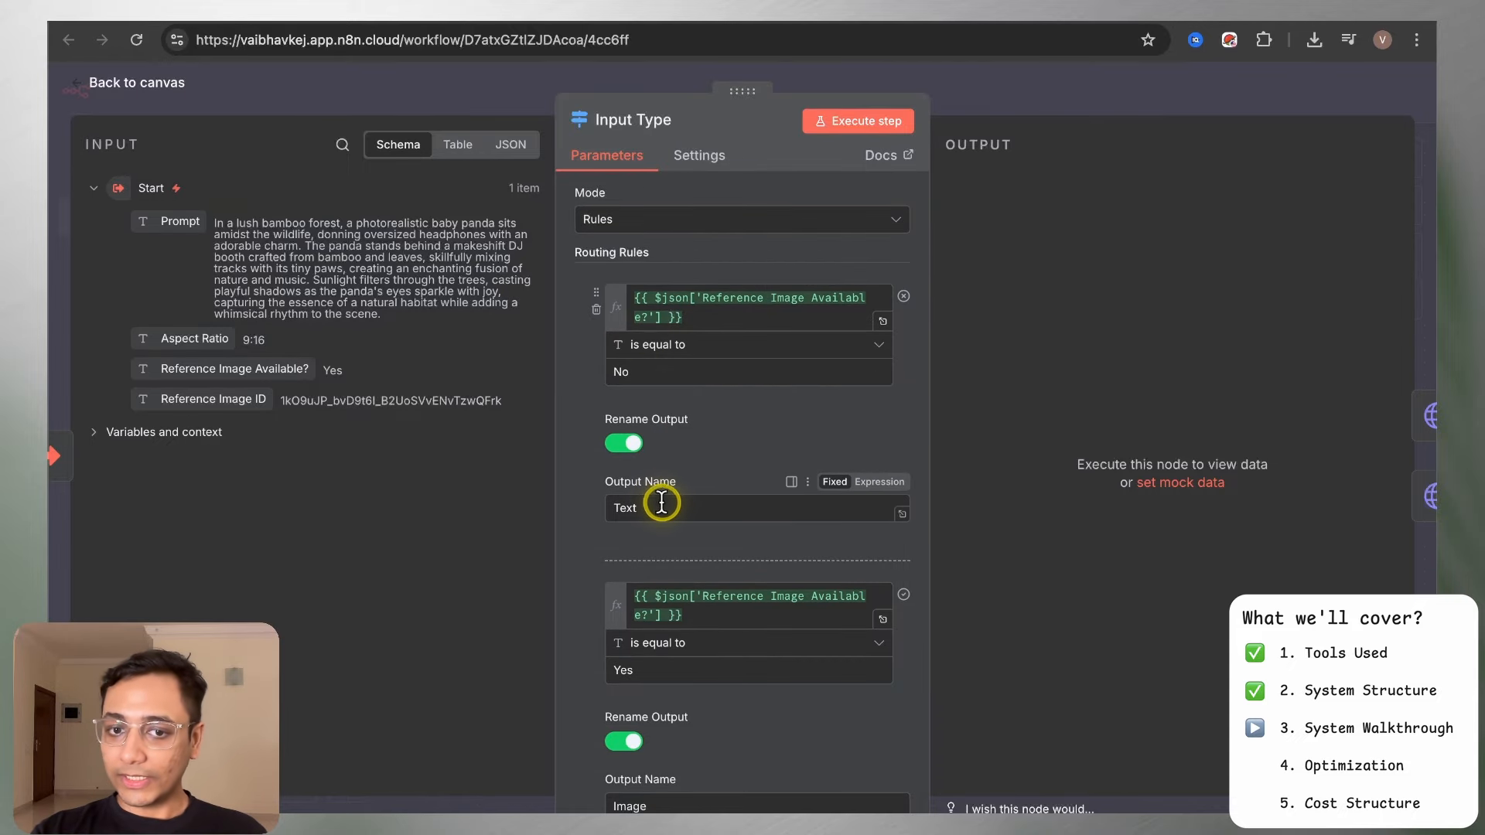
Finish reviewing the Input Type routing rules and switch to the Kie AI Sora 2 page to read its Create Task API documentation
scroll(669, 505, down, 3)
scroll(668, 505, down, 1)
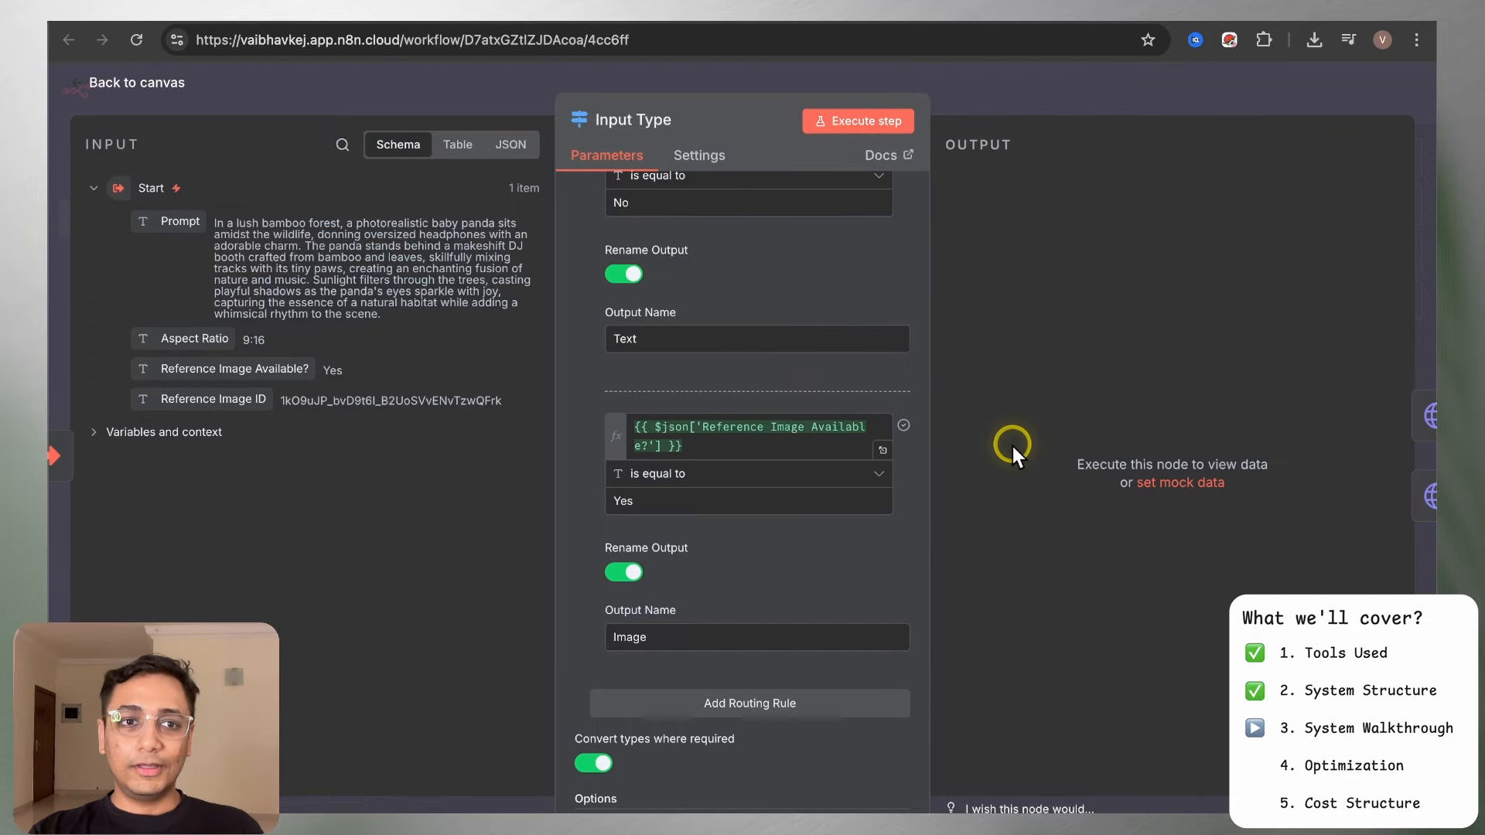
click(275, 20)
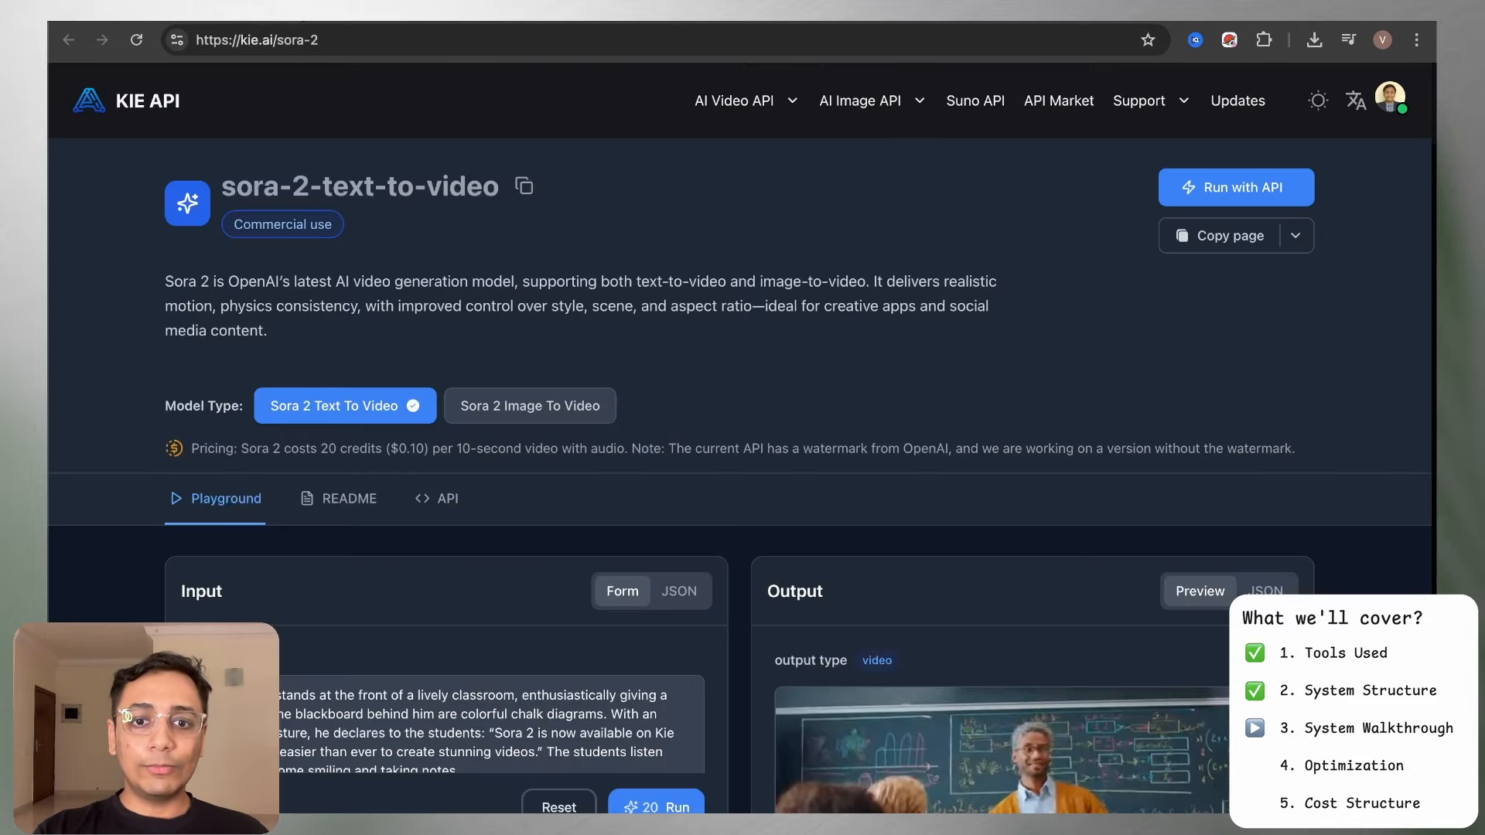
click(447, 499)
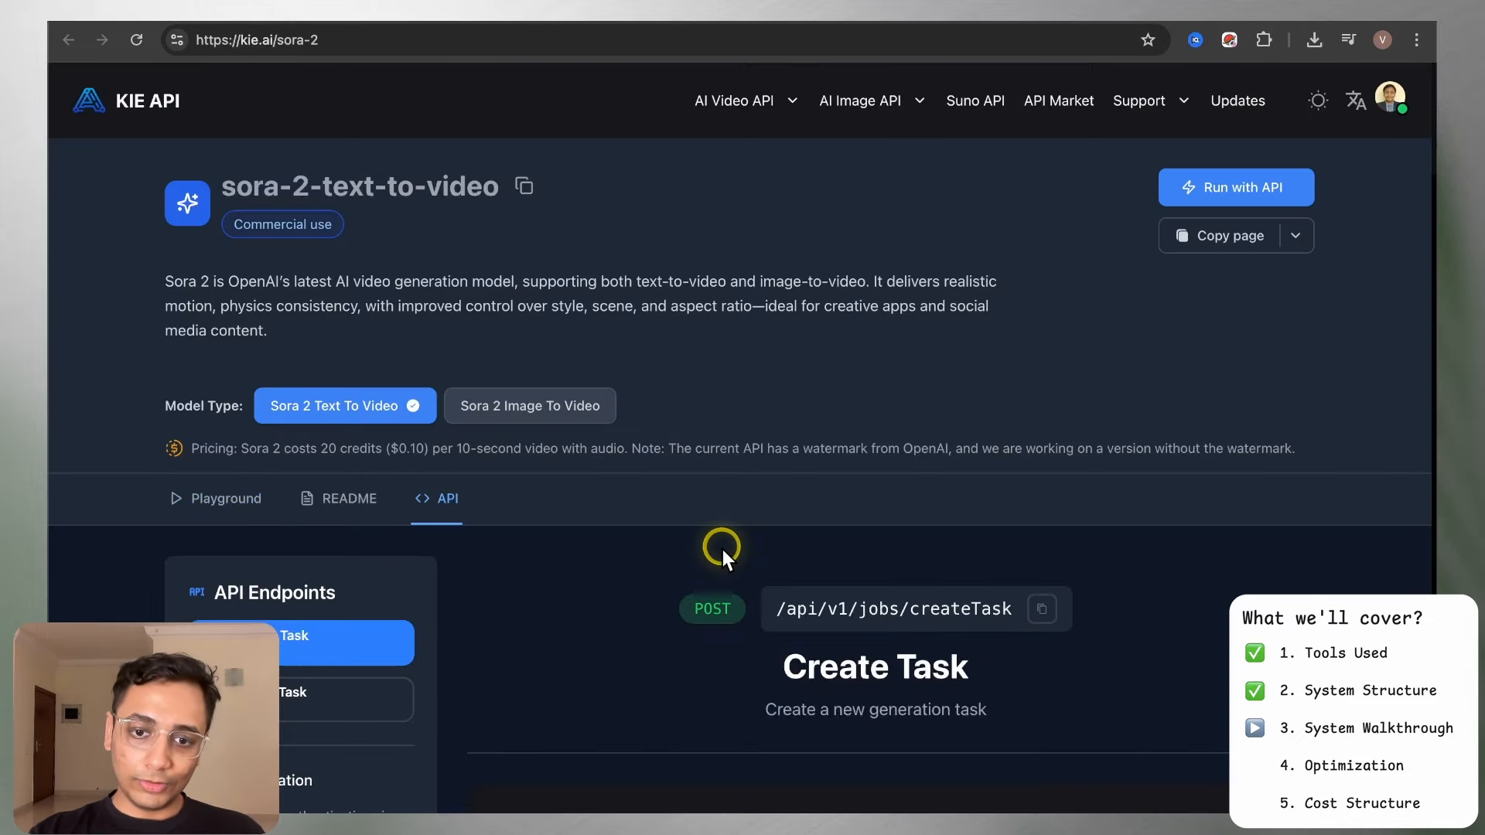
scroll(722, 549, down, 10)
scroll(723, 549, down, 10)
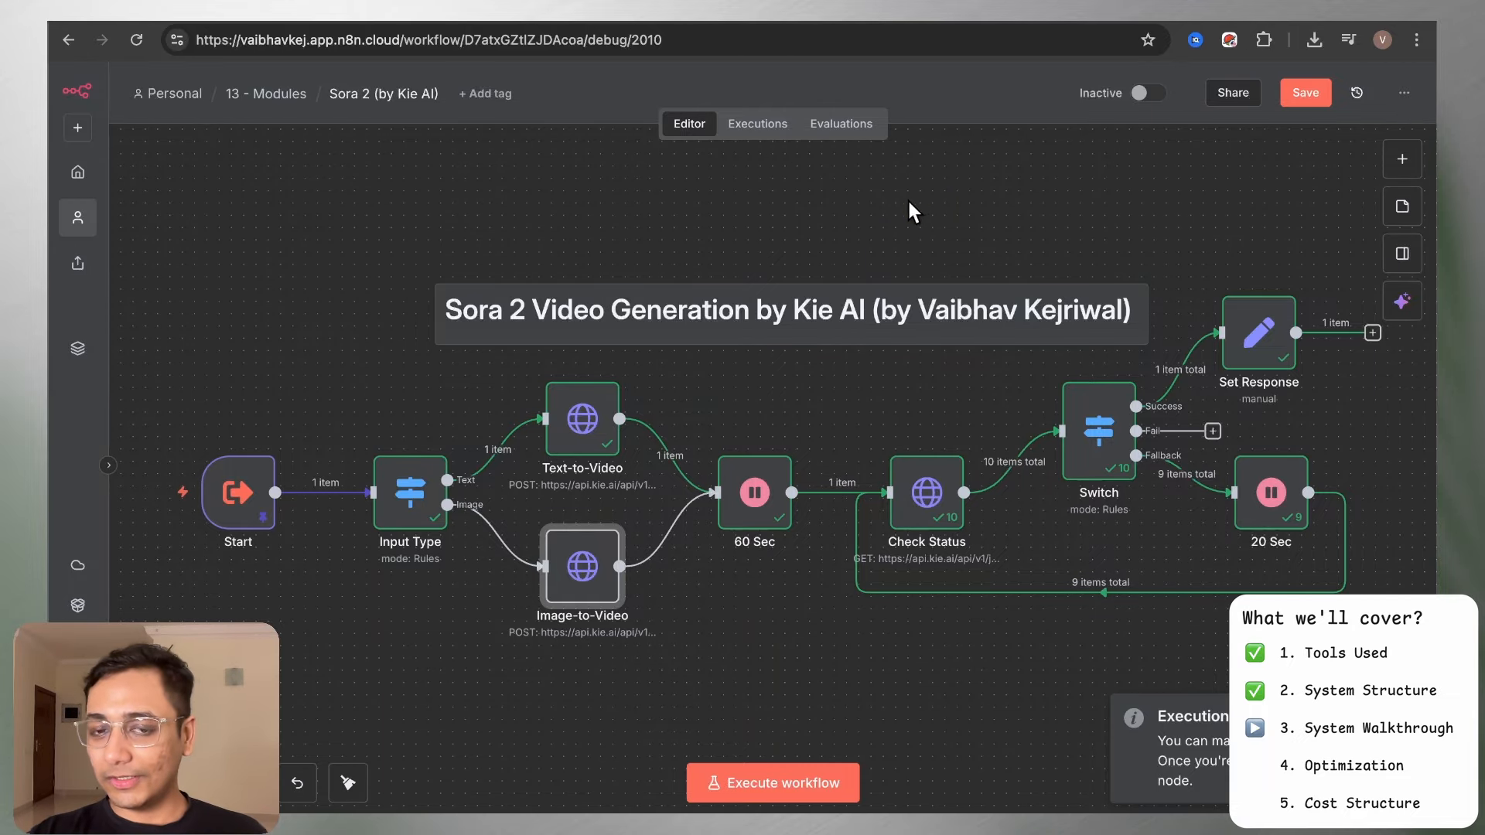
Open the Text-to-Video node and review its request settings, expanded JSON body expression and output, closing the node when done
click(597, 415)
double_click(597, 416)
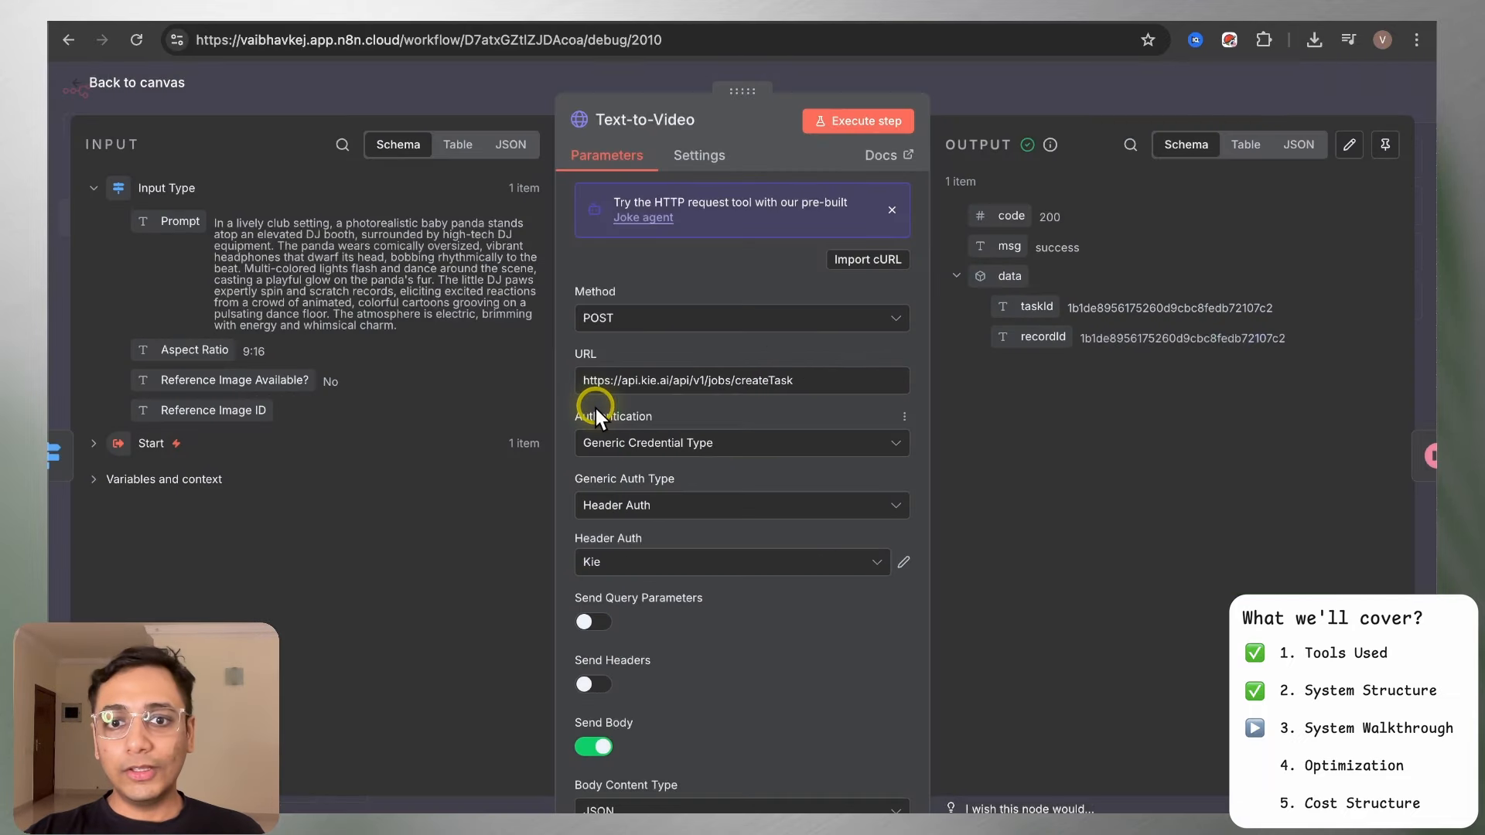
scroll(756, 390, down, 3)
scroll(756, 394, down, 3)
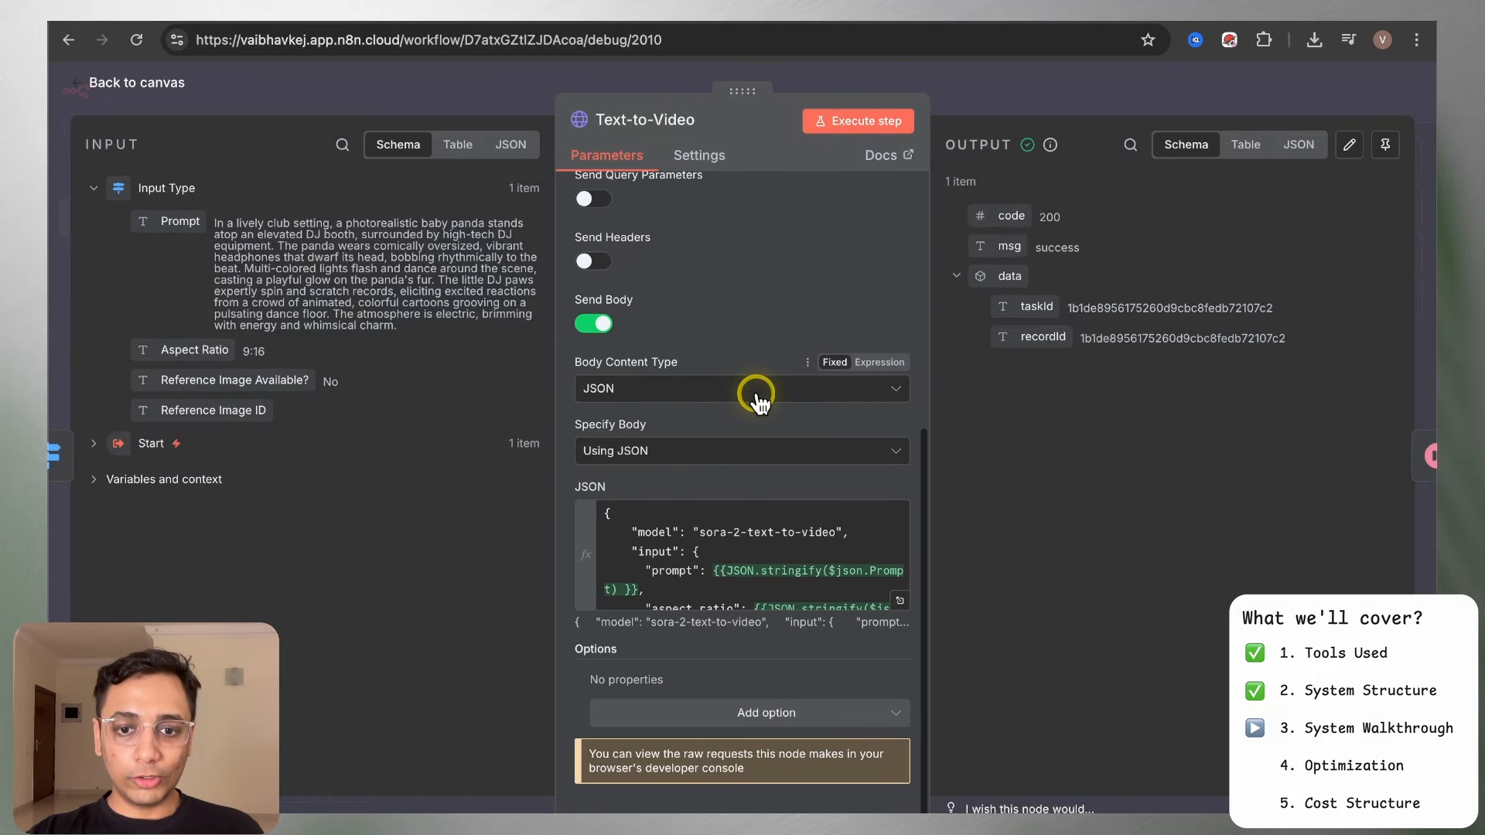
click(899, 599)
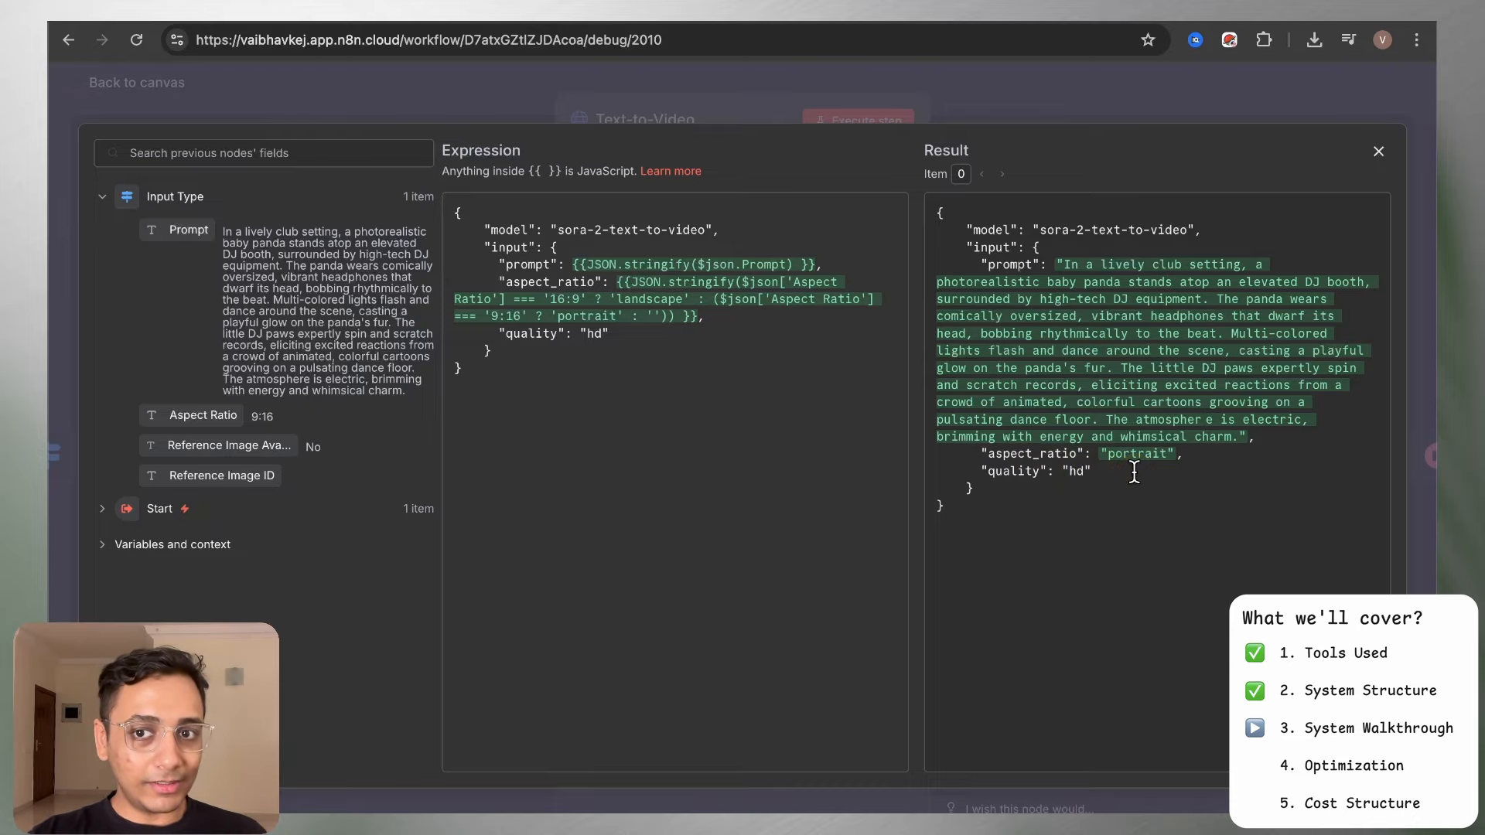
click(972, 87)
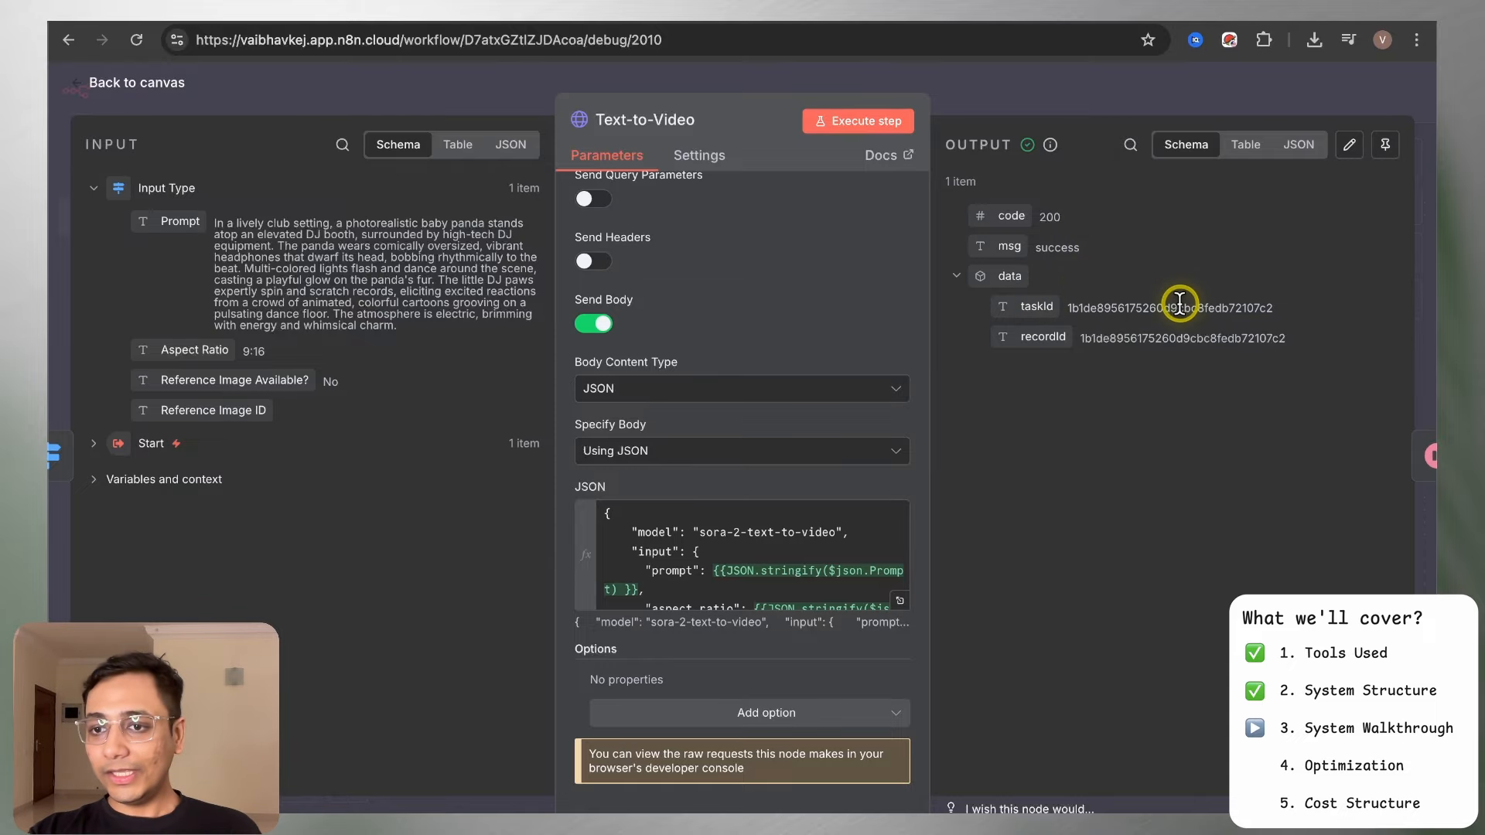
click(1009, 85)
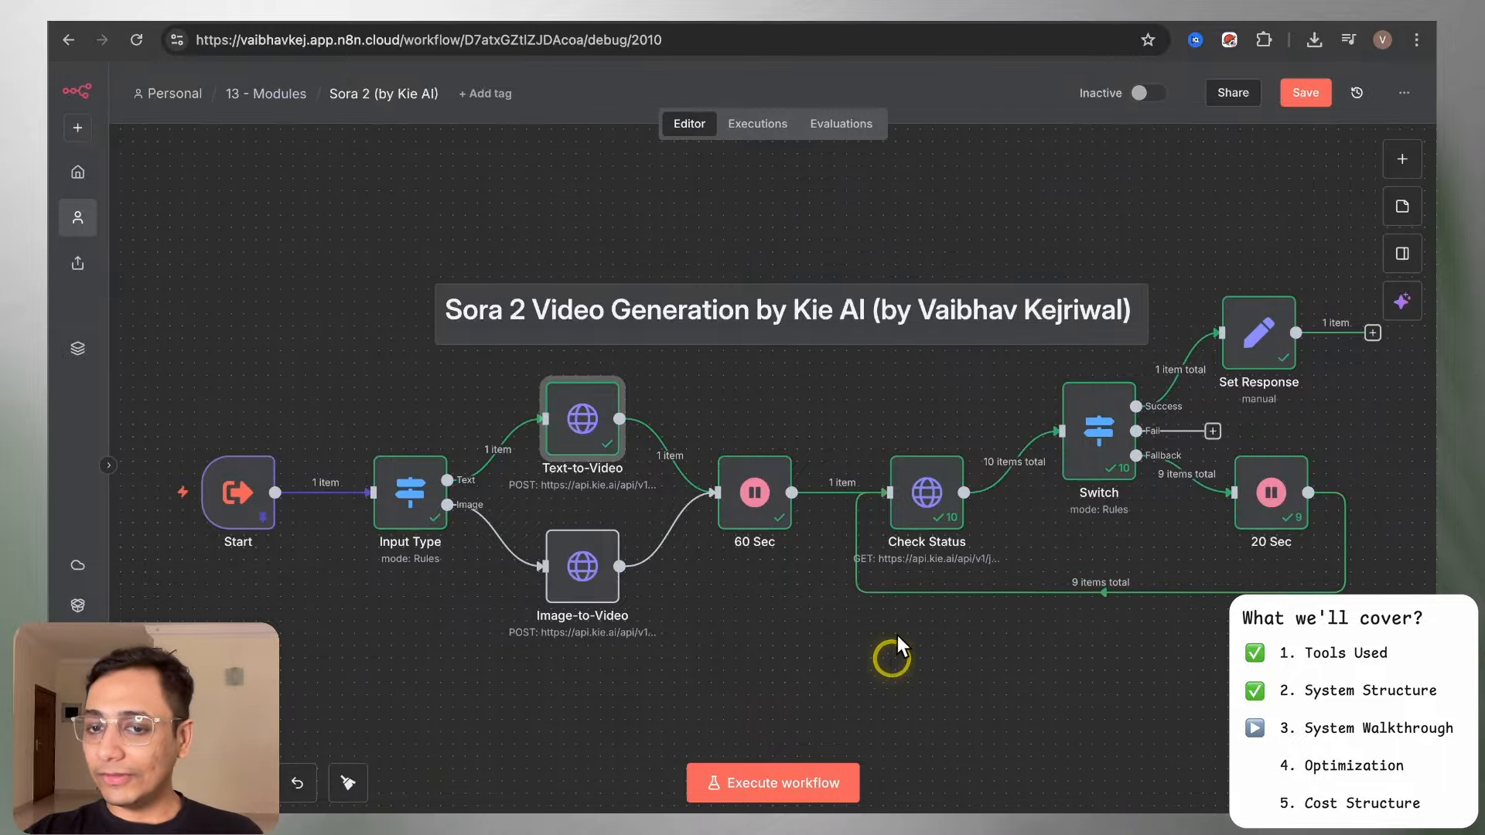
Open the Check Status node, review its taskId query parameter and inspect the output of run 1 of 10
click(925, 499)
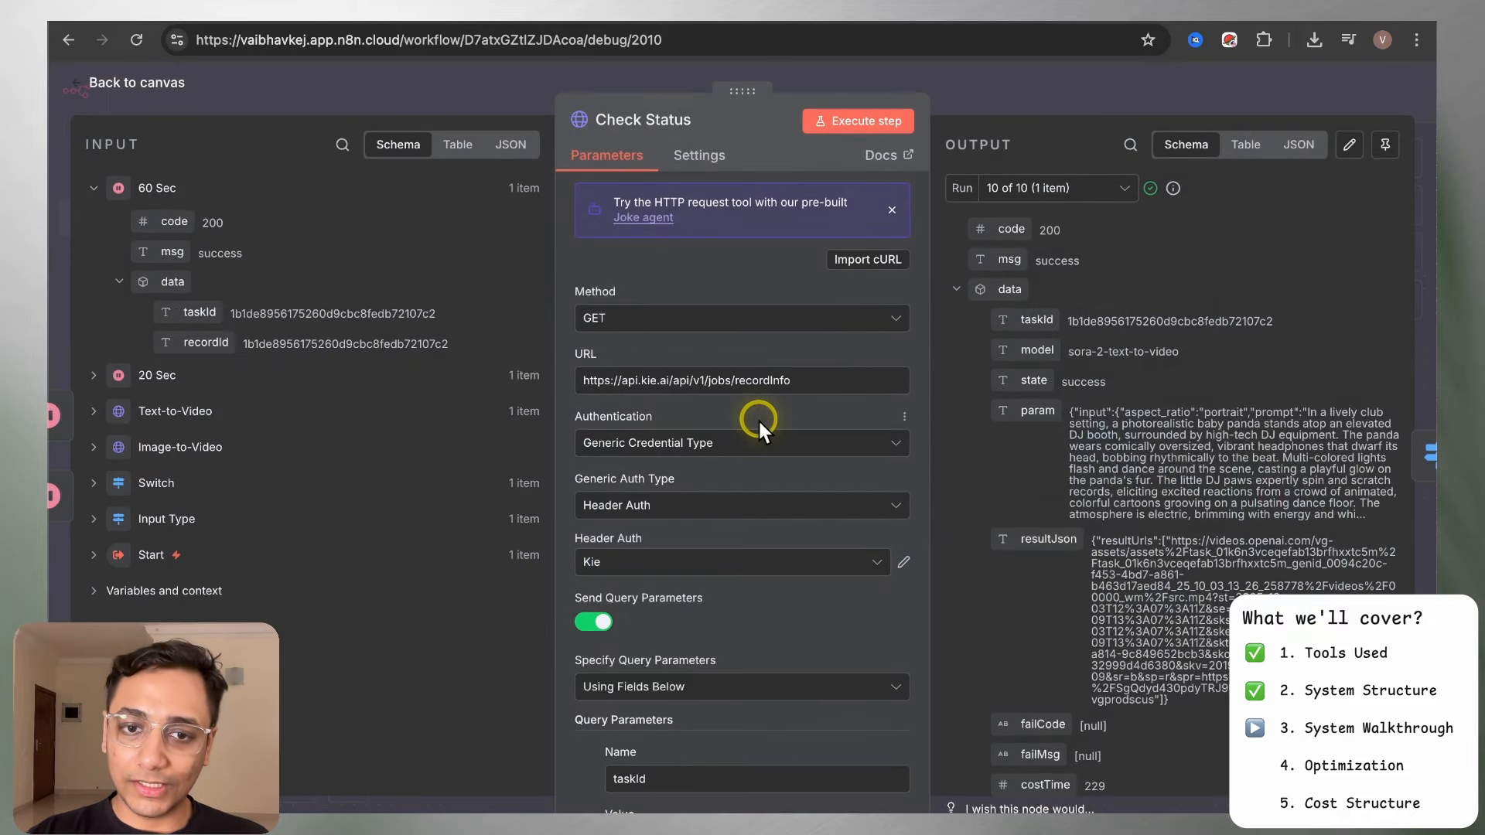
scroll(758, 419, down, 5)
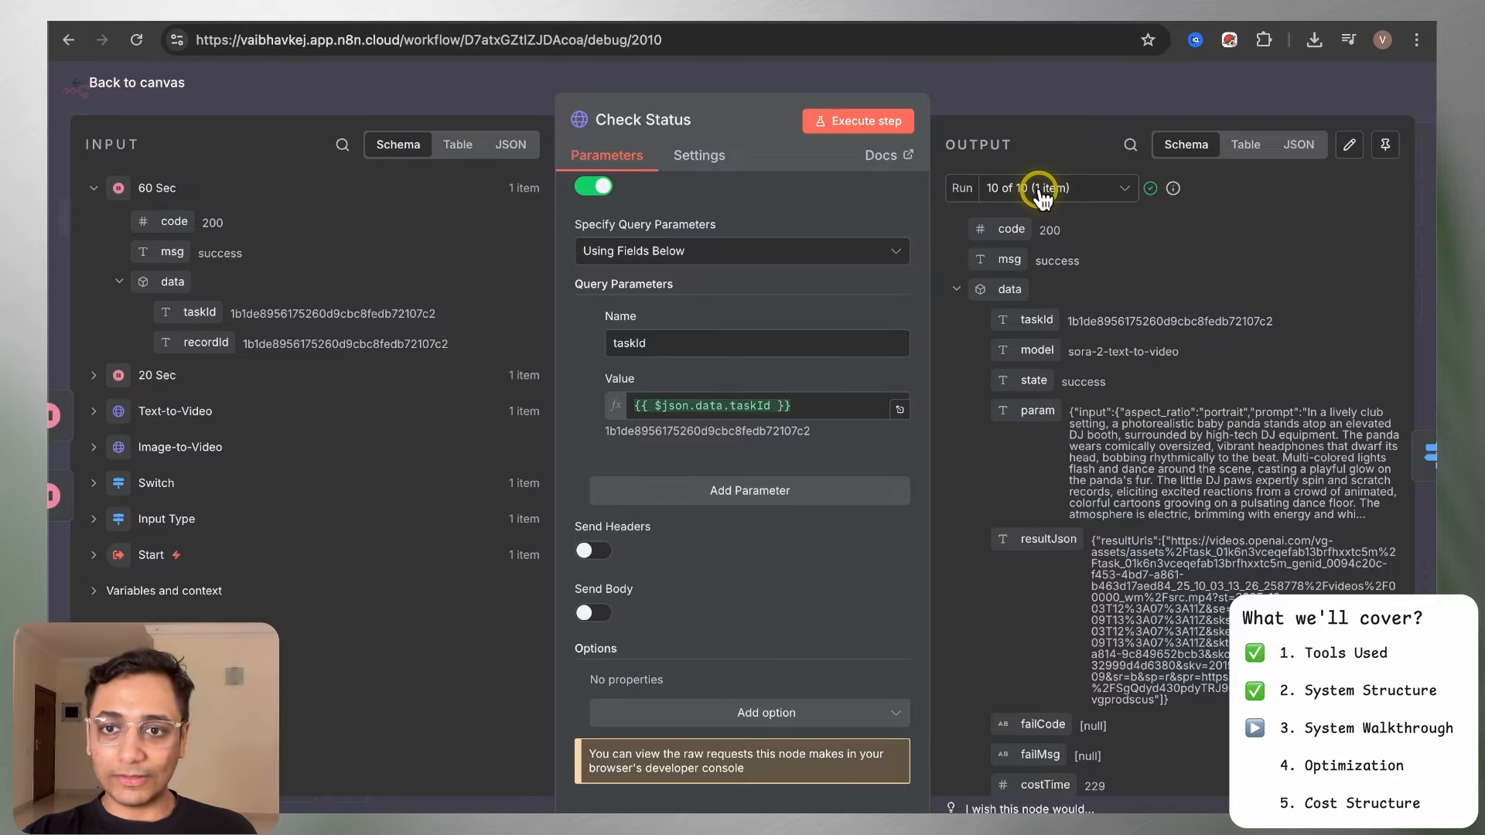
click(1098, 203)
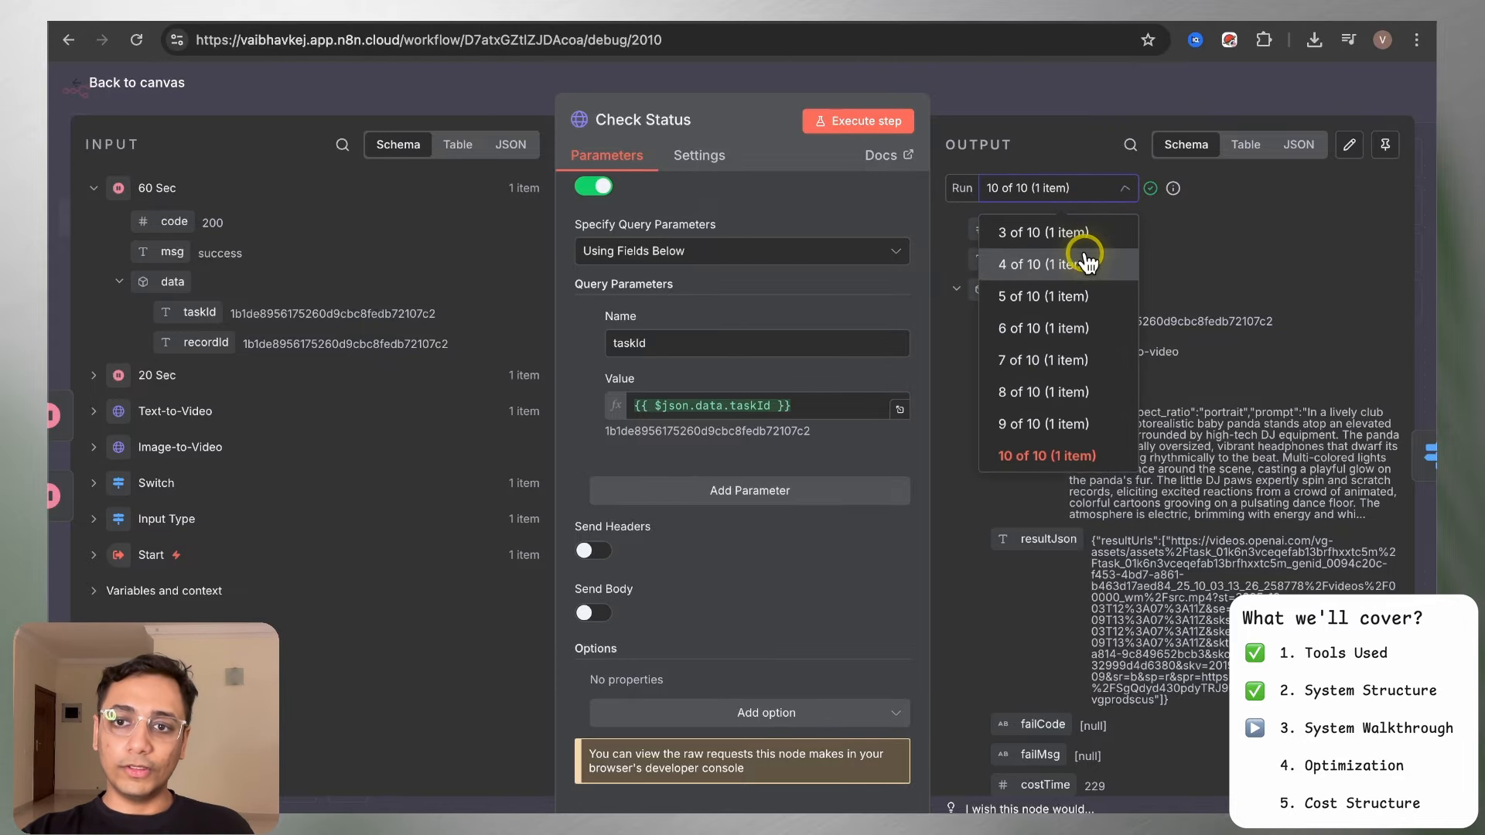
click(1083, 246)
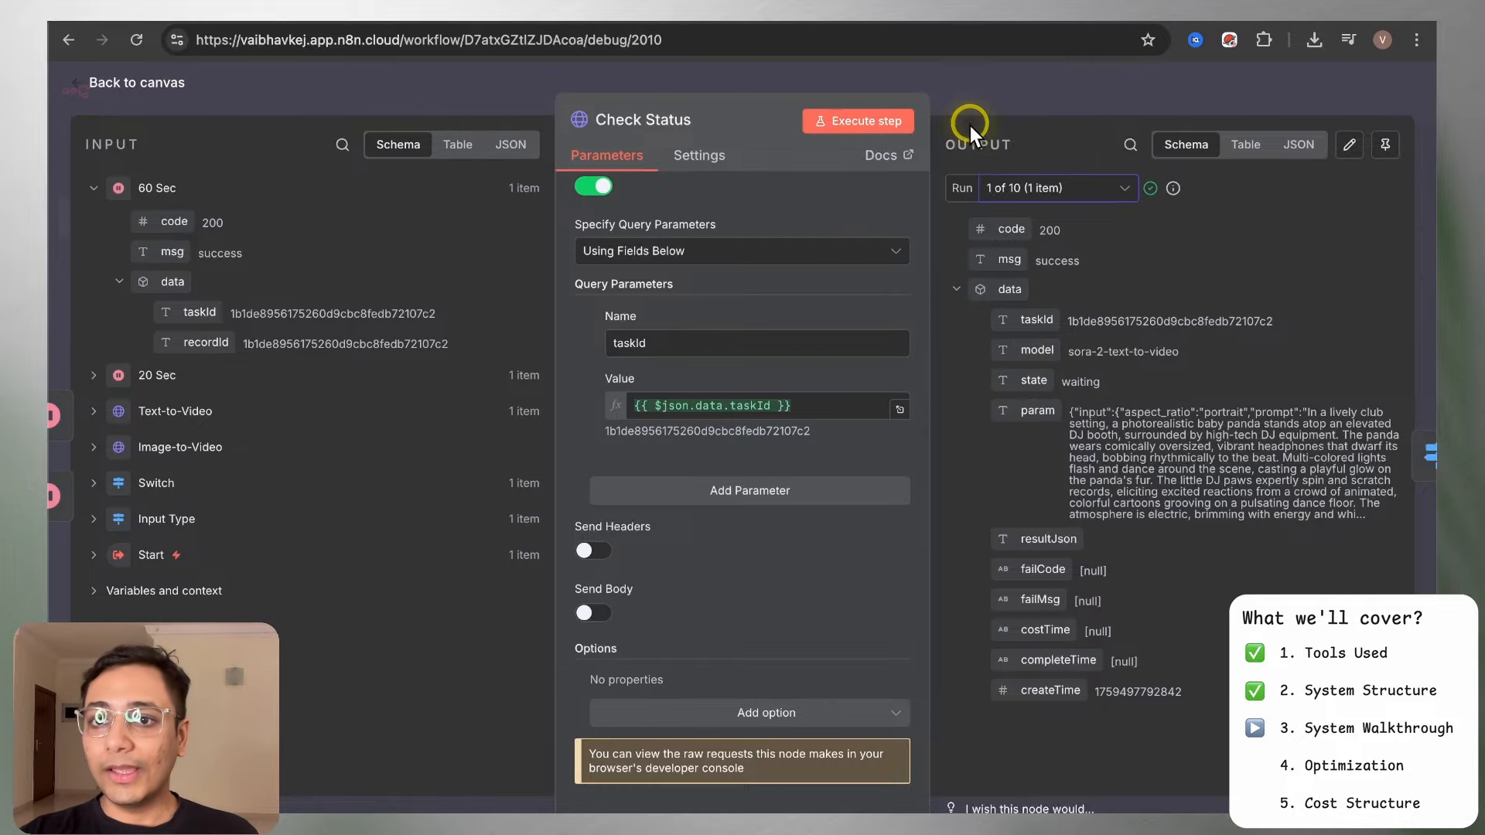
click(962, 85)
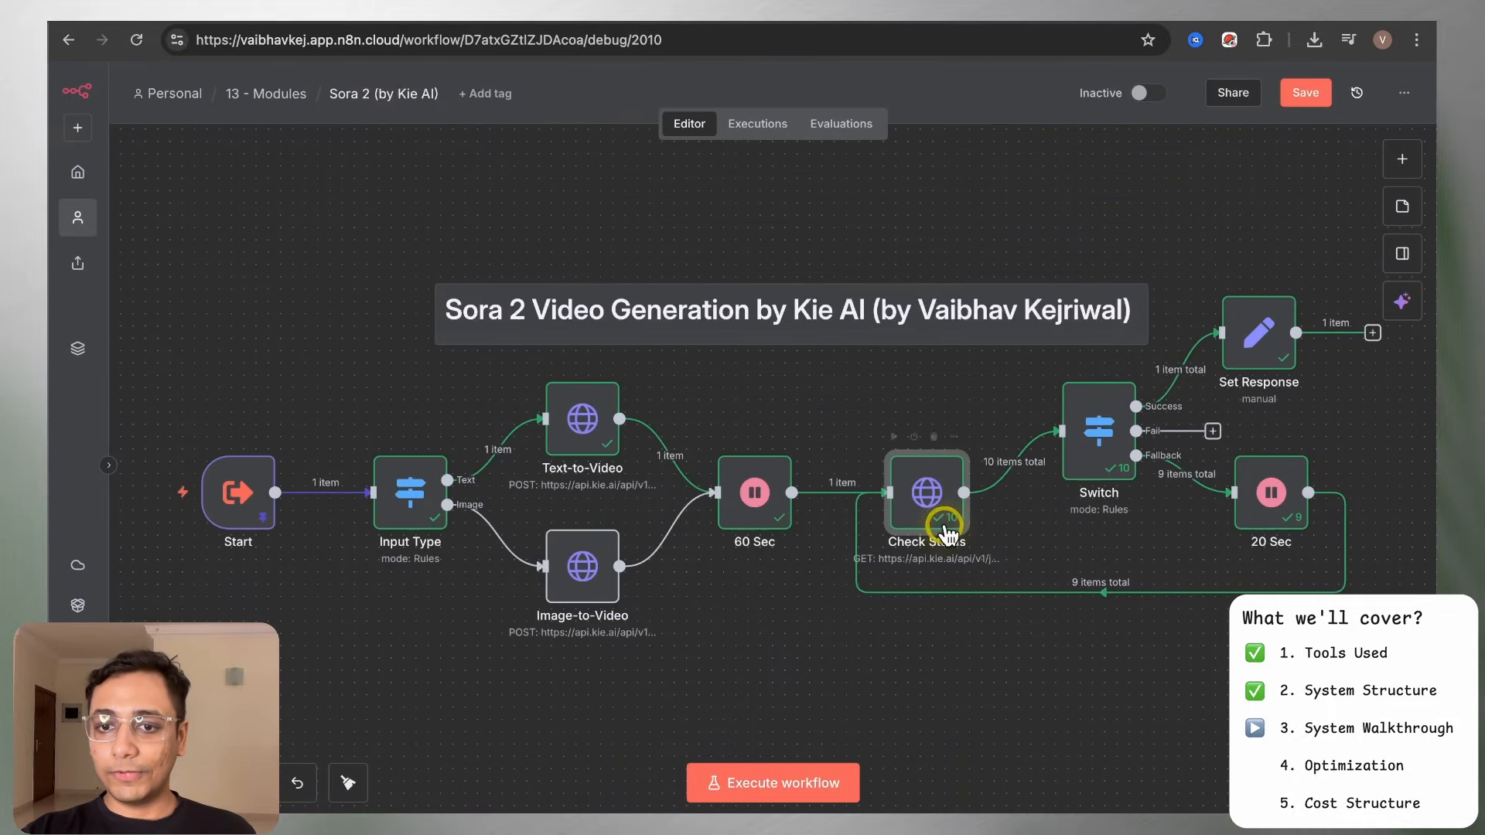
Open the Switch node, review its success and fail routing rules and inspect the Fallback output of run 1 of 10
double_click(1098, 433)
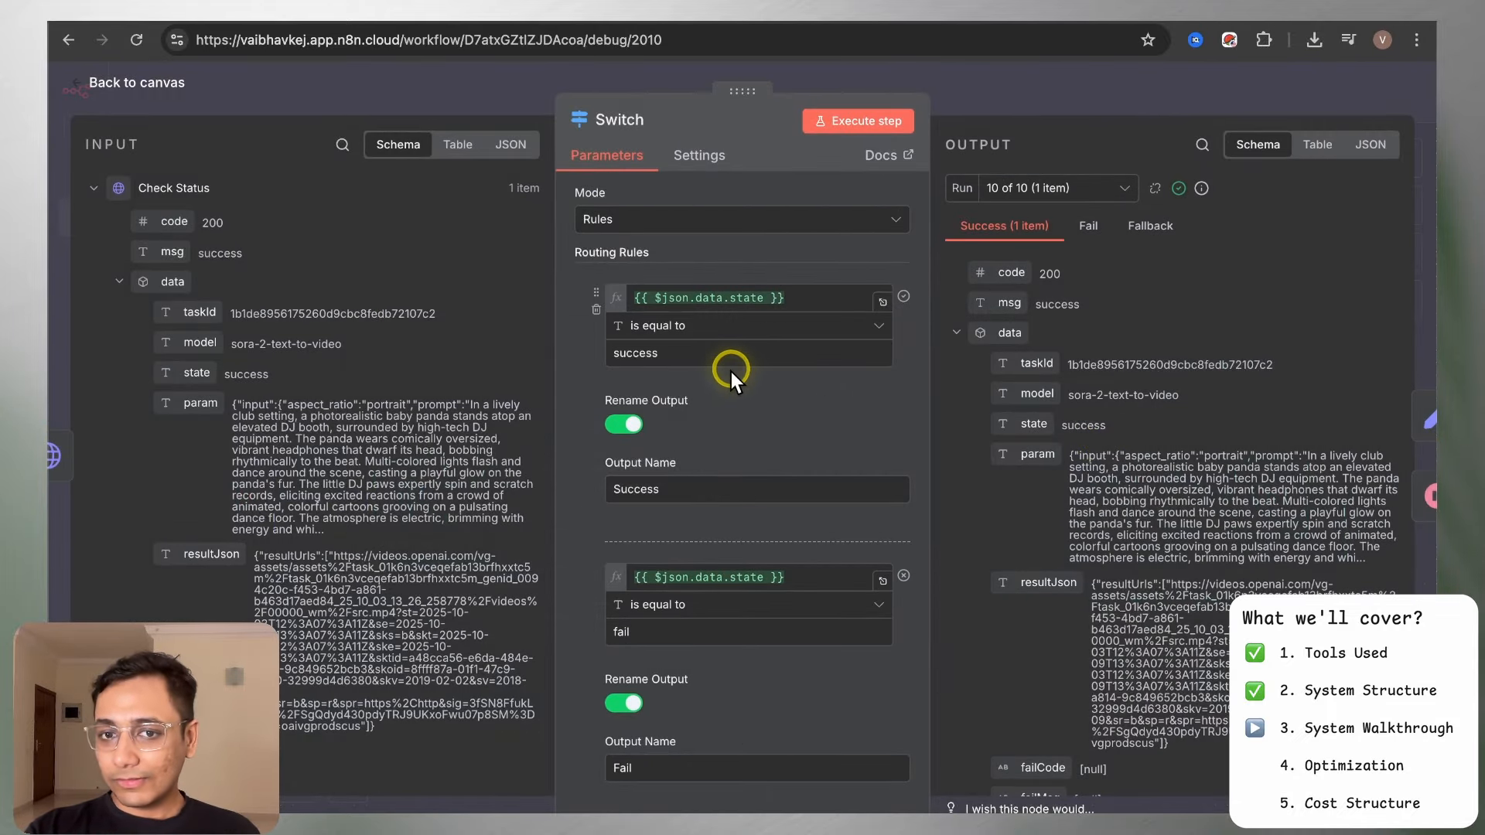
scroll(677, 484, down, 3)
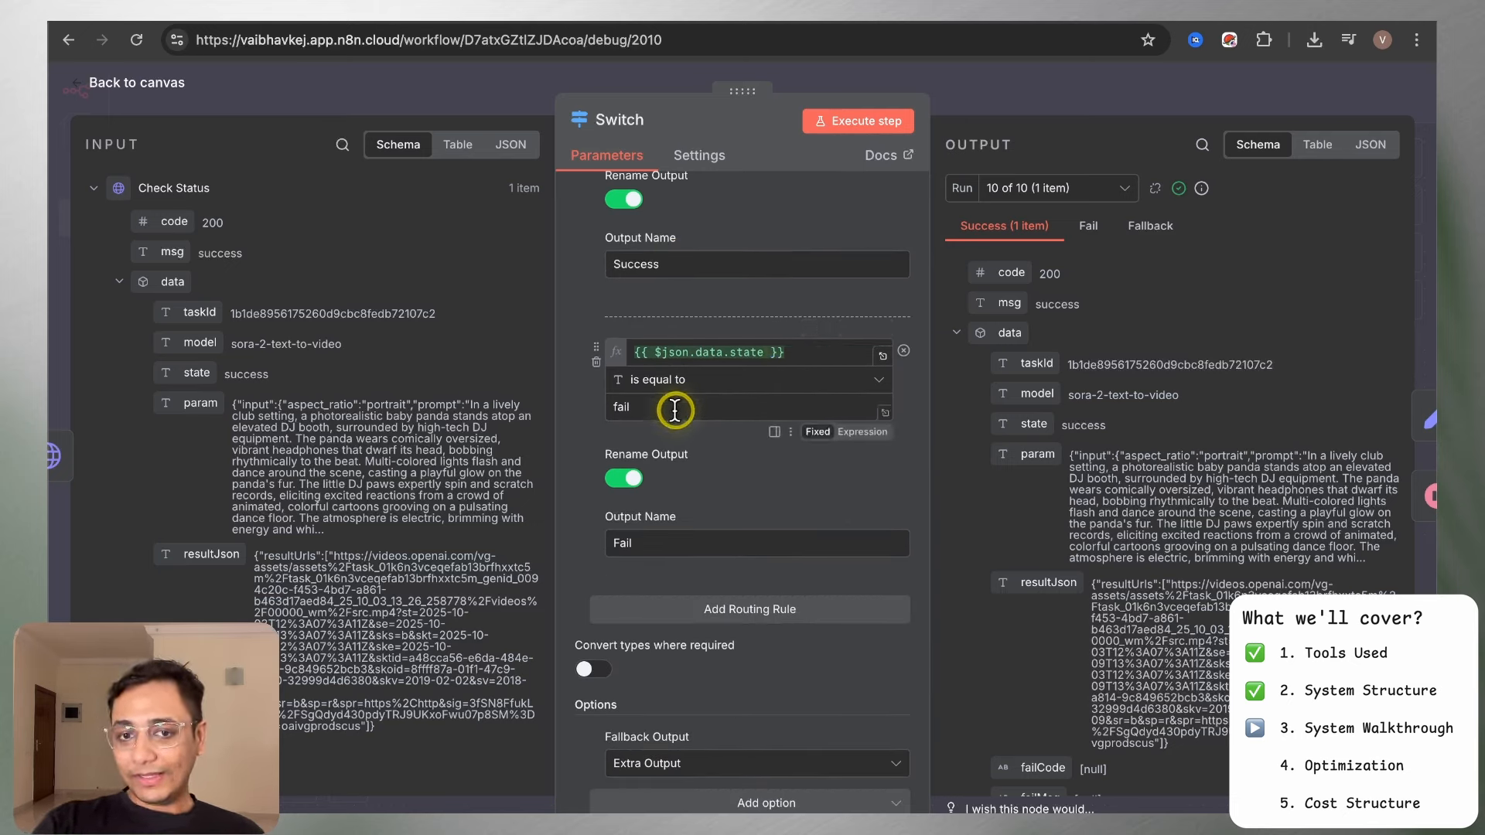
scroll(672, 539, down, 1)
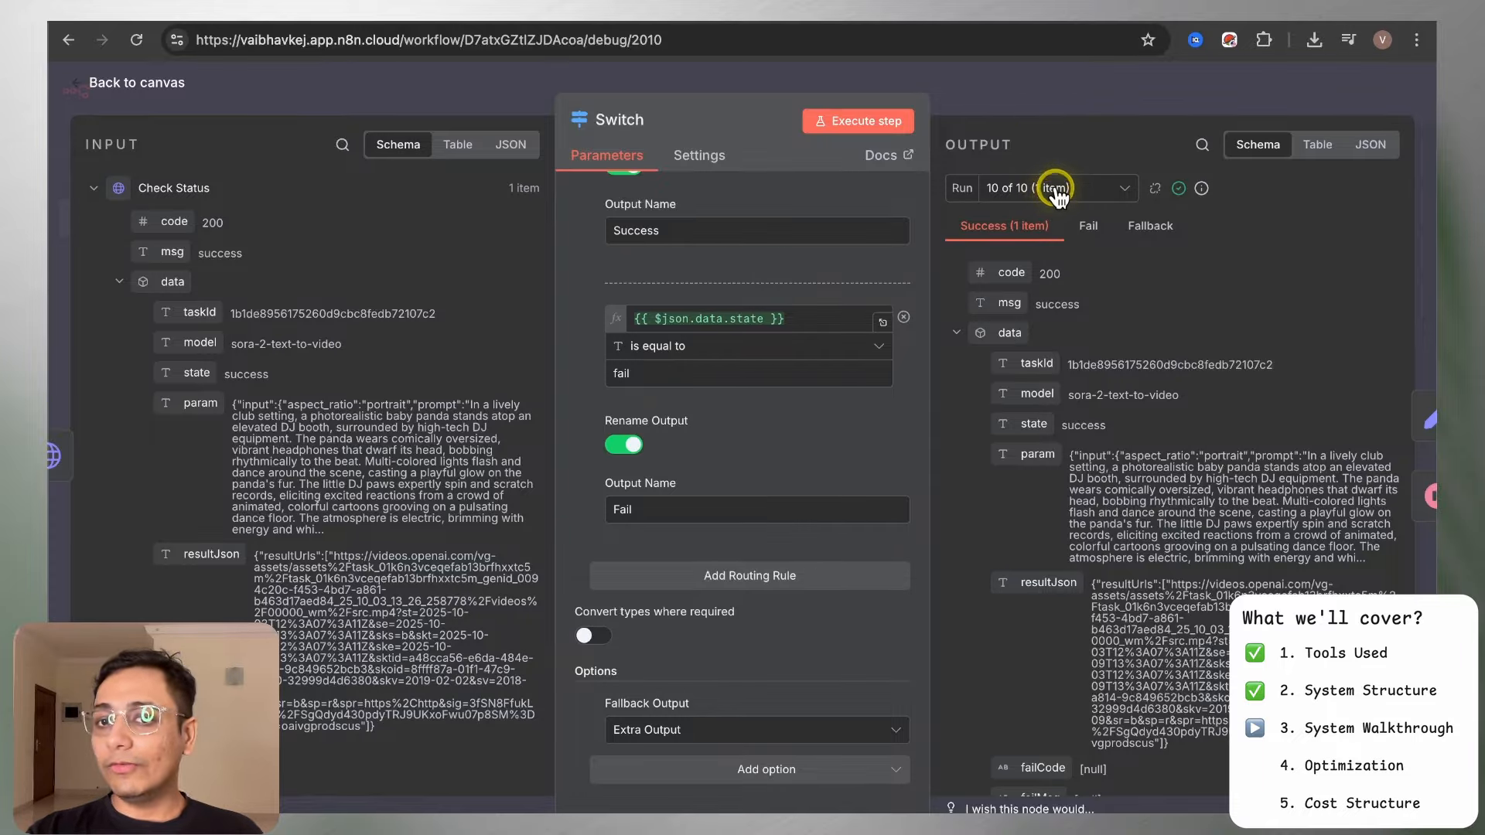
click(1086, 195)
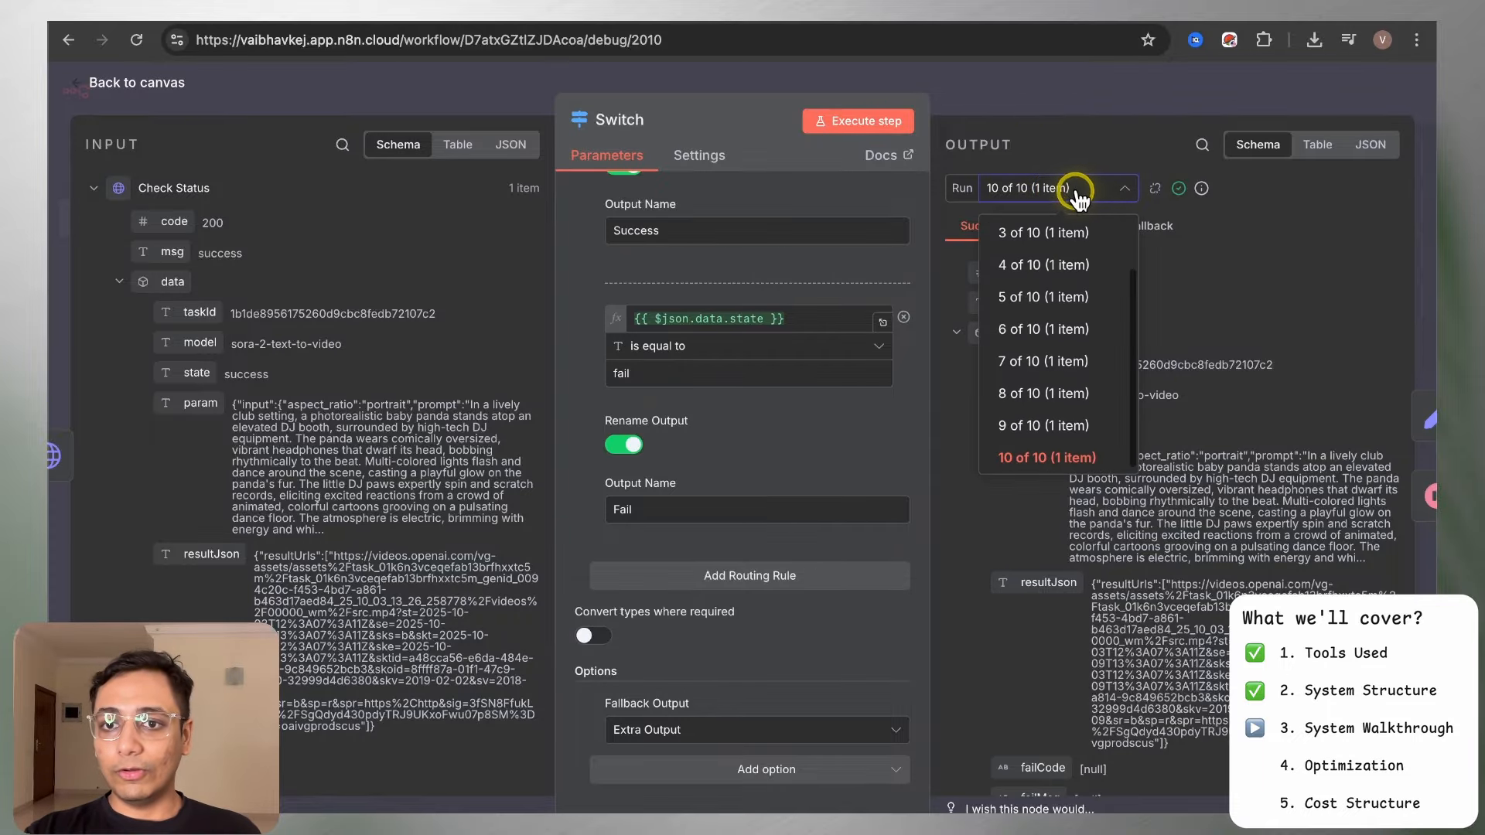
scroll(1059, 247, up, 2)
click(1034, 234)
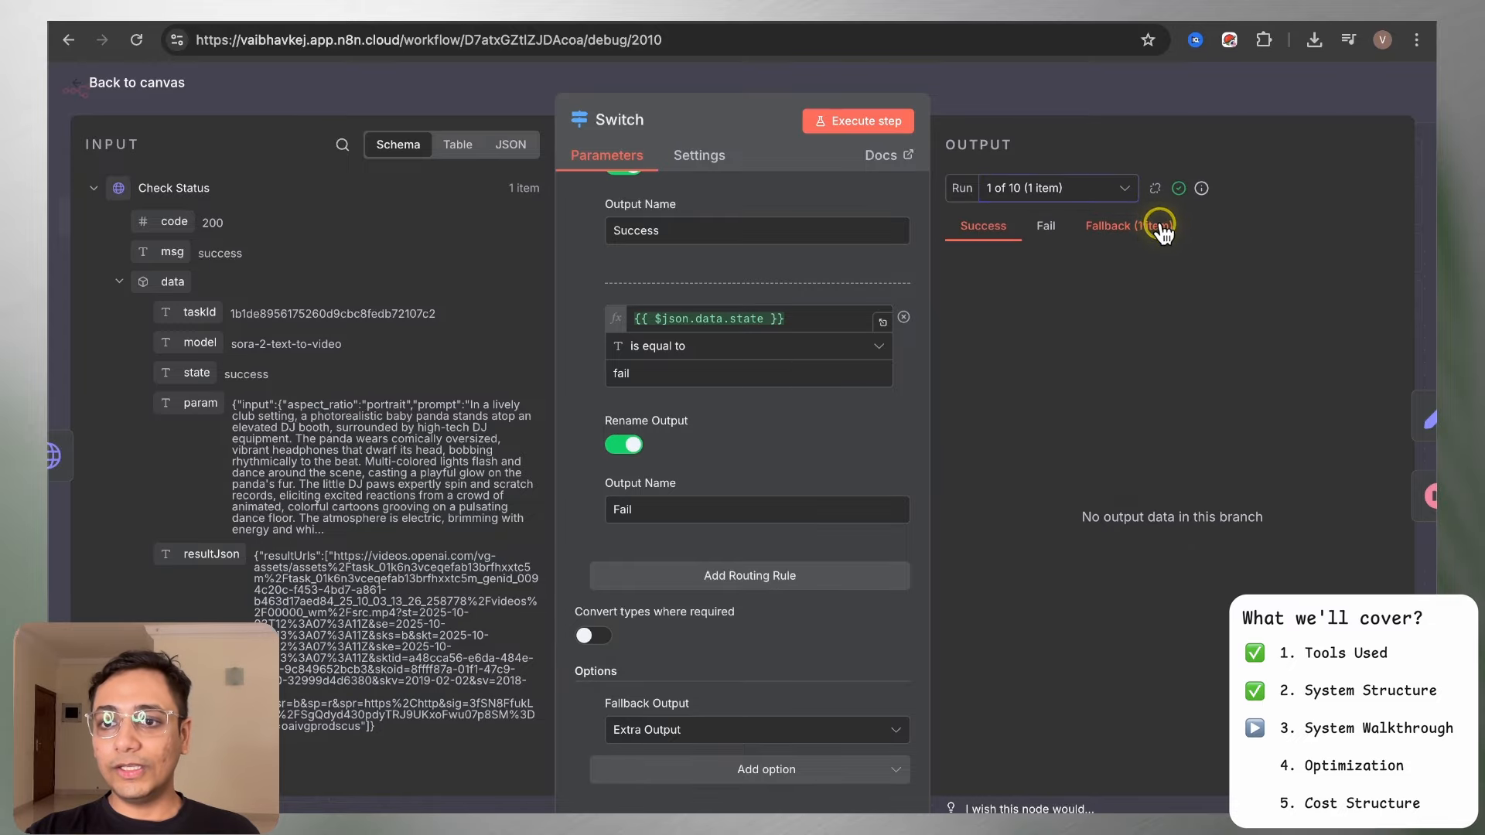
click(1158, 225)
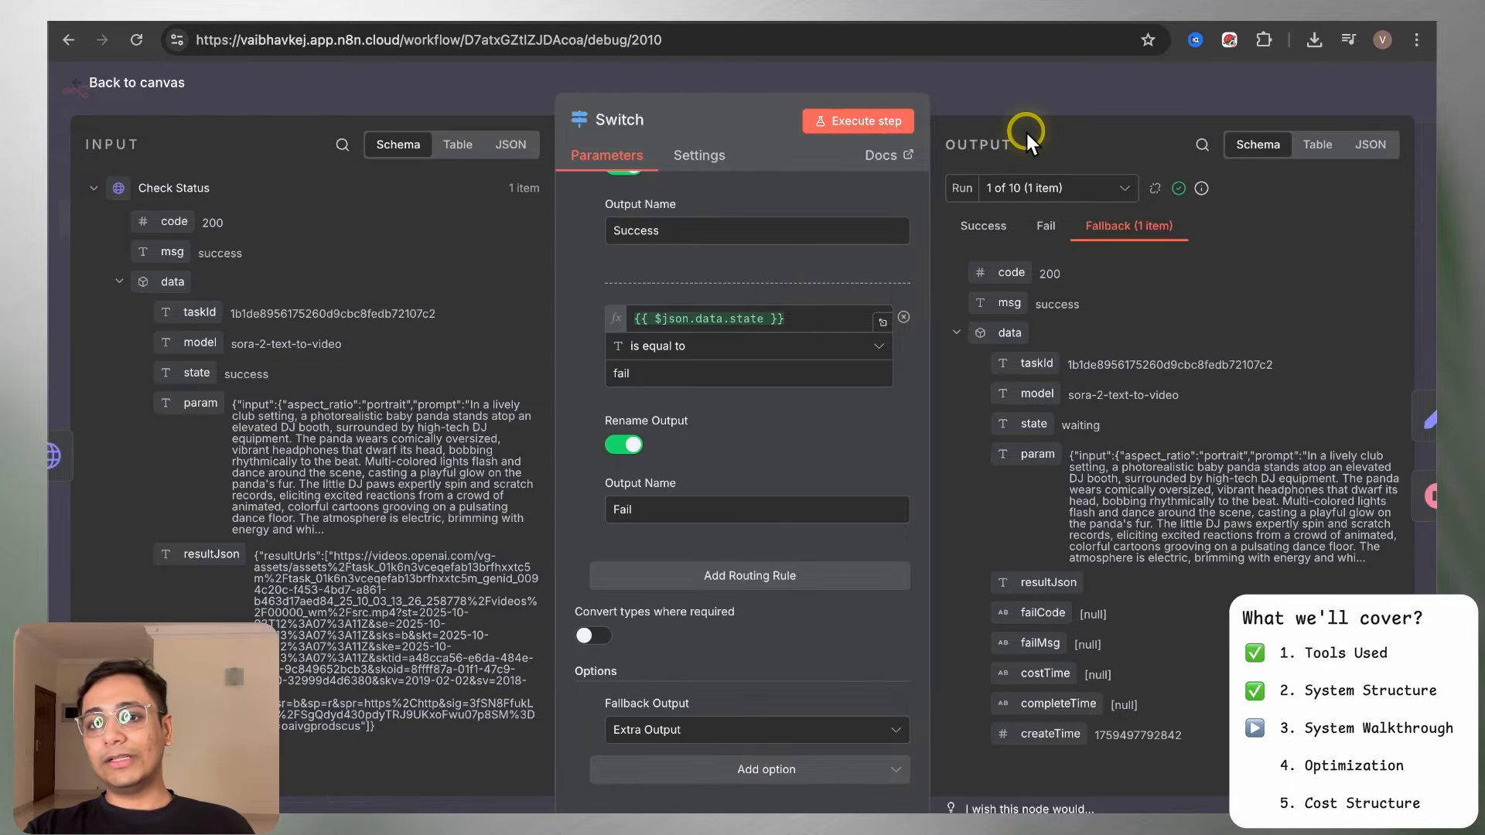
click(1022, 91)
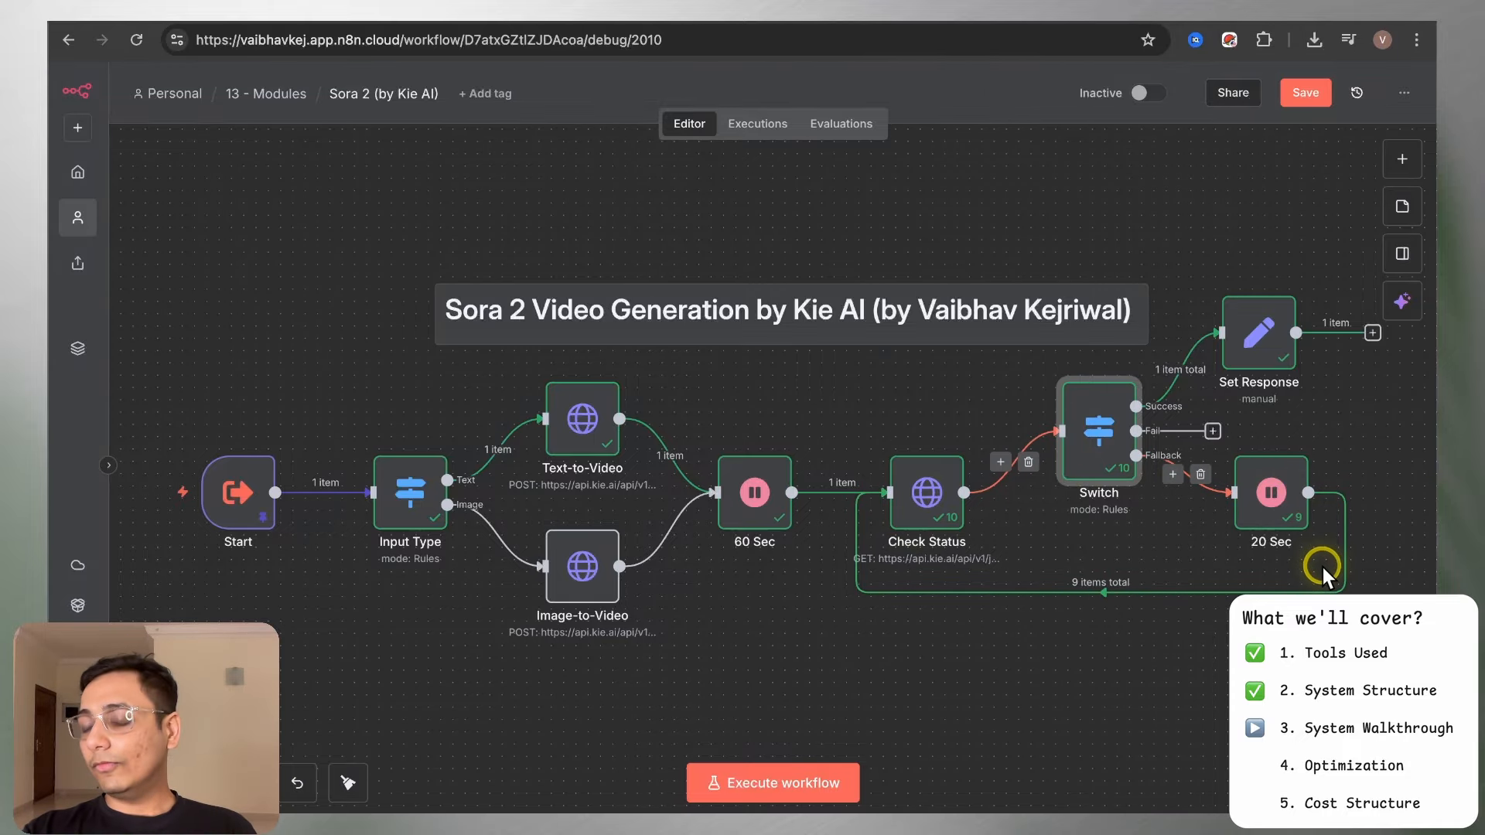
double_click(1088, 428)
key(Escape)
Open the Set Response node and compare its mapped fields with the input, highlighting the resultUrls wrapper in resultJson
double_click(1254, 333)
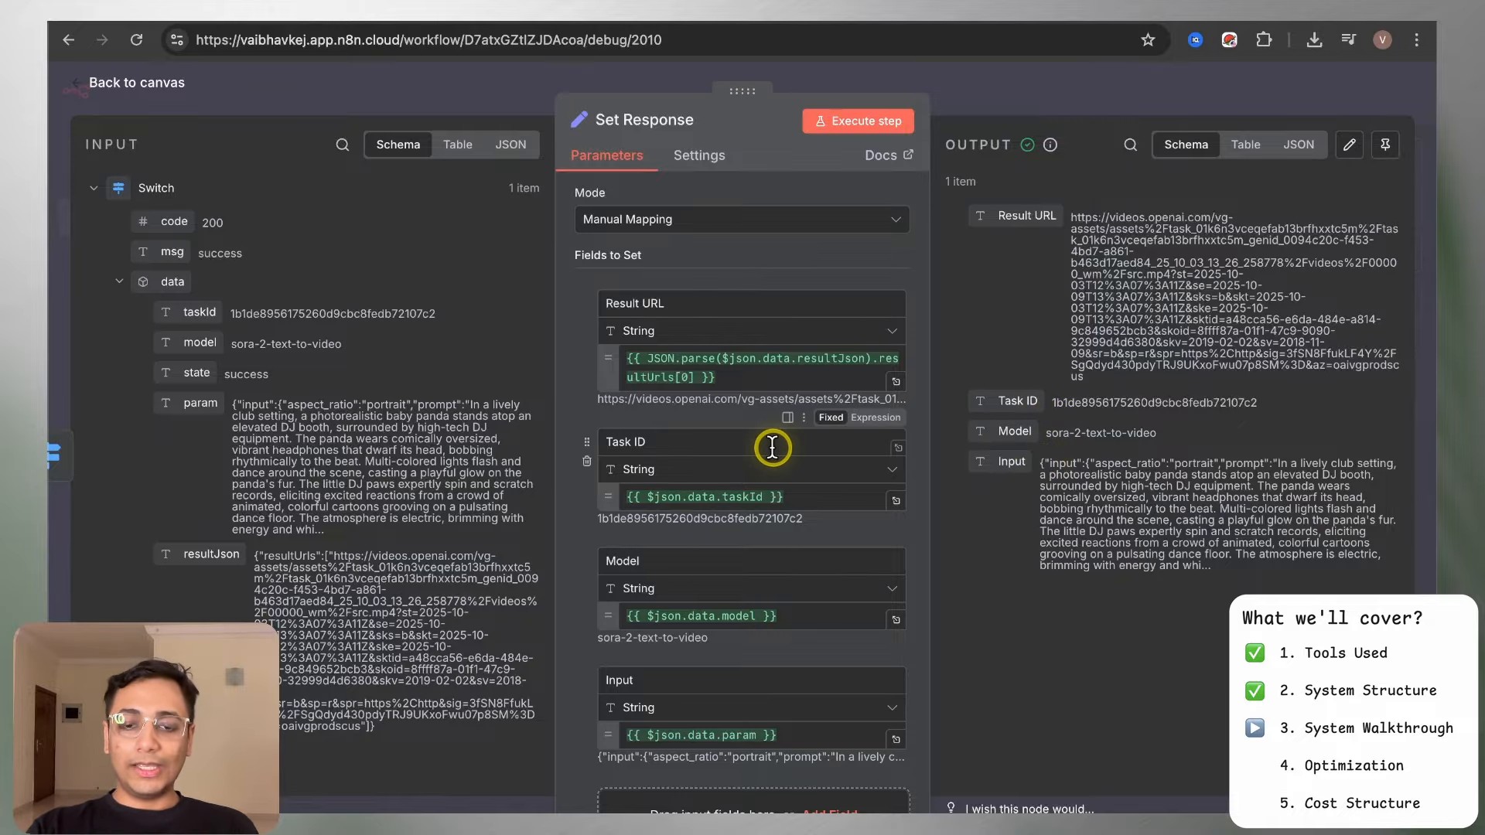
scroll(771, 447, down, 3)
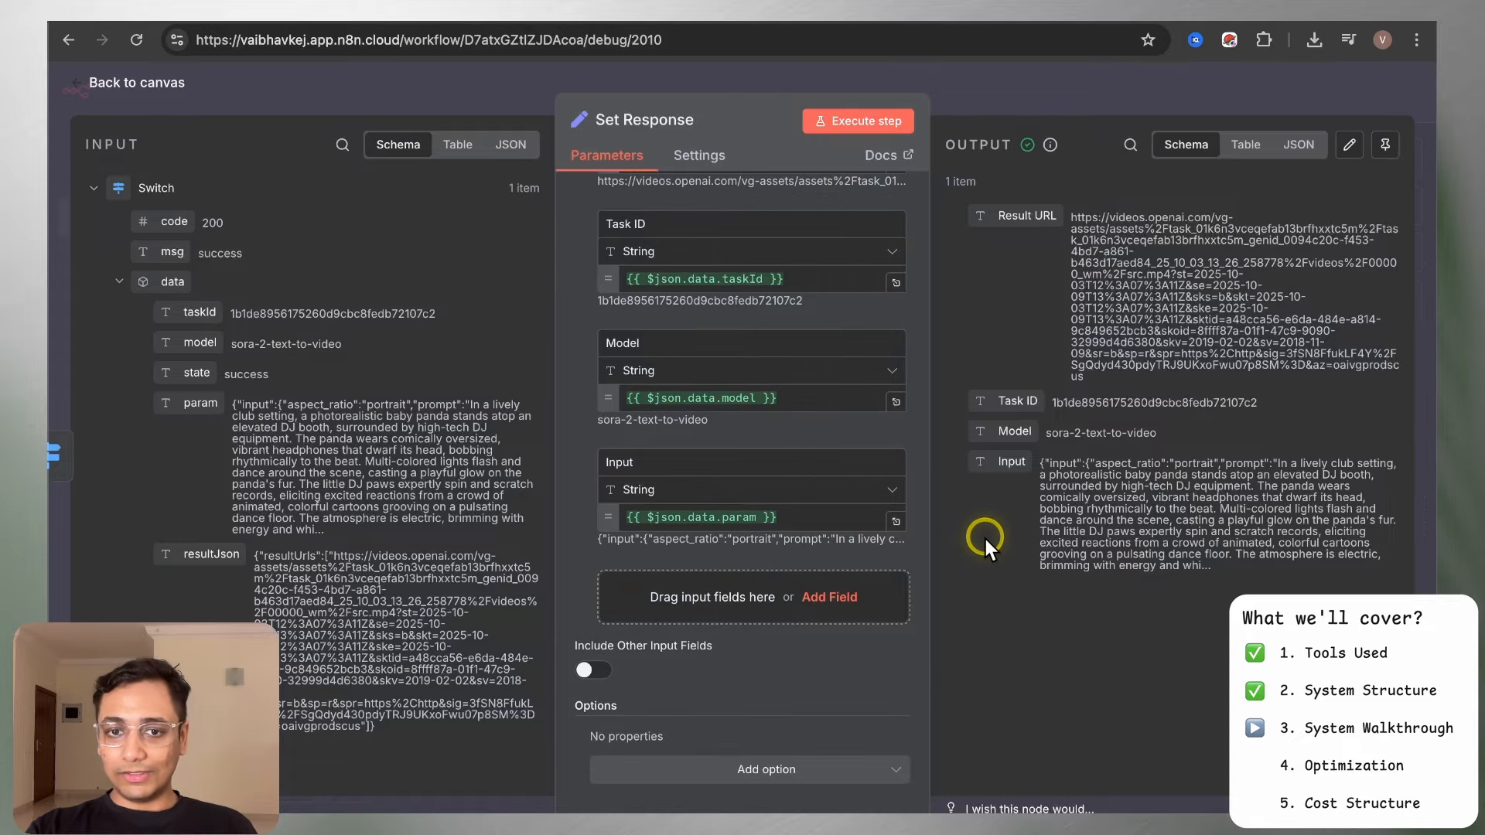
scroll(735, 335, up, 4)
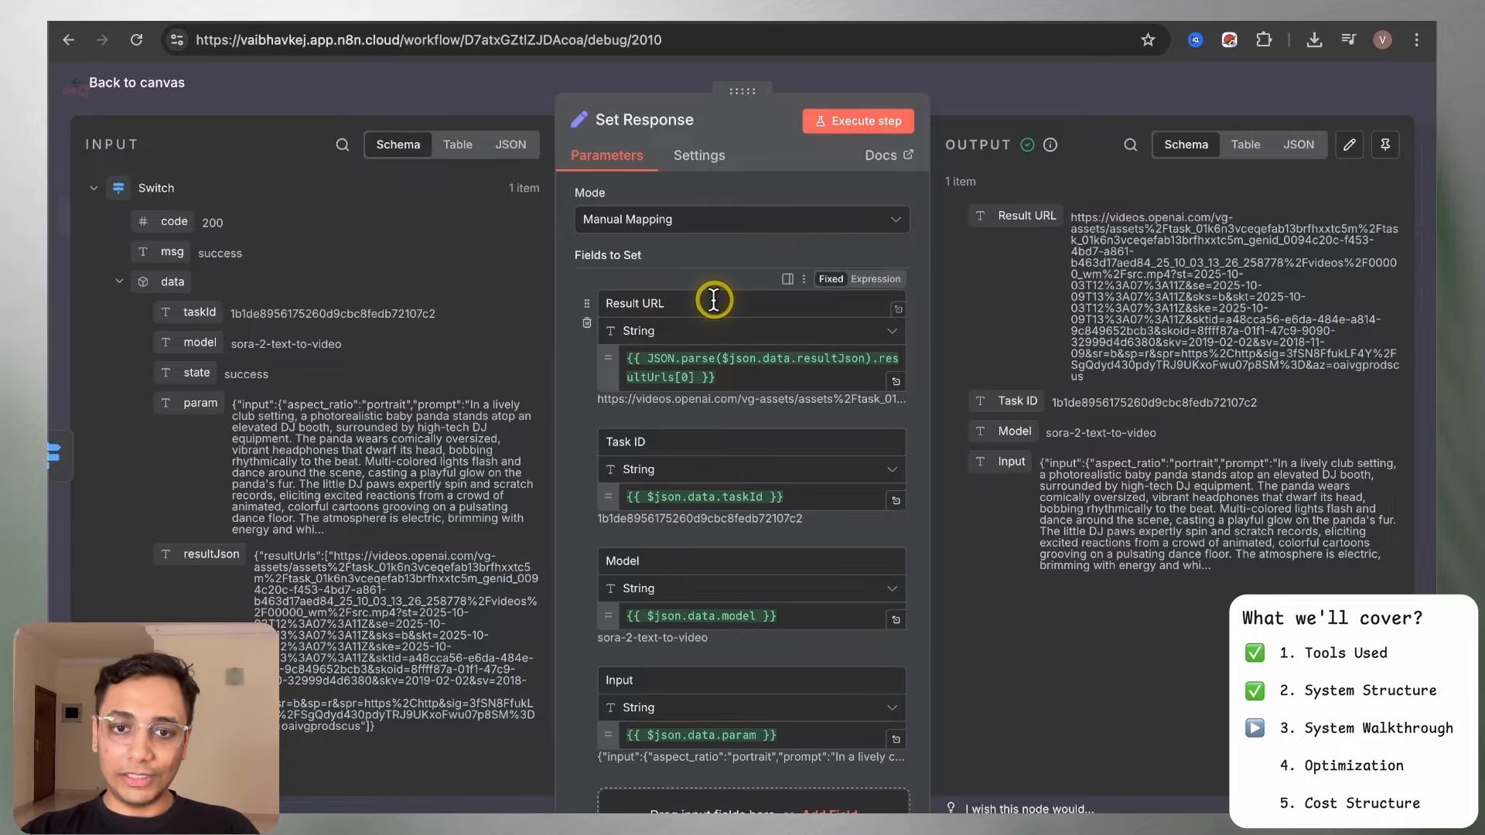
scroll(348, 398, down, 3)
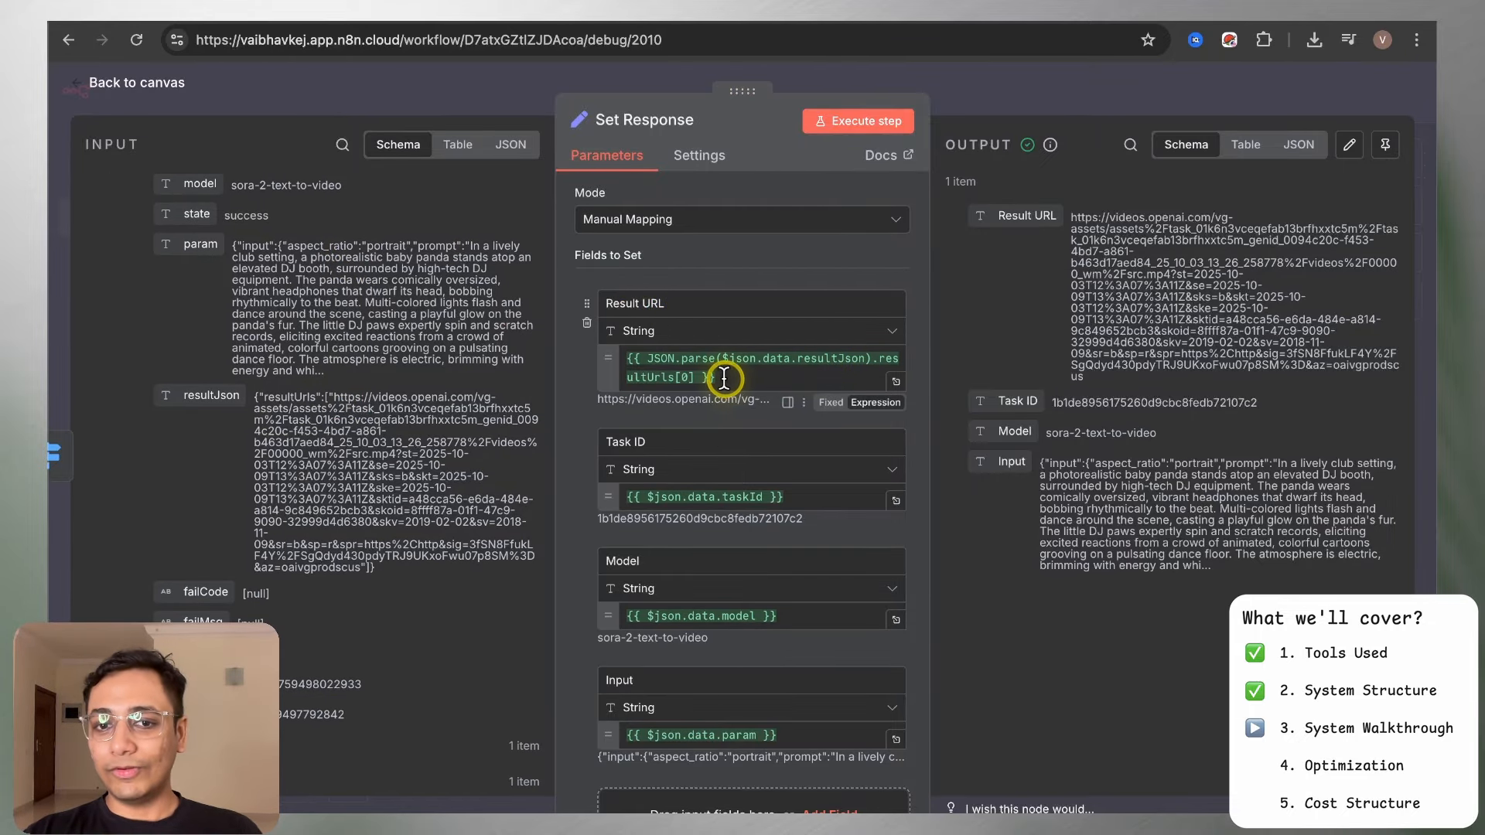
drag(253, 396, 331, 395)
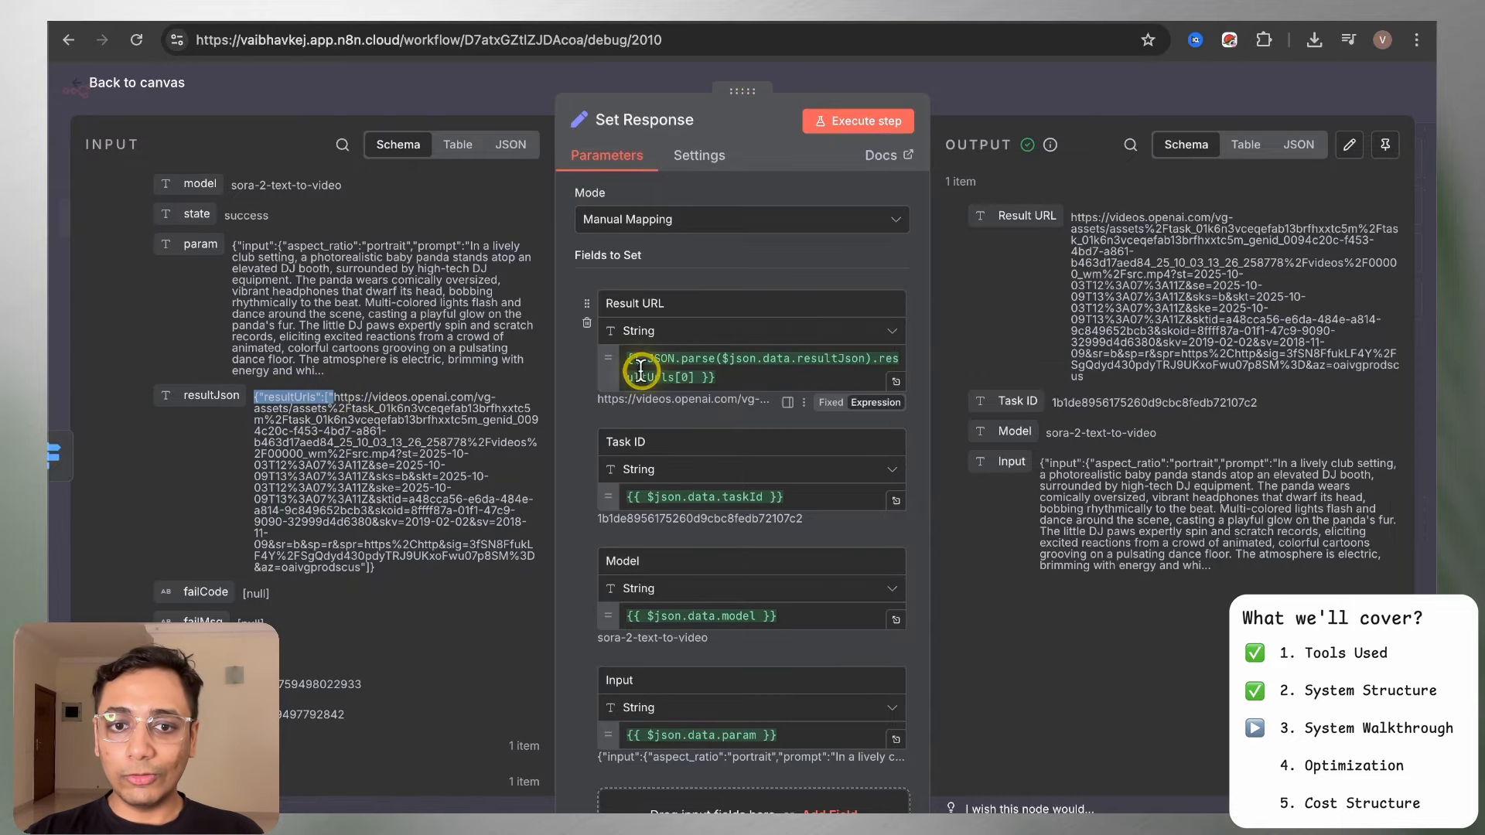
click(639, 399)
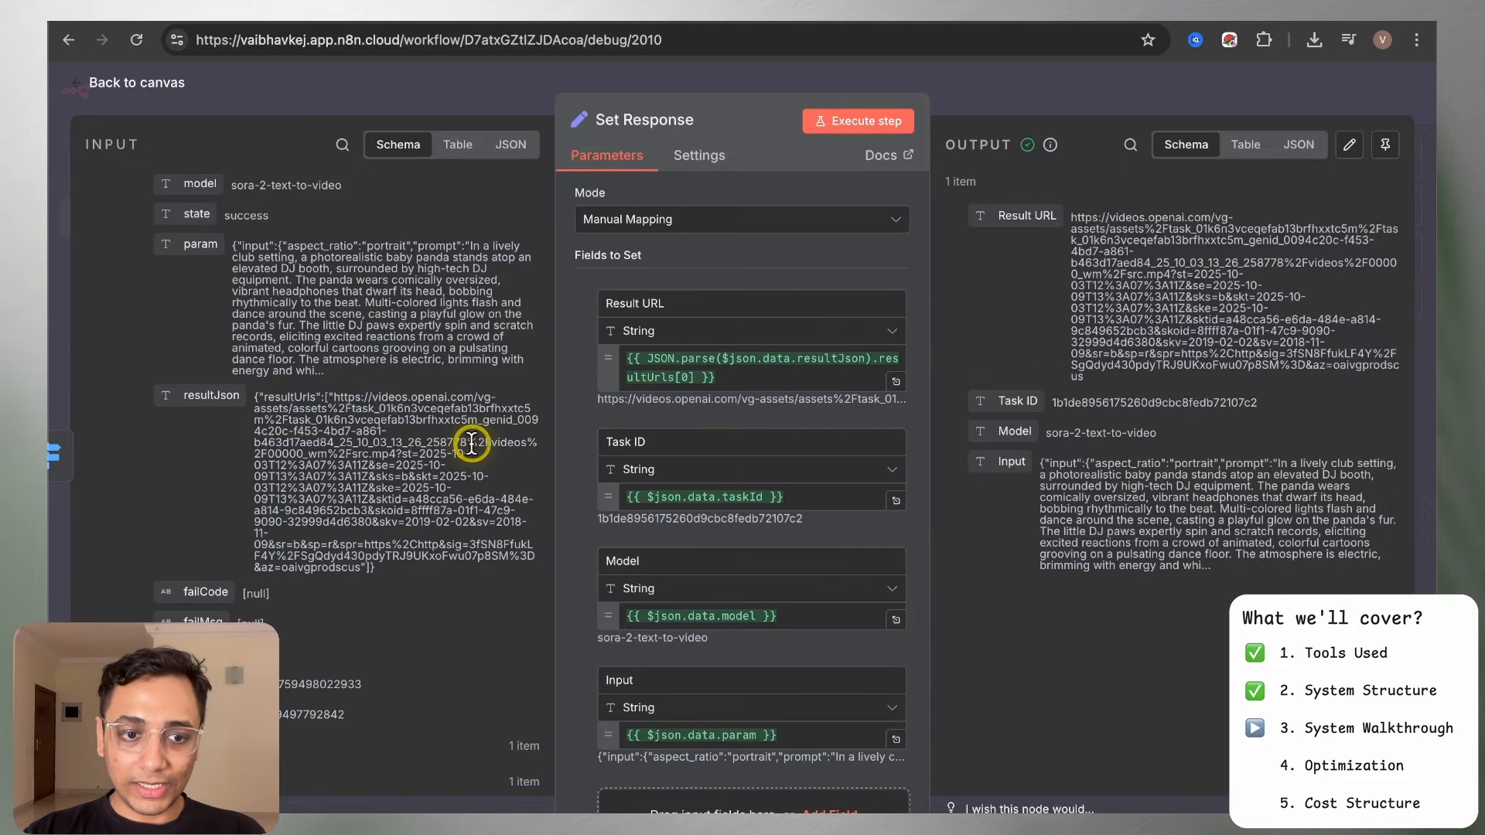
scroll(472, 445, up, 2)
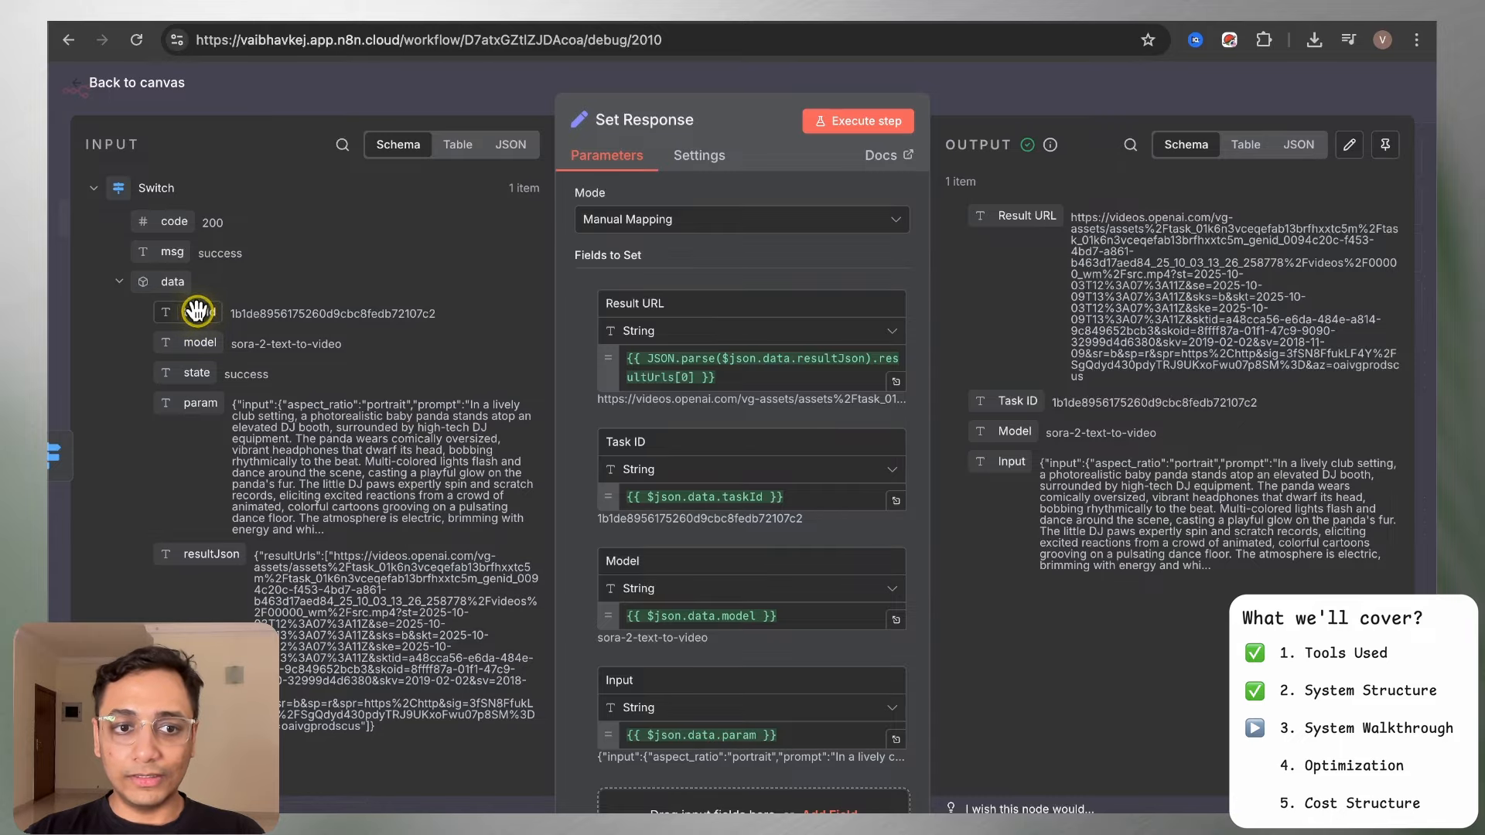
Try mapping the taskId, model and param input fields in Set Response, clear the duplicate model expression and close the node
drag(190, 311, 410, 324)
scroll(662, 402, down, 3)
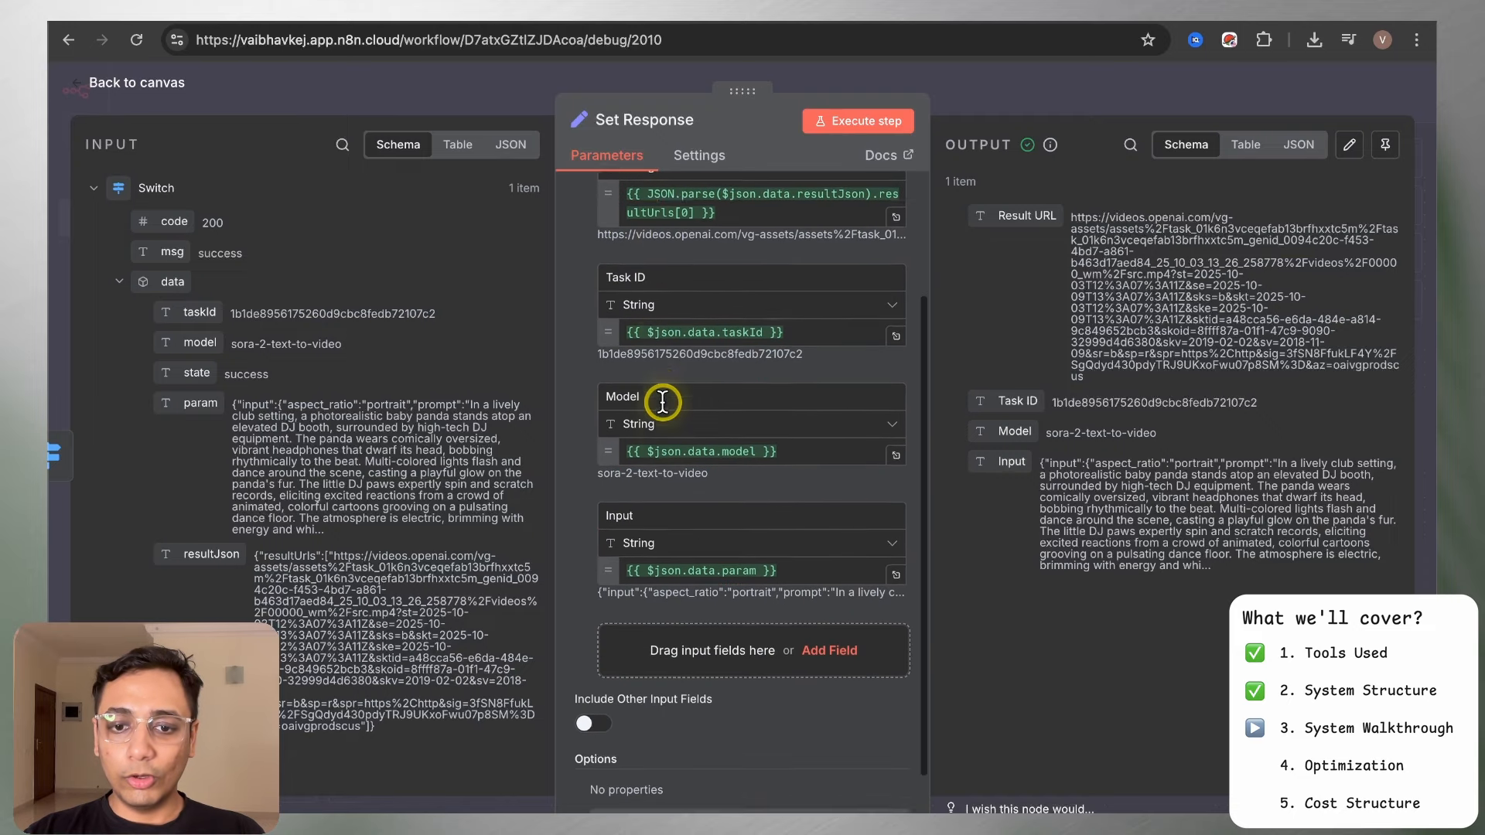
drag(193, 340, 819, 399)
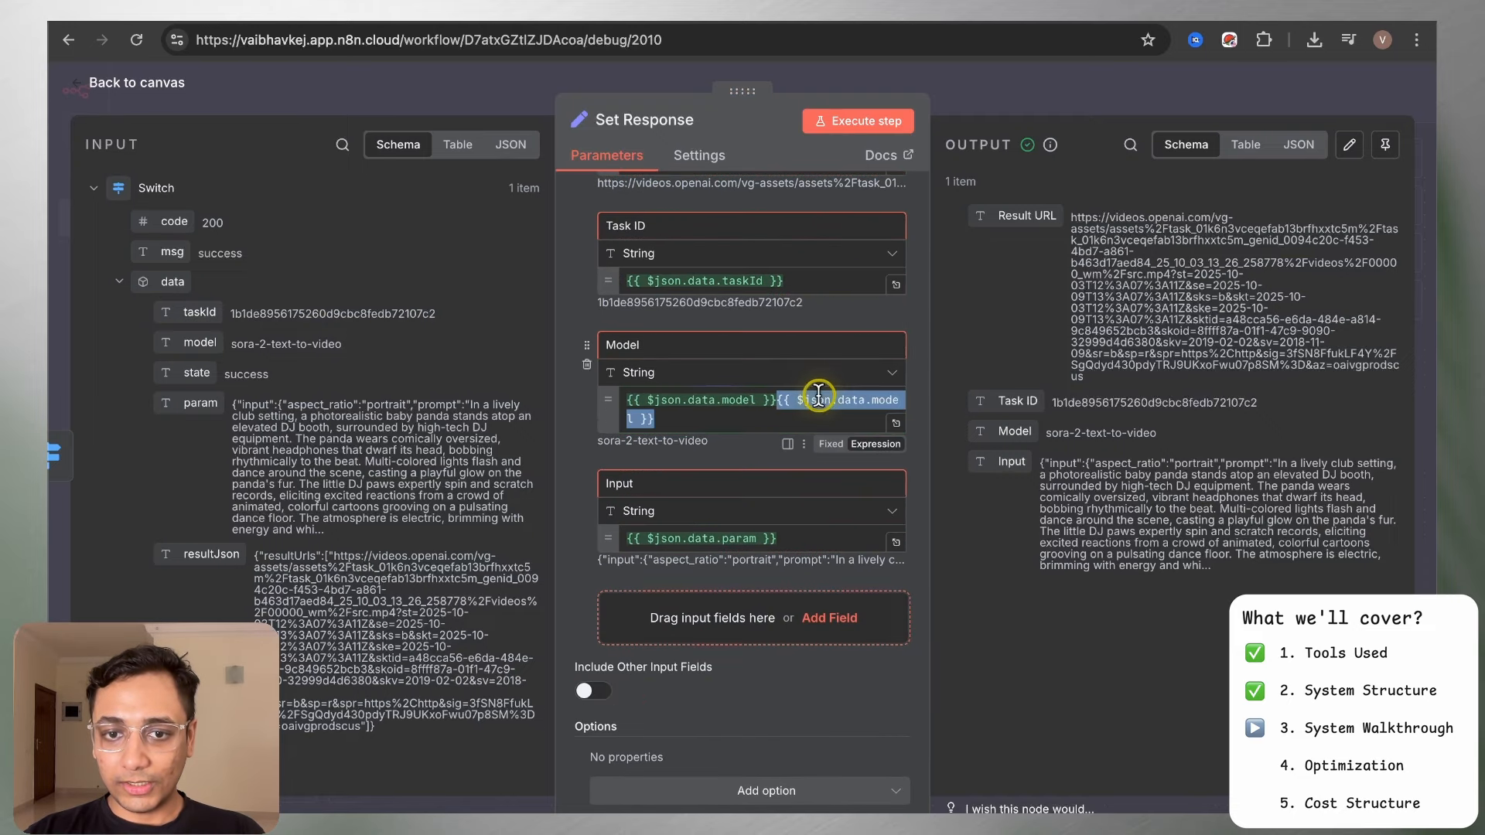
key(BackSpace)
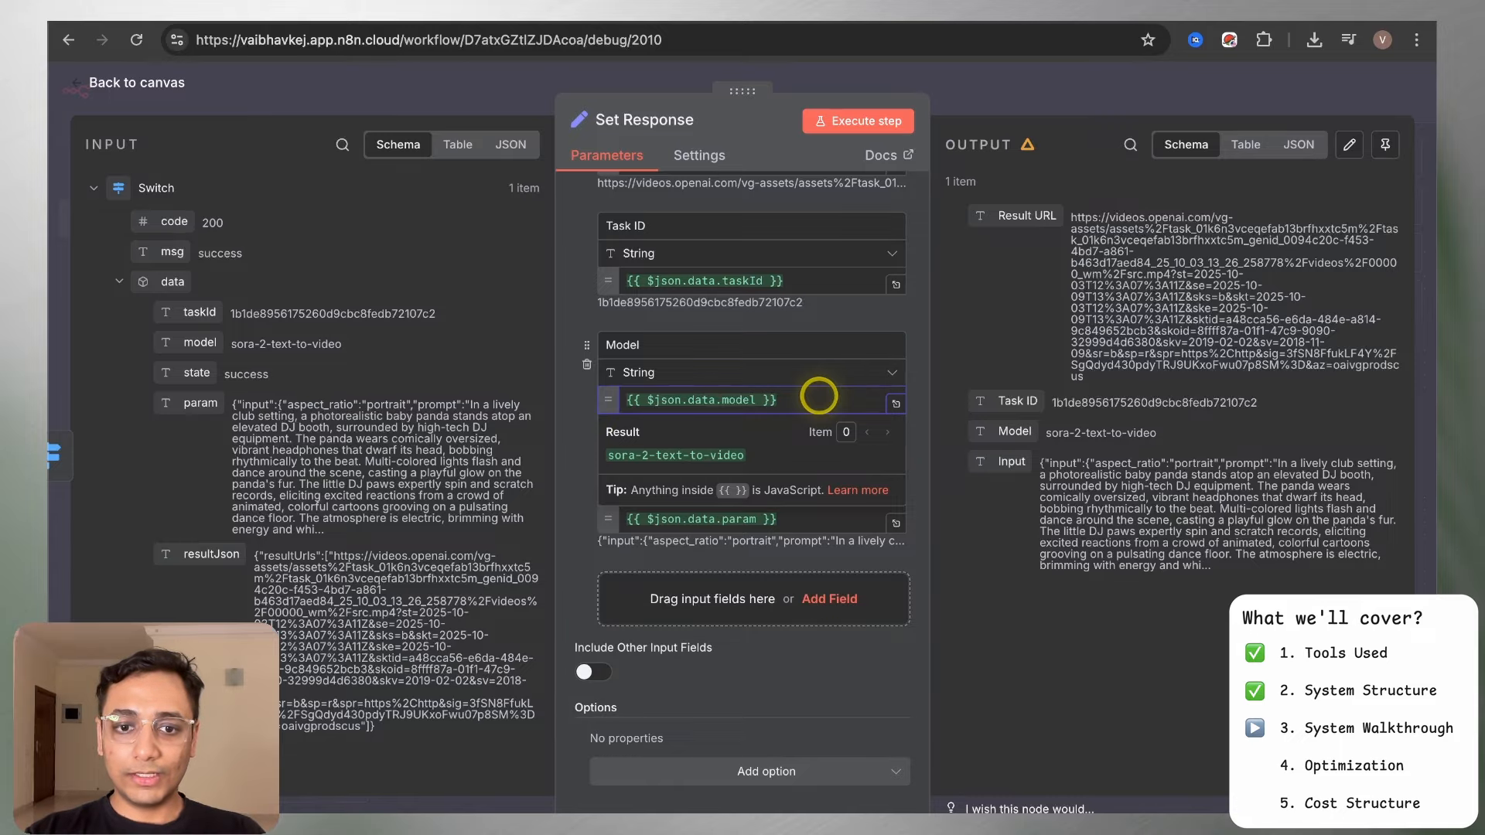
click(916, 373)
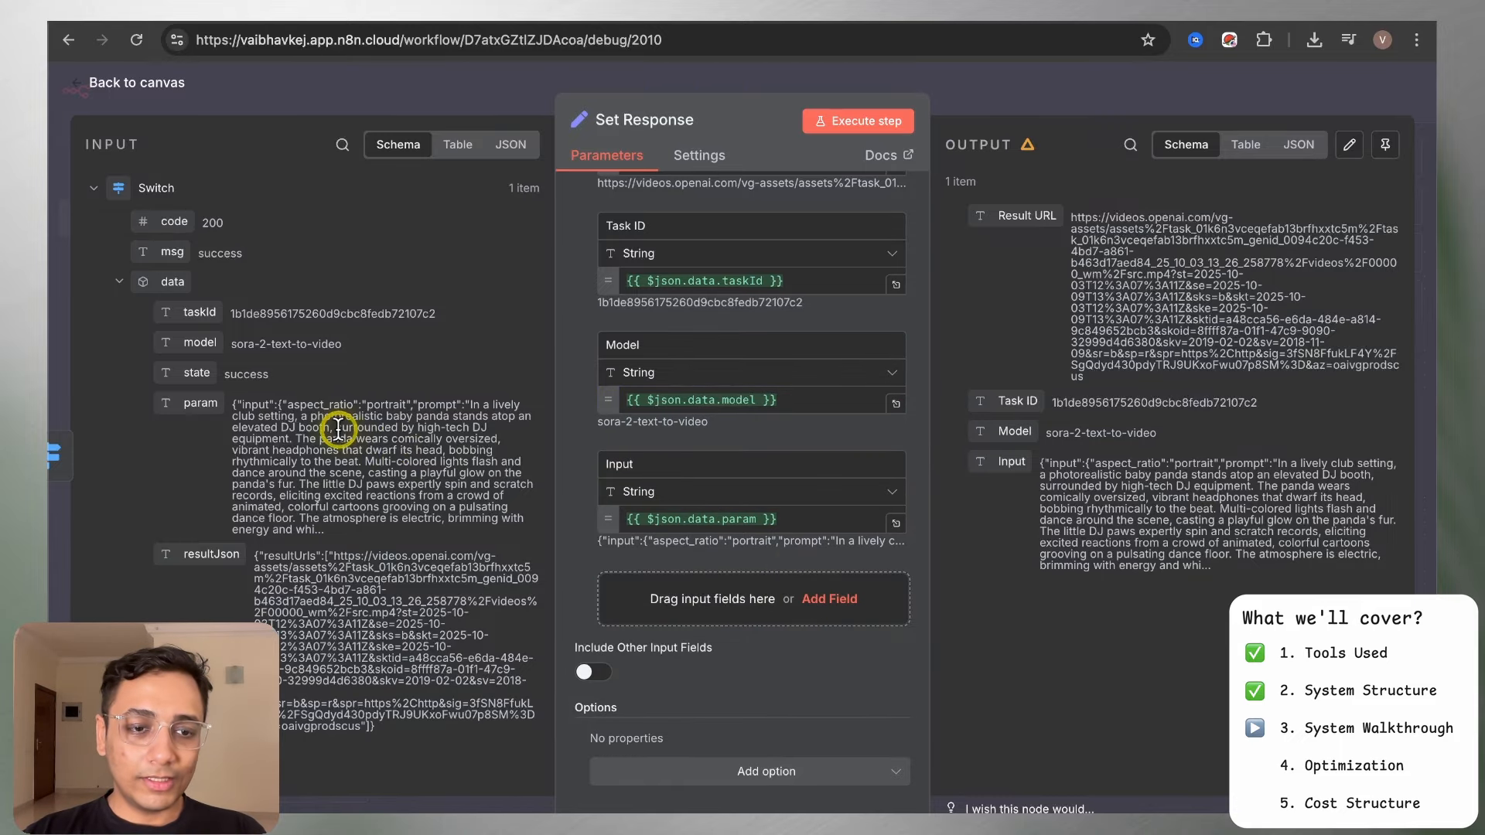
scroll(329, 424, down, 3)
drag(201, 285, 822, 507)
click(1033, 94)
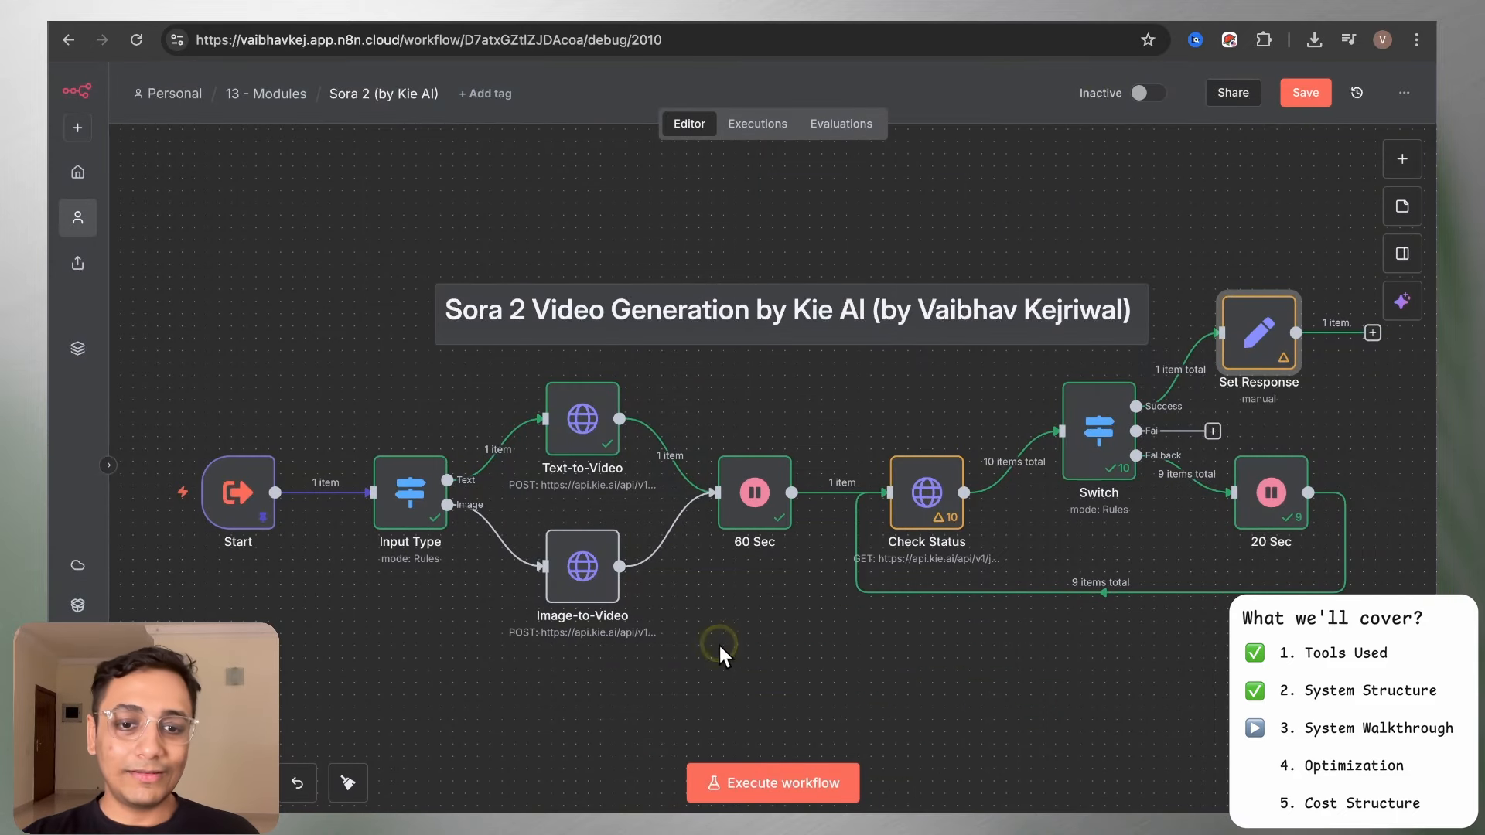
Open the Image-to-Video node and examine its JSON body in the expanded expression editor, including the image_urls Google Drive link
double_click(588, 569)
scroll(656, 554, down, 5)
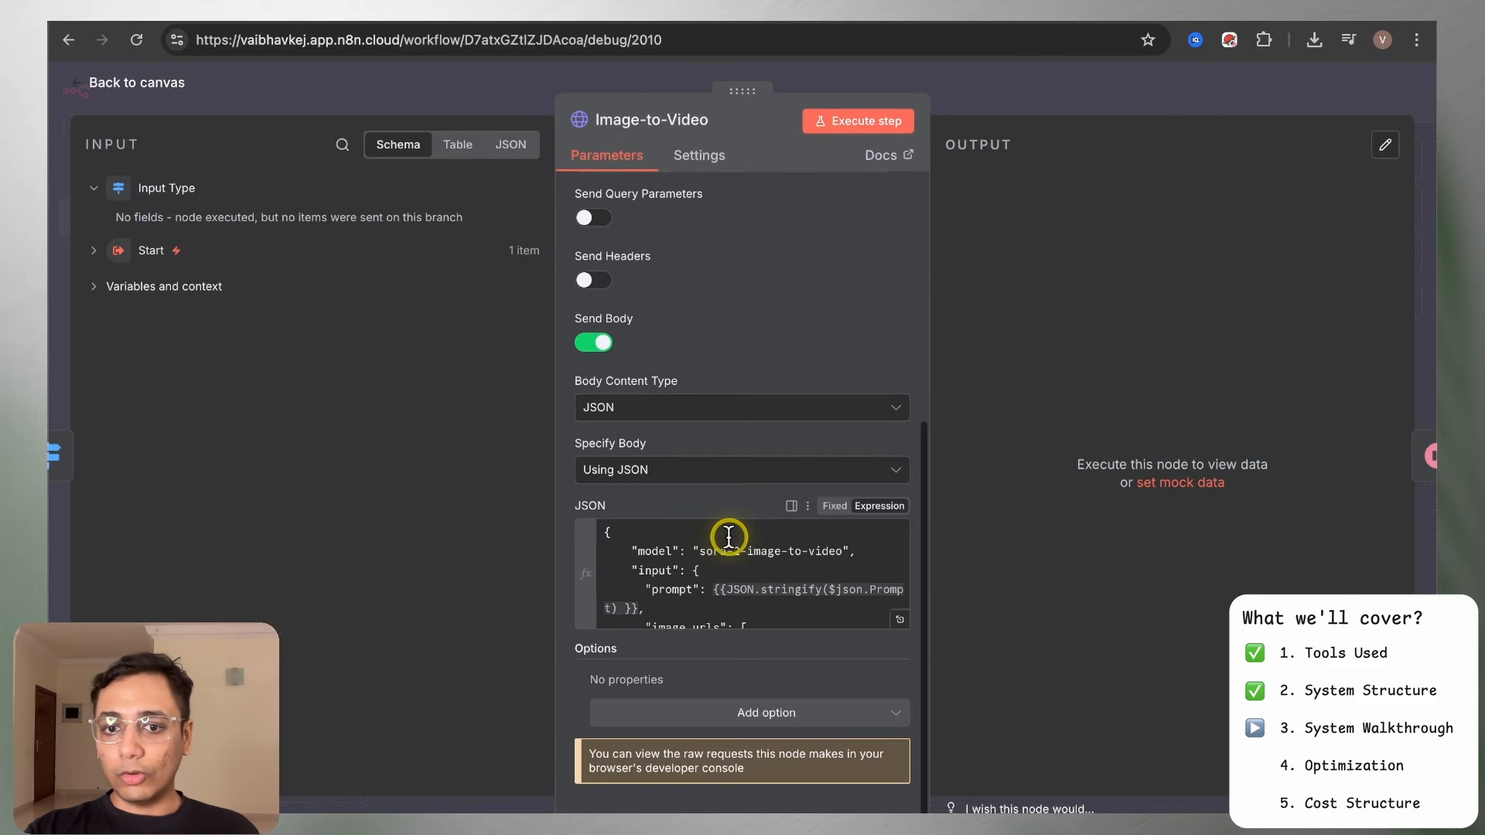
click(898, 613)
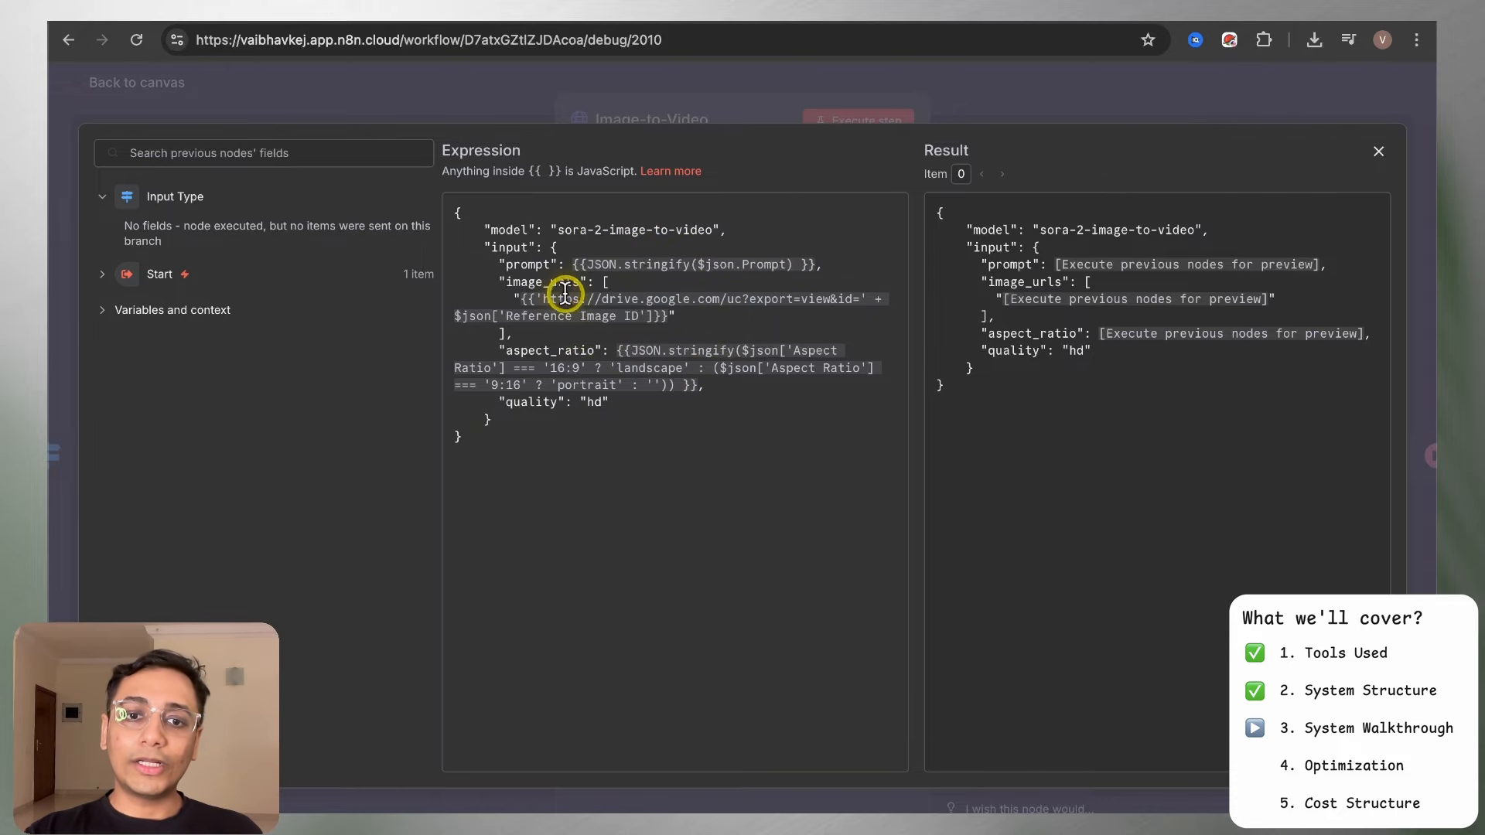
Close the Image-to-Video expression editor and node, and save the Sora 2 (by Kie AI) workflow
click(982, 101)
click(985, 102)
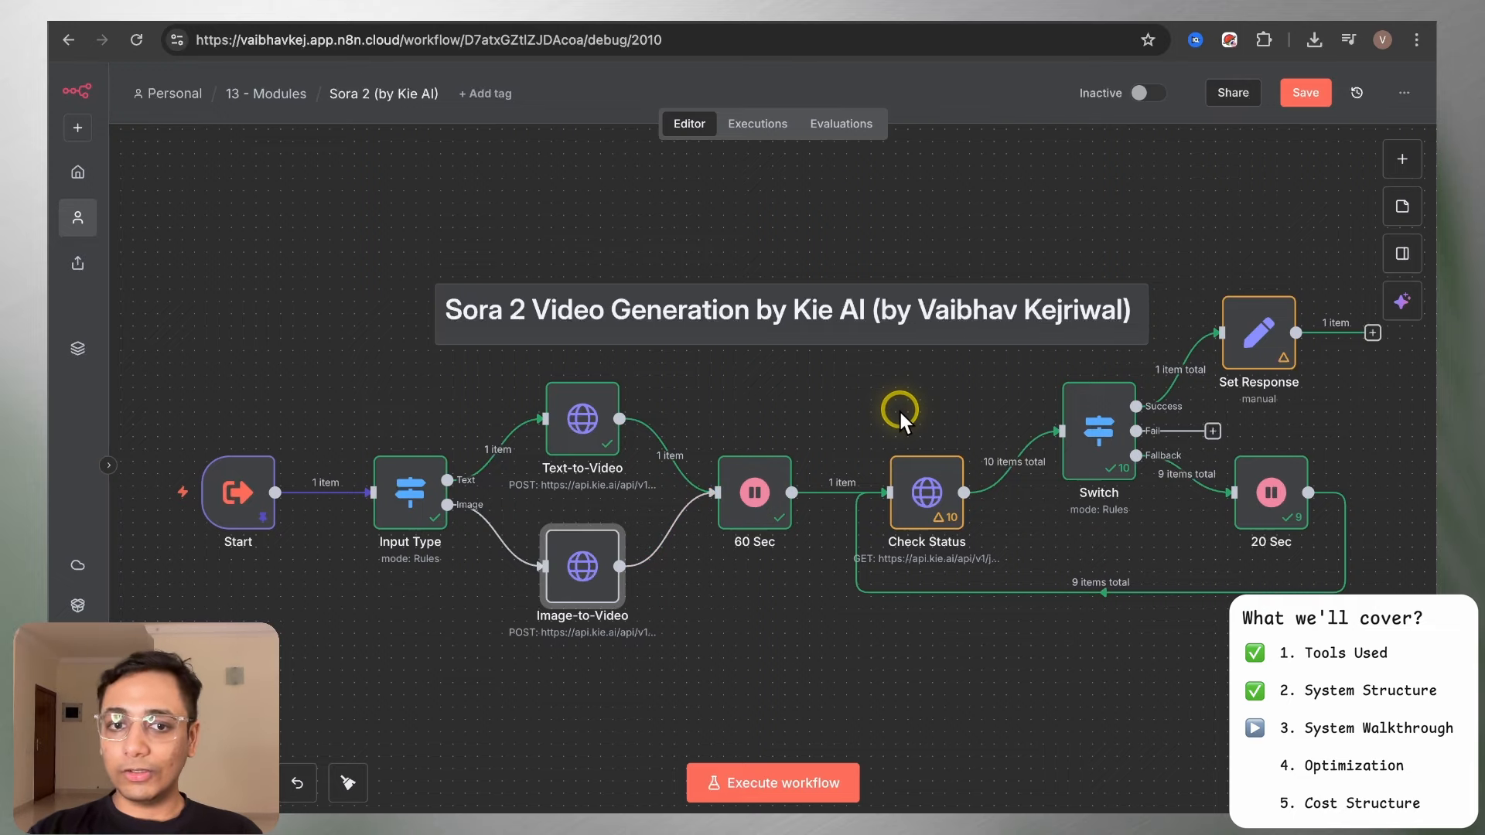
key(ctrl+s)
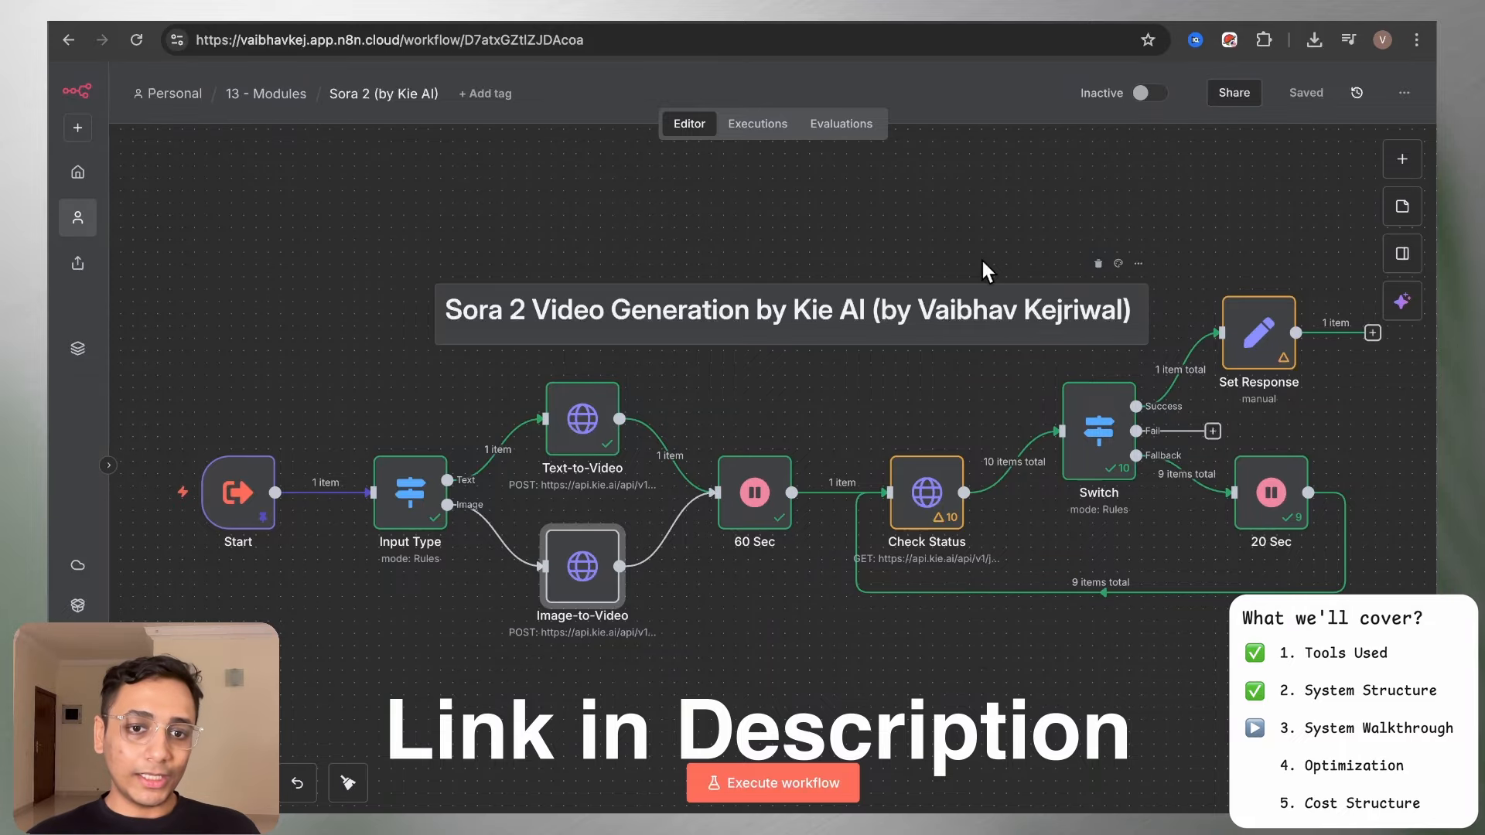
In the 015 - Sora2 Automation workflow, review the Get Result node's GET request and binary output, and preview the first video
click(1158, 658)
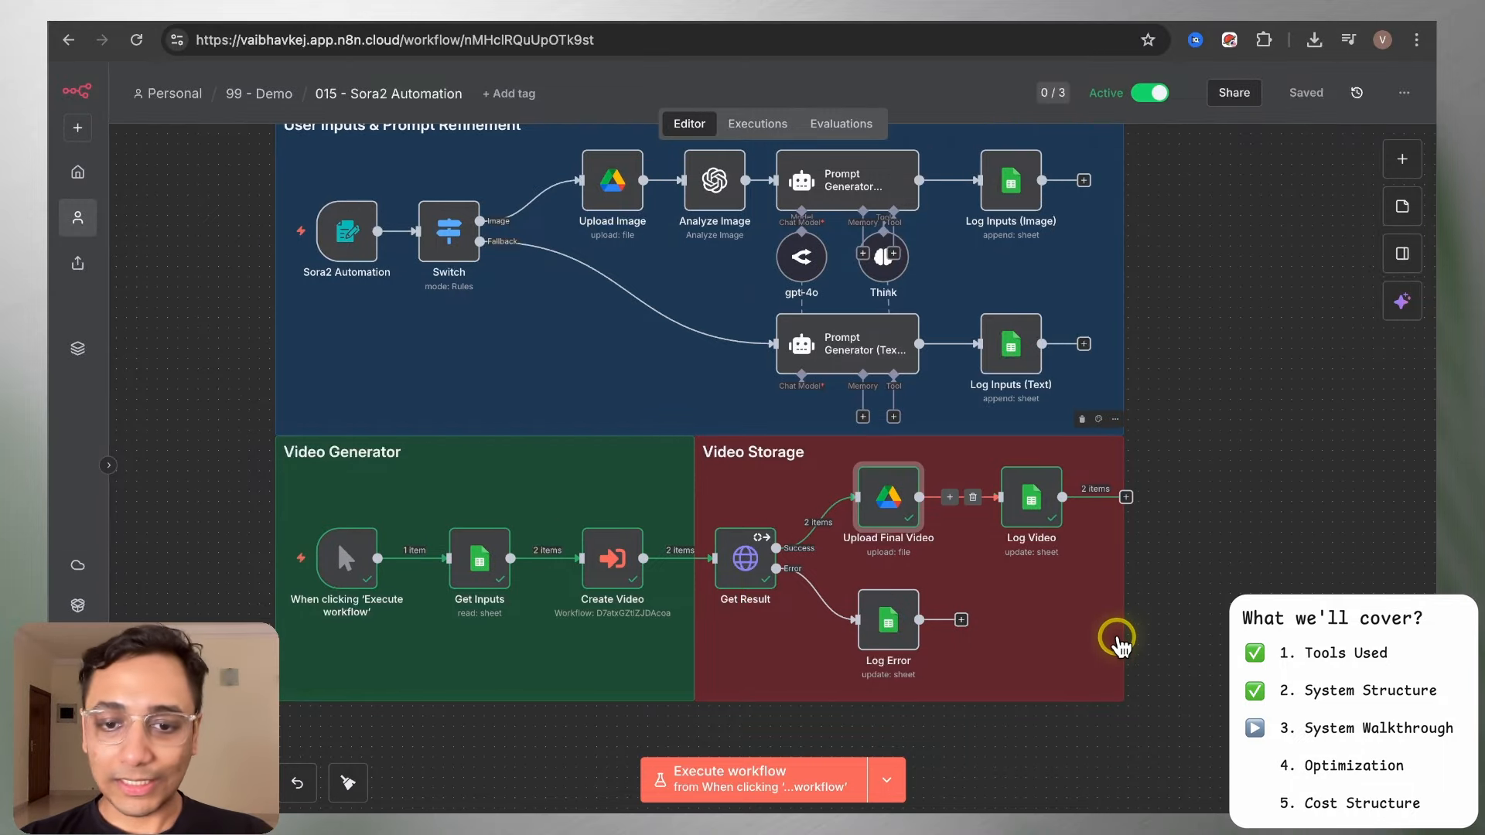
double_click(739, 549)
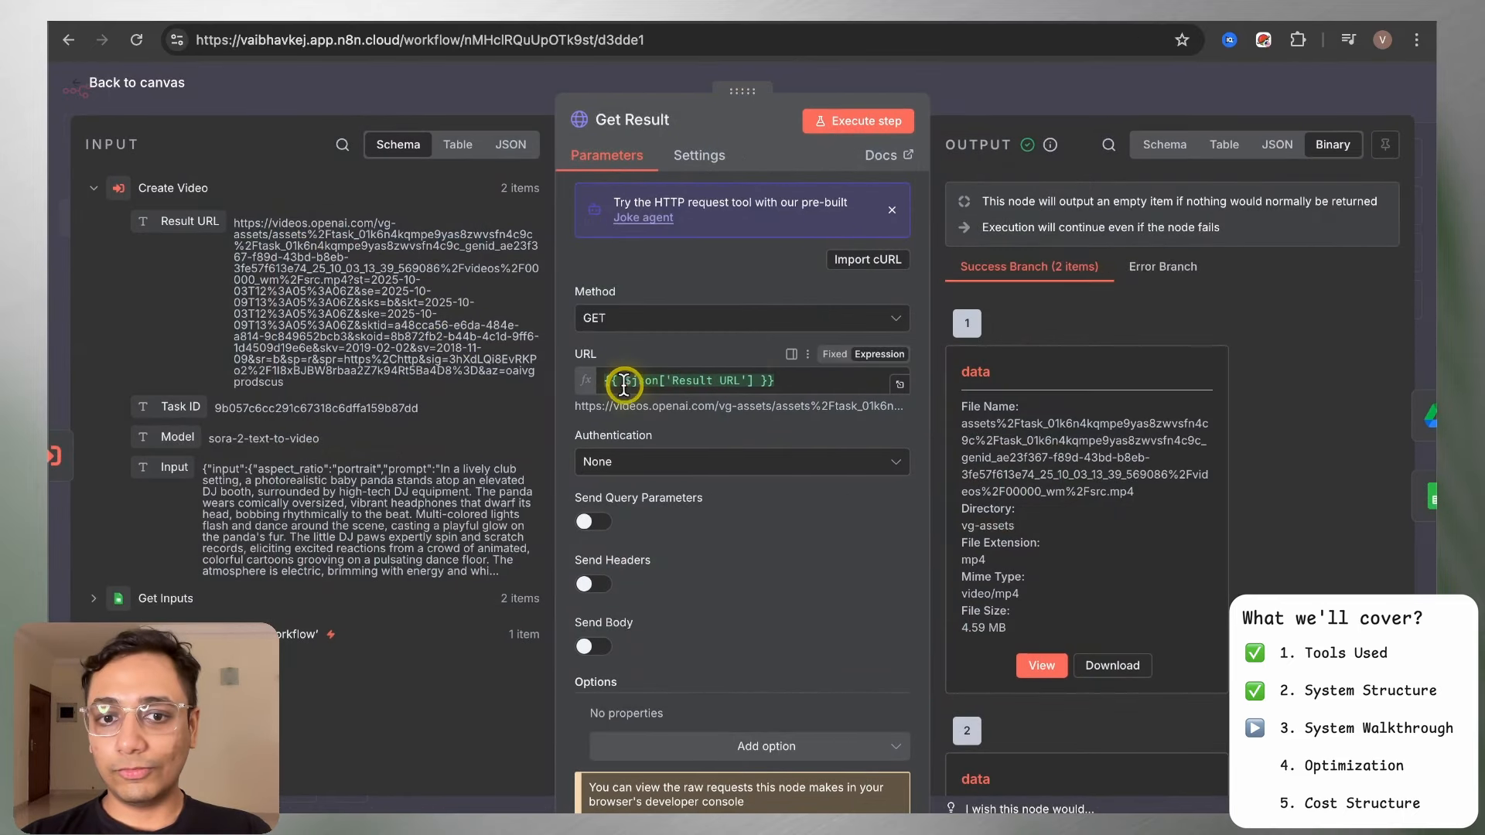
scroll(775, 387, down, 1)
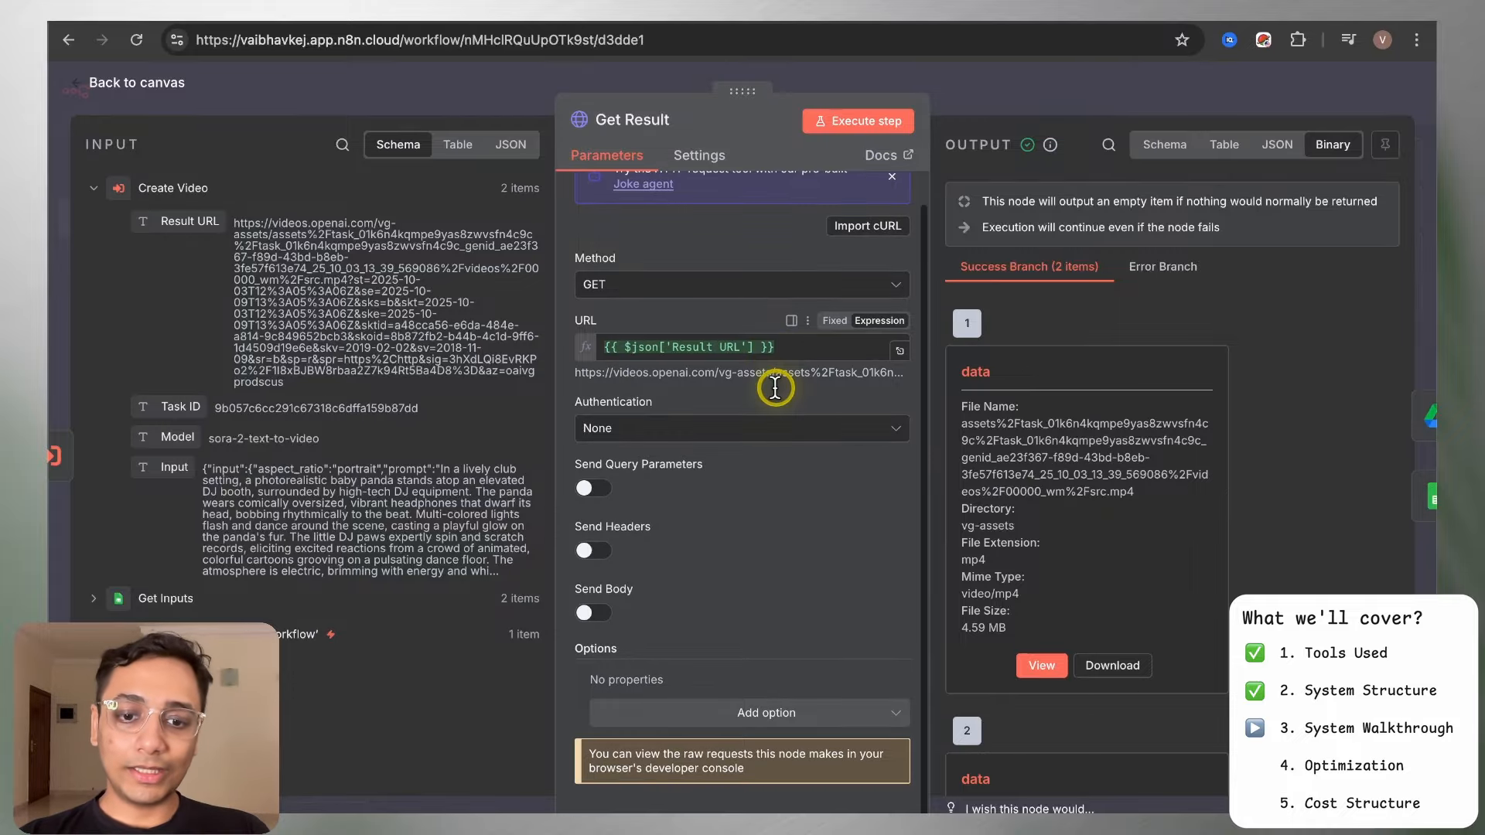
scroll(777, 391, up, 1)
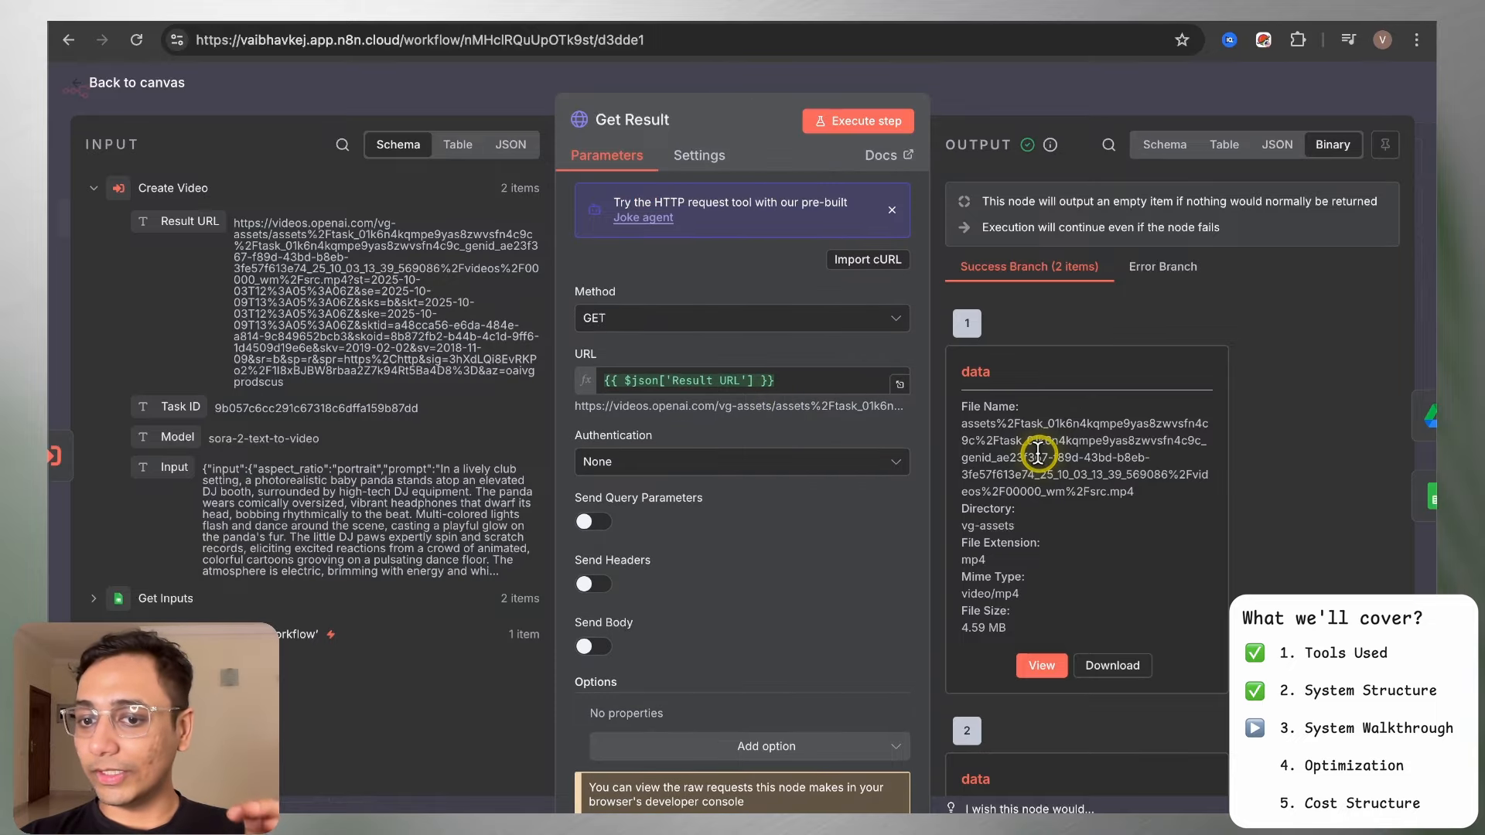
scroll(1025, 568, down, 5)
scroll(990, 379, up, 2)
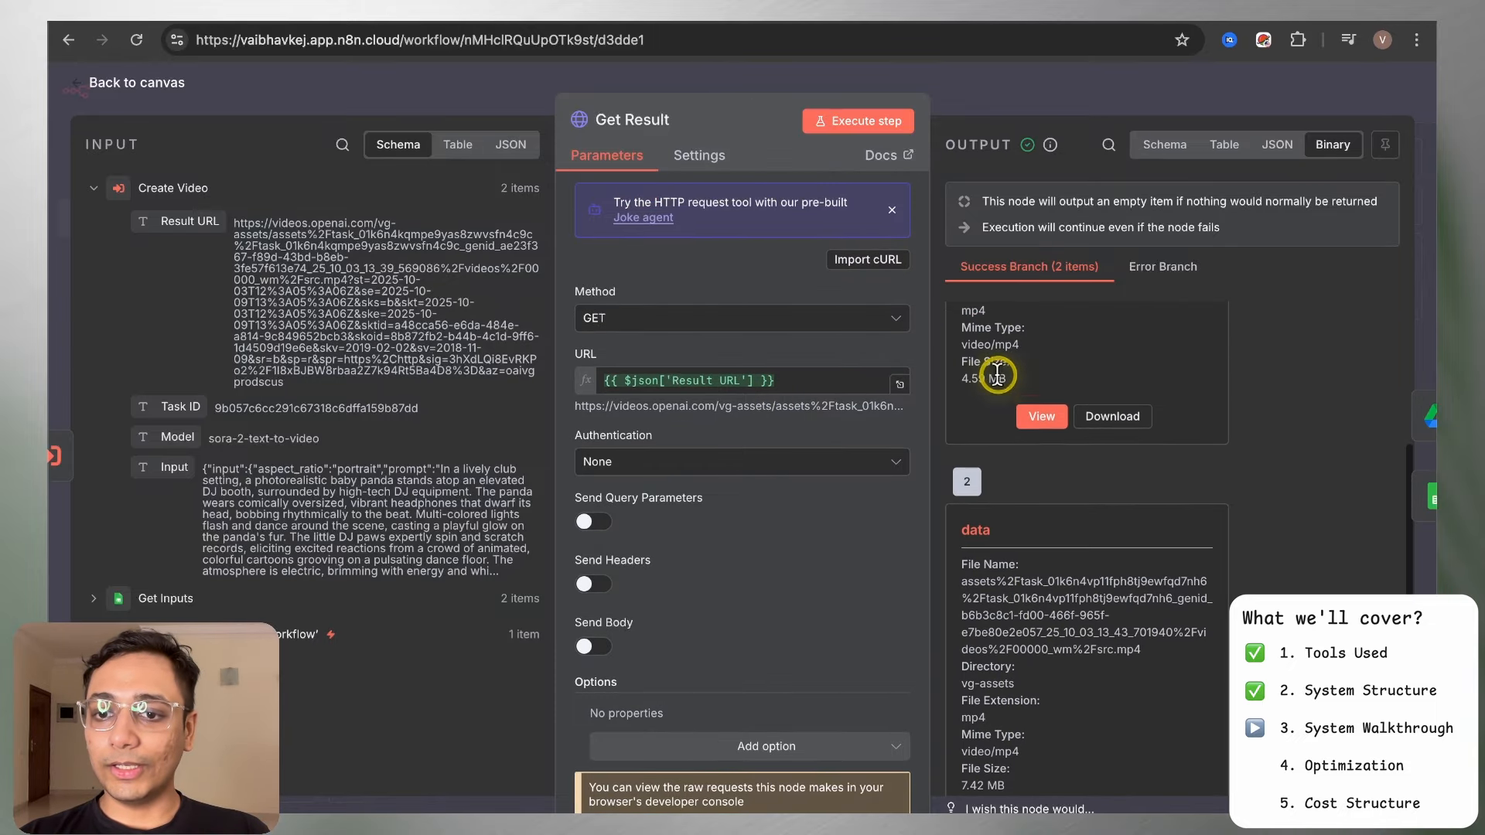
click(1036, 416)
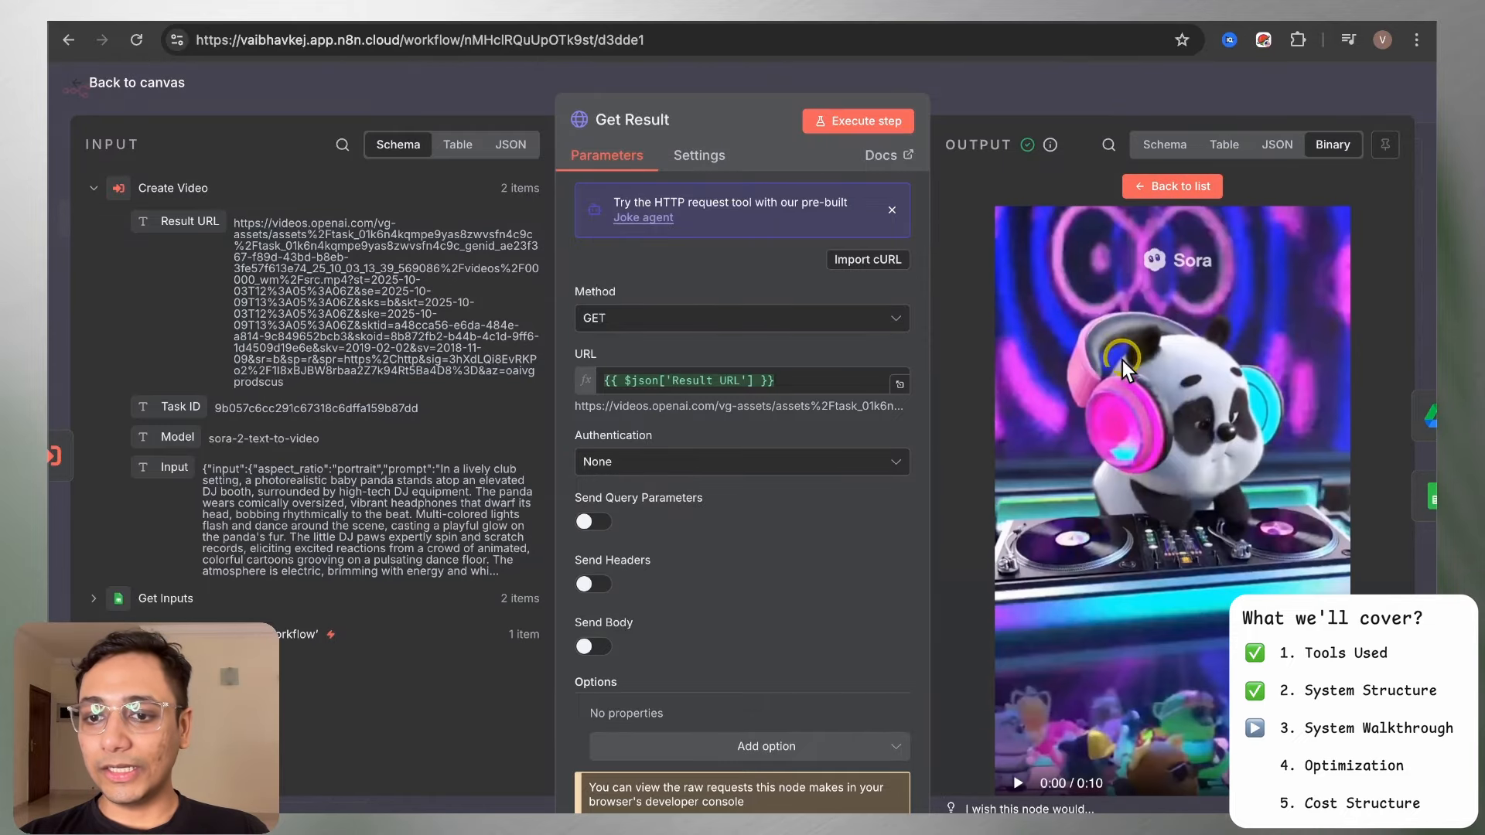
click(1214, 89)
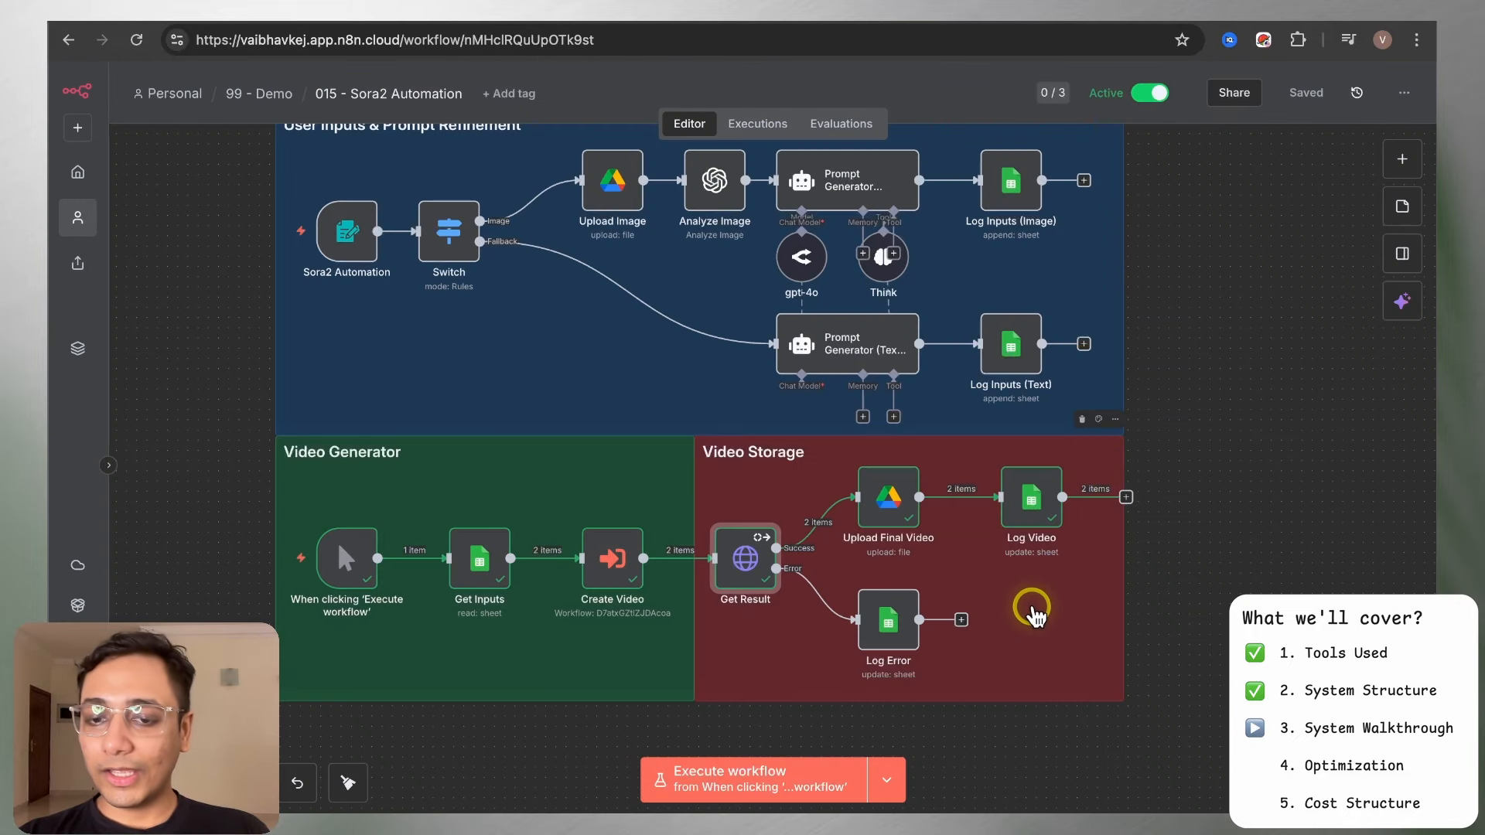
Review the Upload Final Video node's file name expression and its 015 - Final Video parent folder, then close the node
double_click(890, 495)
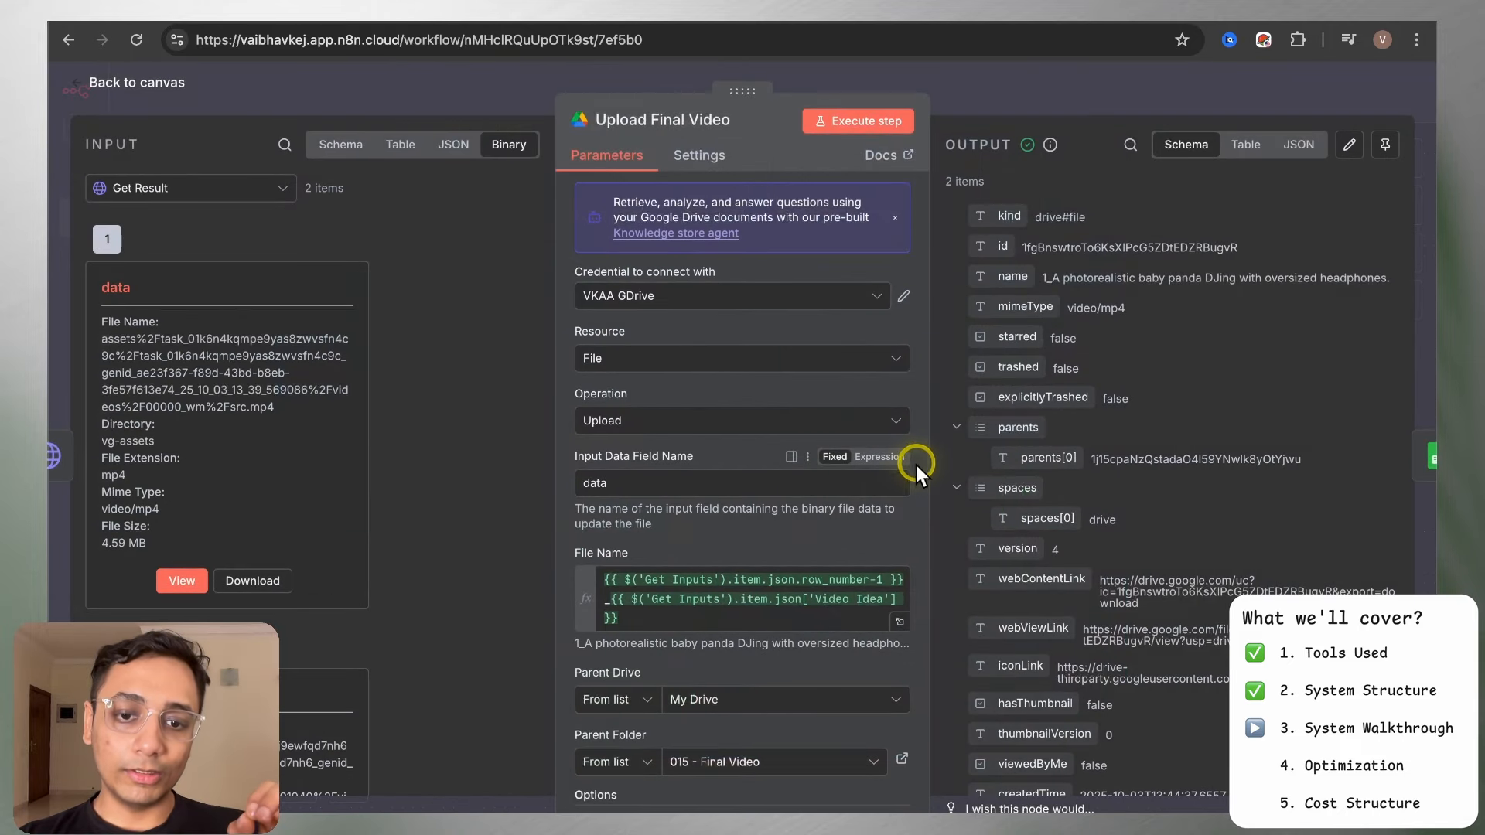
scroll(771, 418, down, 2)
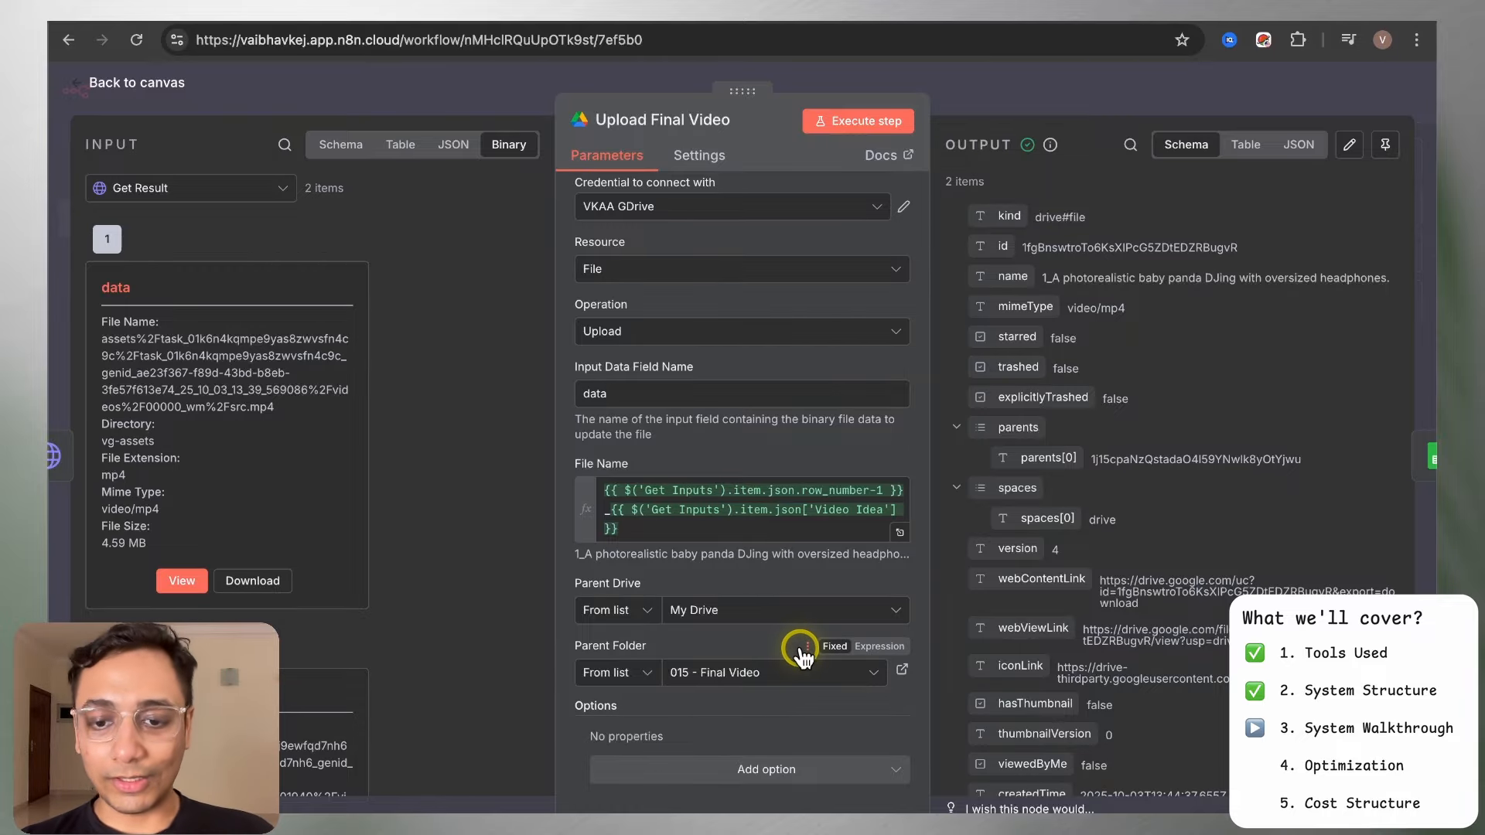
click(1018, 86)
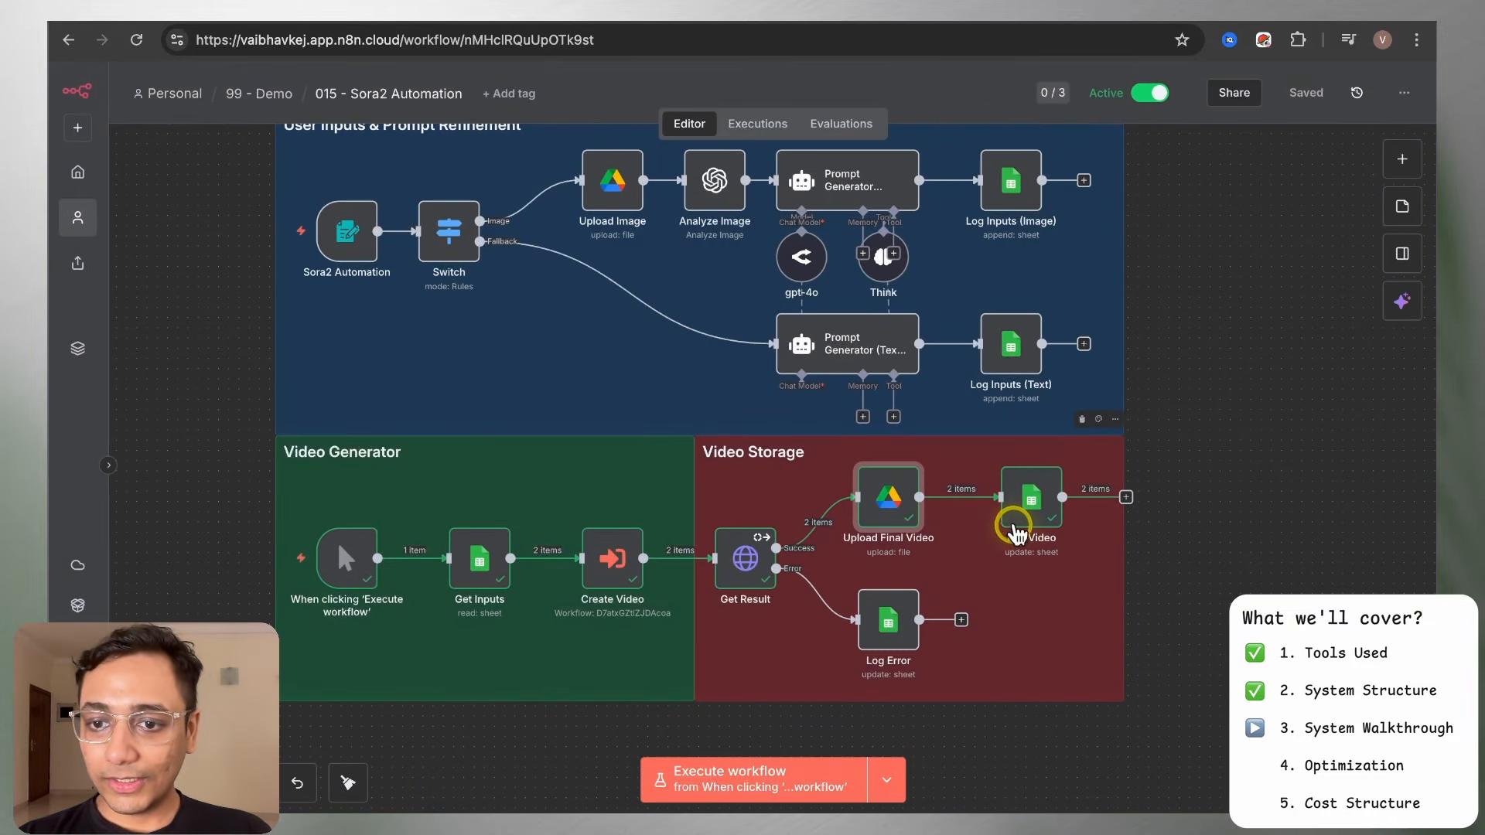
Review the Log Video node's Tracker sheet, Submitted At matching column and all mapped values from Drive Video Link to Model
double_click(1029, 504)
scroll(780, 435, down, 5)
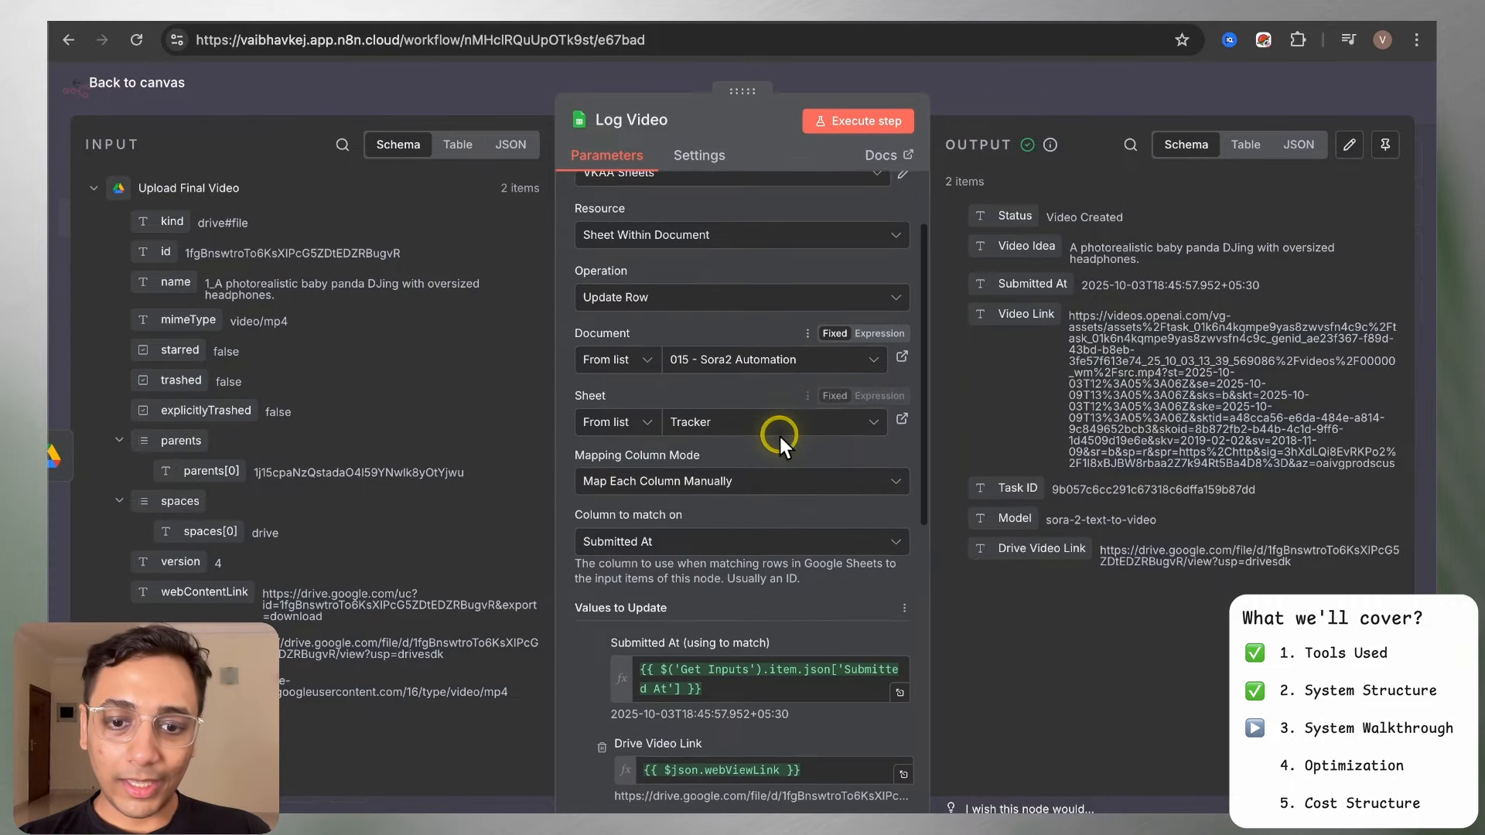
scroll(779, 434, down, 2)
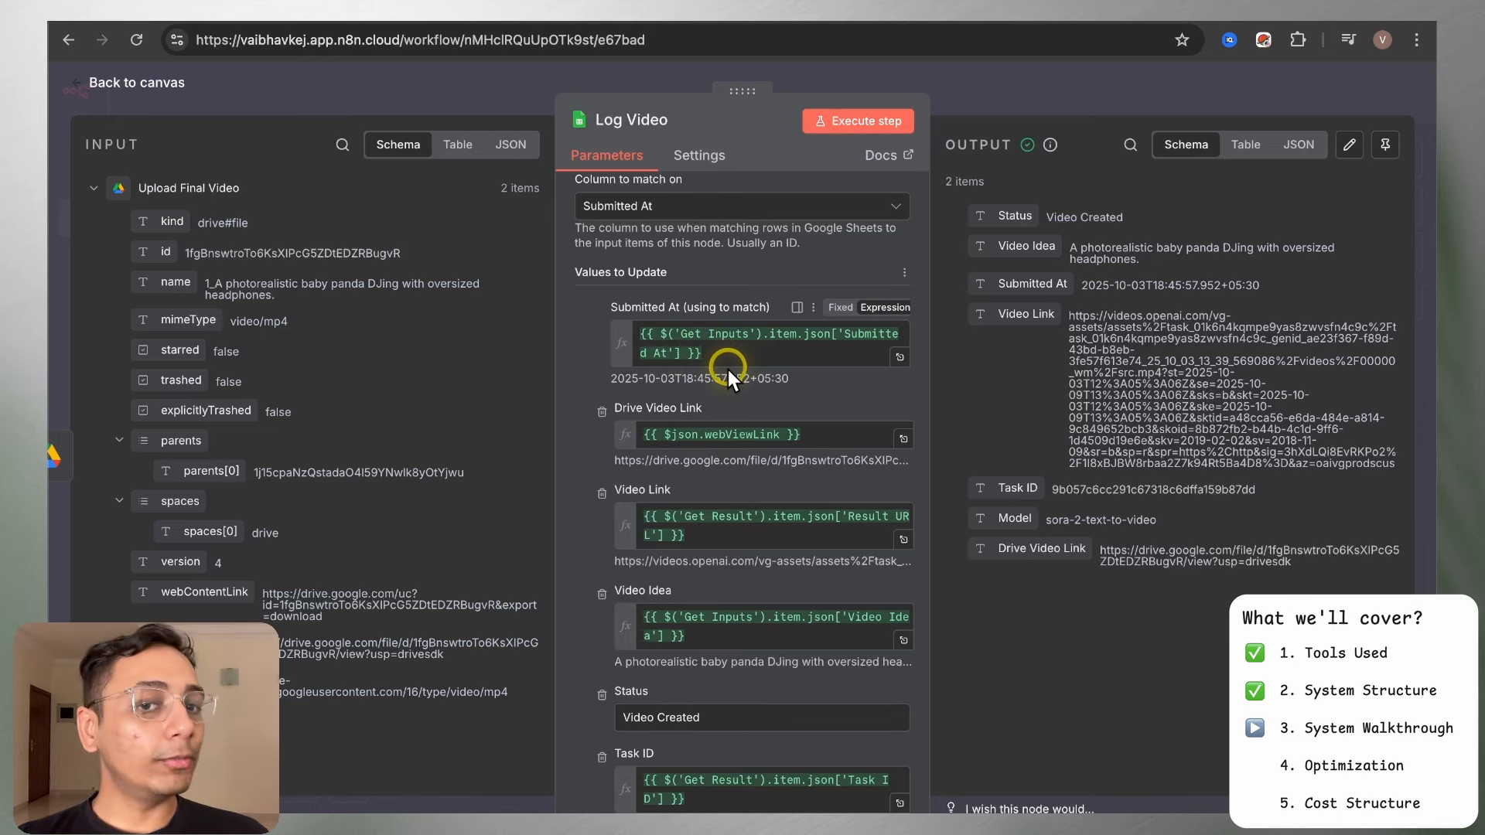
scroll(727, 370, down, 3)
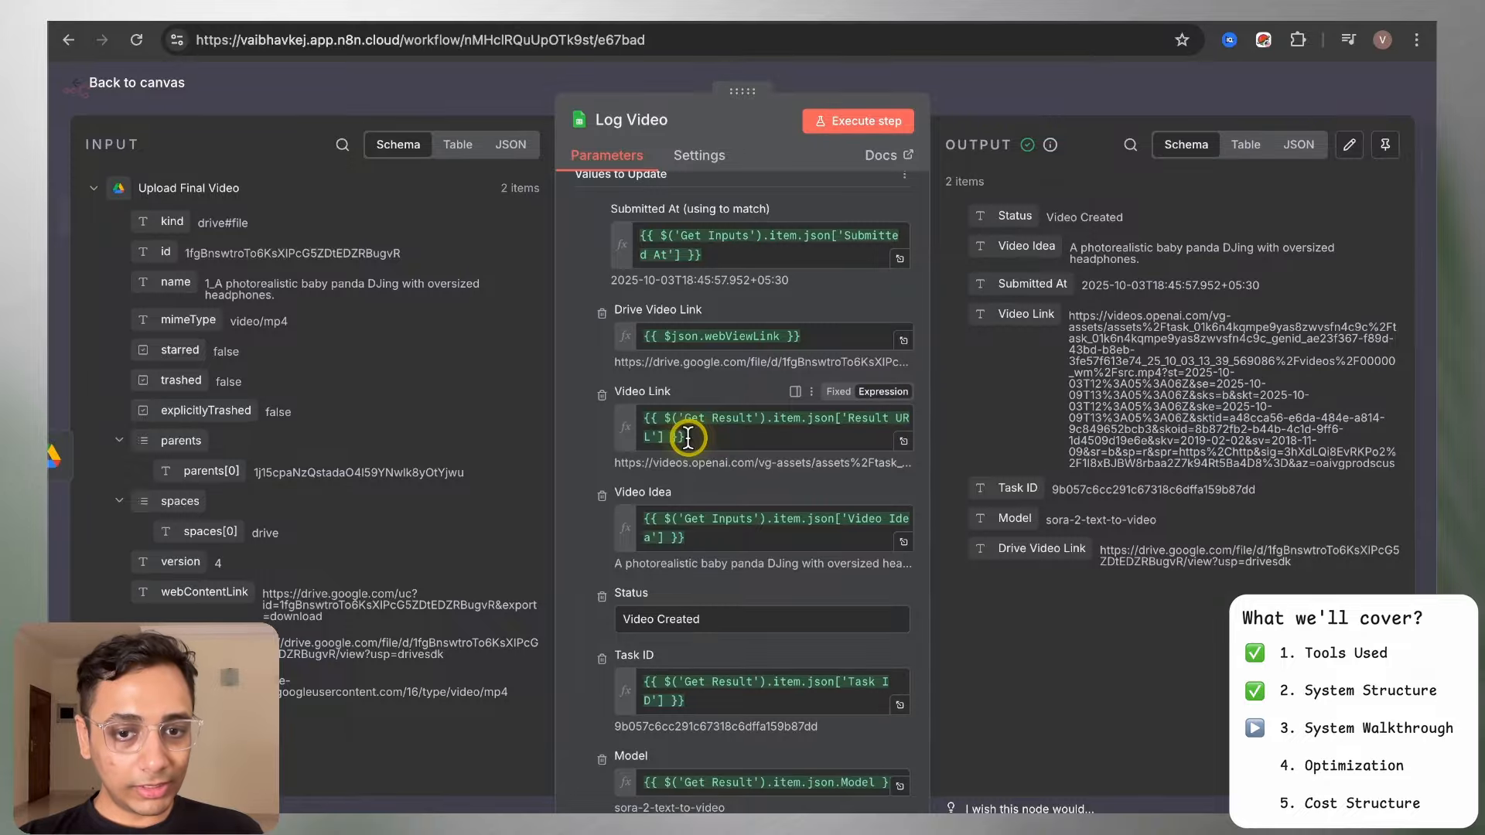
scroll(688, 437, down, 5)
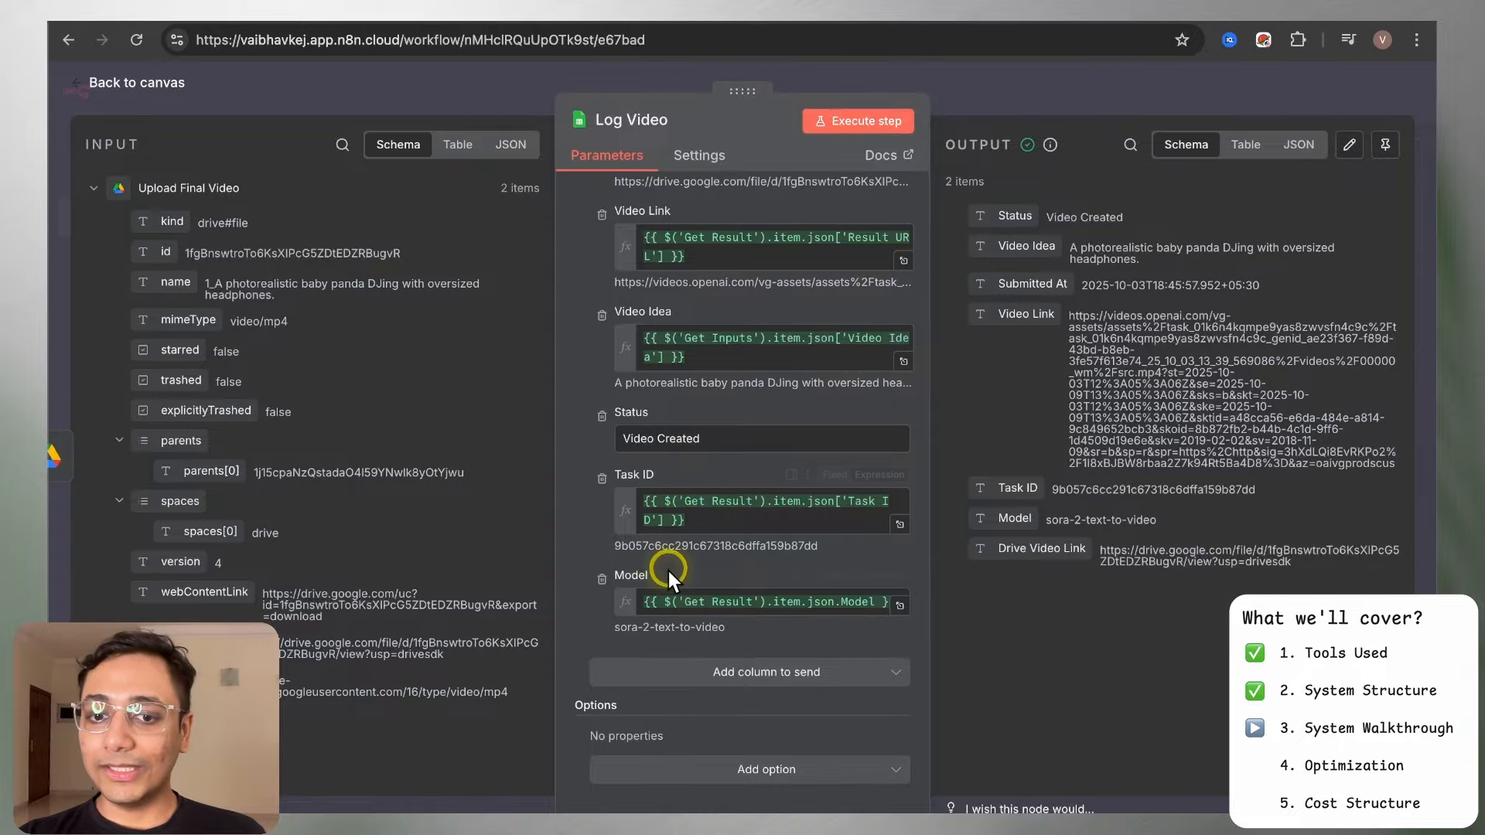
click(1011, 106)
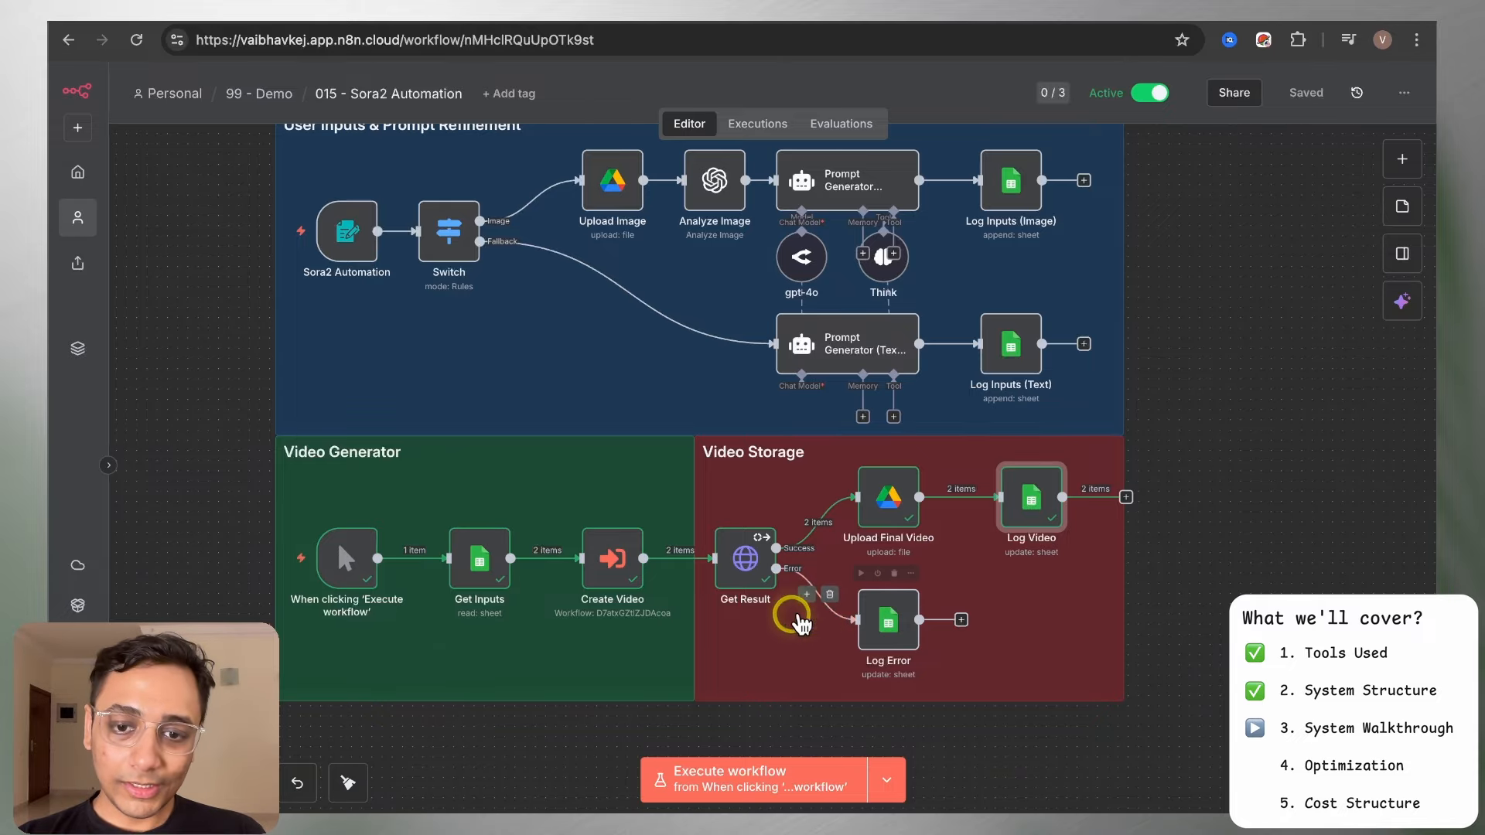
Open the Log Error node on Get Result's Error branch and review its Submitted At, Video Link and Status values
scroll(792, 590, up, 3)
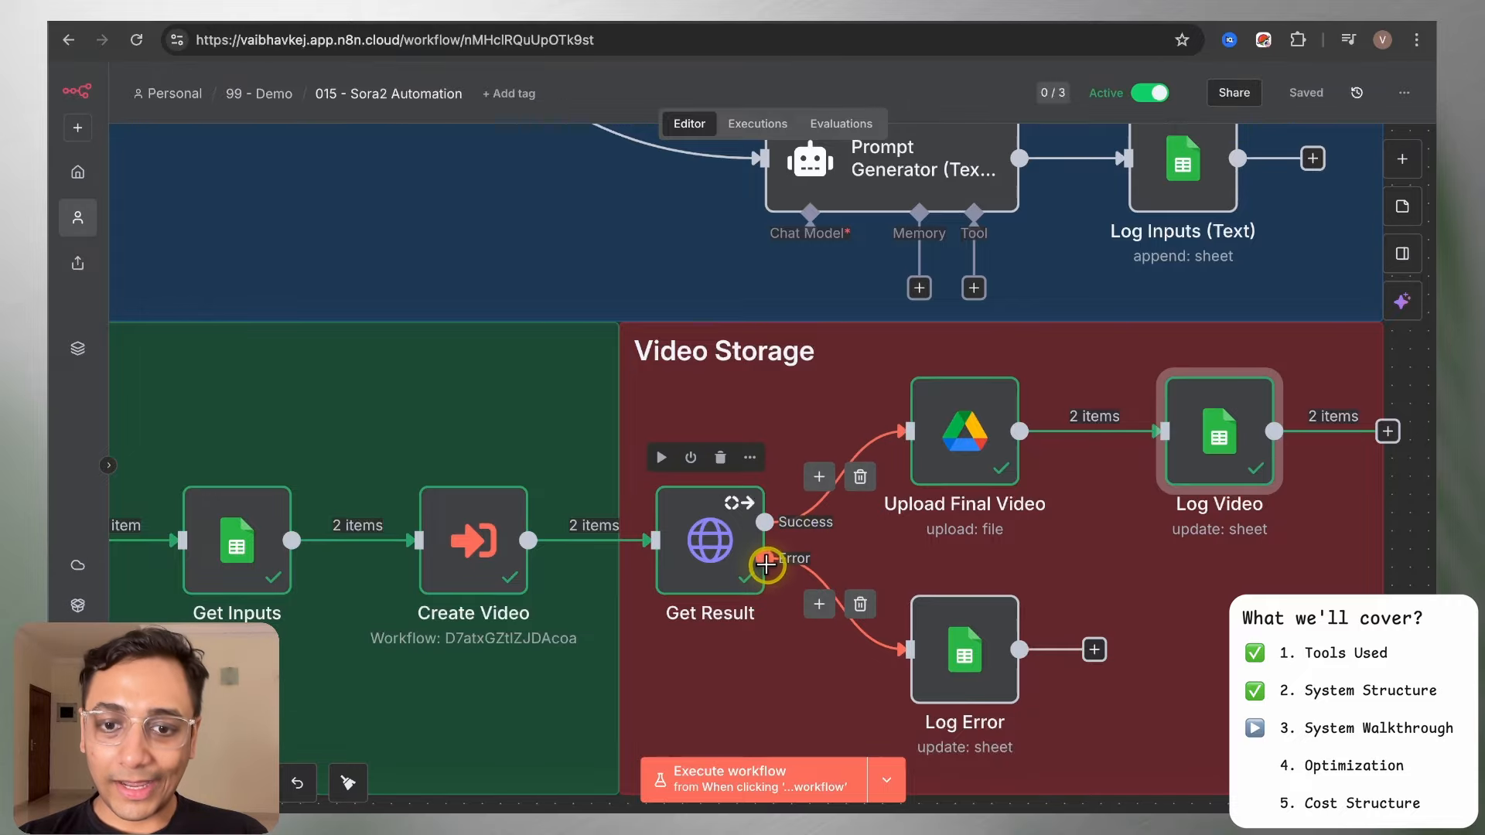
click(993, 627)
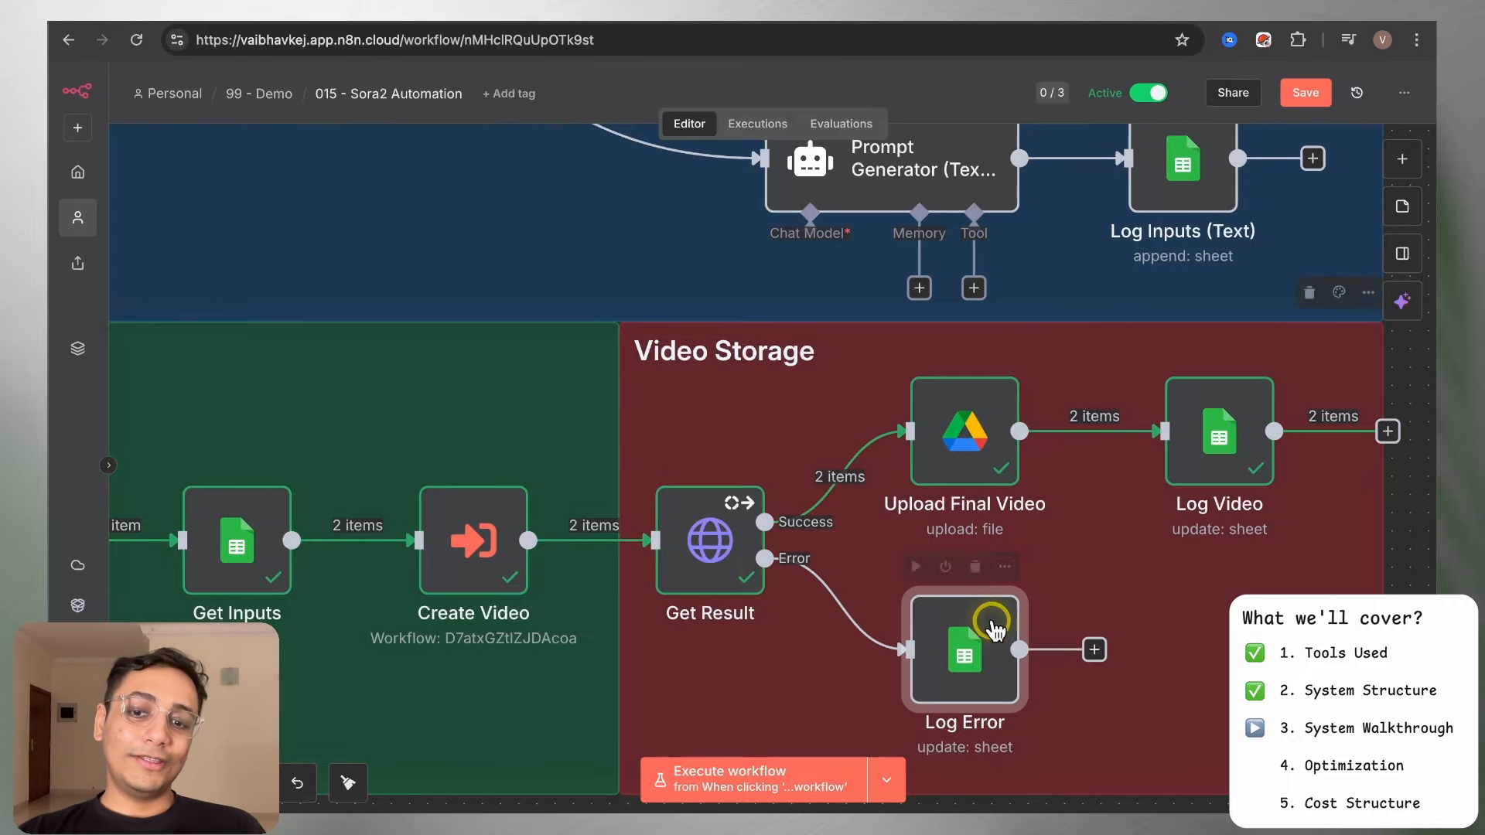
double_click(961, 652)
scroll(761, 579, down, 5)
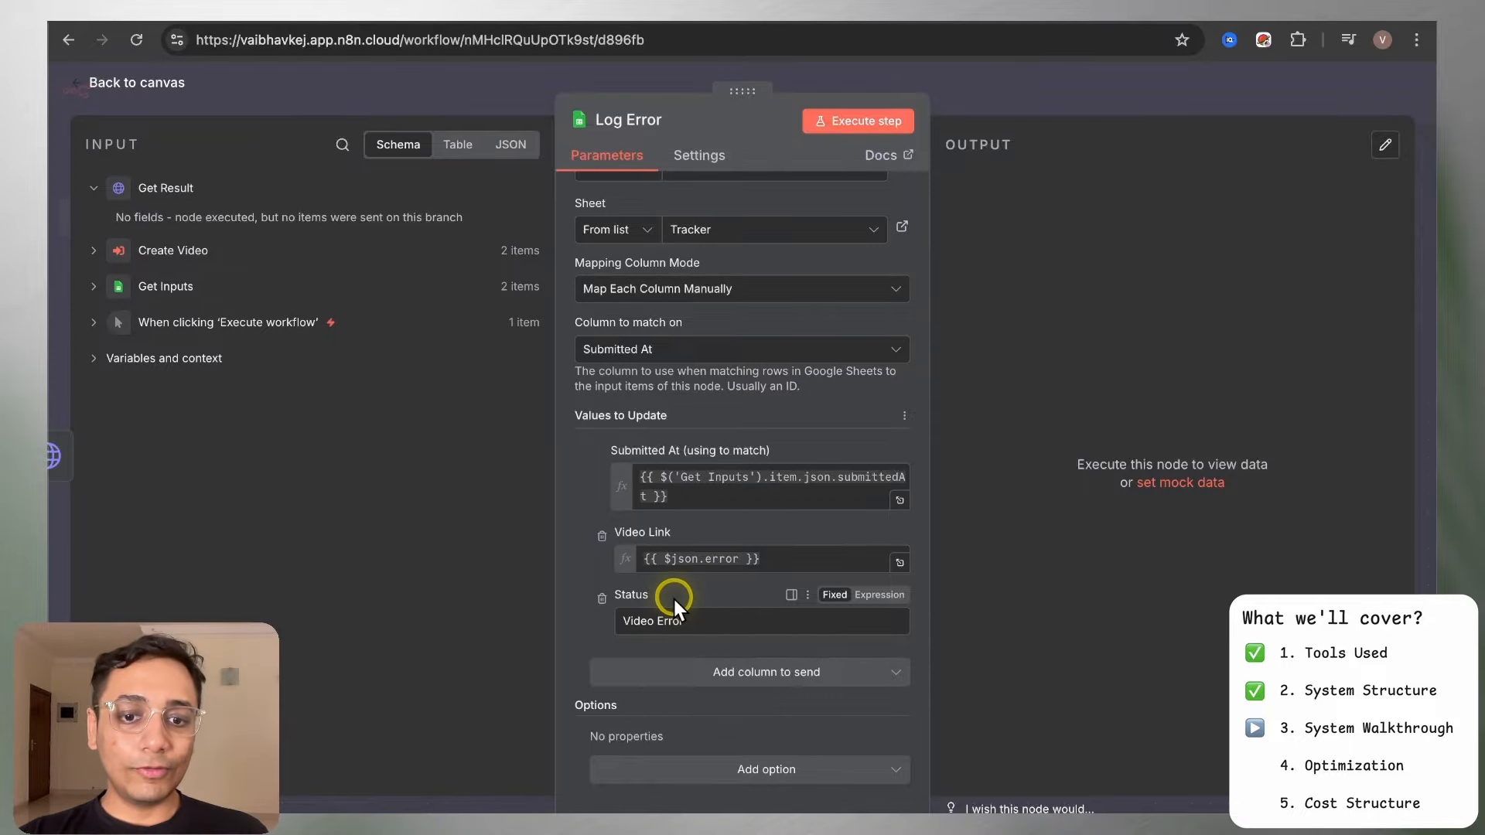
click(995, 105)
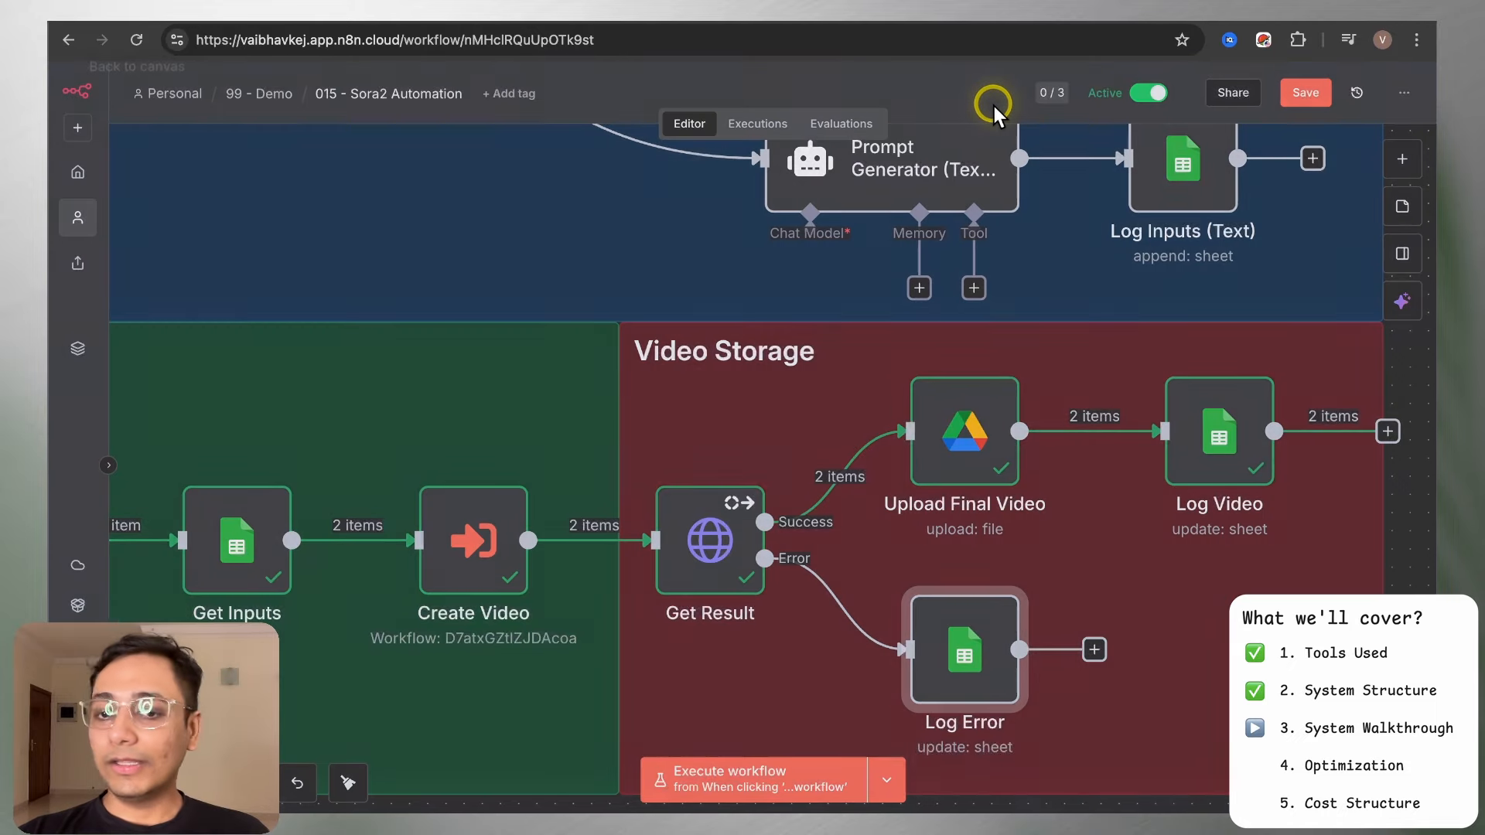
Review the Get Result node's settings, including Always Output Data and the available On Error options, without changing them
double_click(713, 523)
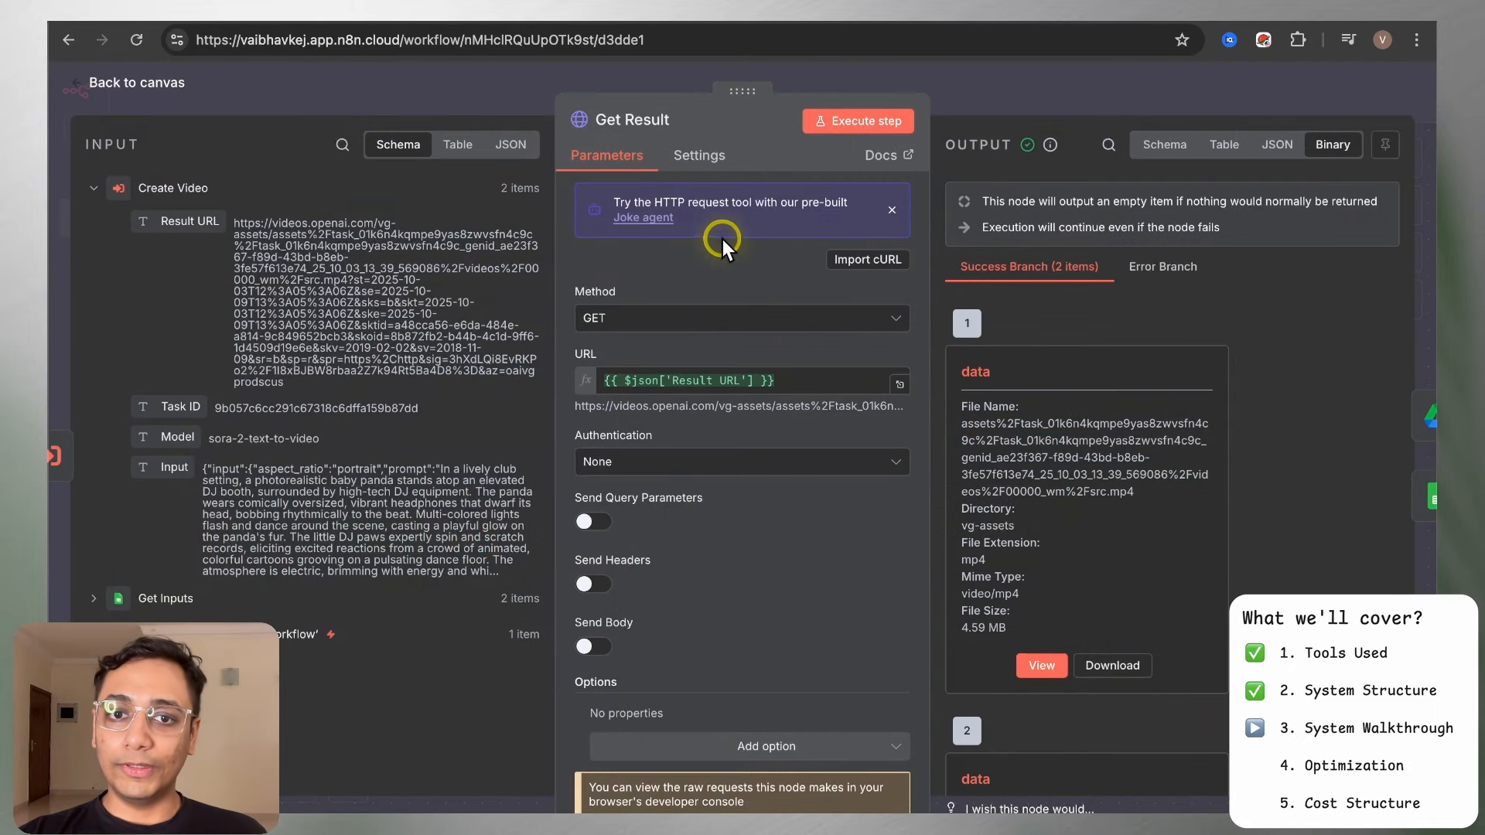
click(710, 158)
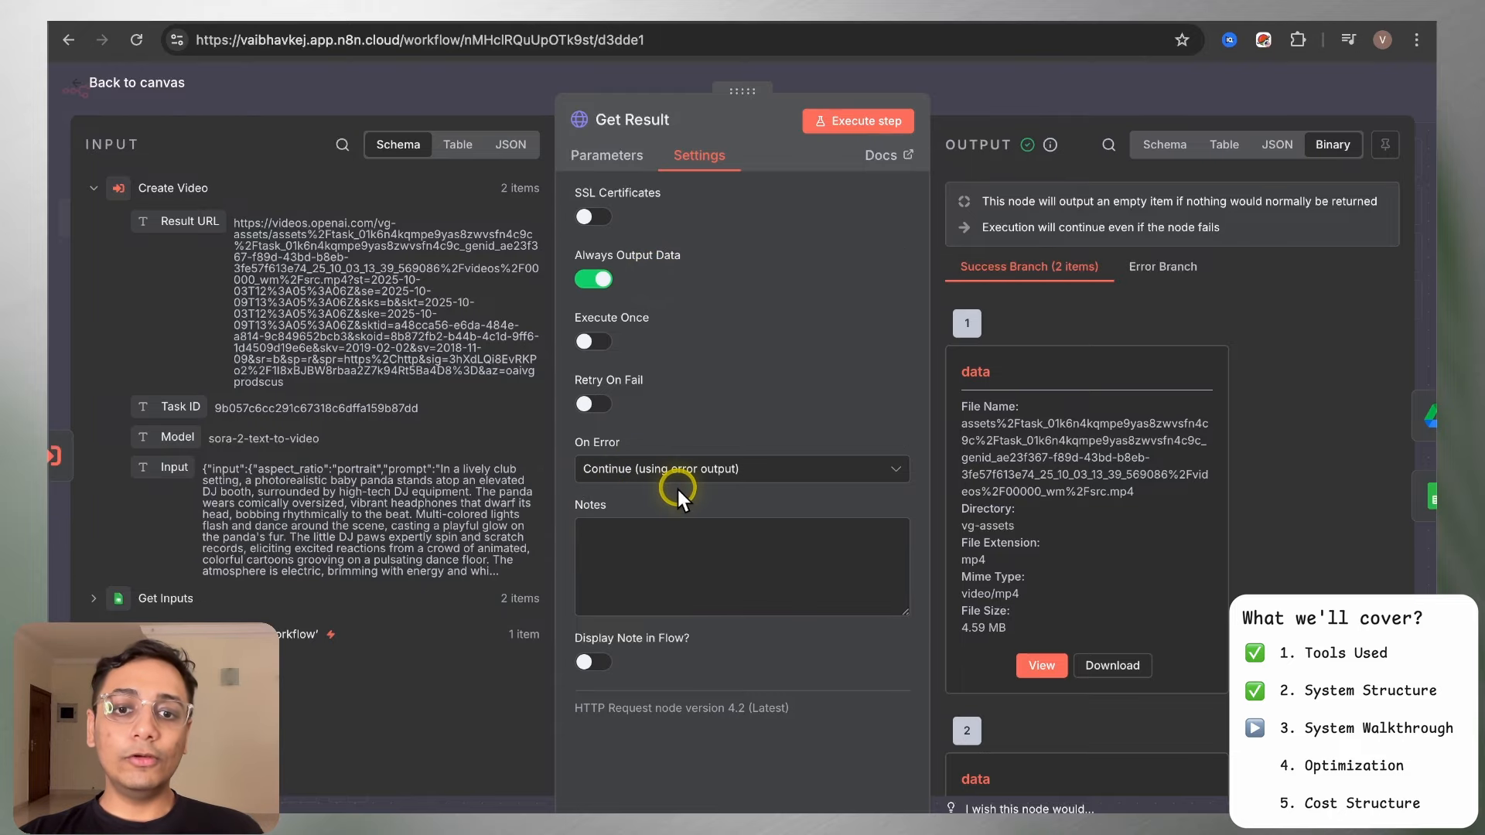
click(796, 471)
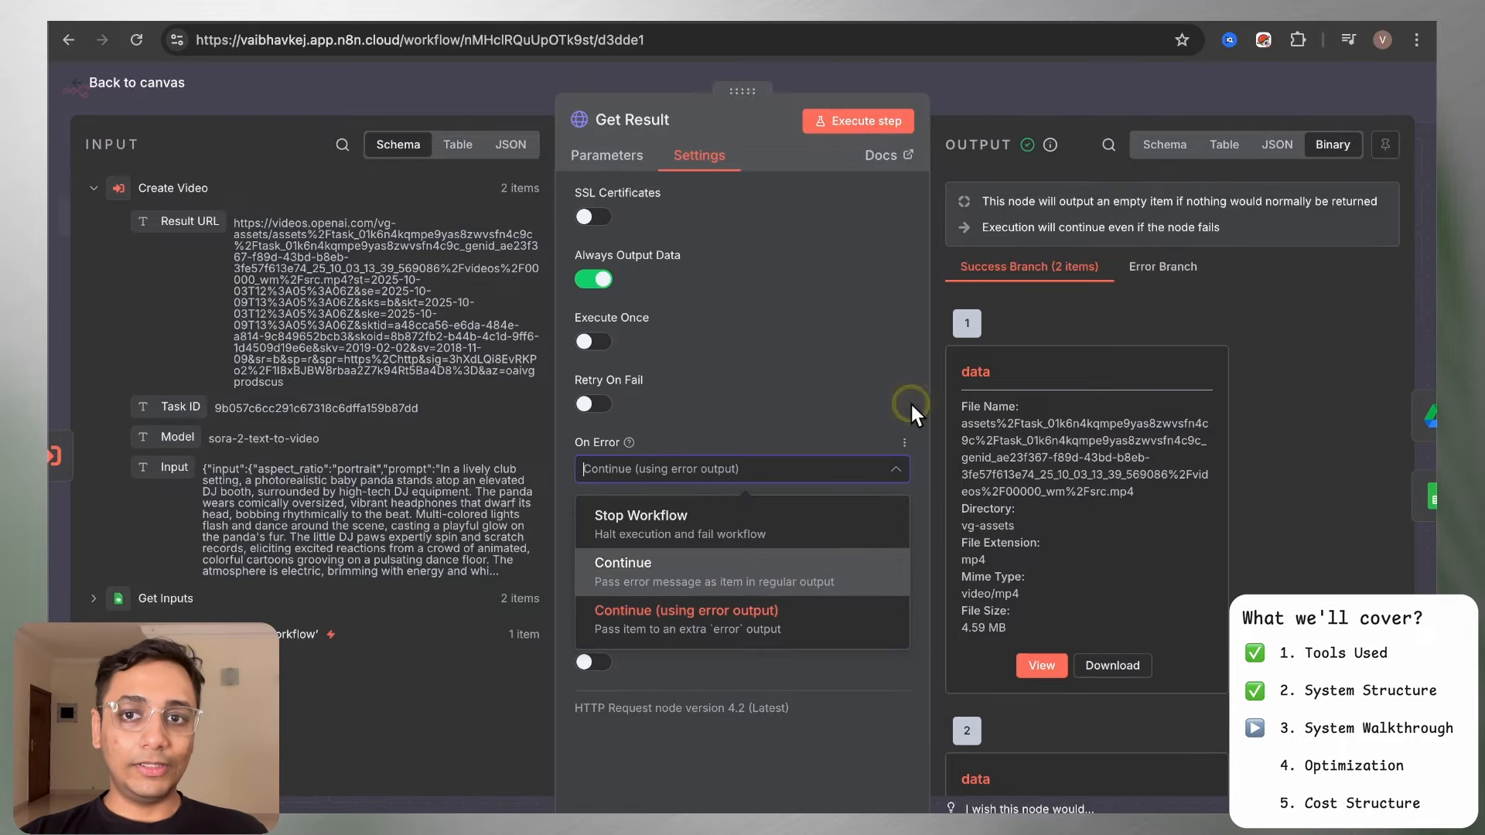
click(980, 107)
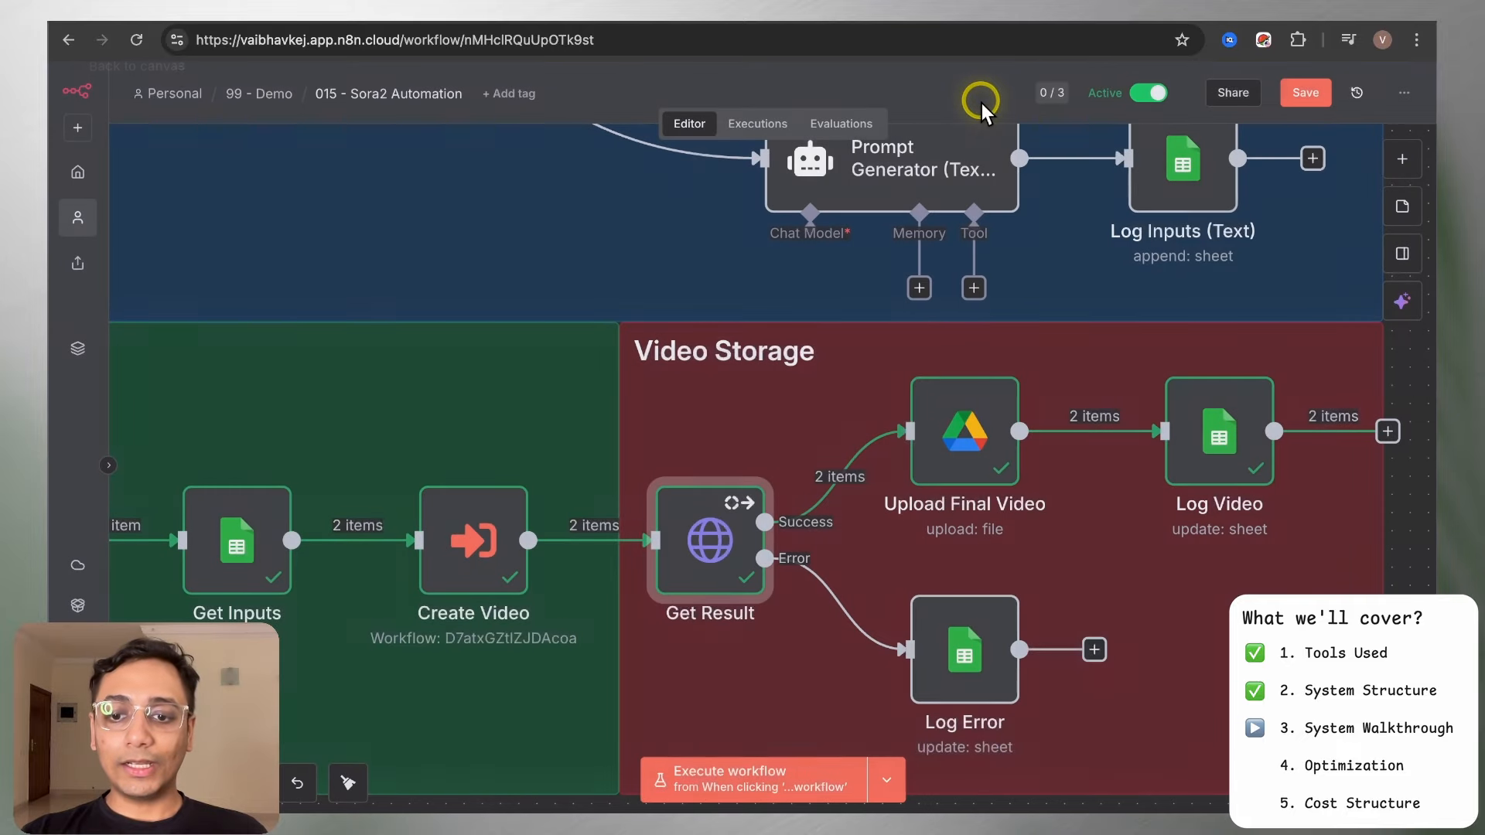
Recheck how the Log Error node writes the error message to Video Link, close it and view the whole workflow
double_click(963, 647)
scroll(746, 606, down, 5)
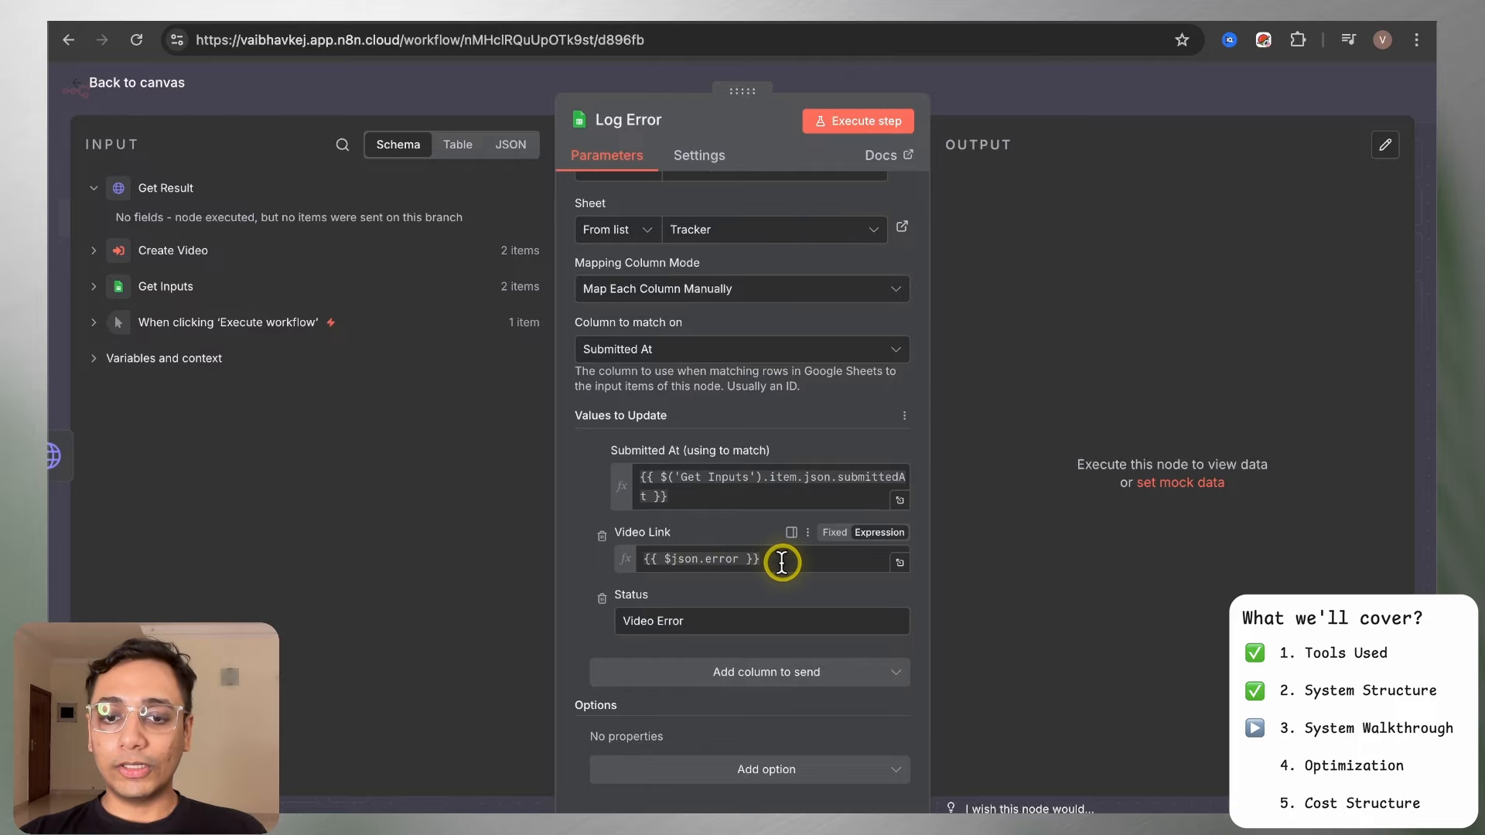
key(Escape)
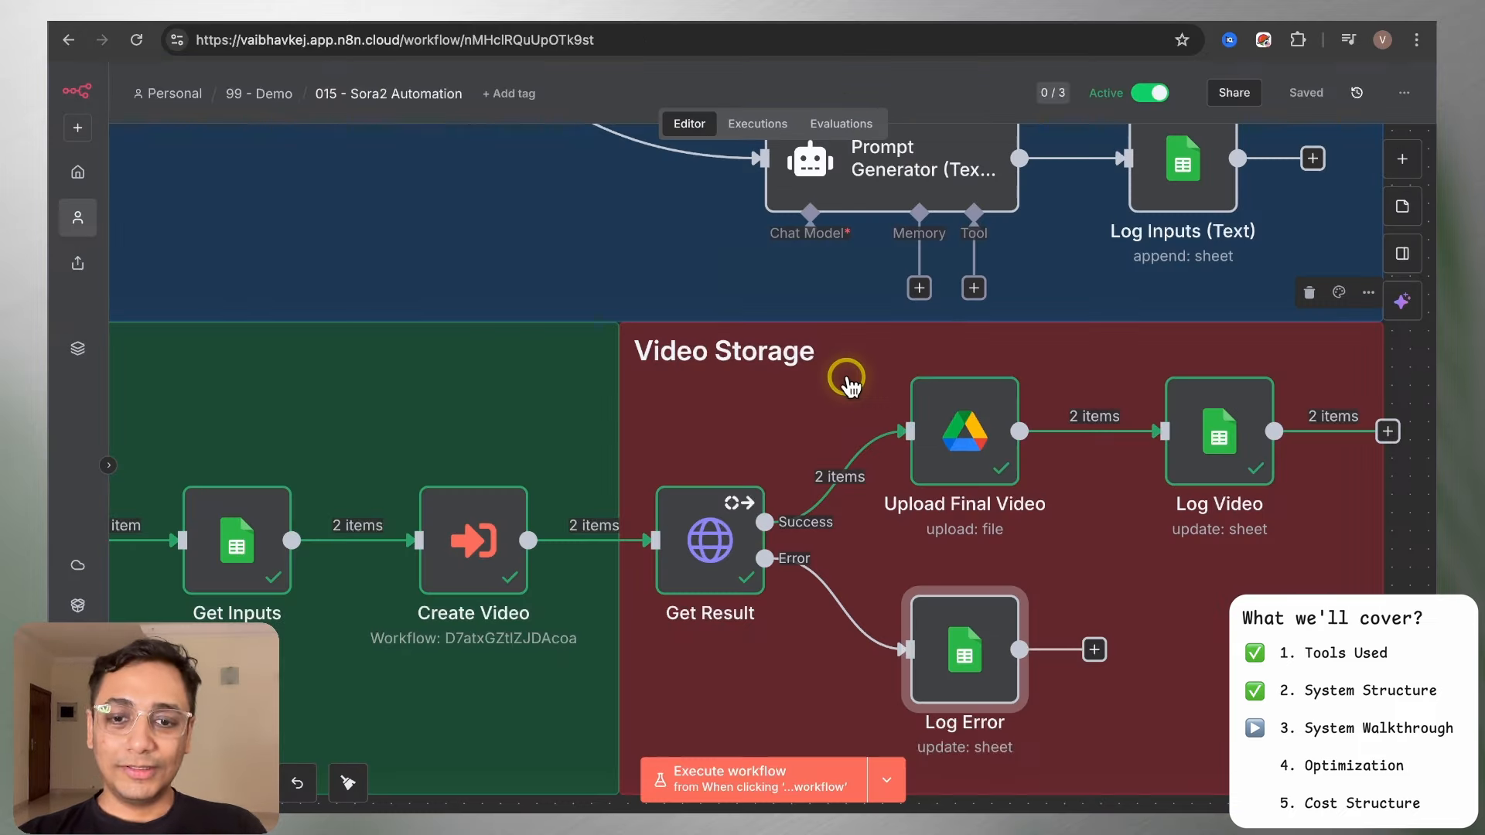
key(1)
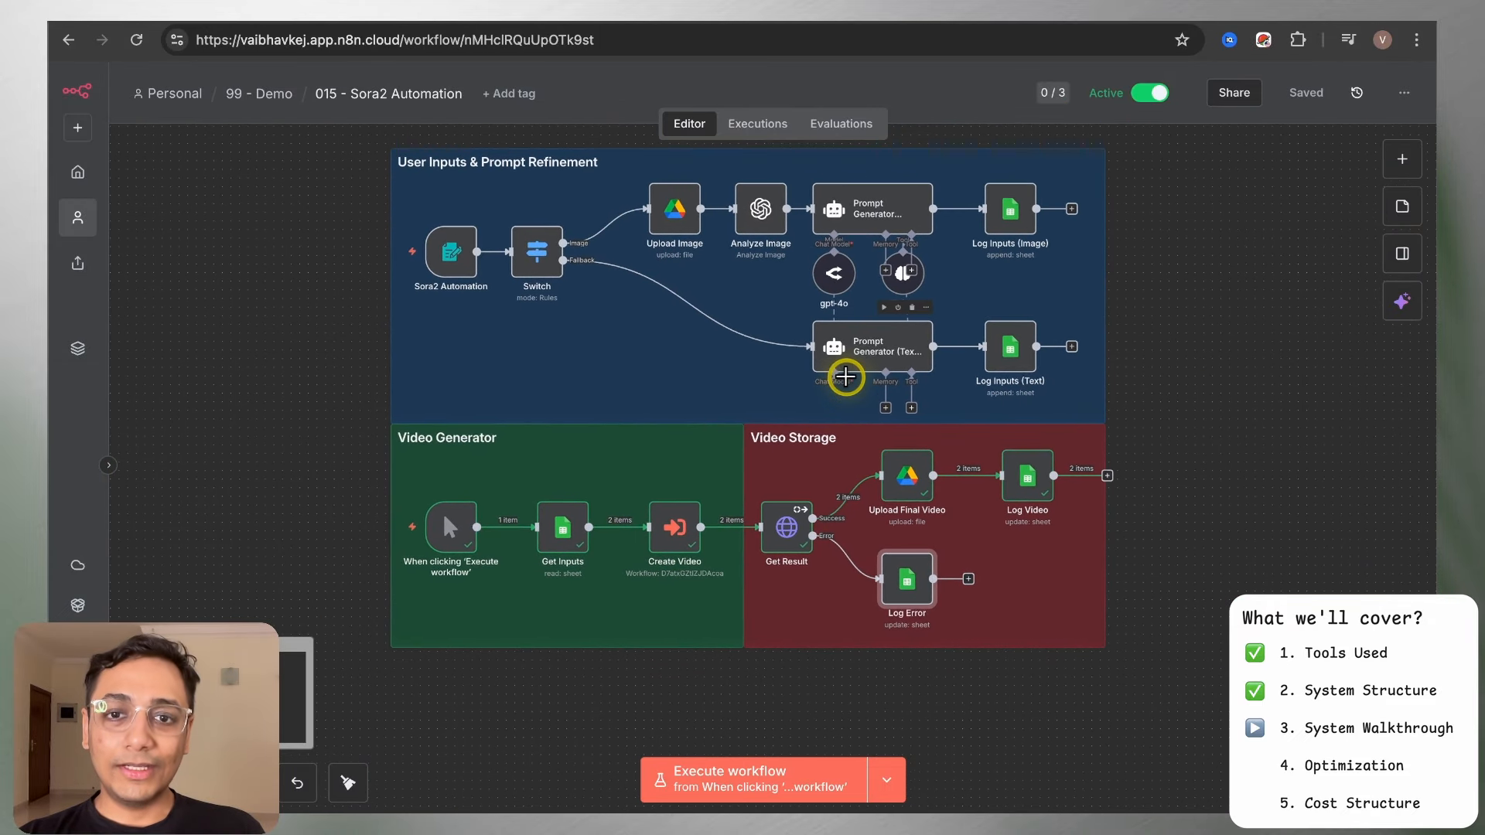
scroll(846, 379, up, 1)
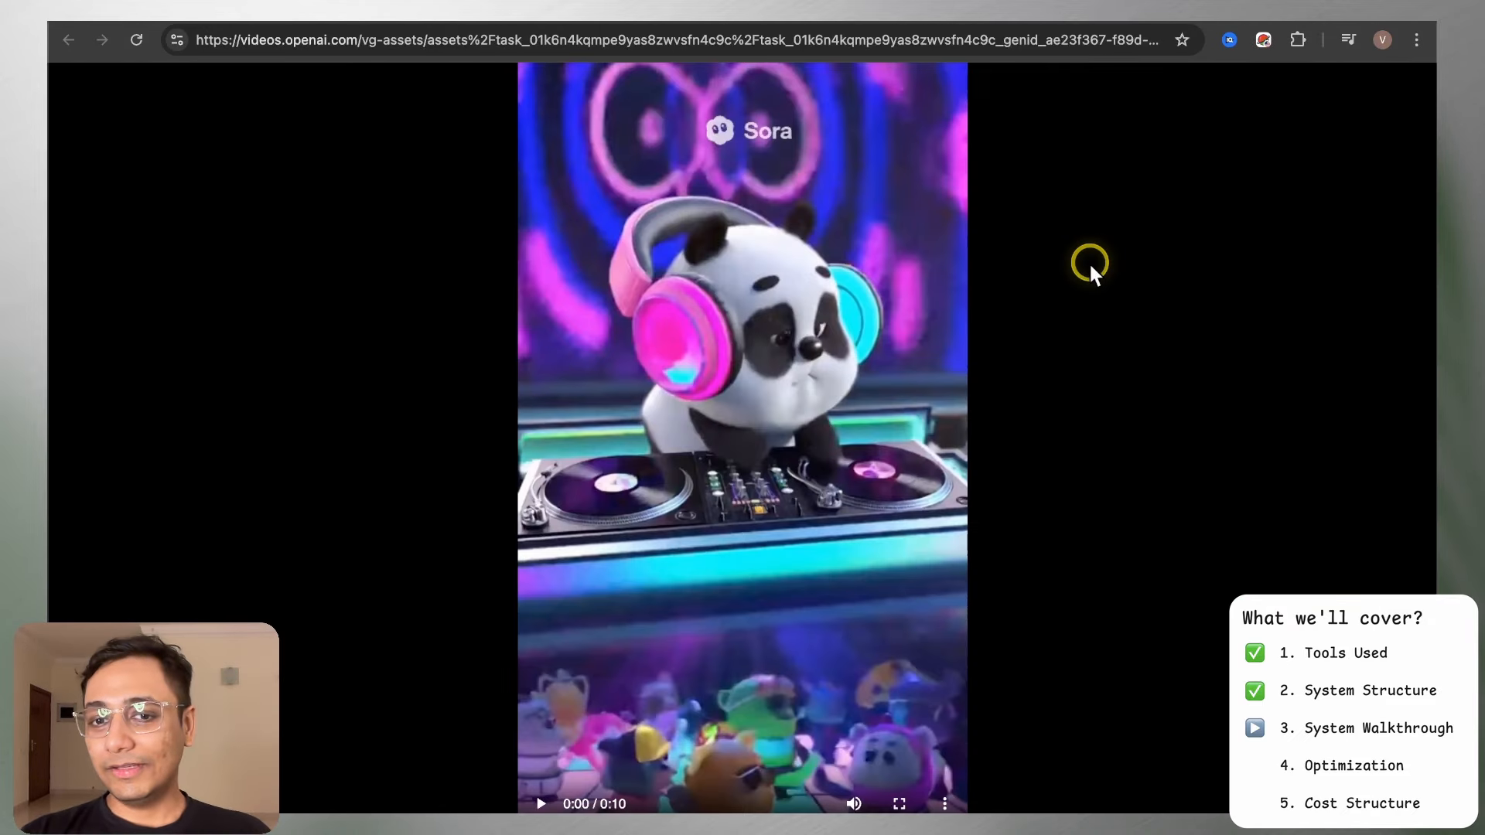
Play and pause the generated text-to-video panda DJ clip and the image-to-video clip of the panda in the bamboo forest
click(927, 323)
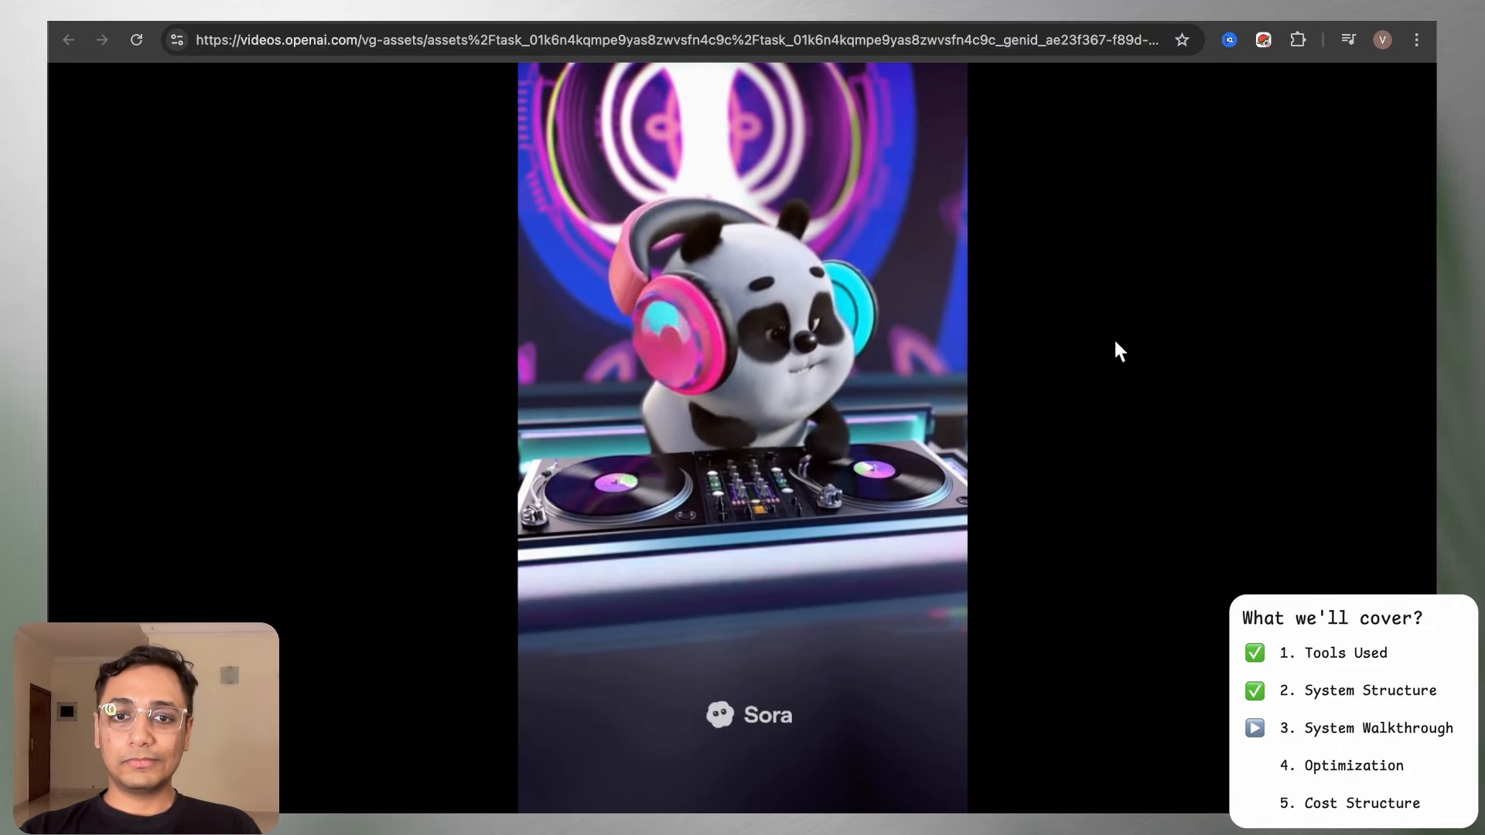
click(1089, 309)
click(1022, 10)
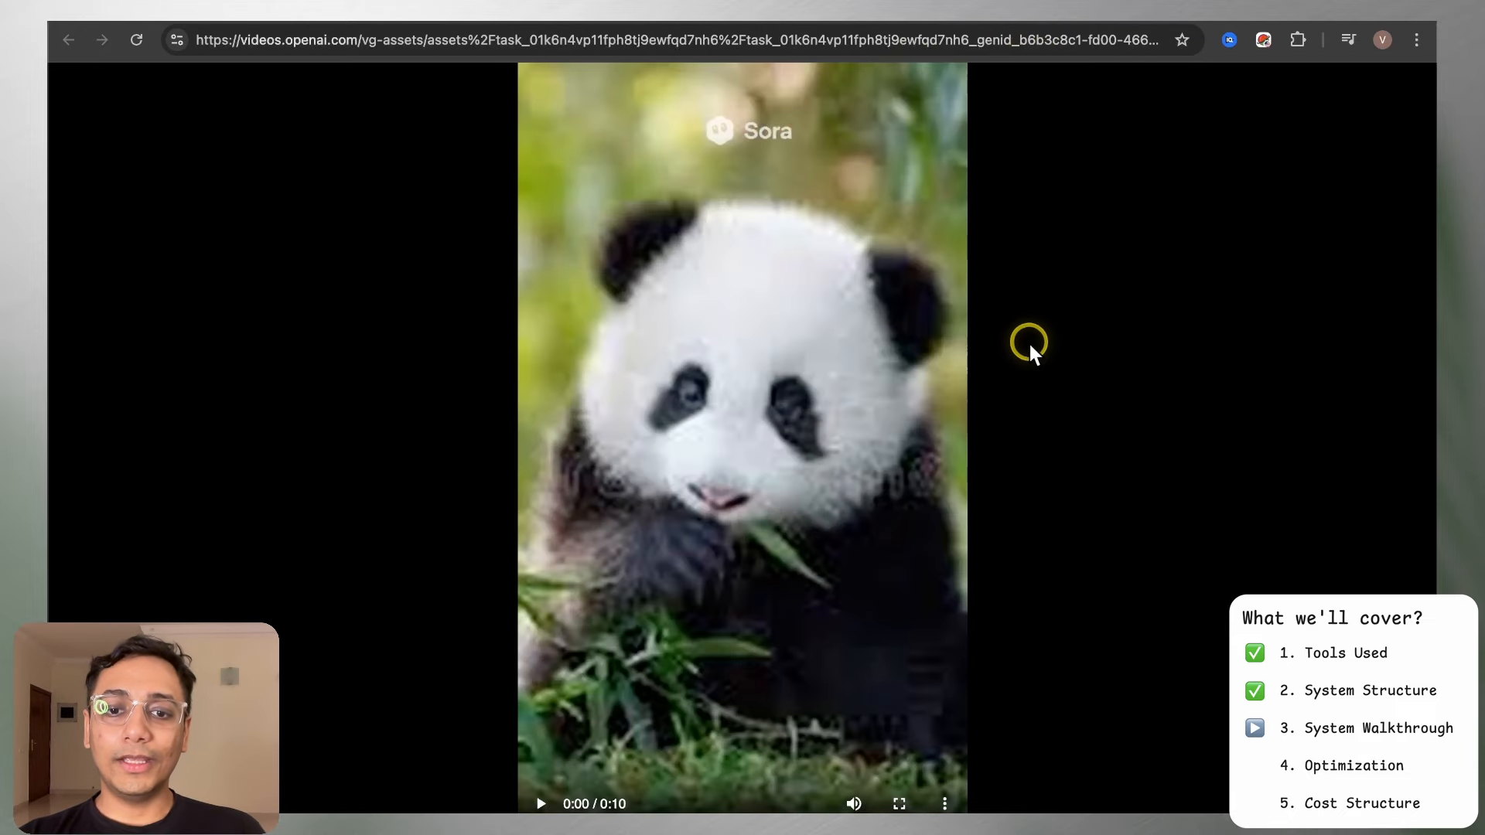
click(857, 374)
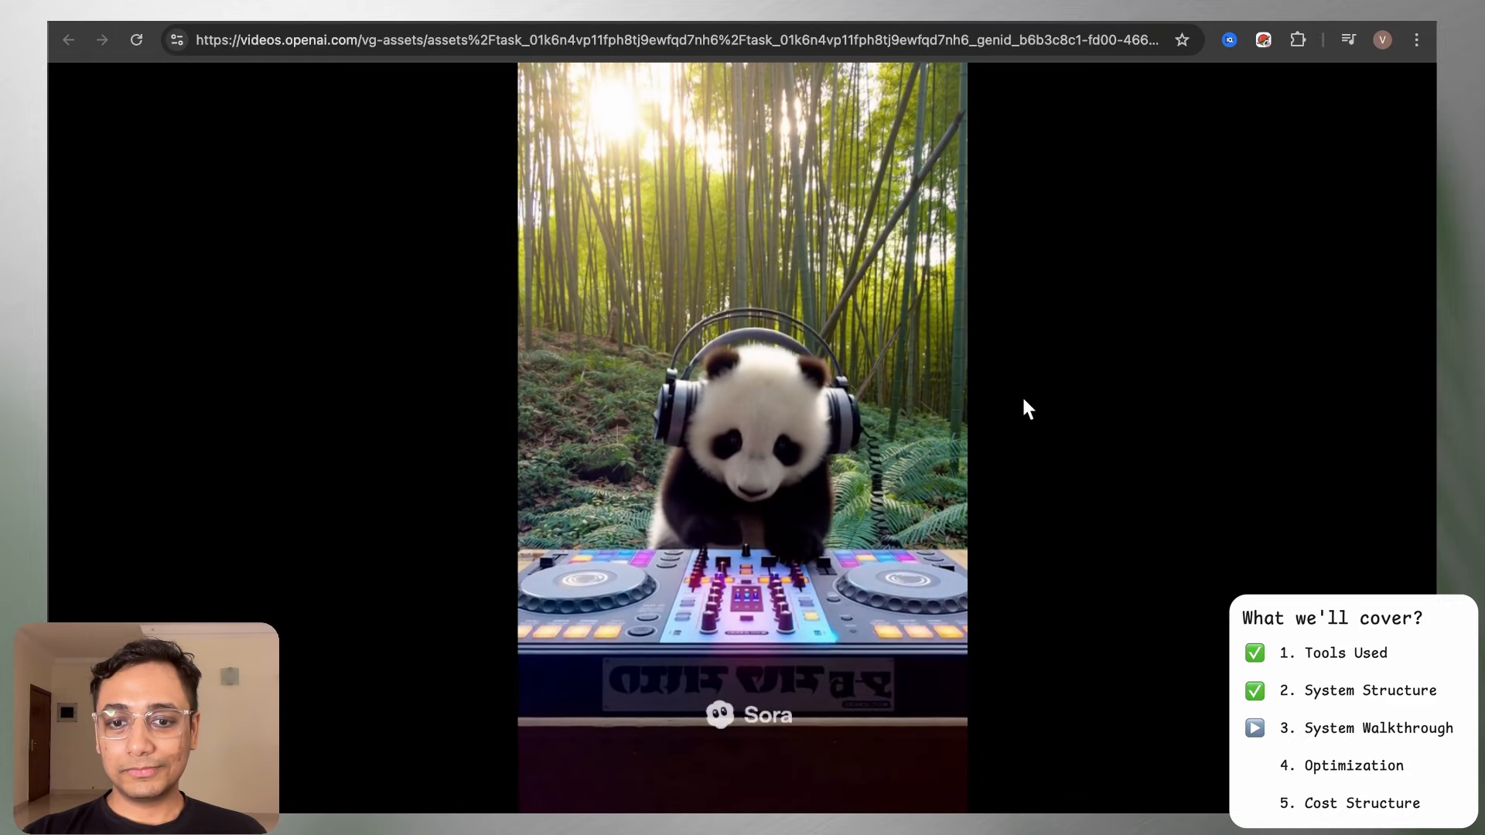
click(1028, 73)
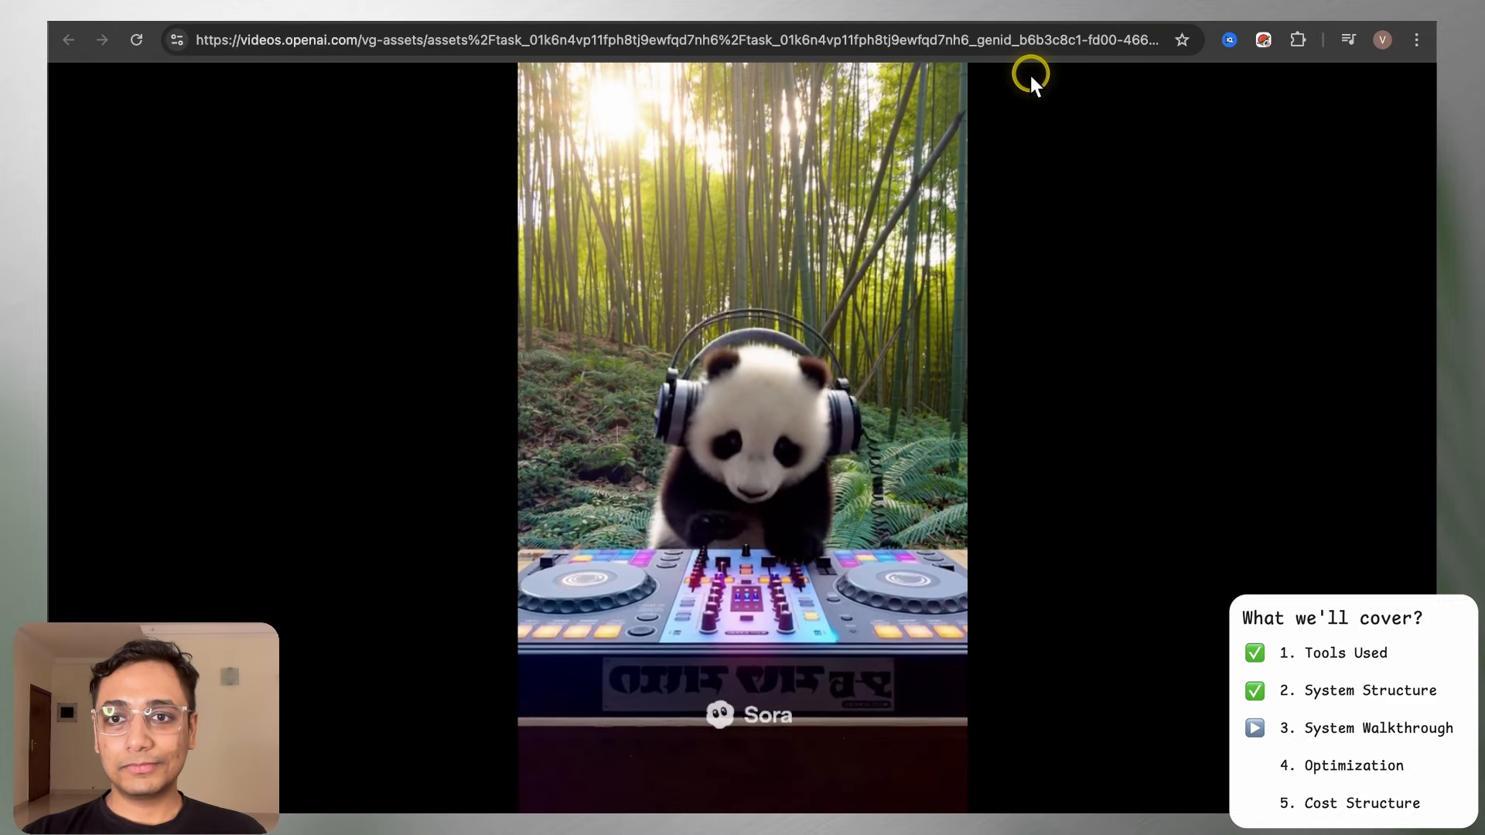
click(887, 224)
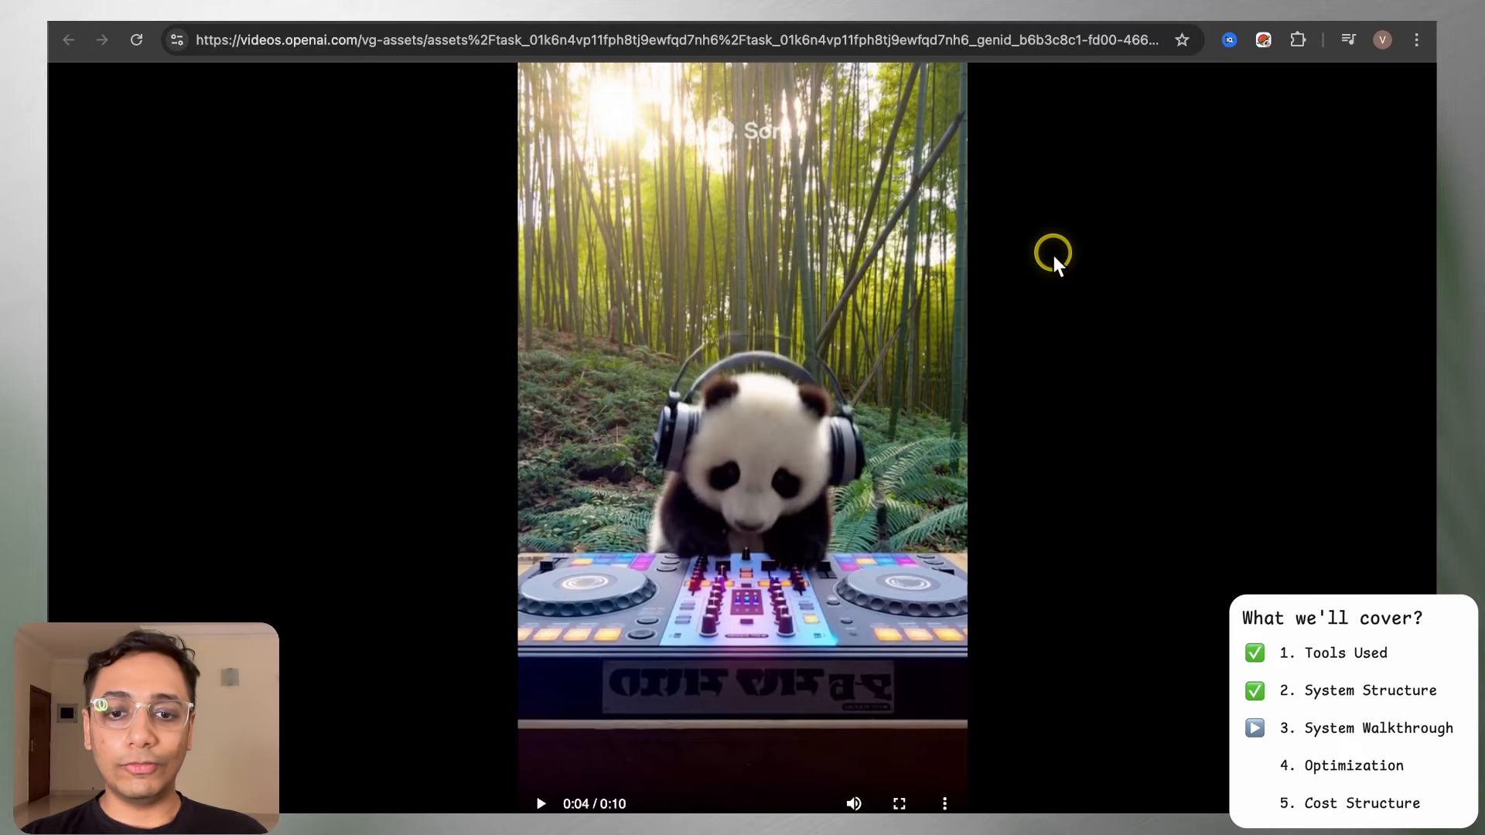
click(956, 17)
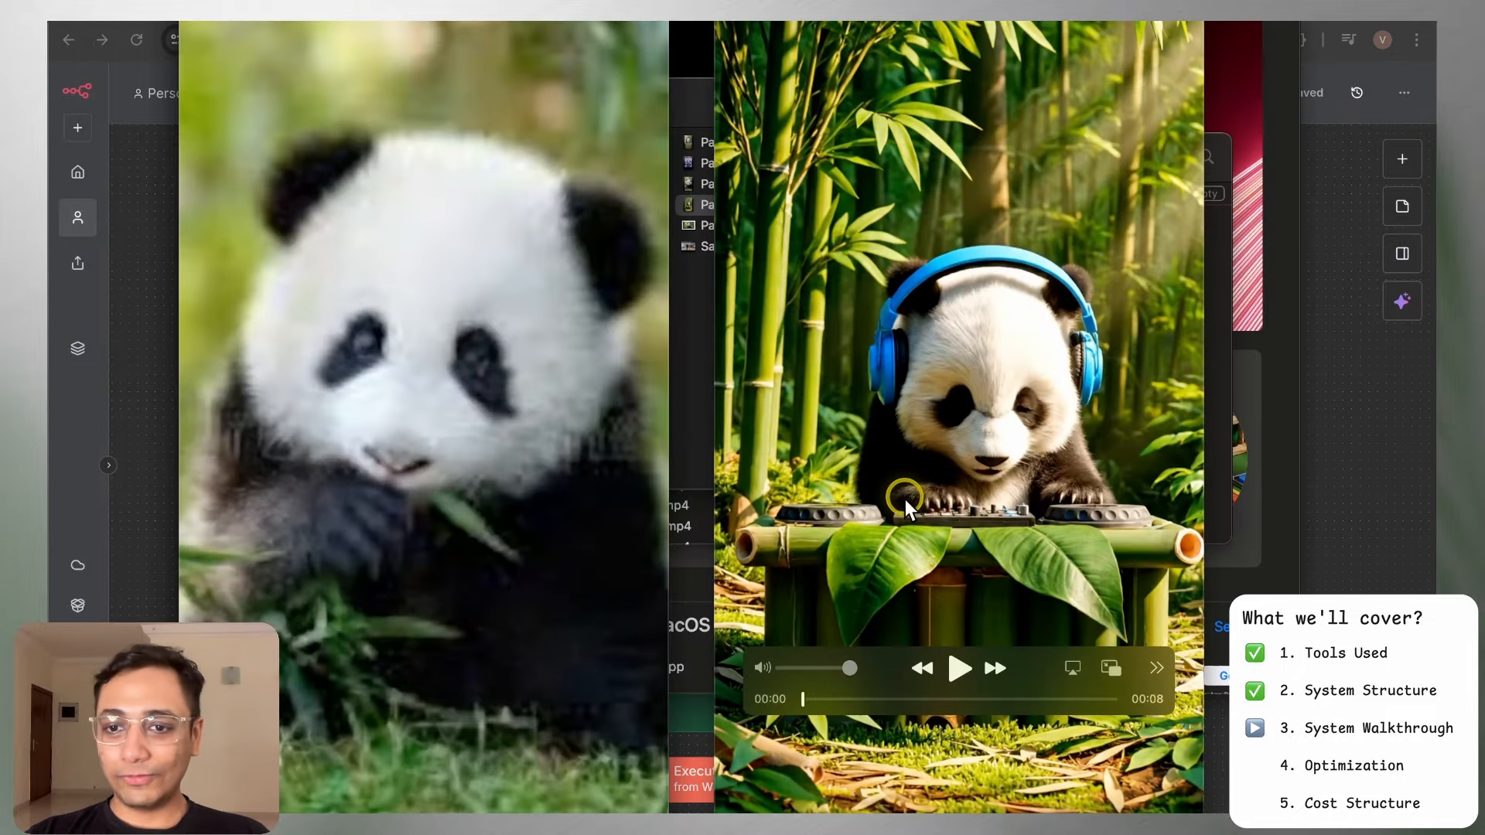
Play and pause the bamboo-forest panda DJ clip, and do the same with the clip that starts from the reference panda image
click(959, 670)
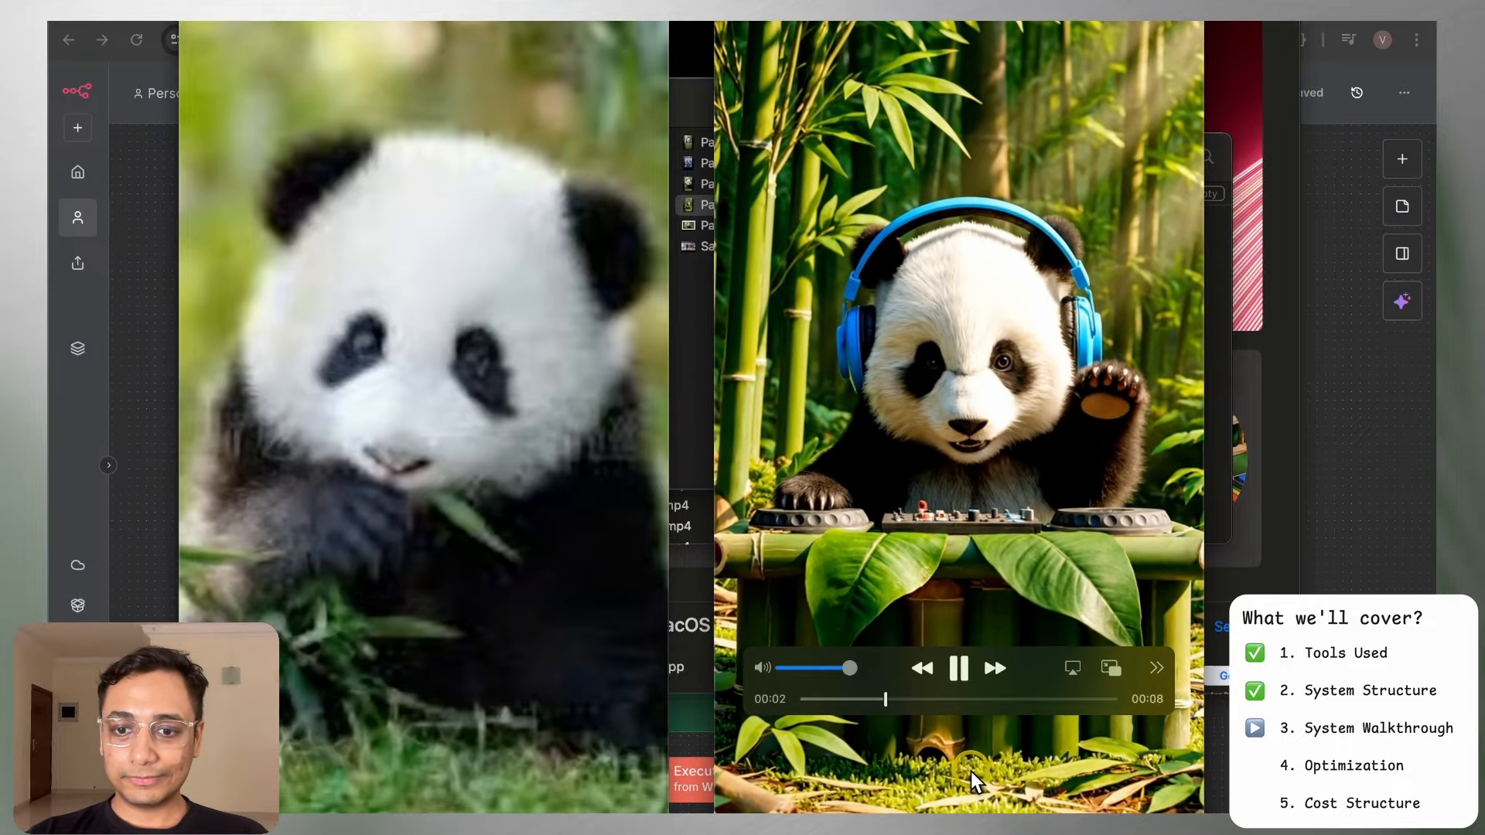
click(962, 678)
click(430, 670)
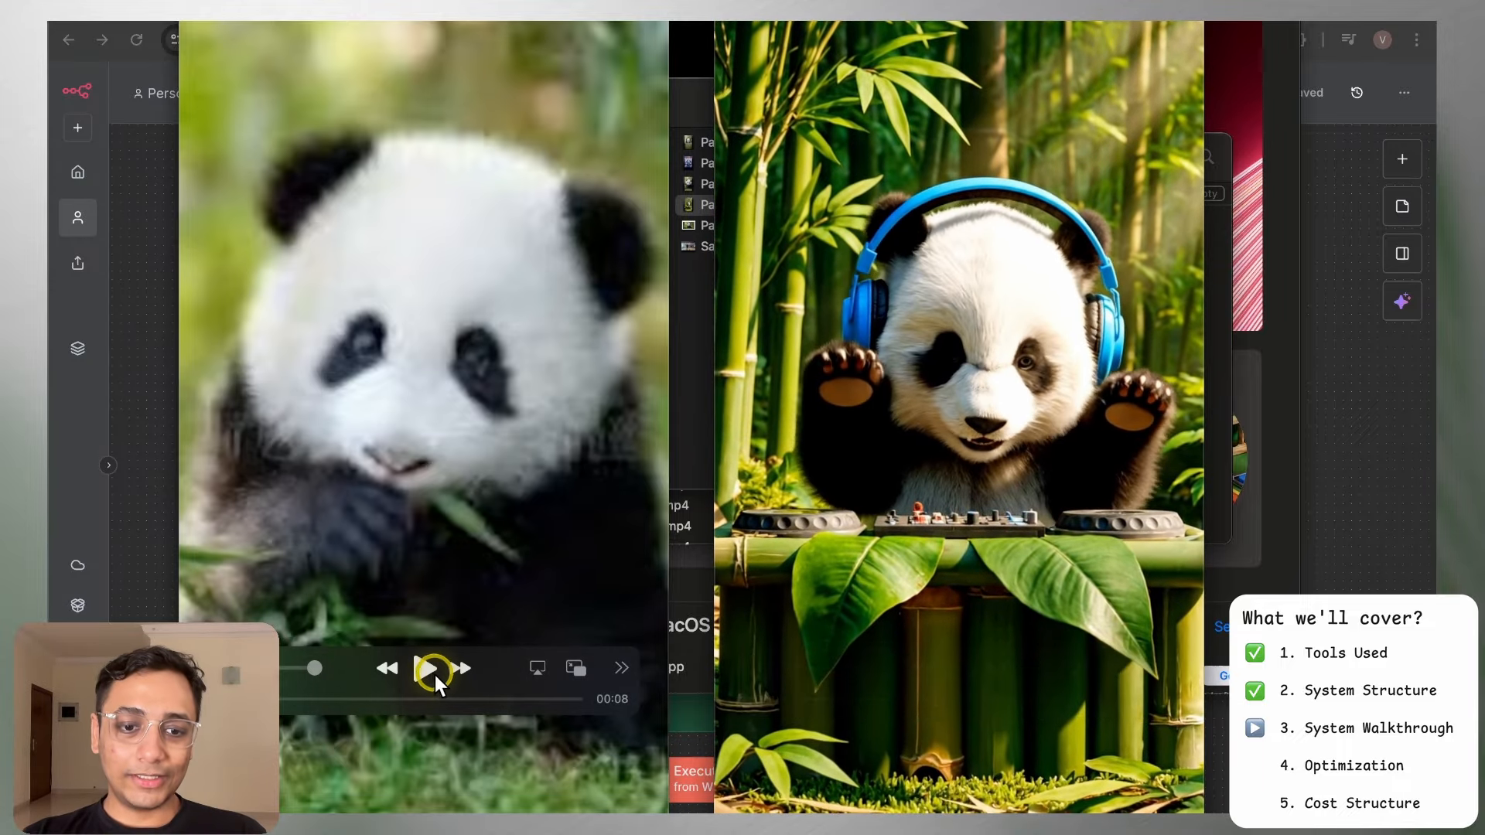
click(429, 672)
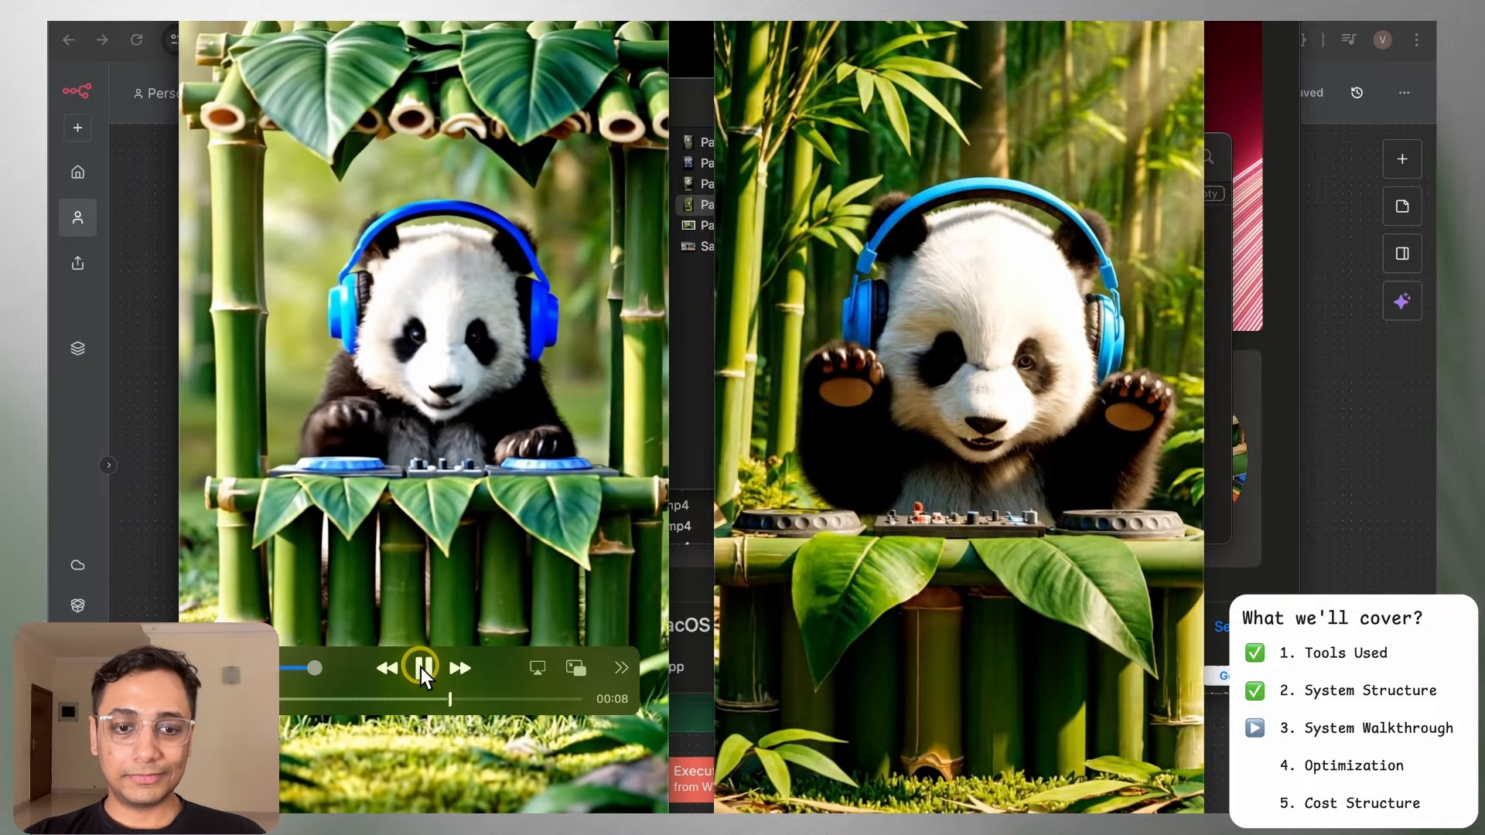
click(421, 666)
click(942, 548)
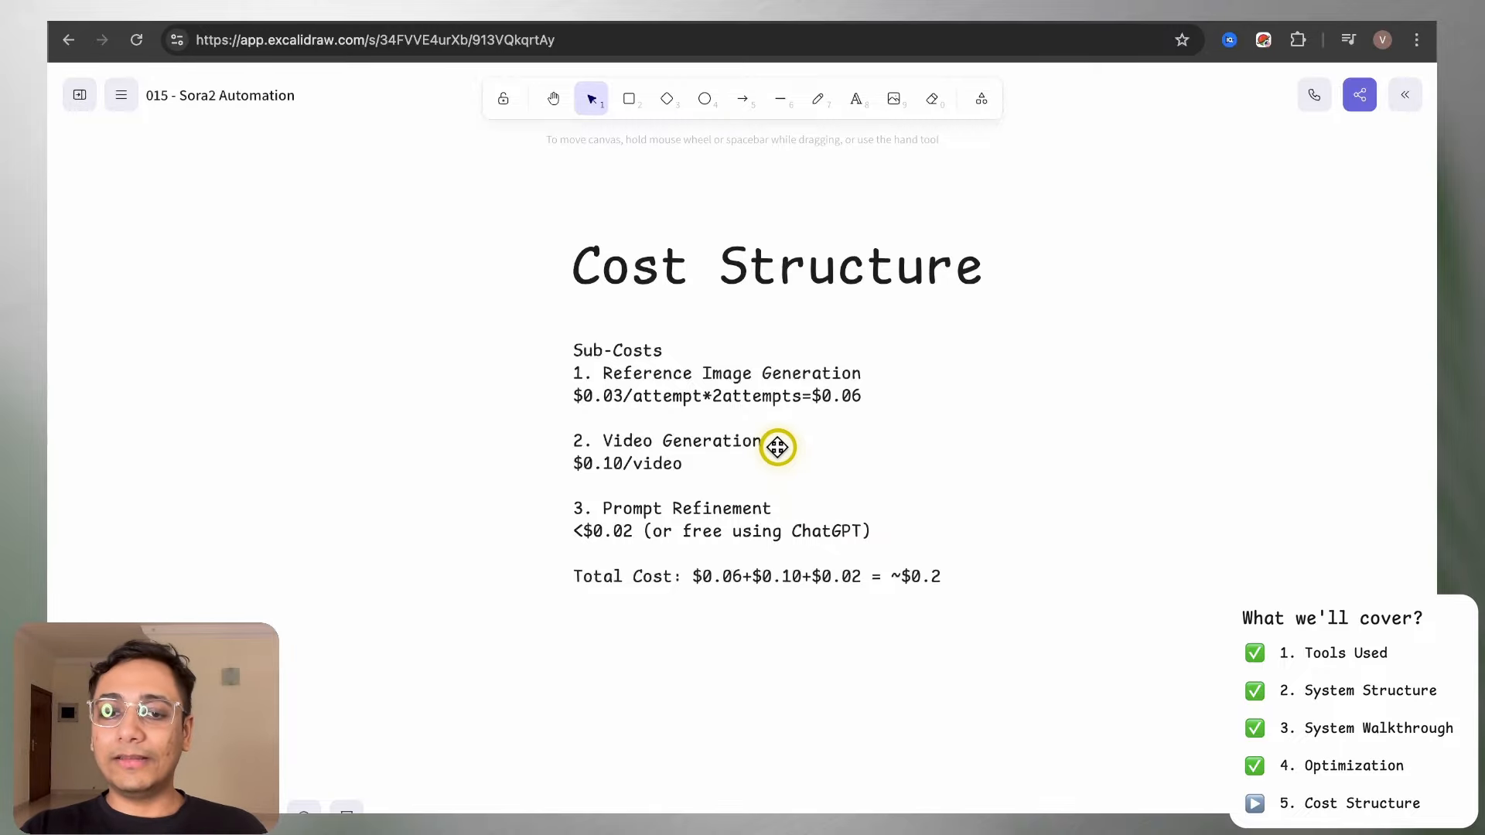
Switch to the Kie AI Sora 2 page and highlight the per-video price and the watermark note in the pricing line
click(312, 20)
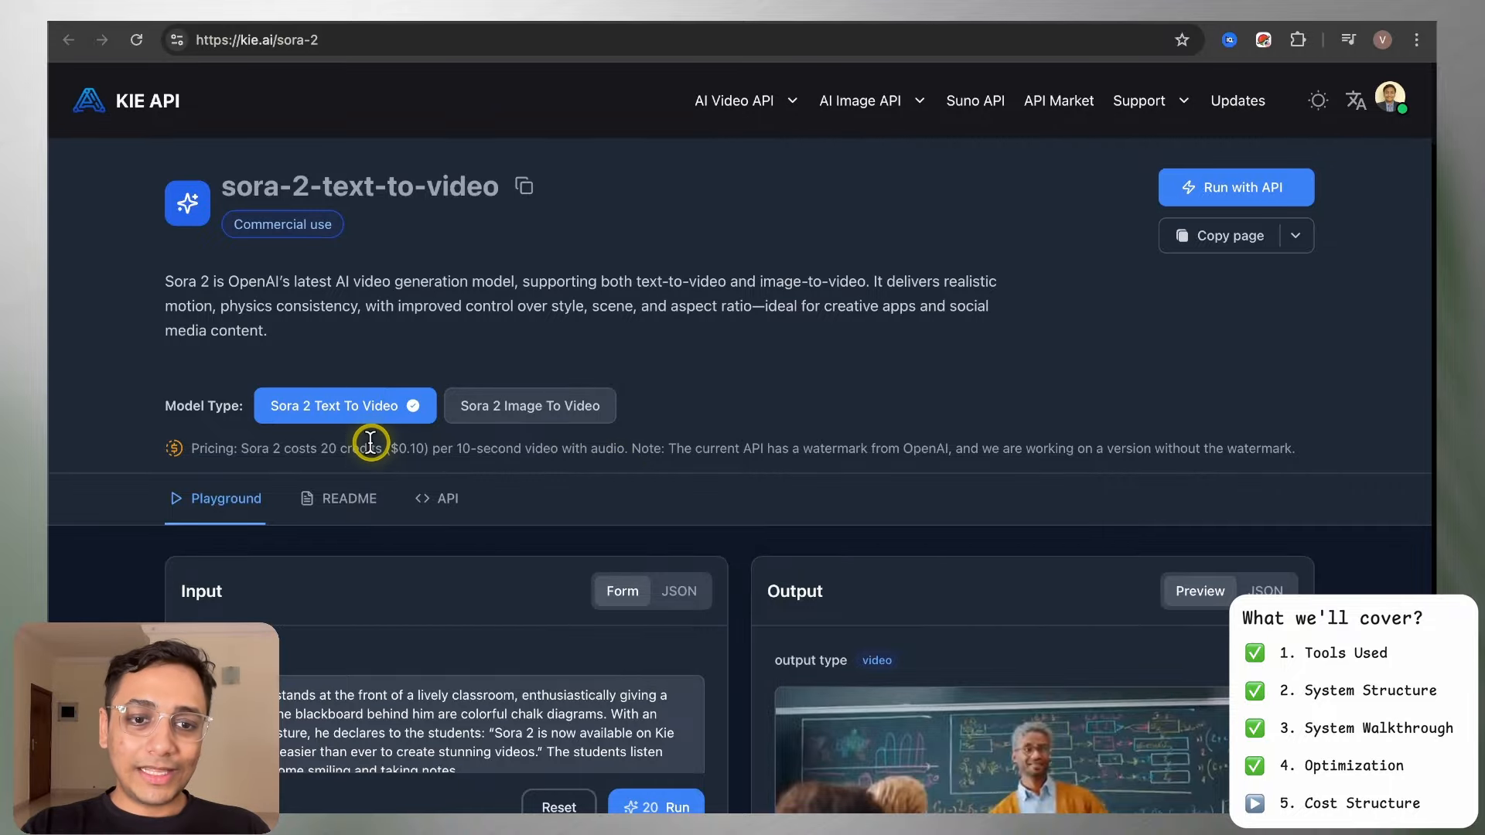
drag(390, 448, 614, 440)
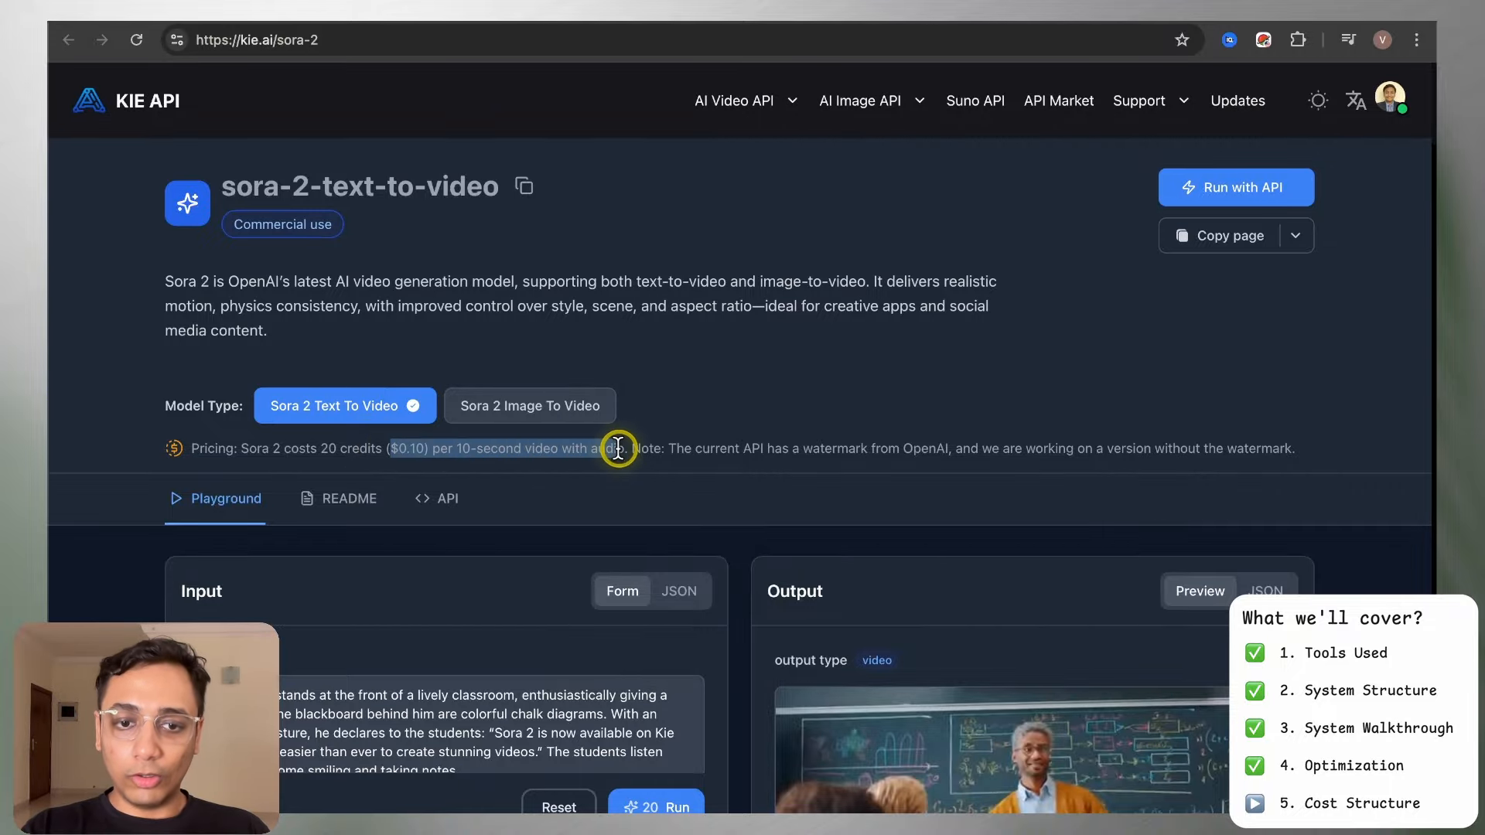
click(619, 443)
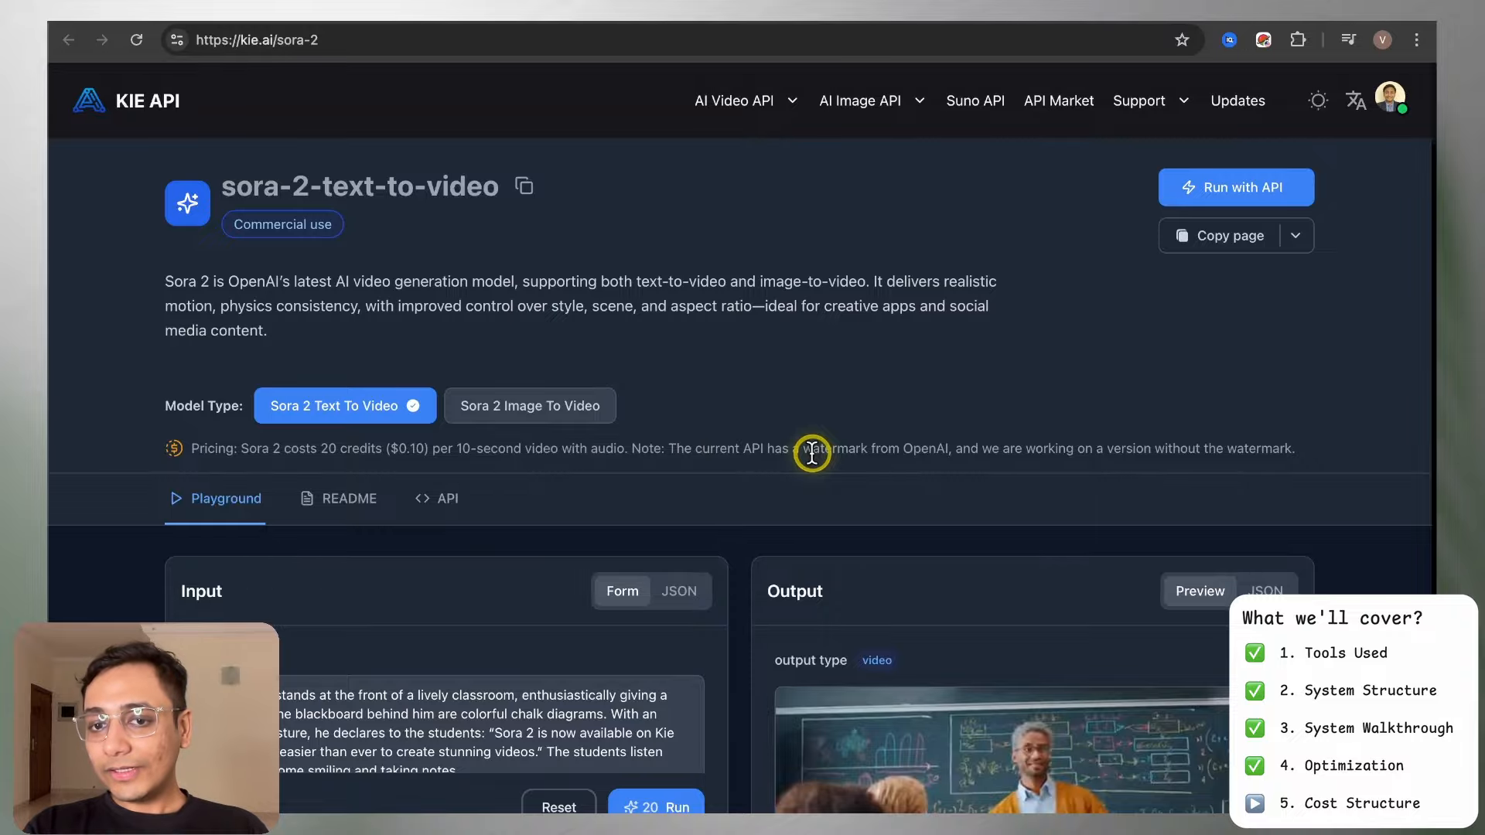
drag(813, 452, 915, 452)
click(937, 459)
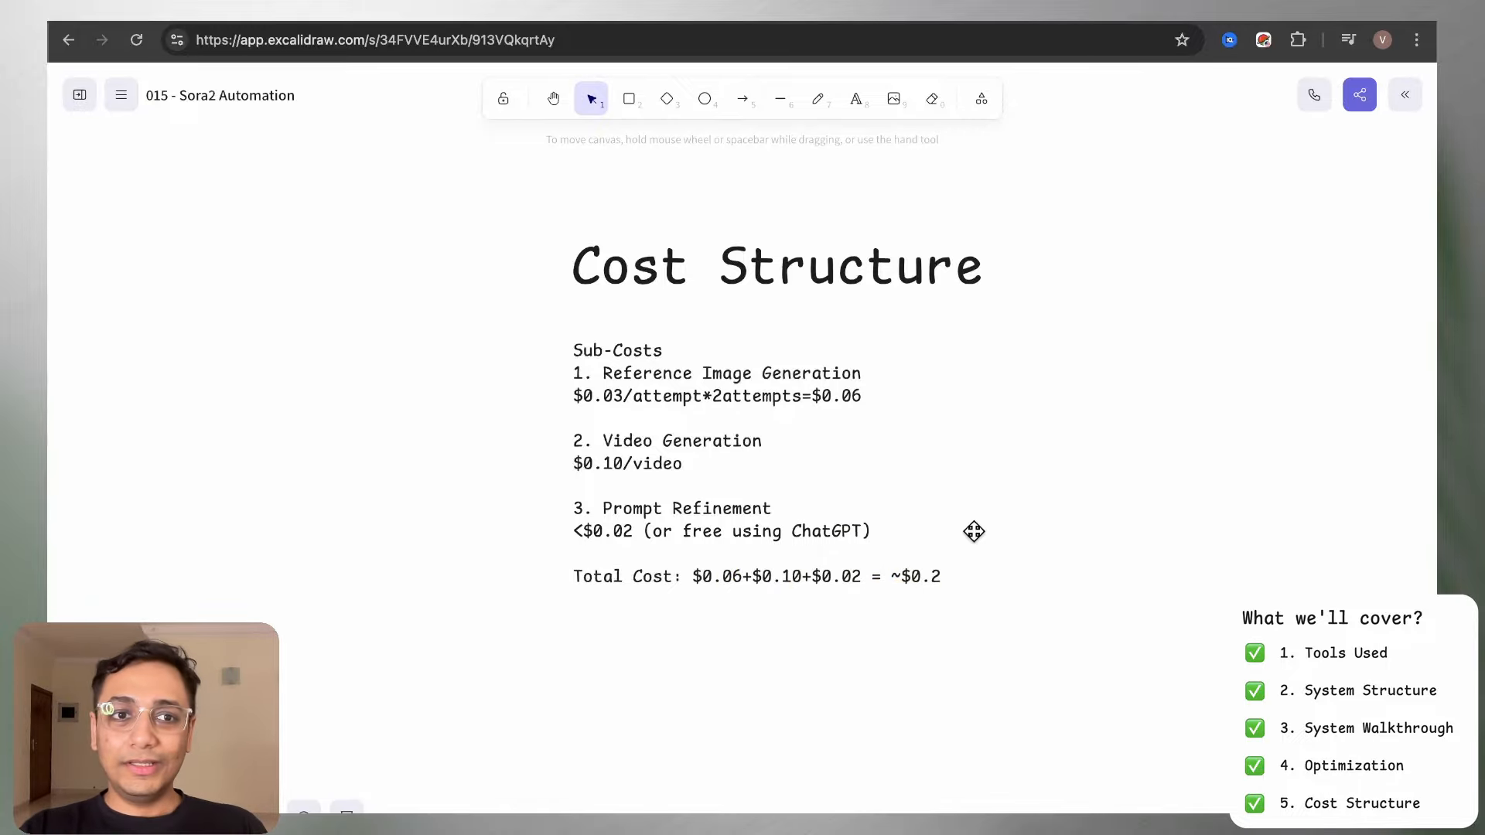
Return to the Kie AI Sora 2 page and review the text-to-video playground's prompt, aspect ratio and quality settings
click(294, 11)
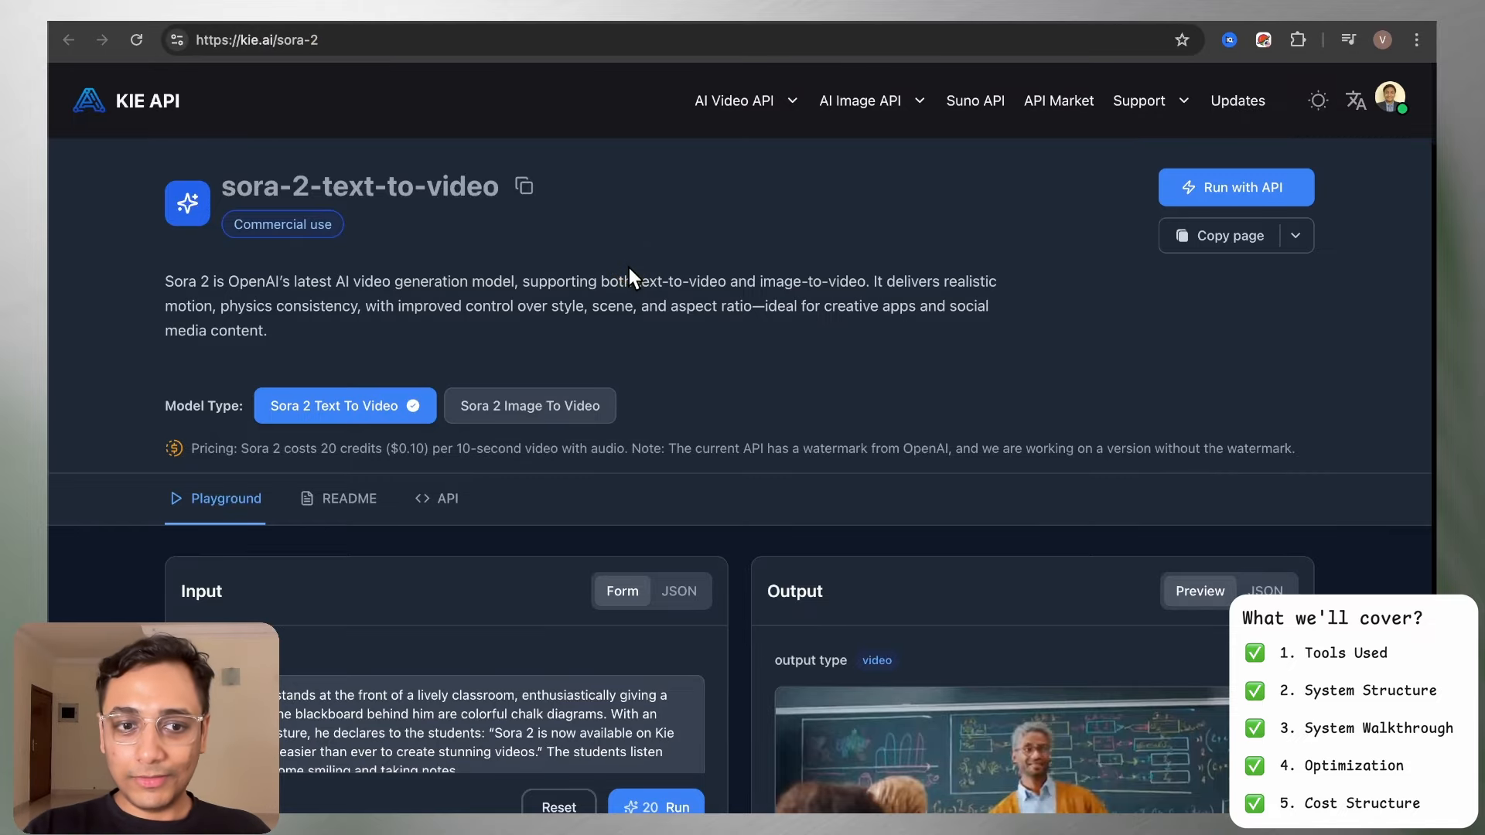
scroll(628, 268, down, 3)
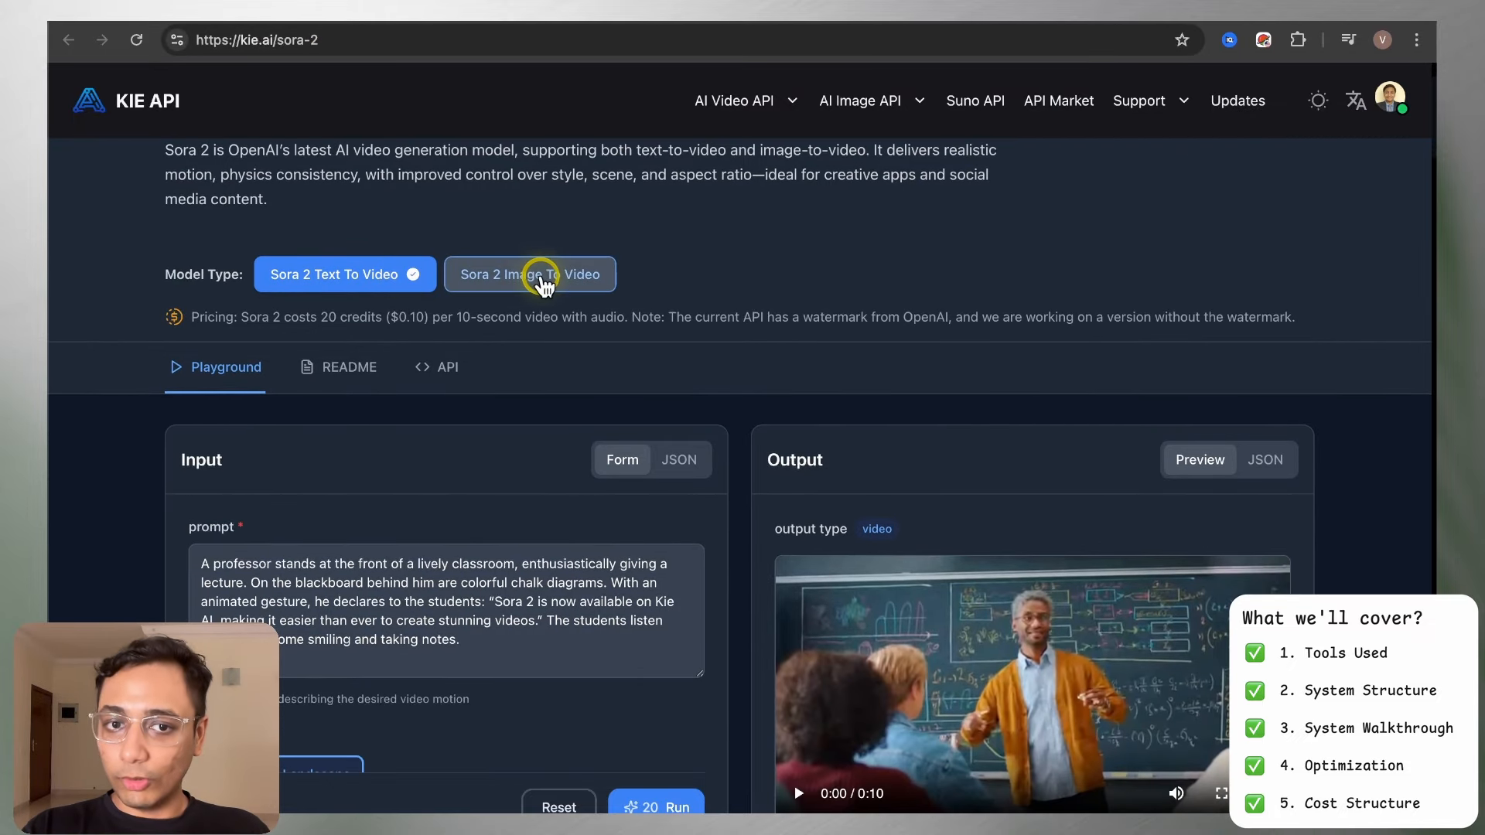
scroll(474, 374, down, 5)
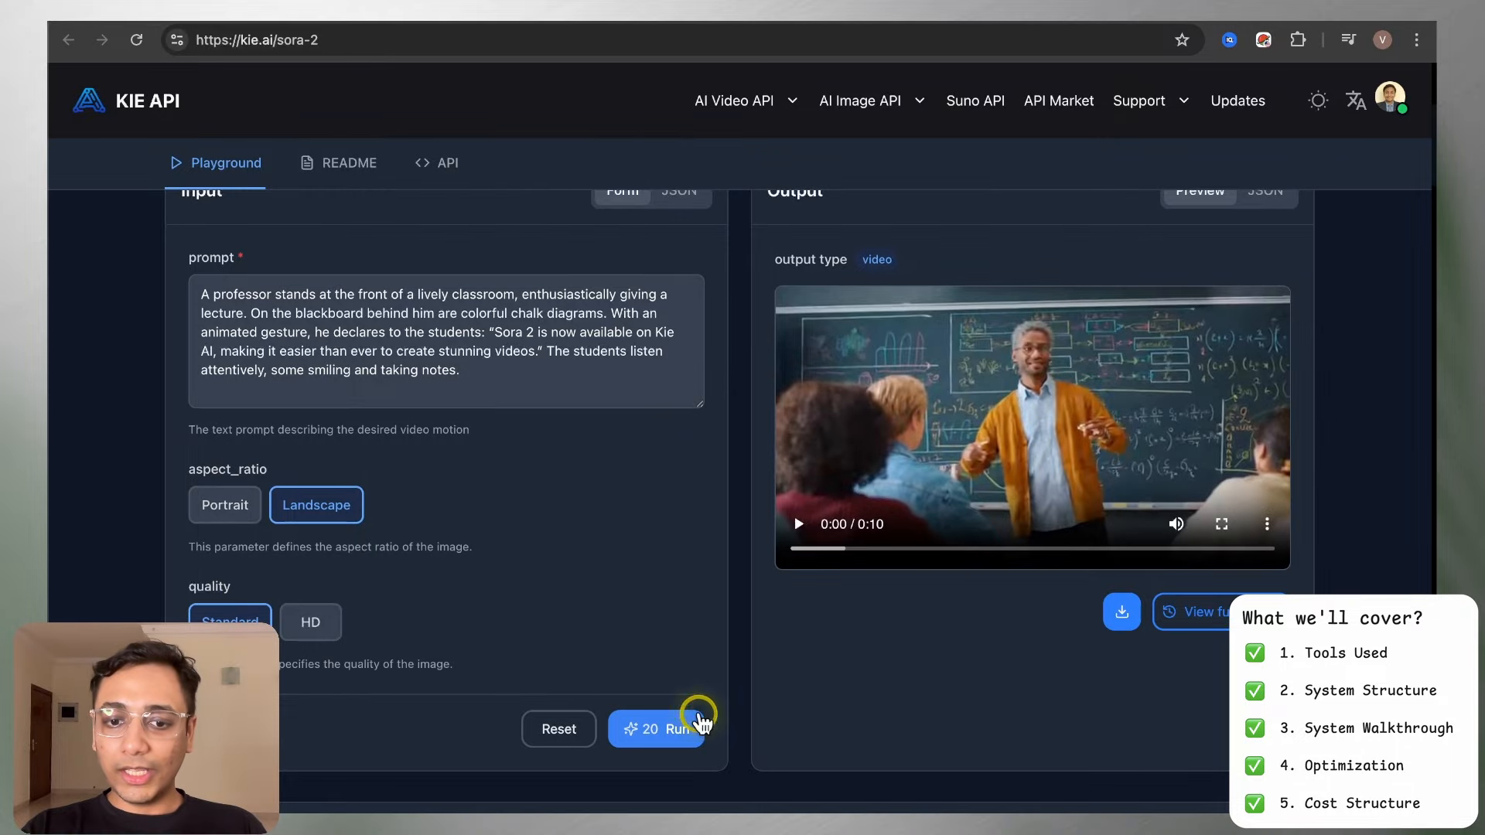
scroll(558, 509, up, 1)
scroll(559, 509, up, 4)
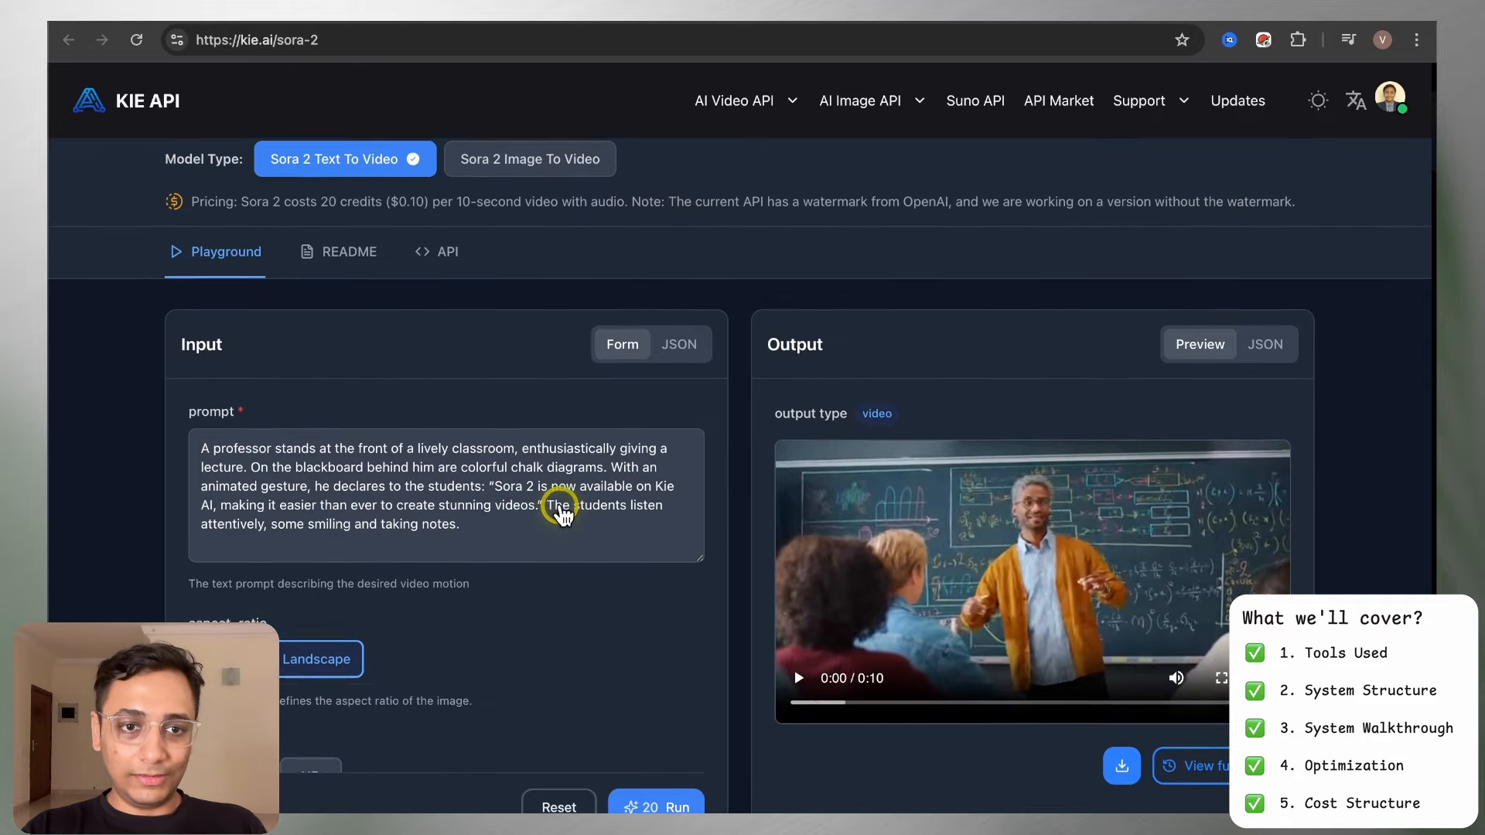
Set the model type to Sora 2 Image To Video and remove the sample file from image_urls
click(499, 280)
scroll(453, 458, down, 5)
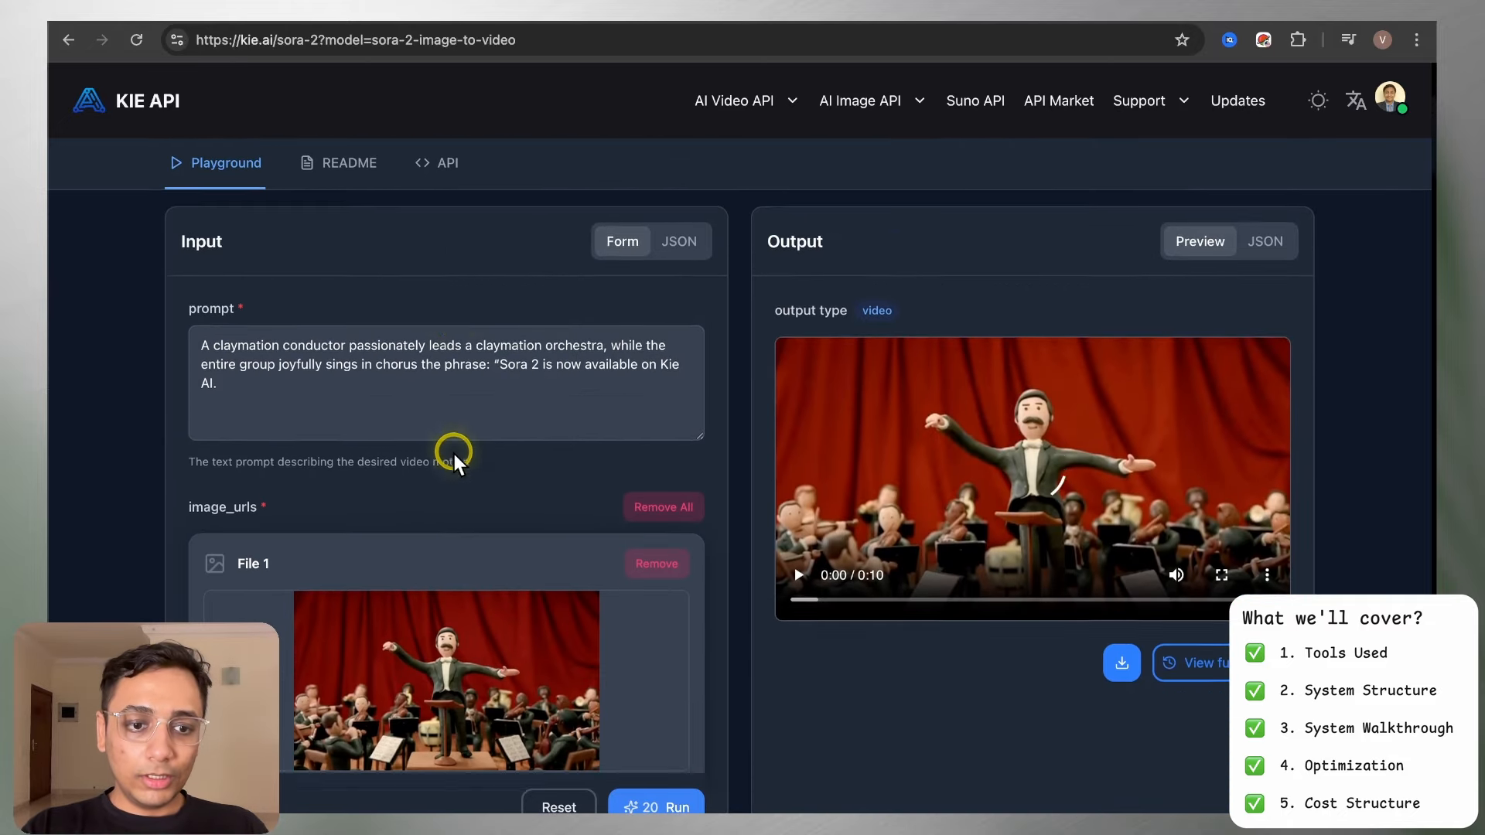
click(653, 393)
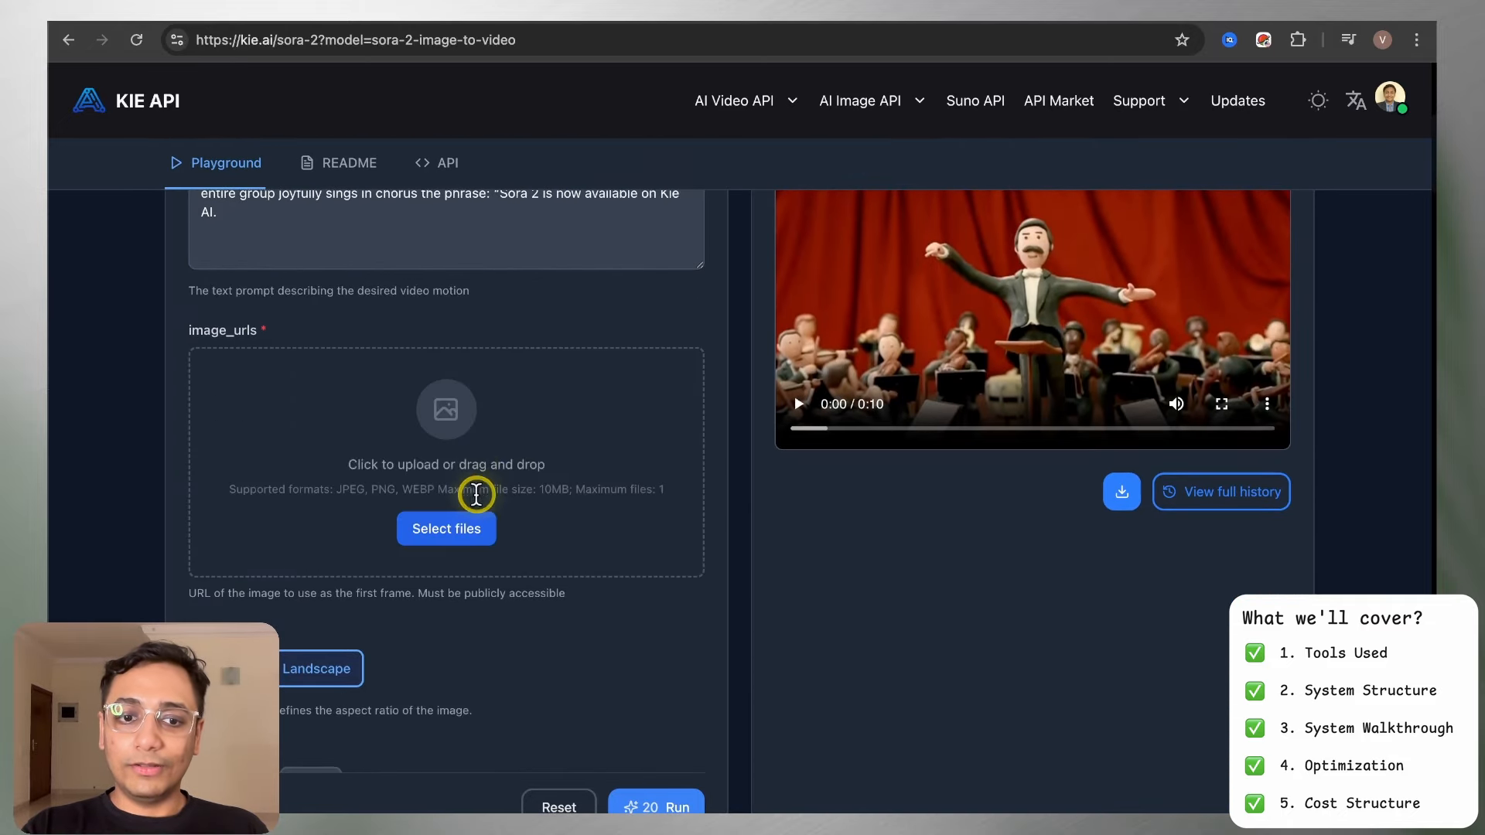
scroll(630, 563, up, 4)
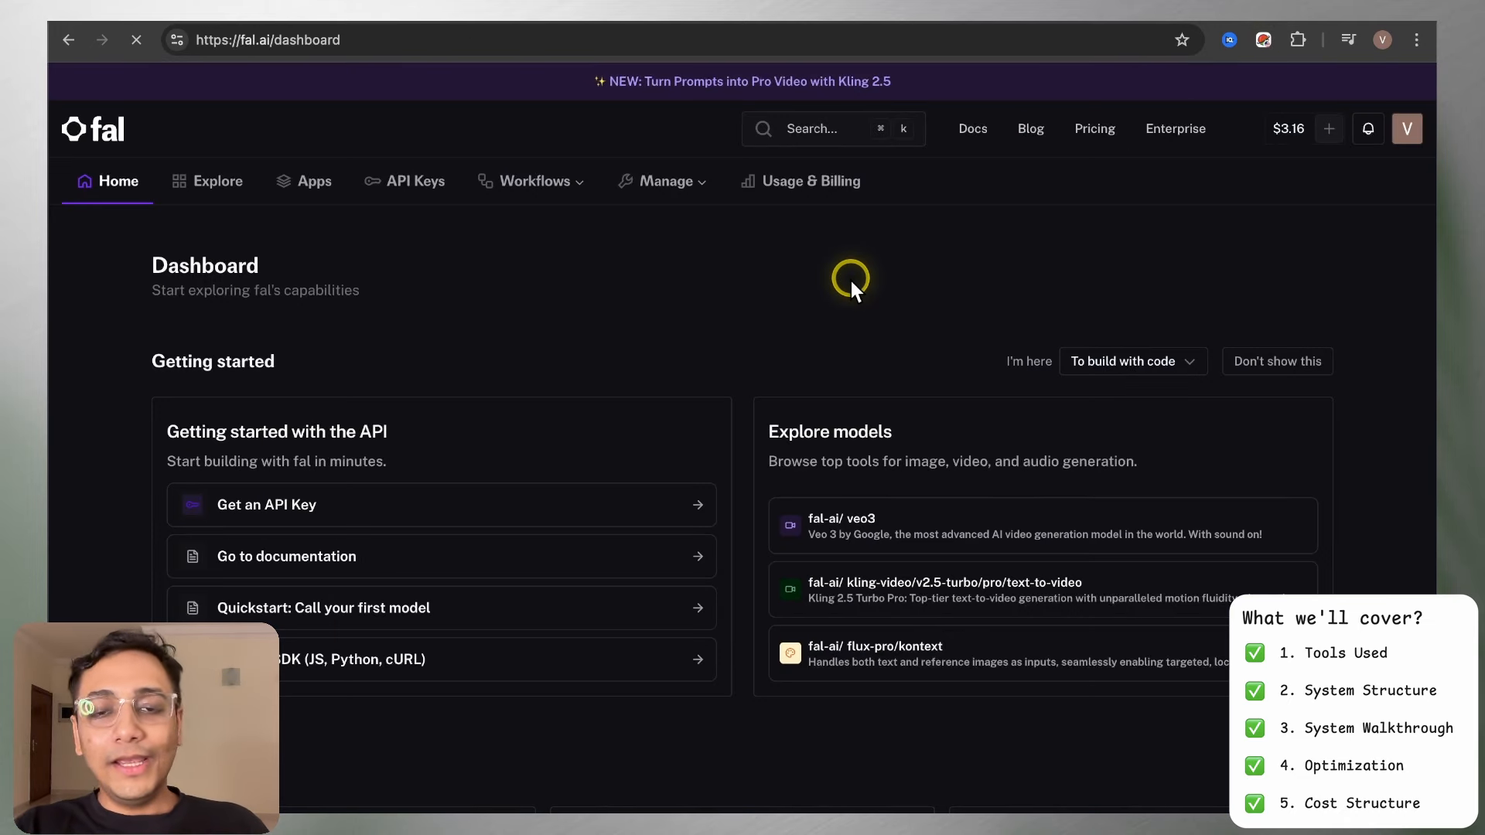
Search the fal model library for "topaz" to look at its upscaling models
click(805, 128)
text(topaz)
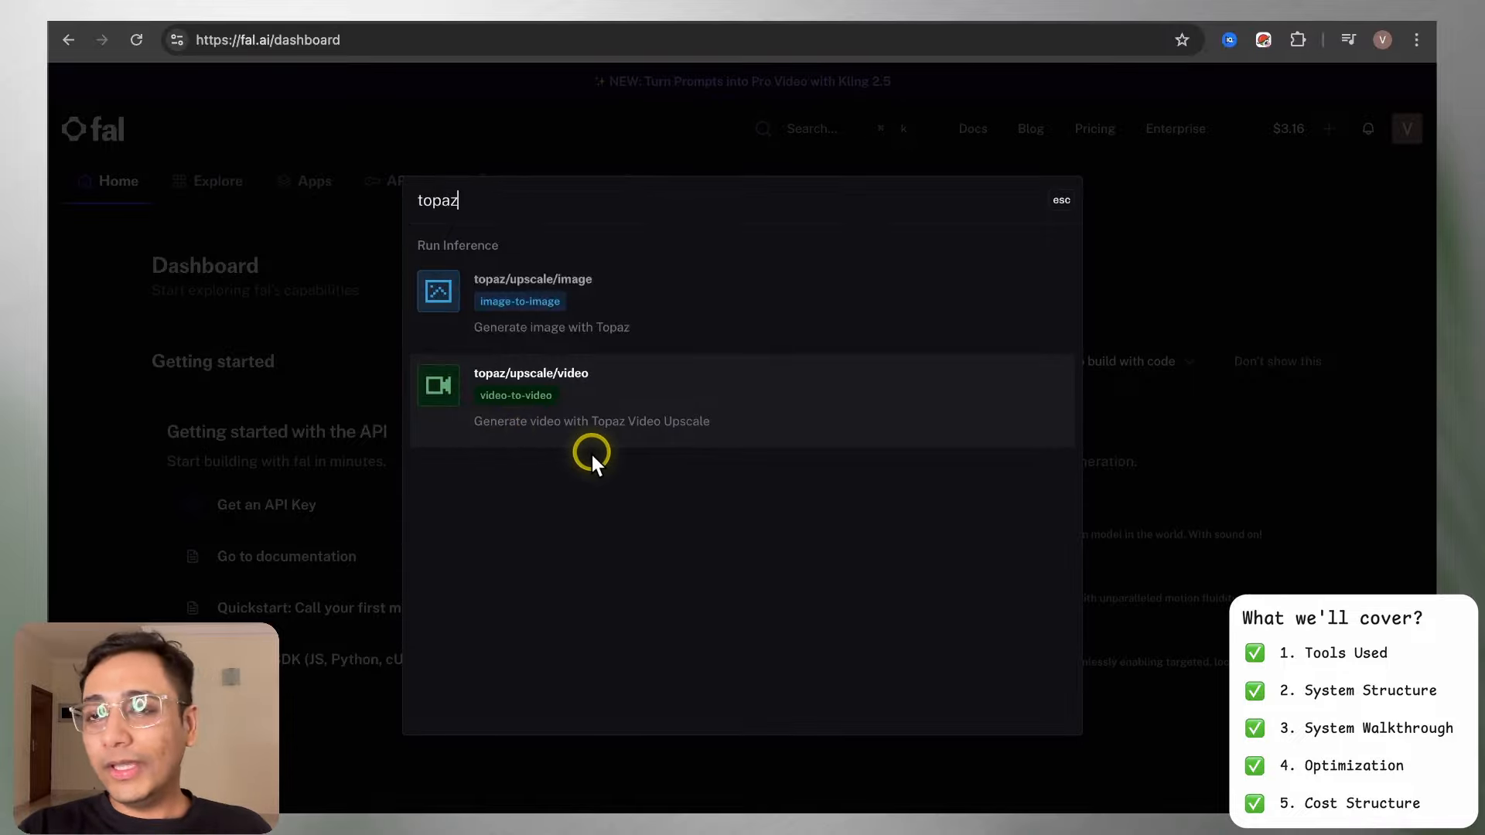
click(325, 513)
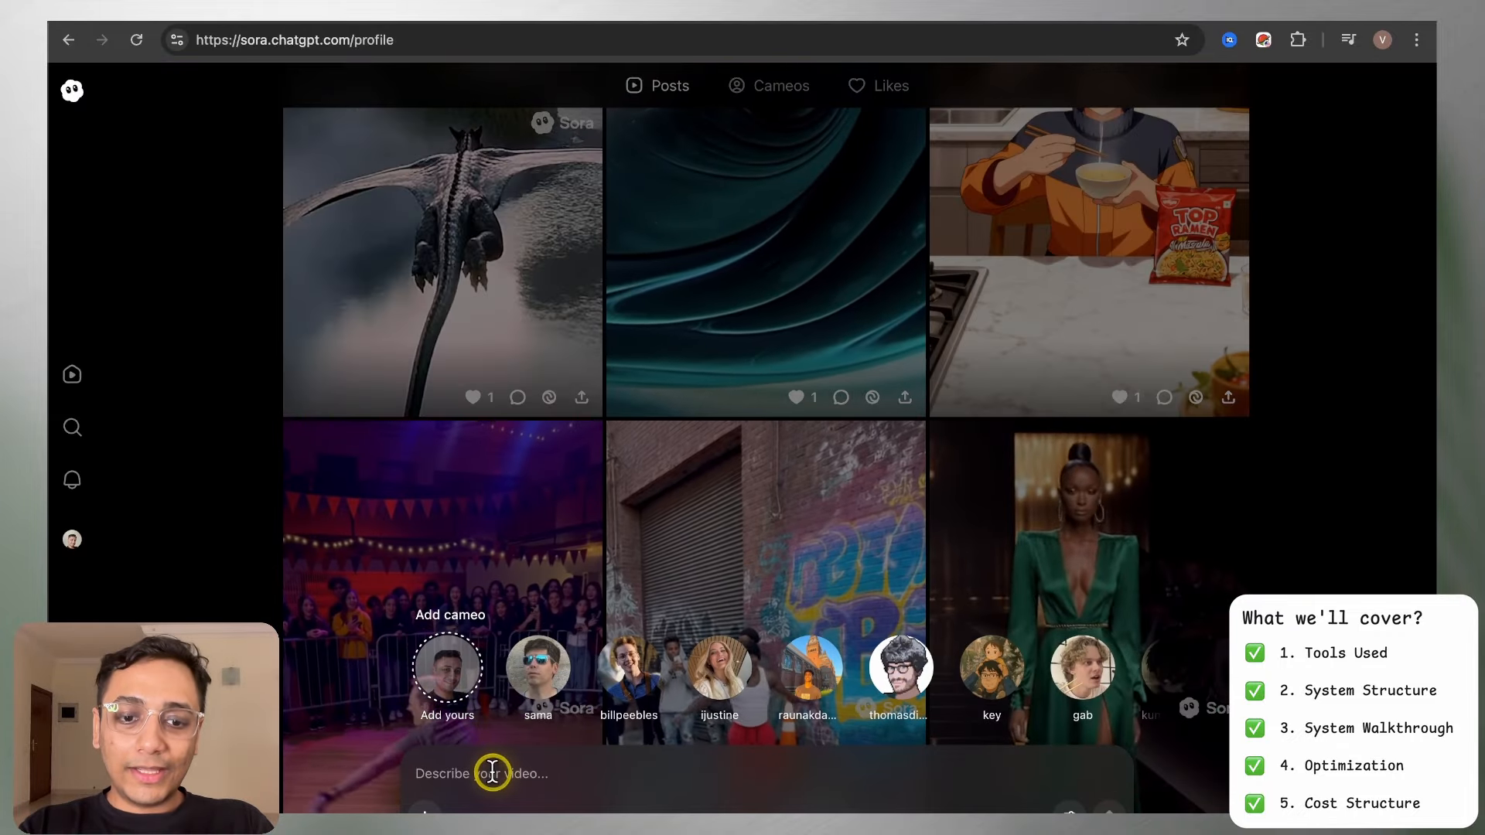
click(492, 773)
text(@sama)
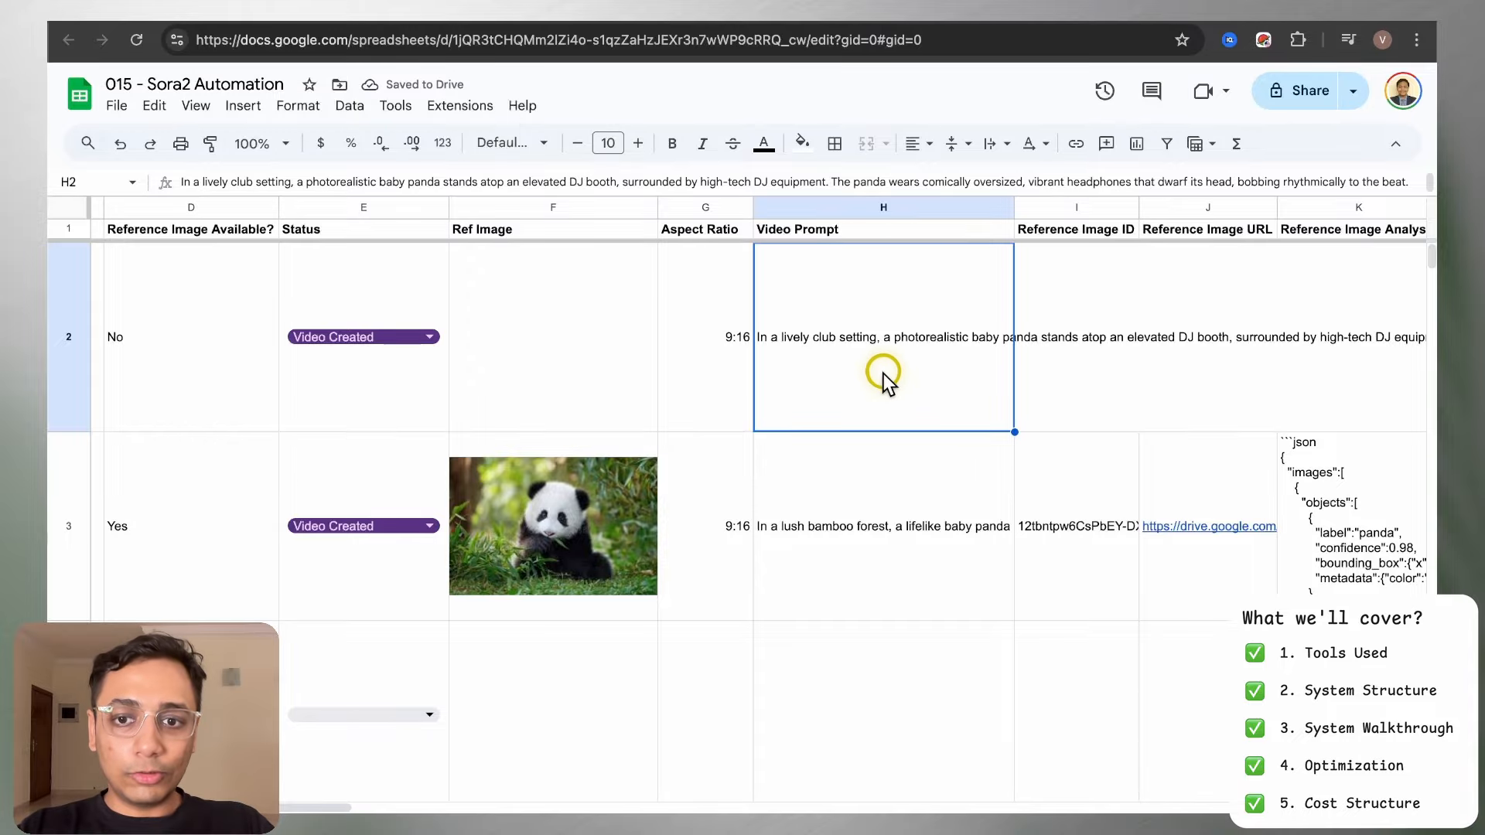
double_click(883, 373)
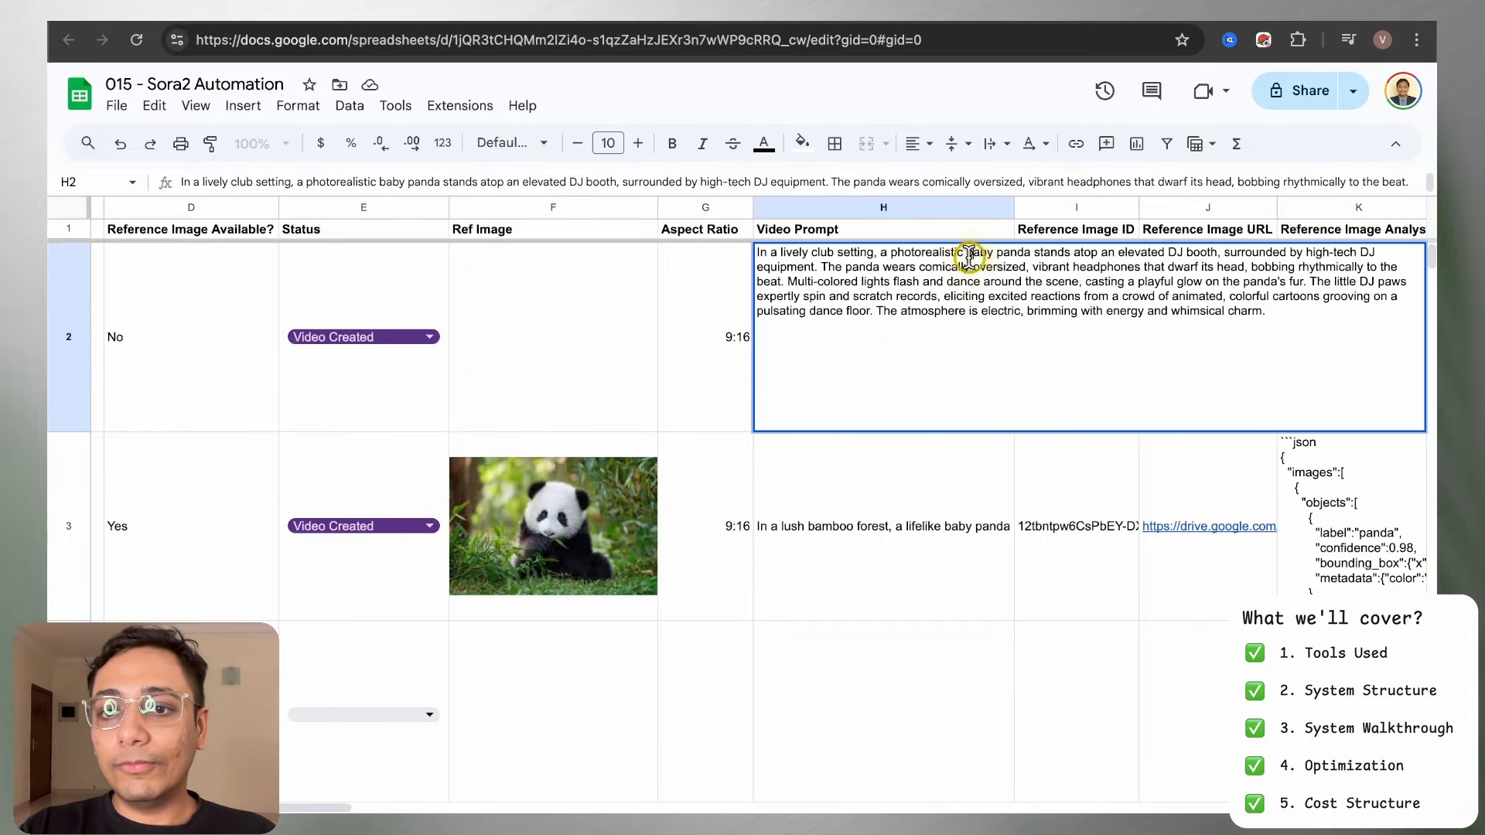
drag(966, 259, 1029, 260)
key(BackSpace)
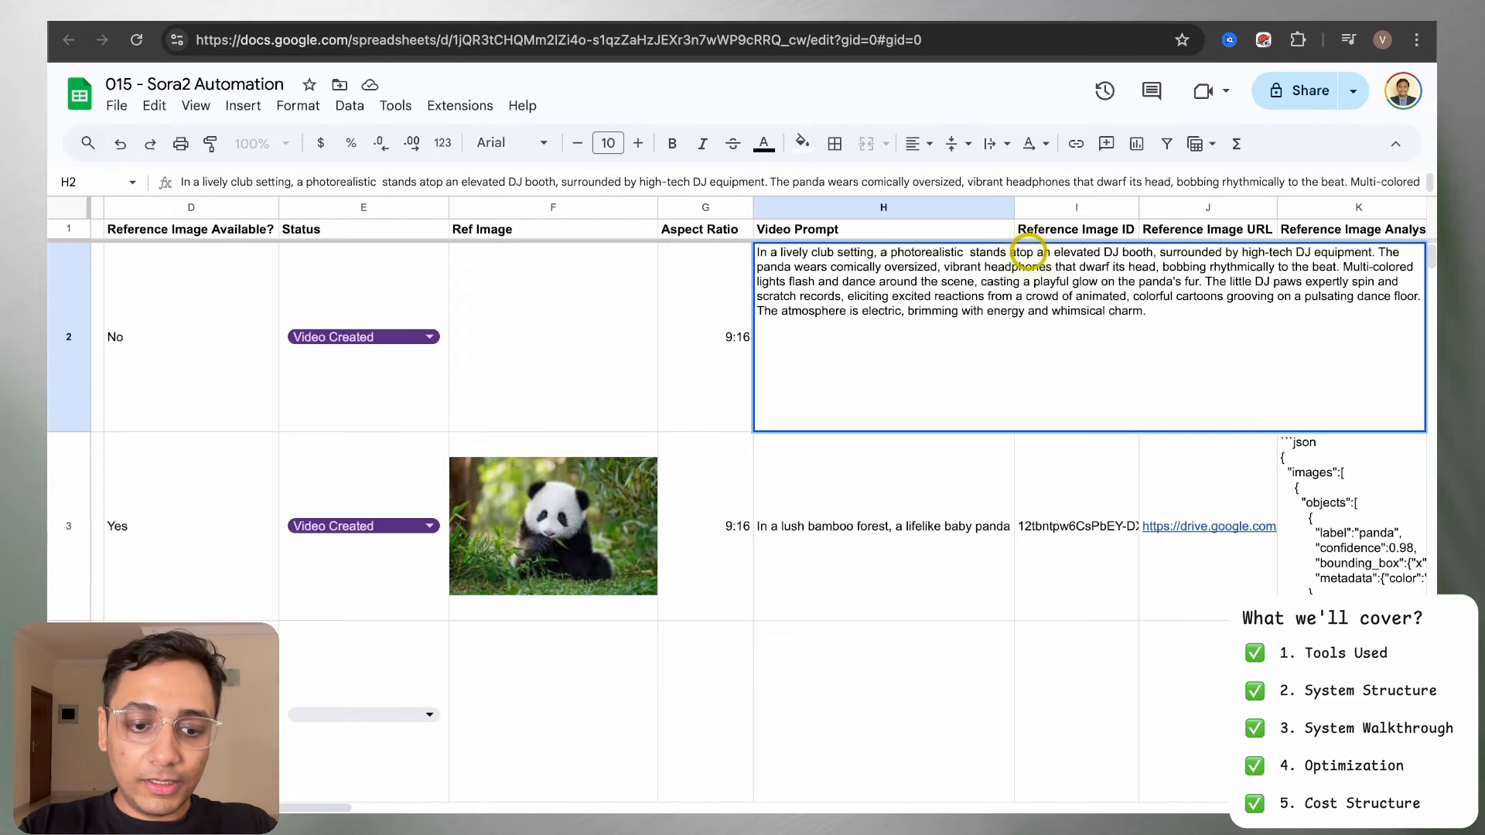
text(@sama)
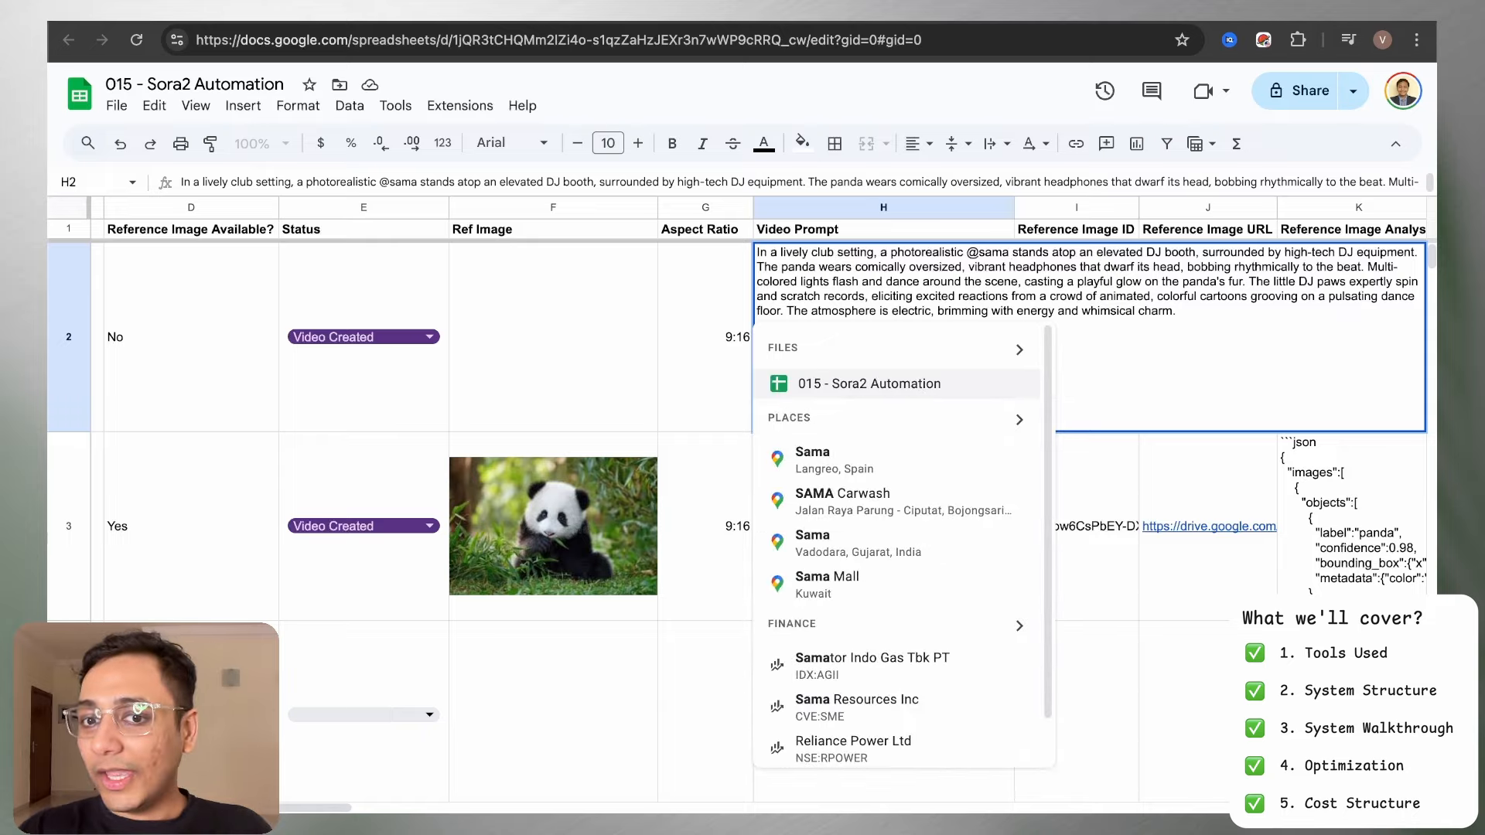
click(630, 364)
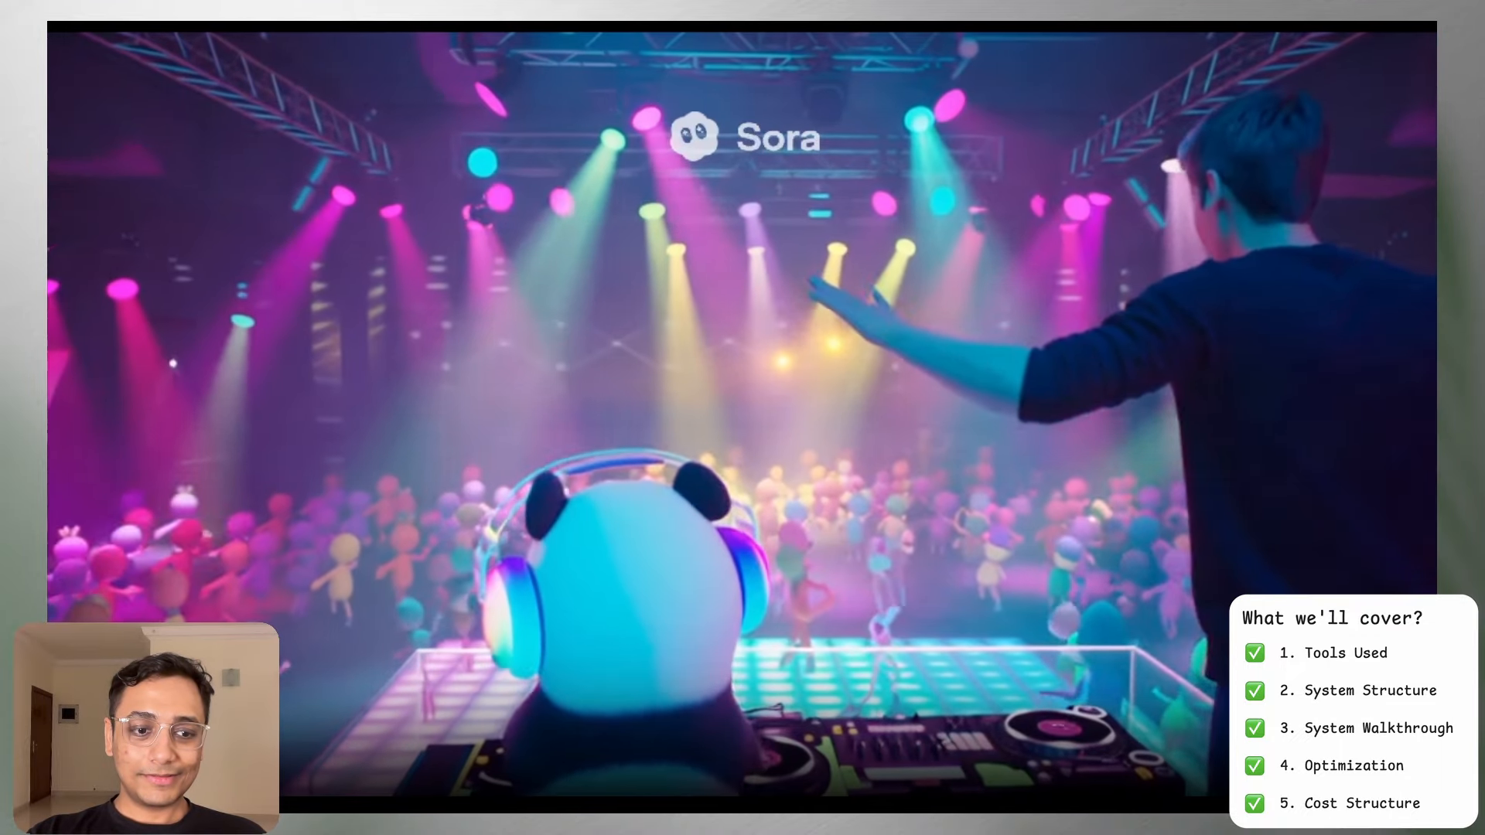
View the generated Kie AI club video of the panda DJ in full screen
click(359, 644)
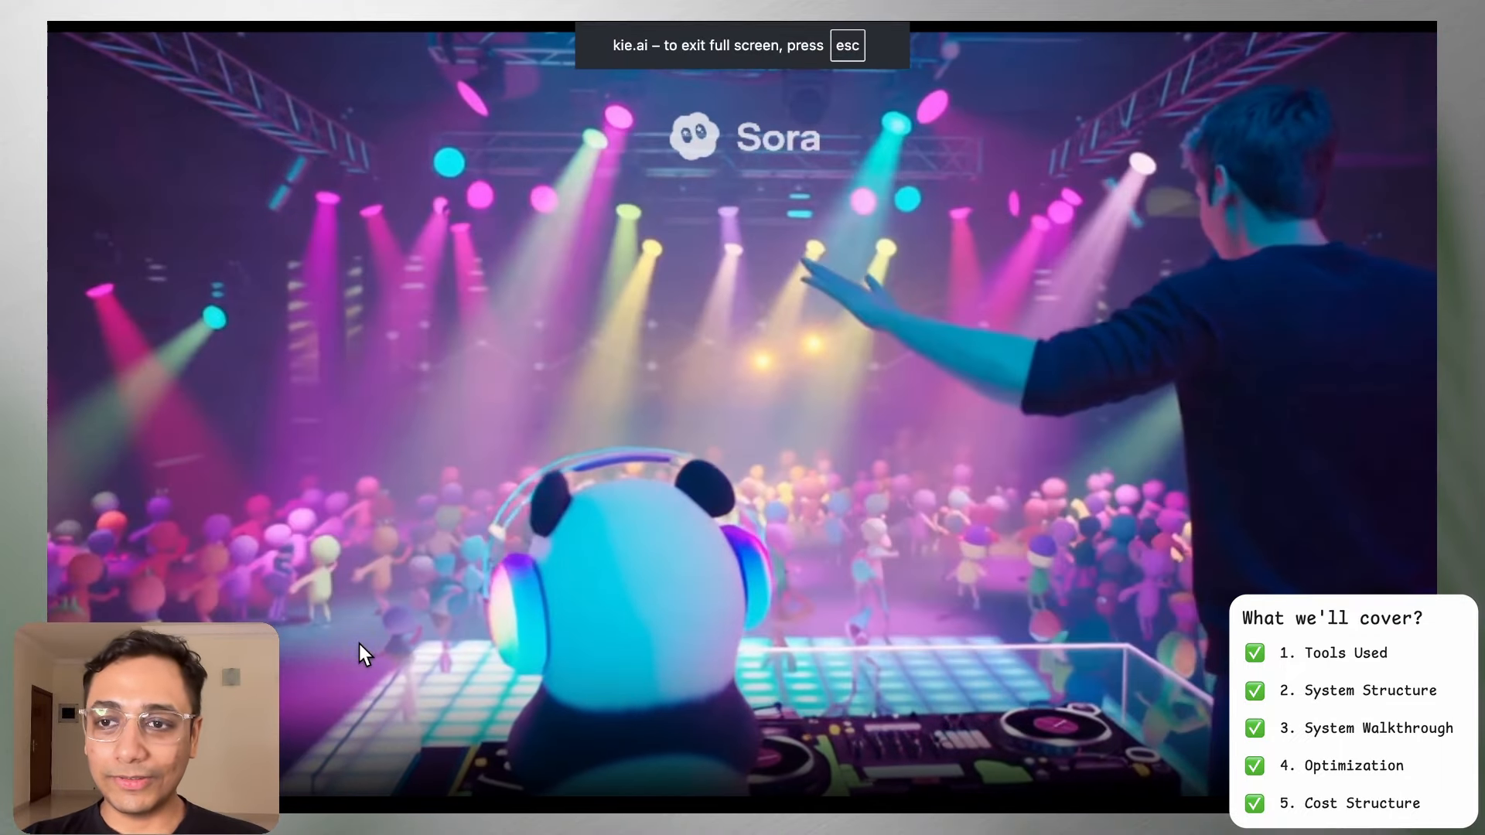
click(1253, 372)
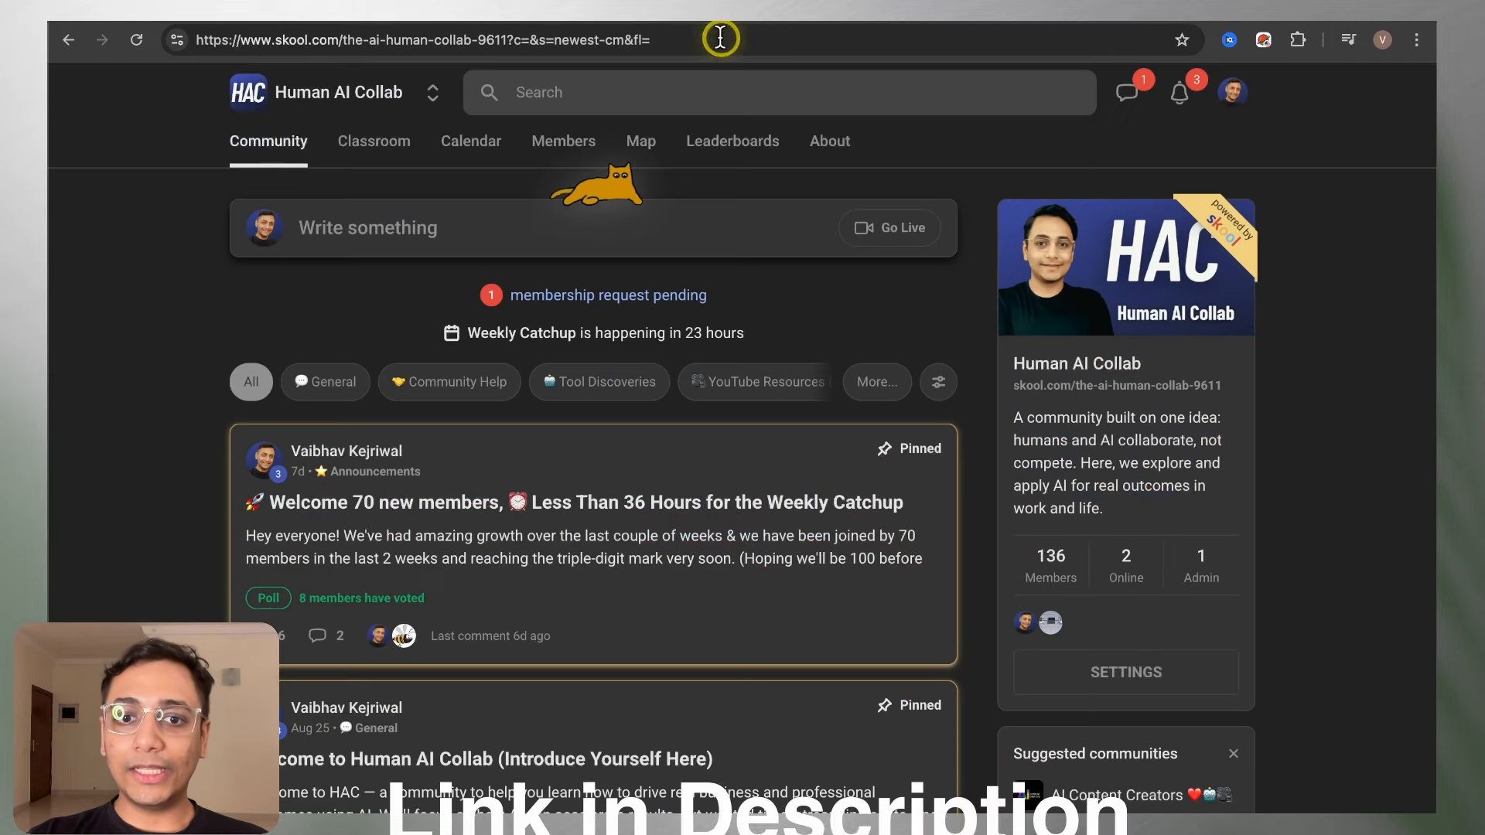
Filter the Human AI Collab community posts by YouTube Resources and open the post about the AI agent that creates UGC ads
click(783, 263)
click(734, 386)
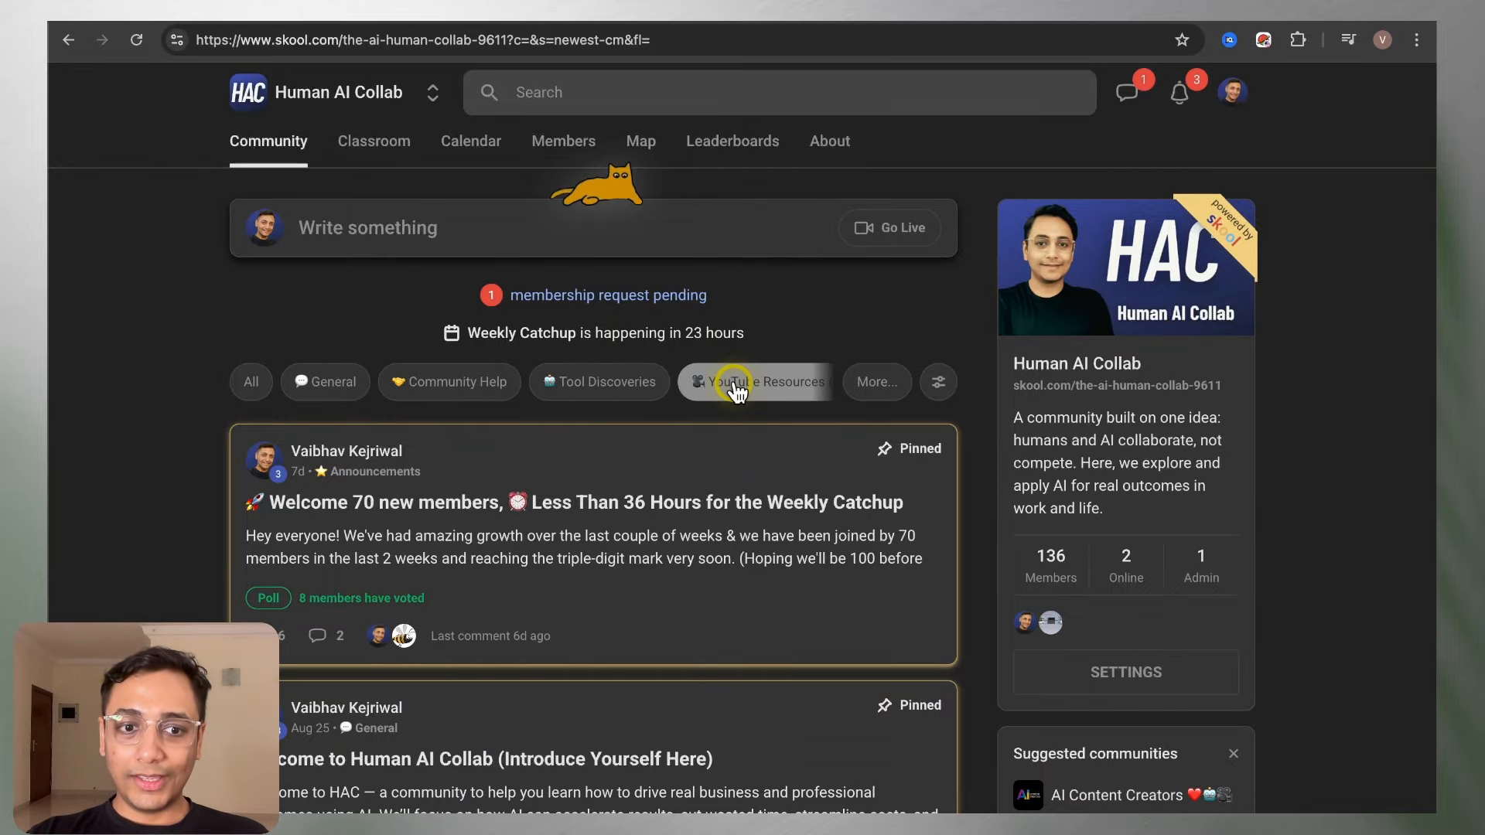
scroll(735, 391, down, 2)
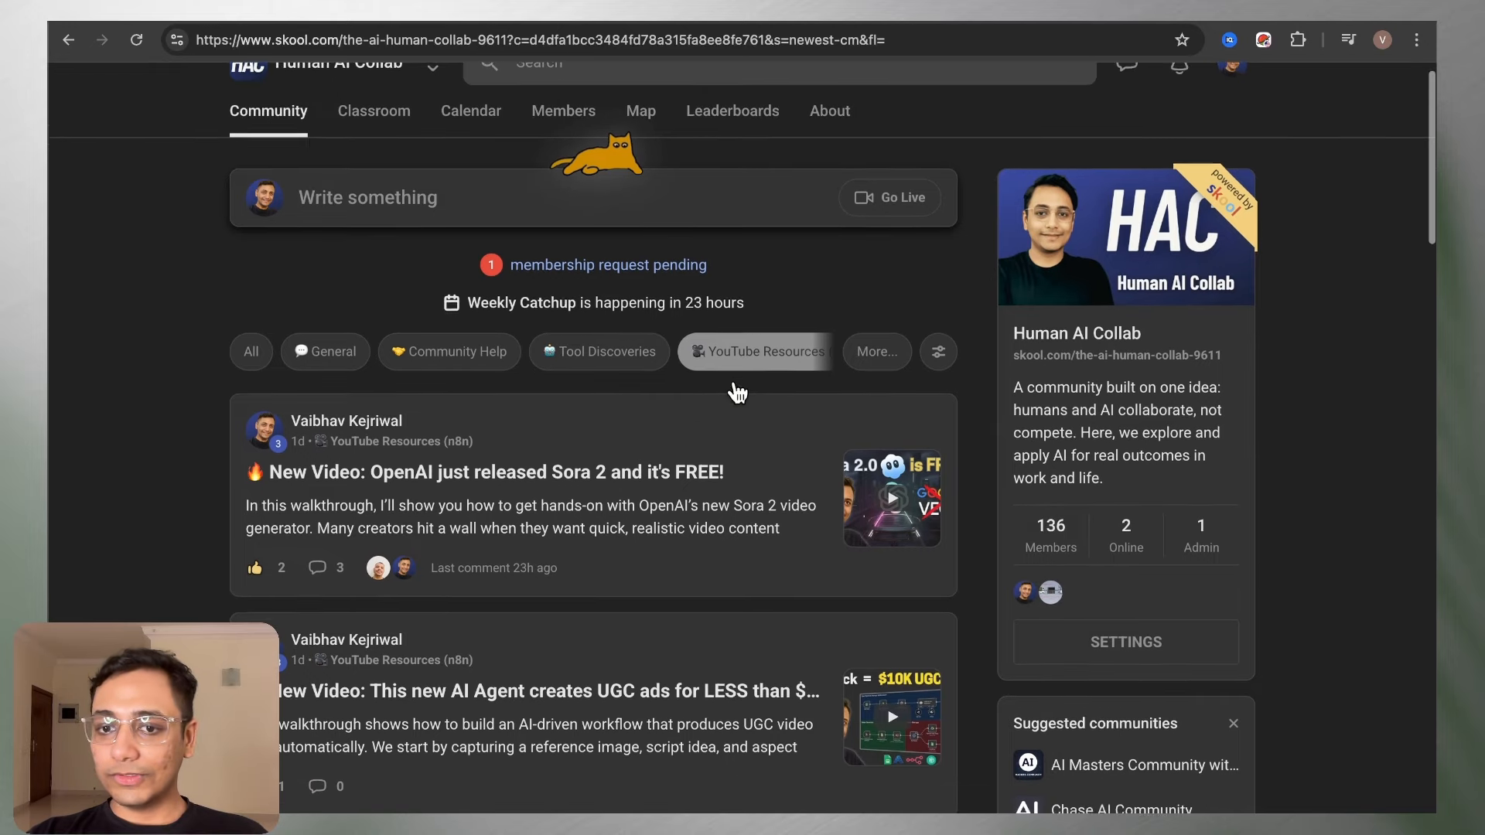
scroll(736, 392, down, 2)
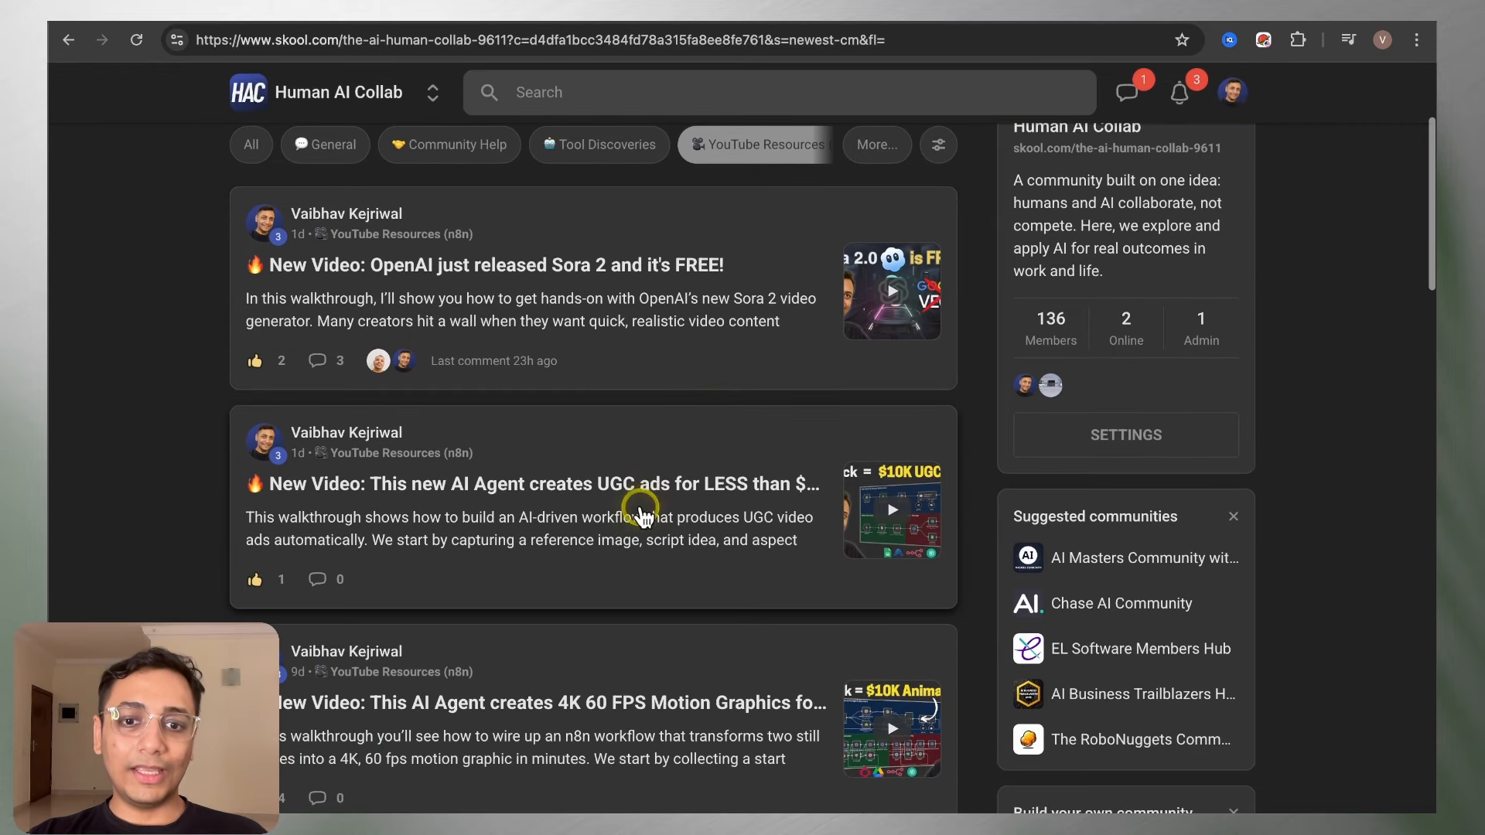
click(684, 504)
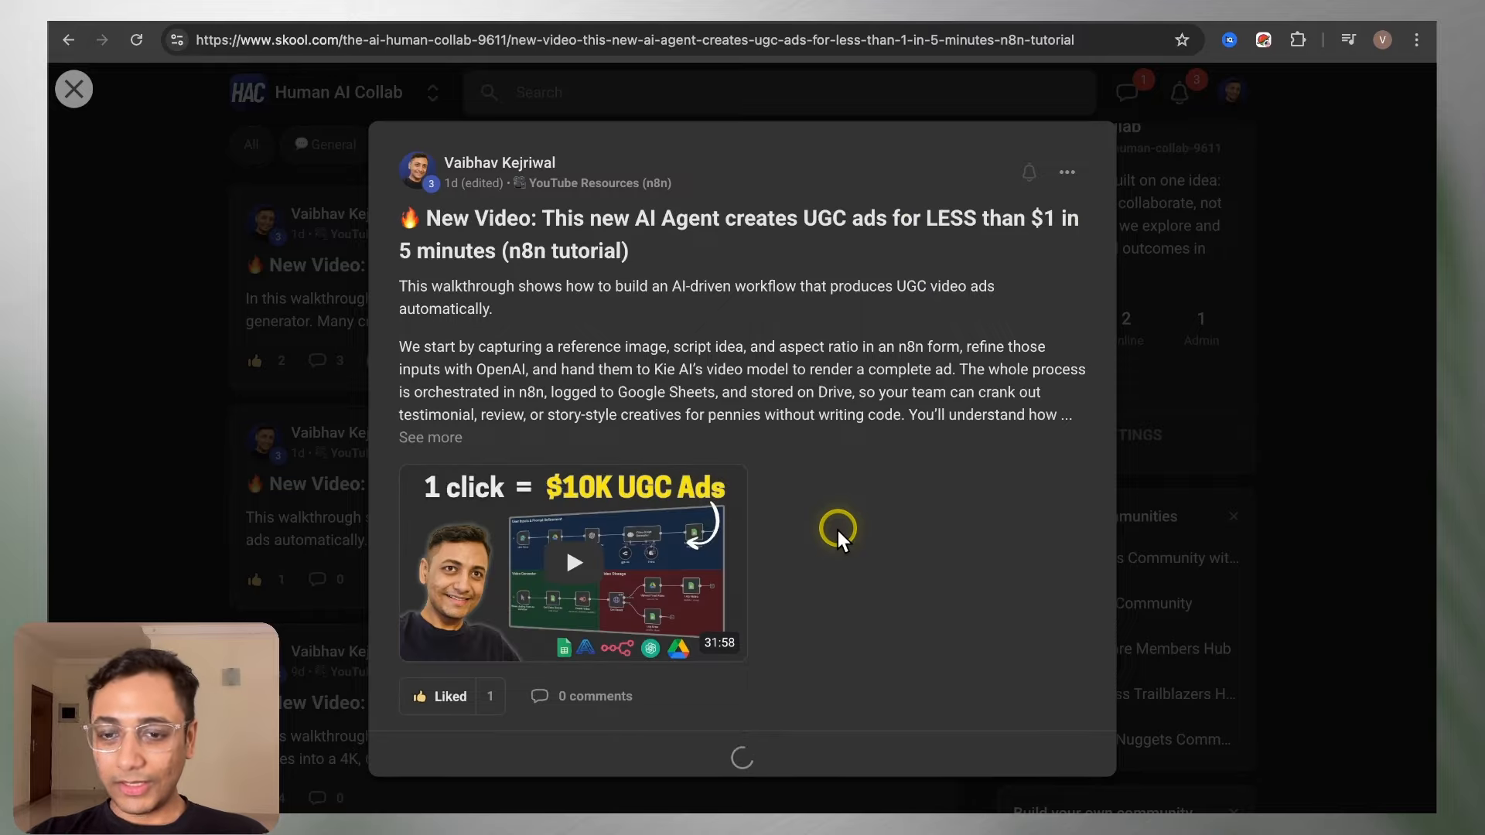
scroll(836, 524, right, 5)
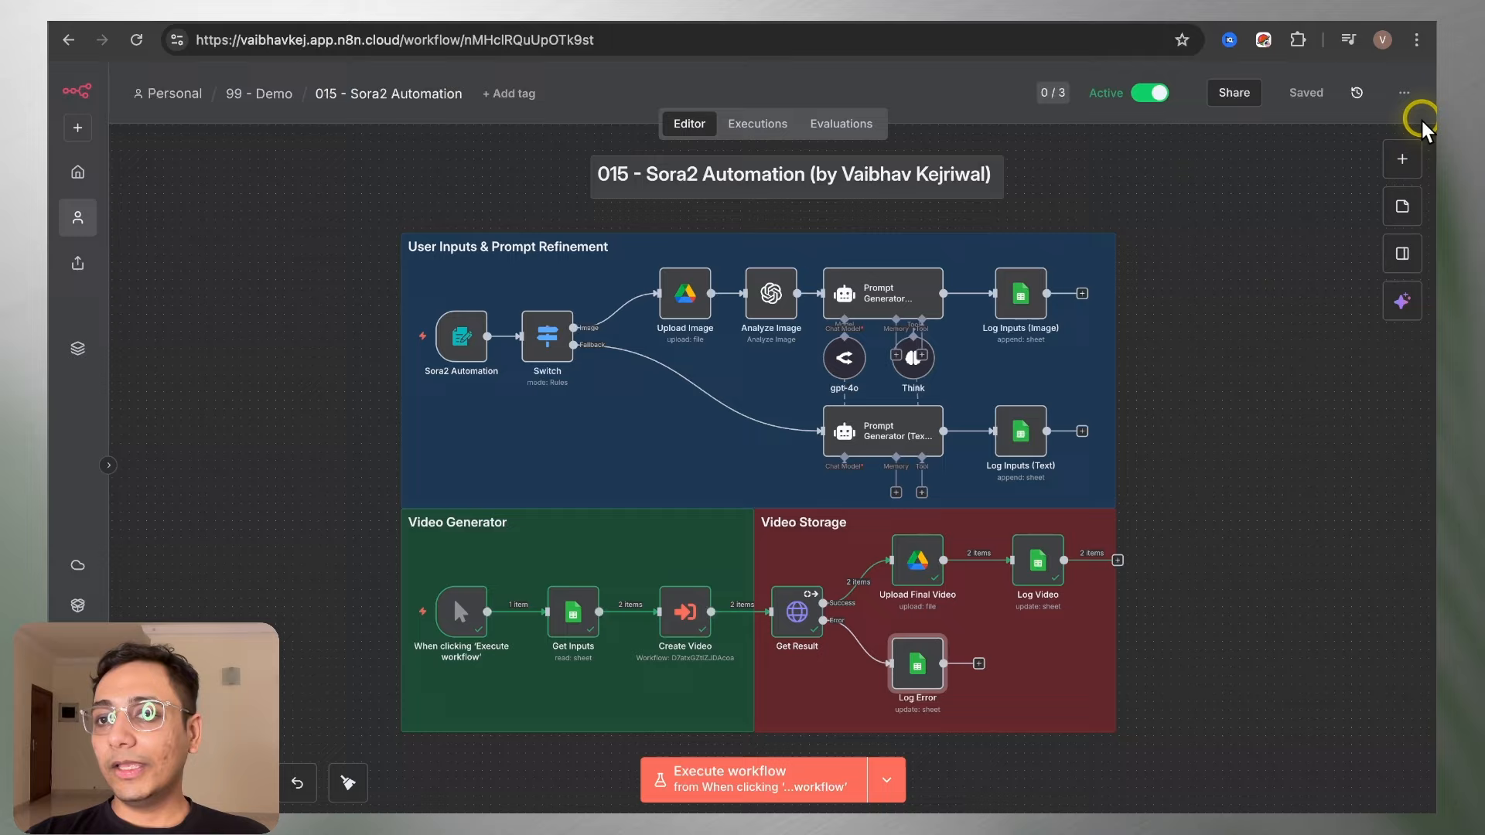
Open the n8n workflow's options to locate Import from File, and close them without importing anything
click(1404, 94)
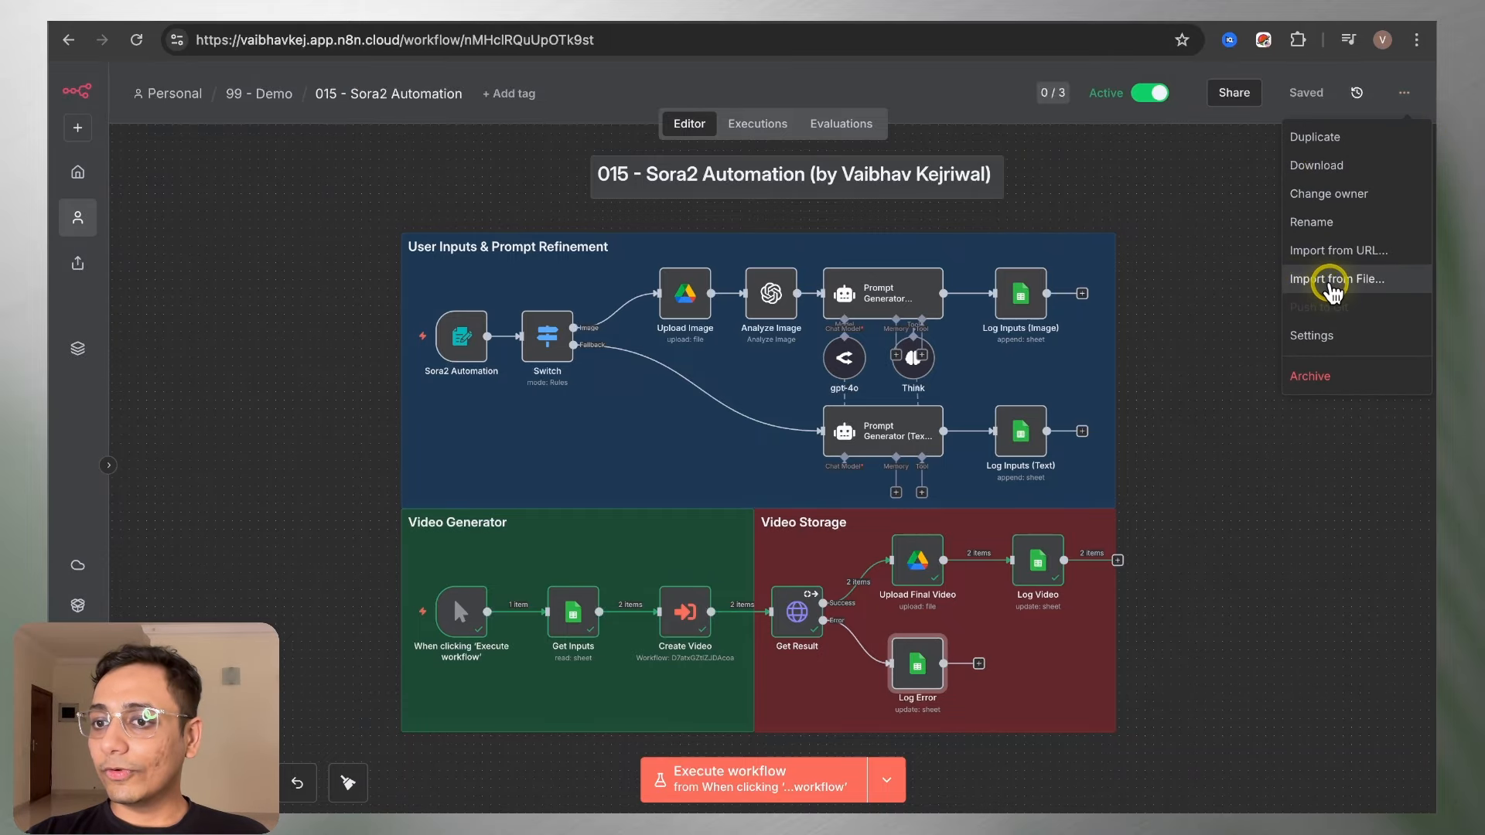
click(1201, 383)
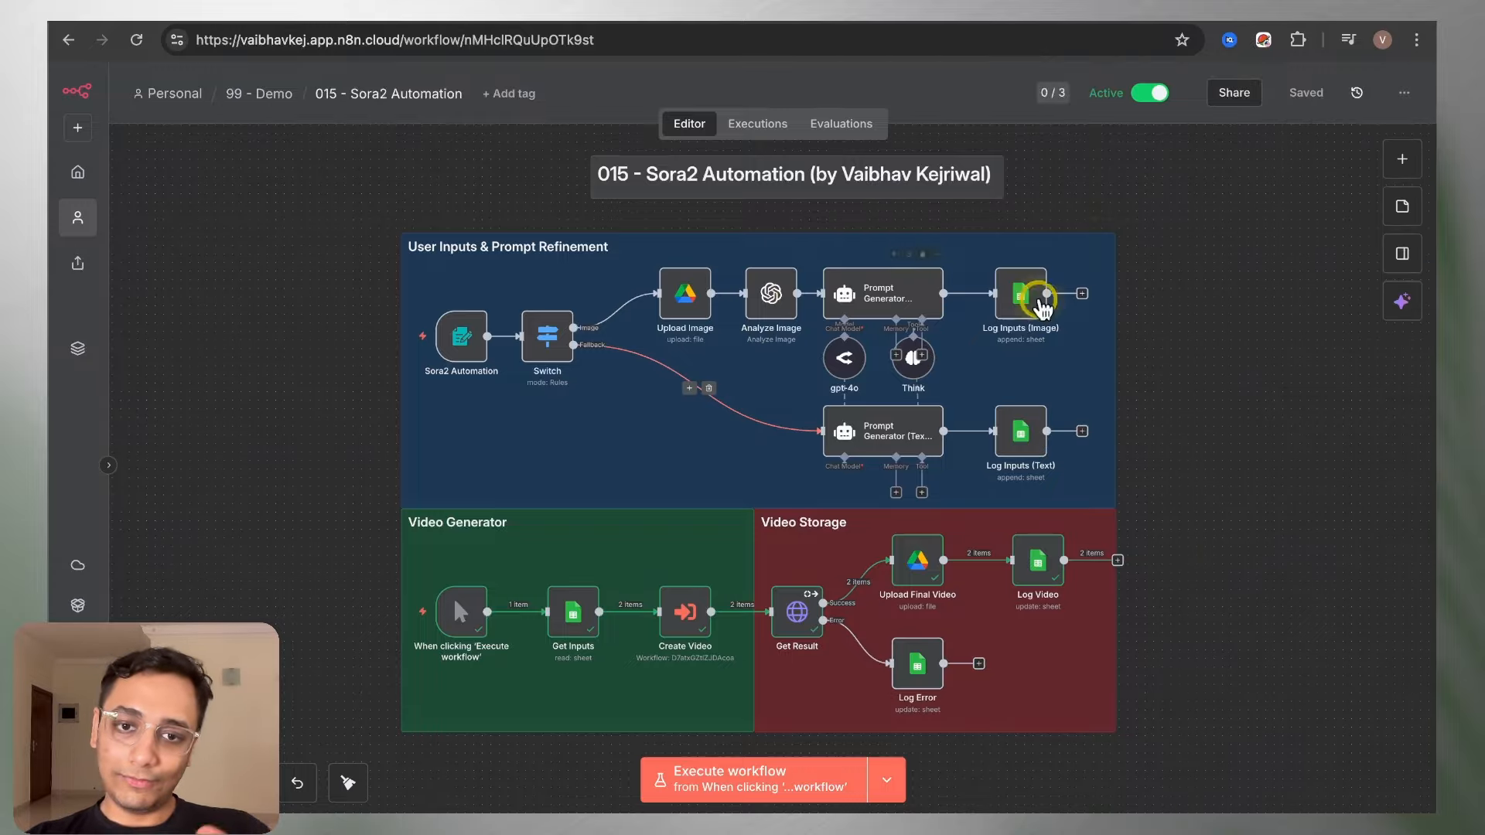